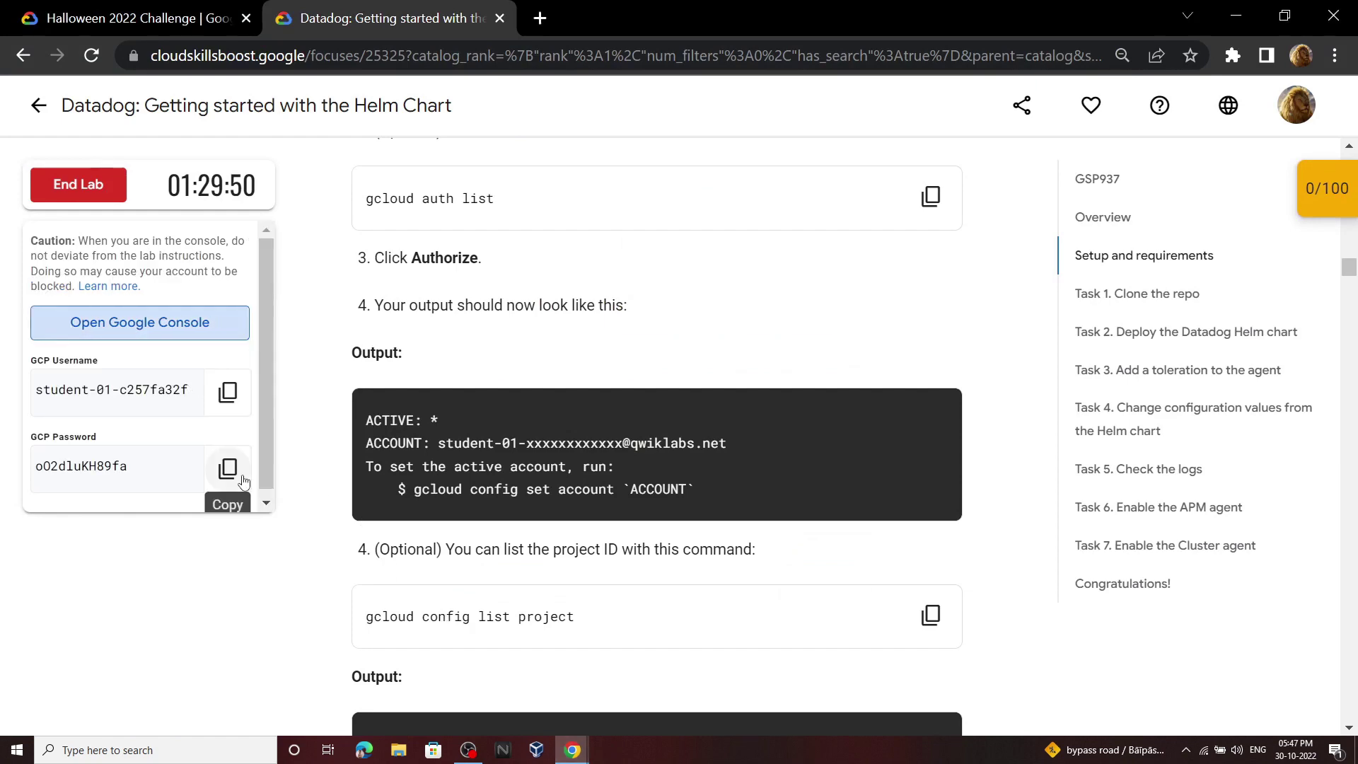
Step: Sign in to the lab's Google account using the password copied from the lab panel
left_click(244, 468)
left_click(616, 692)
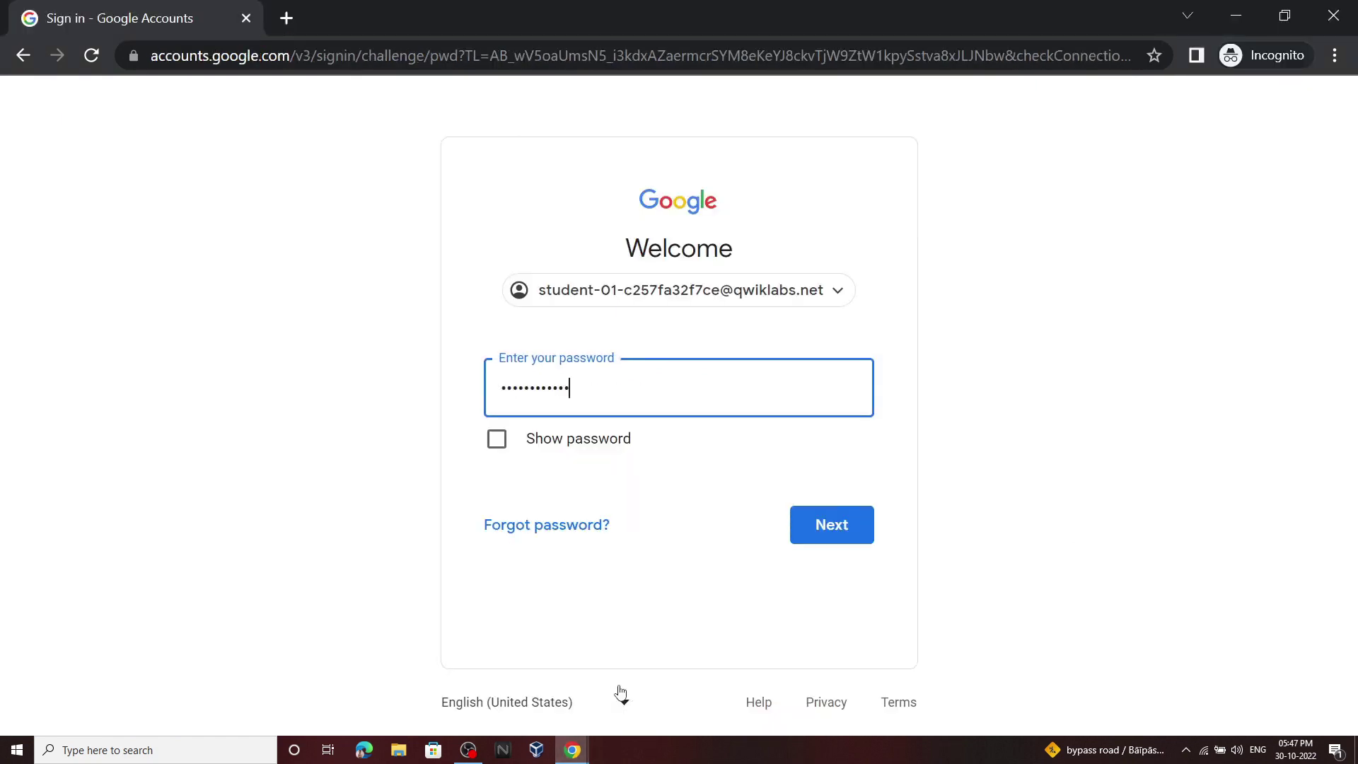
key("Return")
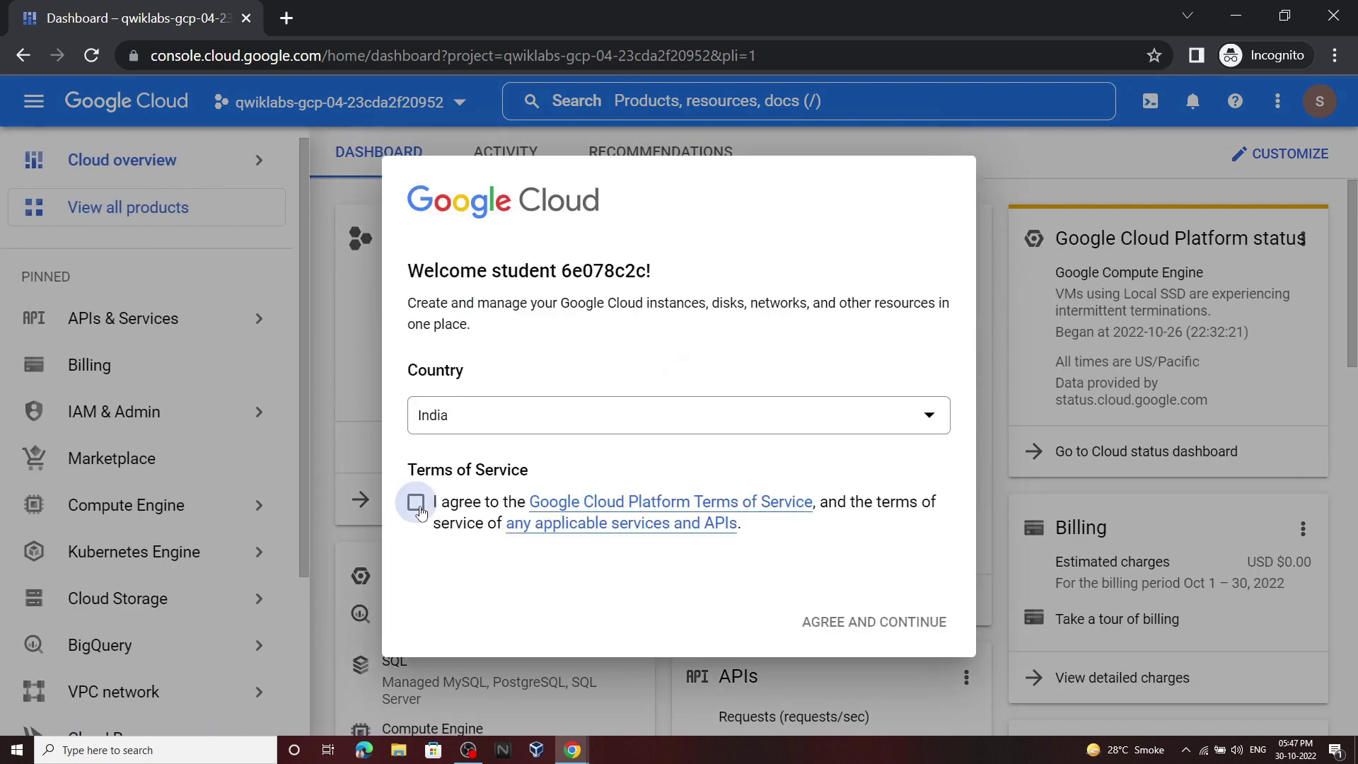
Step: Accept the Cloud Console terms and open an enlarged Cloud Shell panel
left_click(418, 504)
left_click(859, 623)
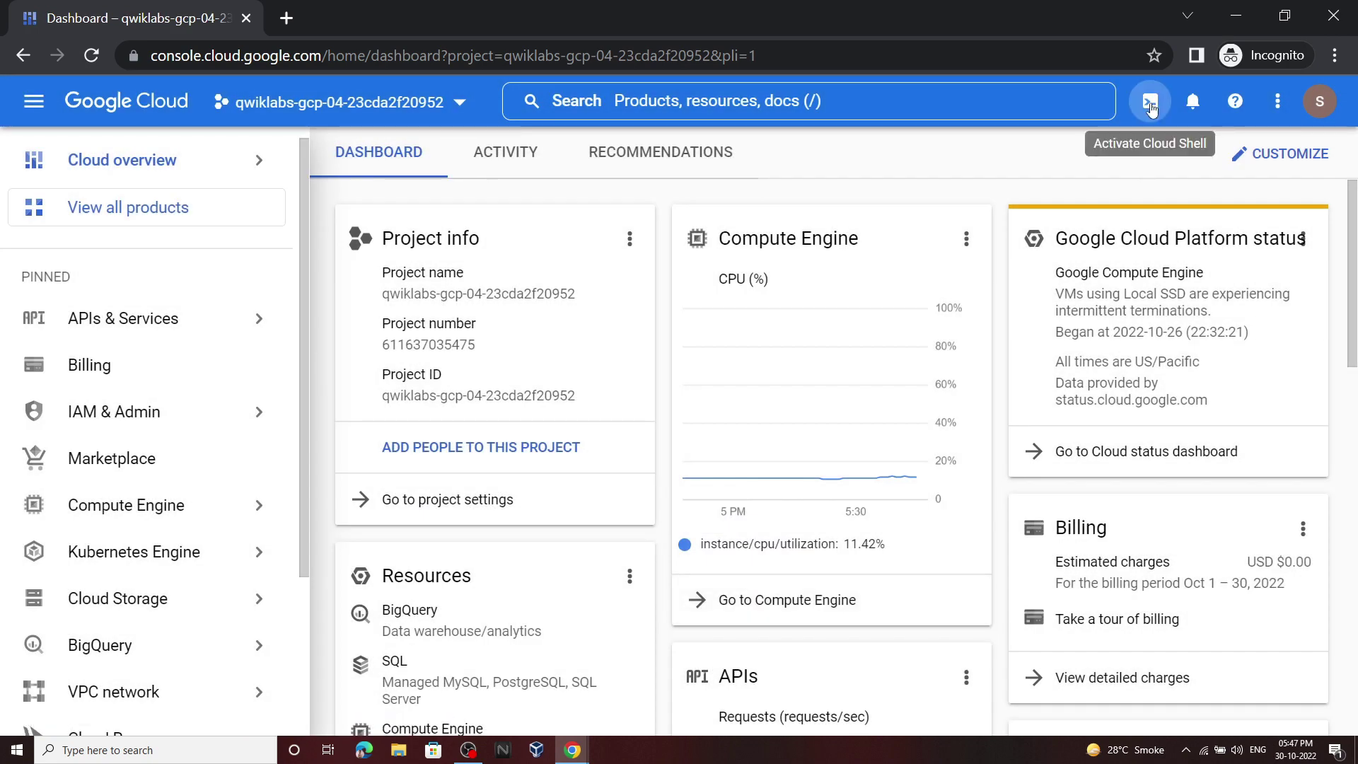
left_click(1151, 105)
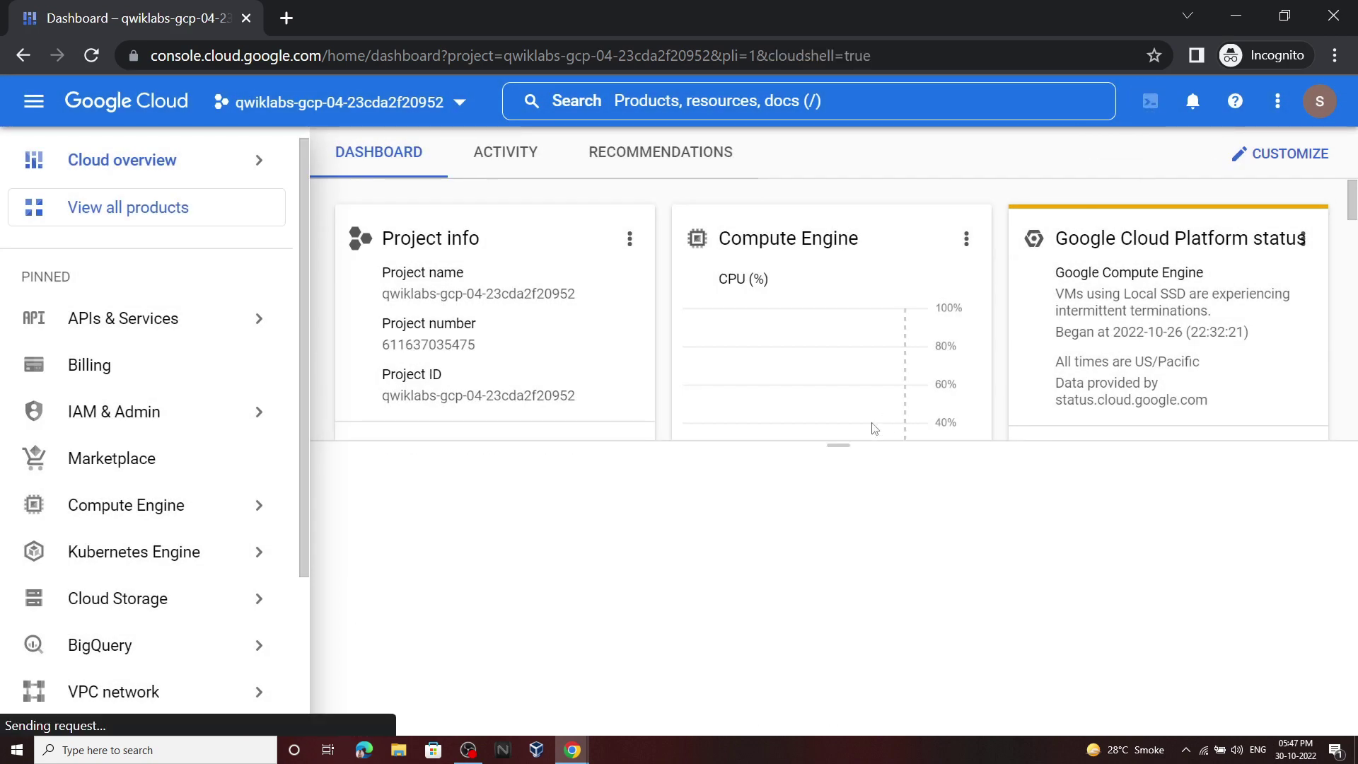
left_click_drag(851, 444, 840, 191)
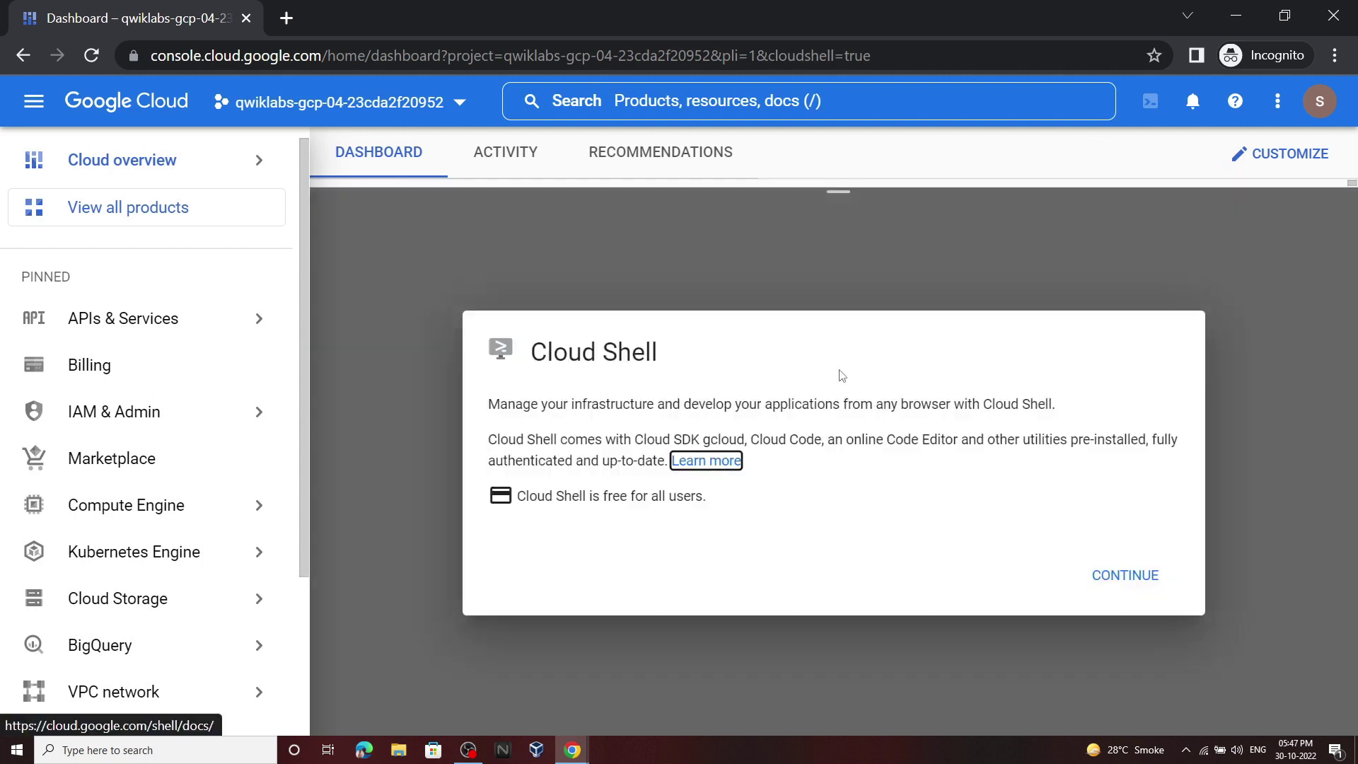
left_click(1125, 573)
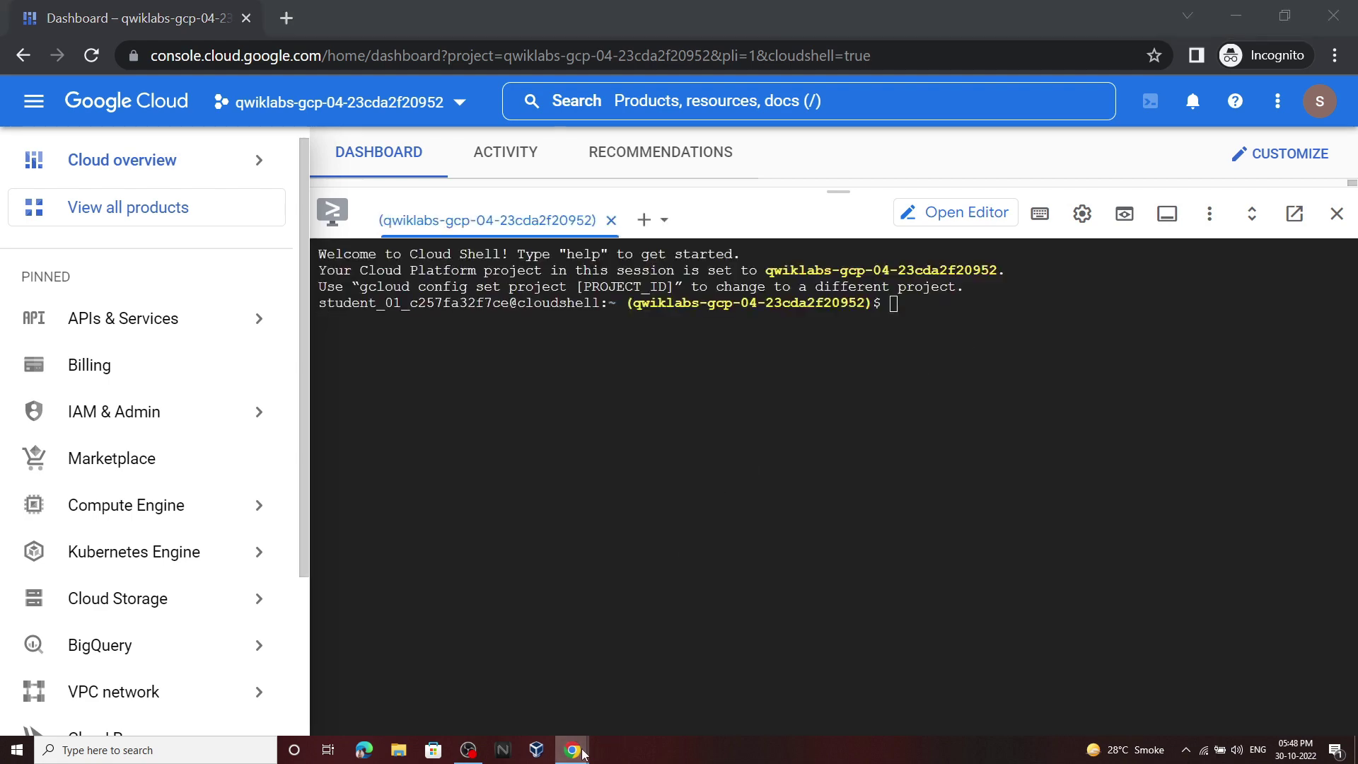
Step: Run gcloud auth list in Cloud Shell and authorize it to use the credentials
mouse_move(573, 750)
left_click(647, 683)
left_click(926, 197)
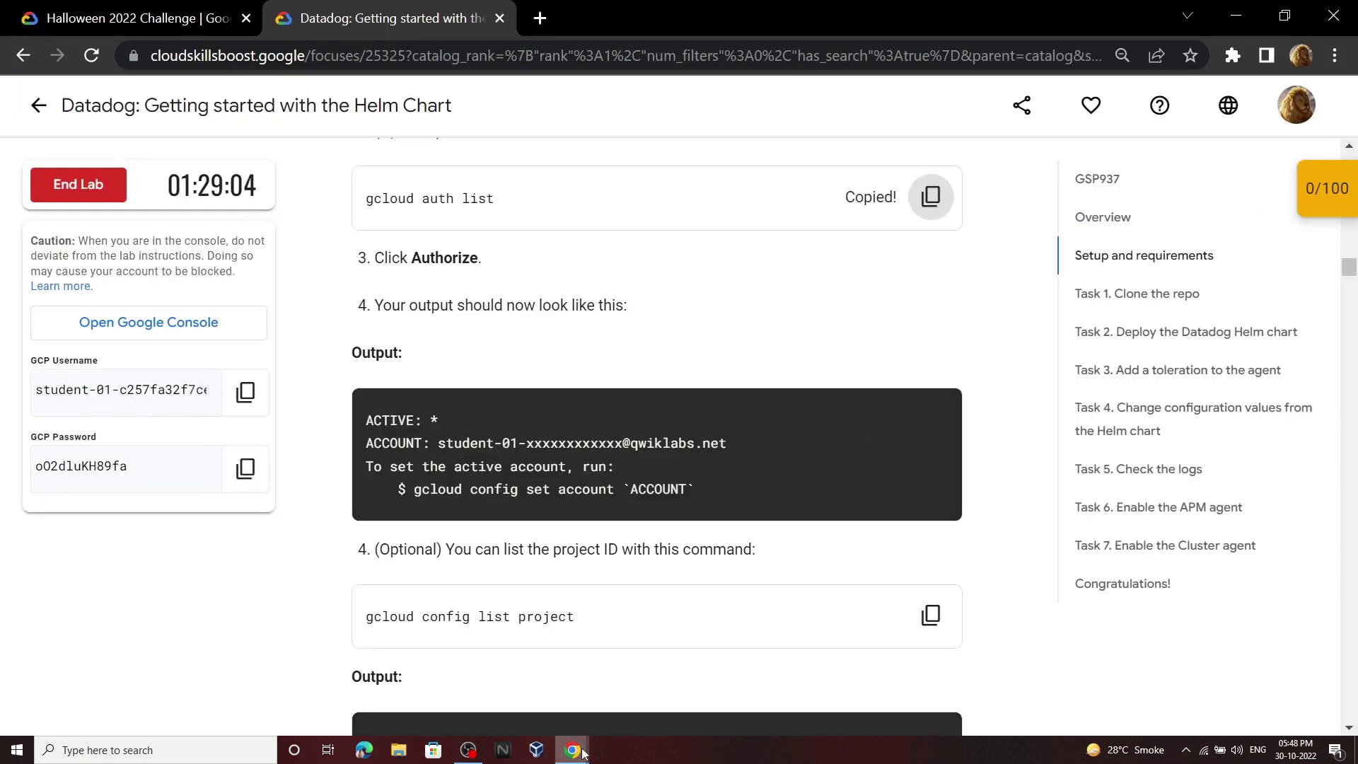
left_click(492, 683)
key("ctrl+v")
key("Return")
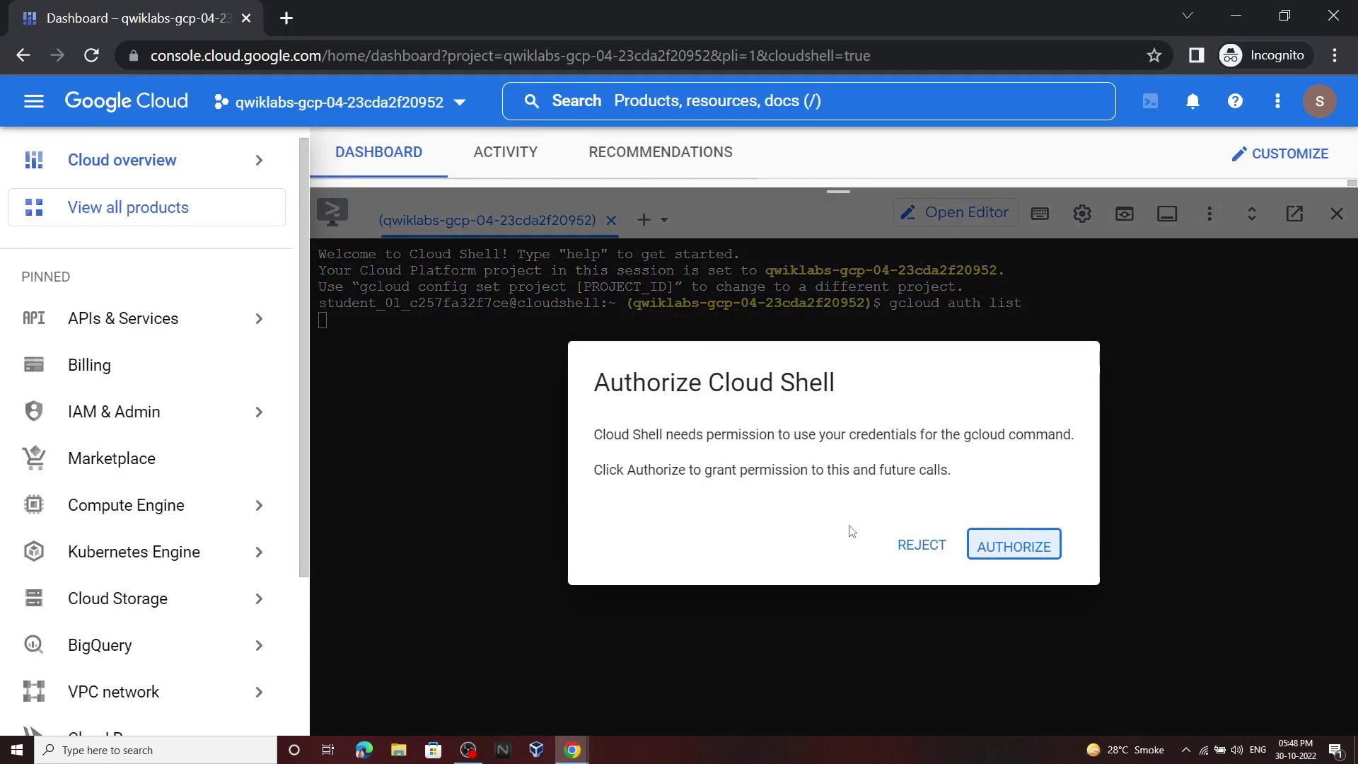
left_click(1014, 545)
Step: Run gcloud config list project to confirm the lab project
mouse_move(573, 750)
left_click(647, 683)
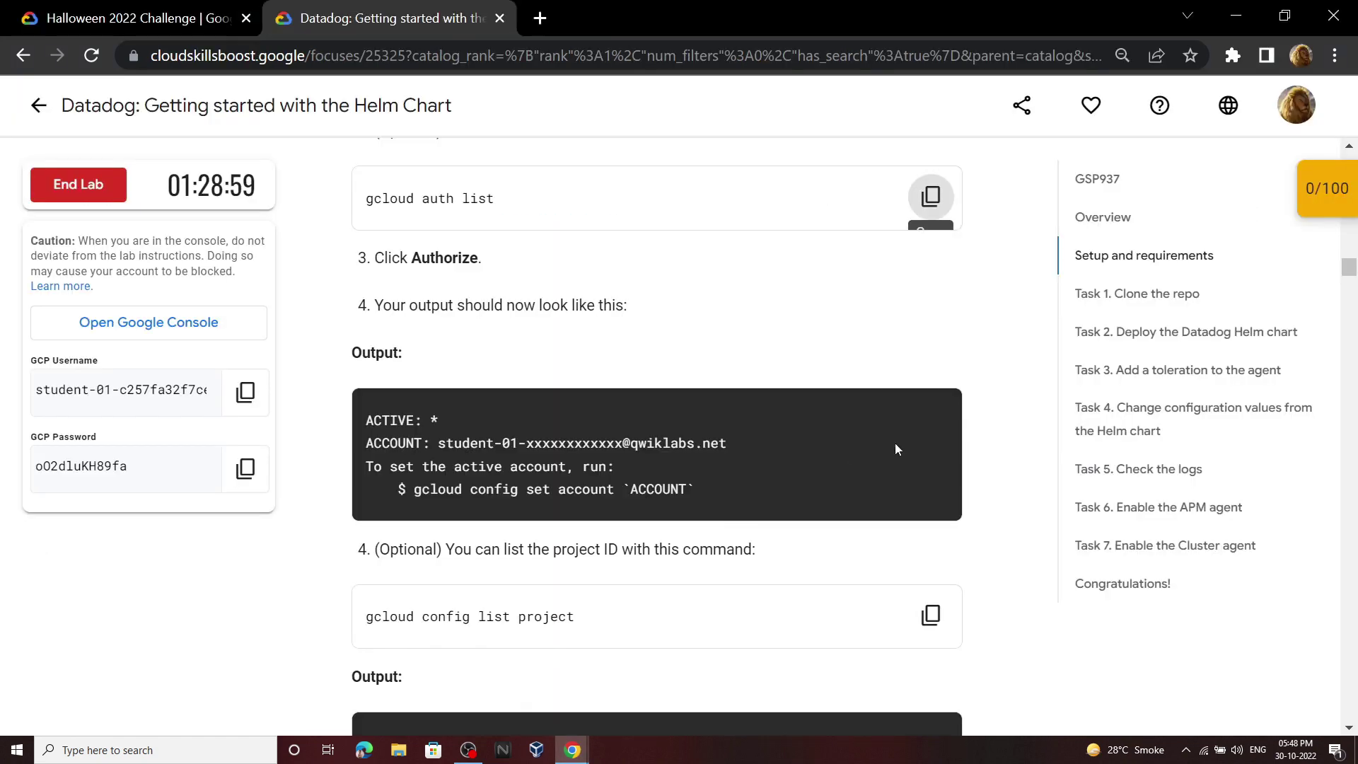
left_click(931, 614)
left_click(629, 683)
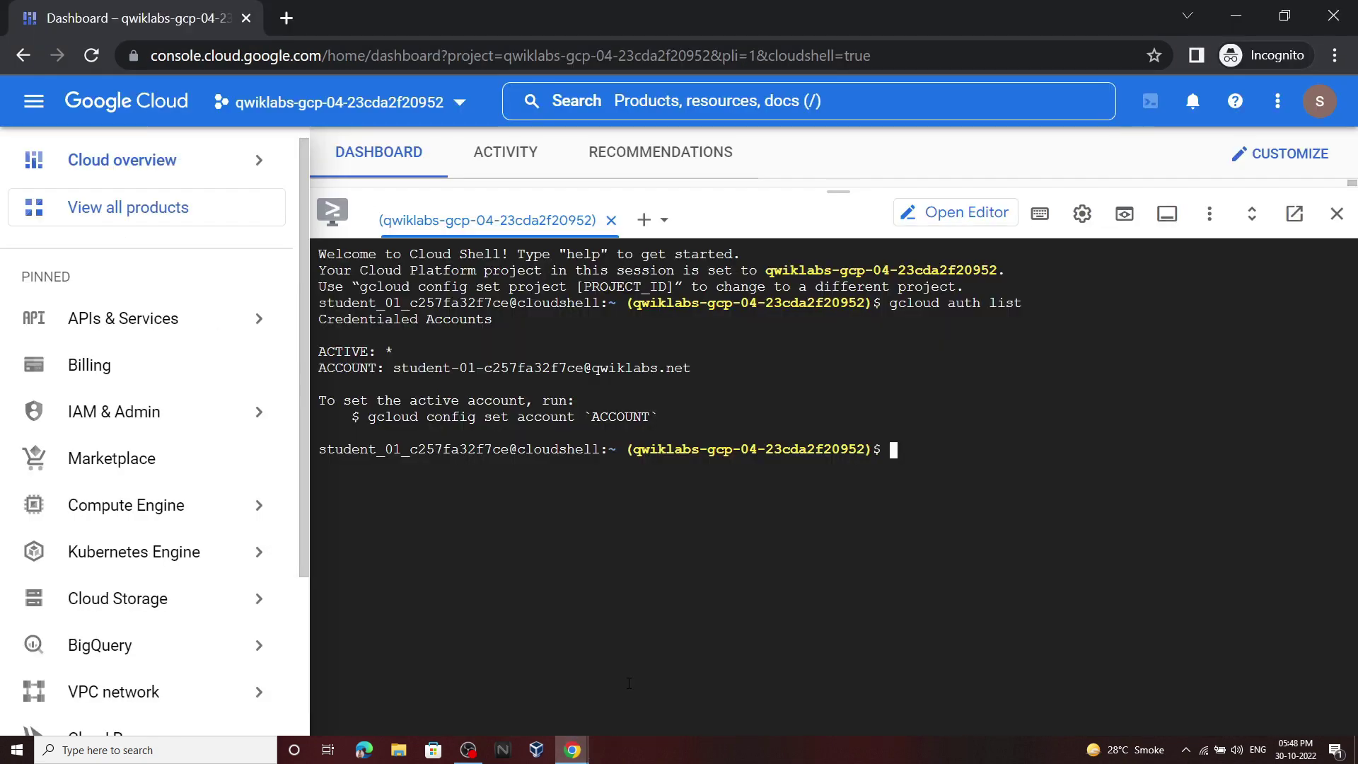
key("ctrl+v")
key("Return")
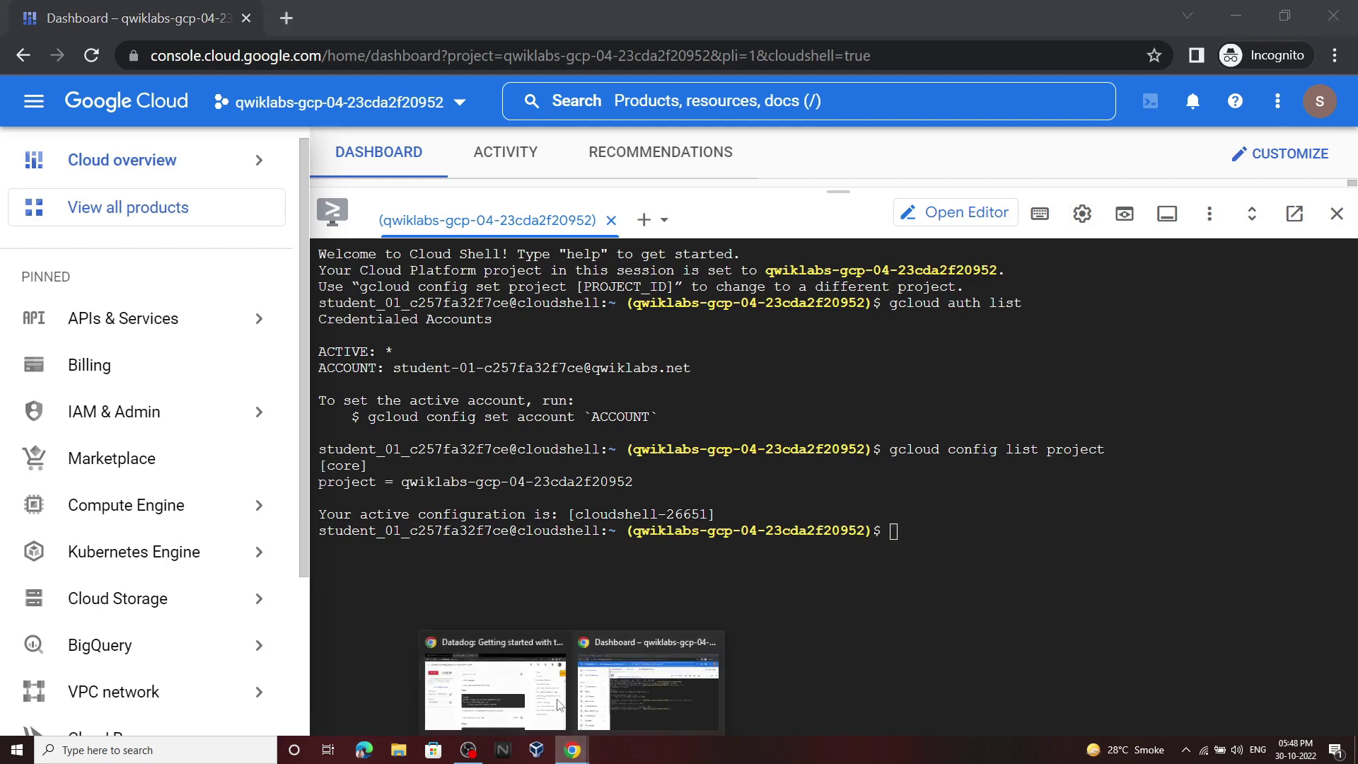
Step: Run the Task 1 commands to clone dd-helm-chart-values, add the Datadog Helm repo and get cluster credentials
left_click(558, 705)
scroll(832, 458, "down", 10)
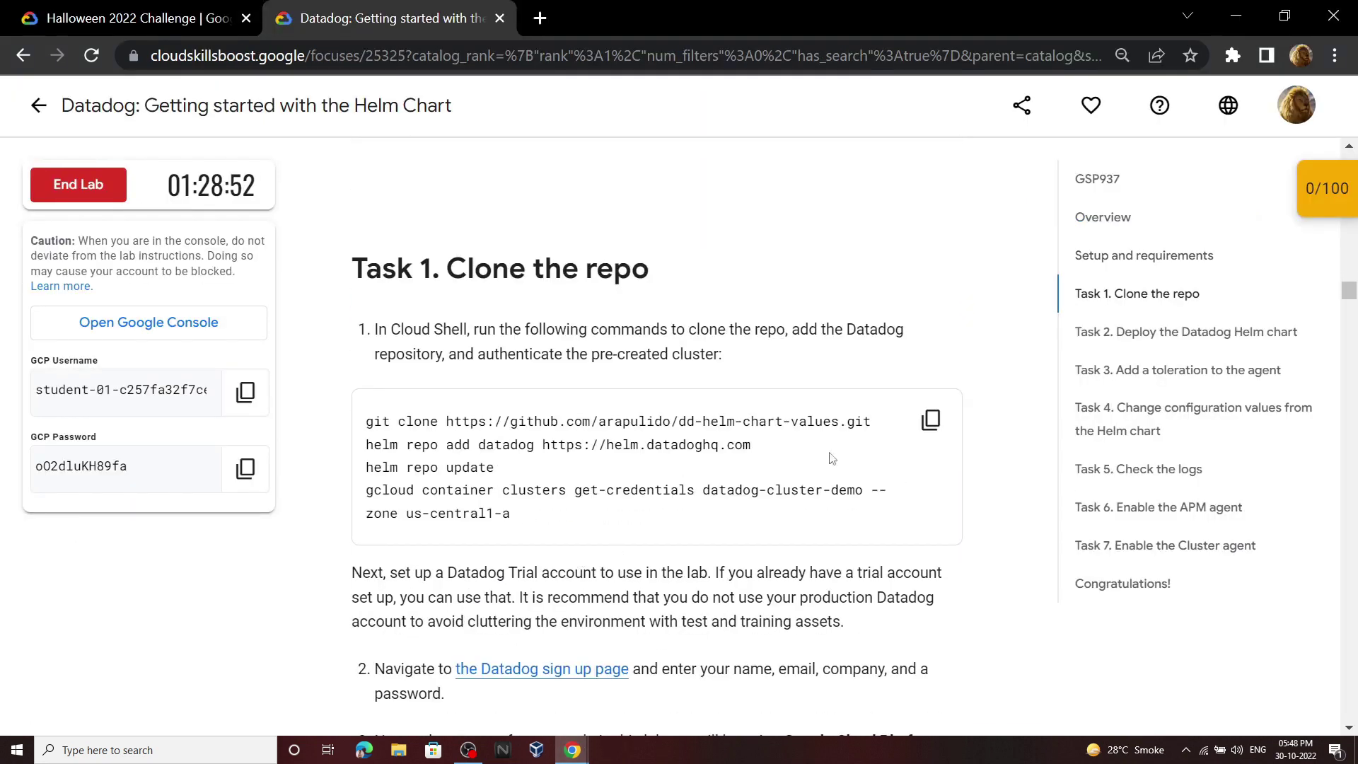
left_click(930, 420)
mouse_move(573, 750)
left_click(676, 661)
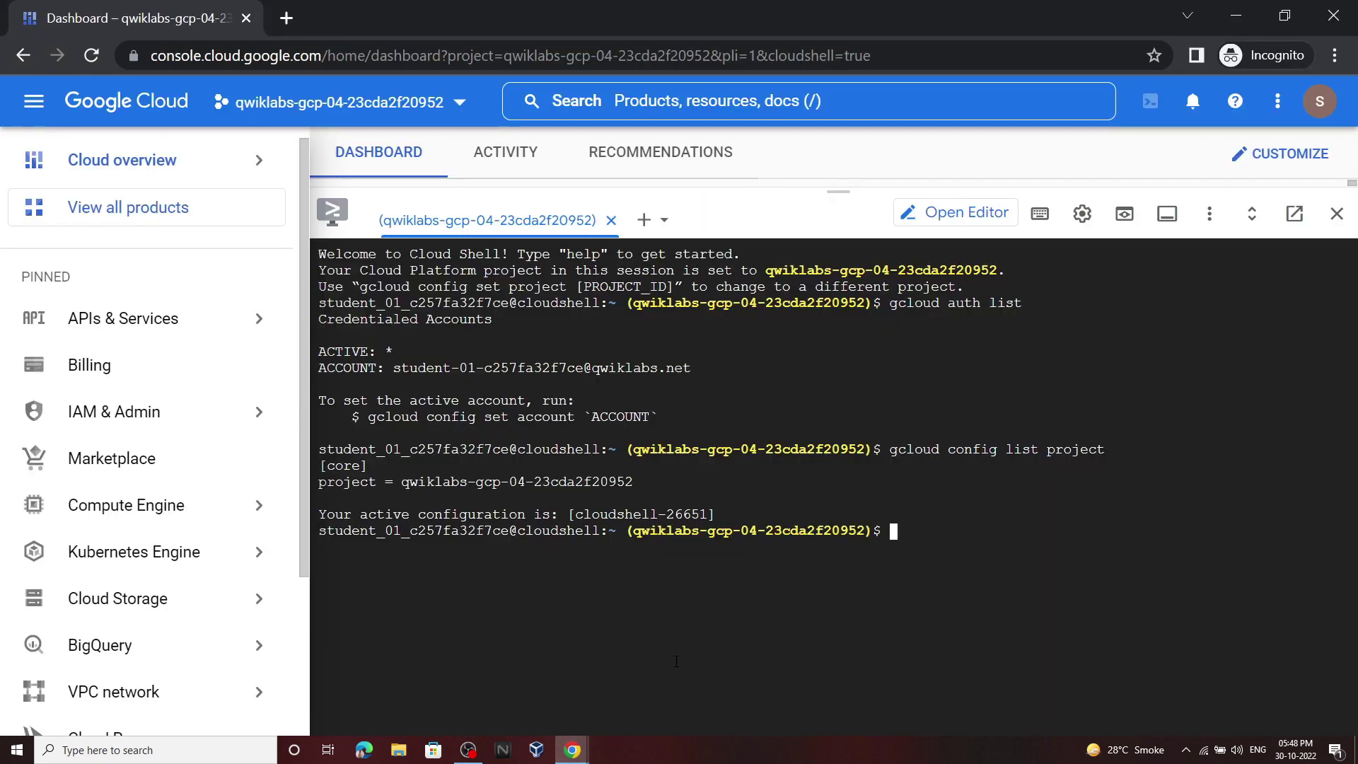
key("ctrl+v")
key("Return")
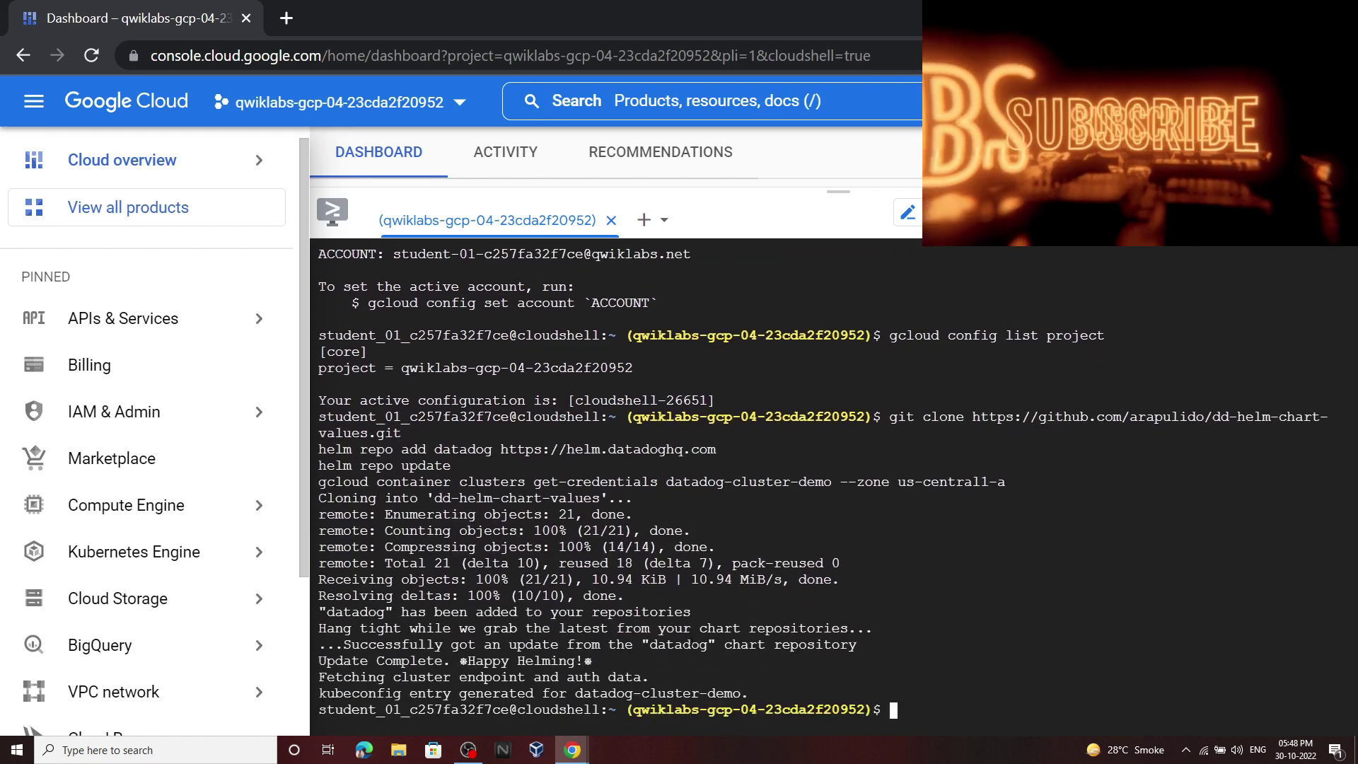
mouse_move(573, 750)
left_click(496, 662)
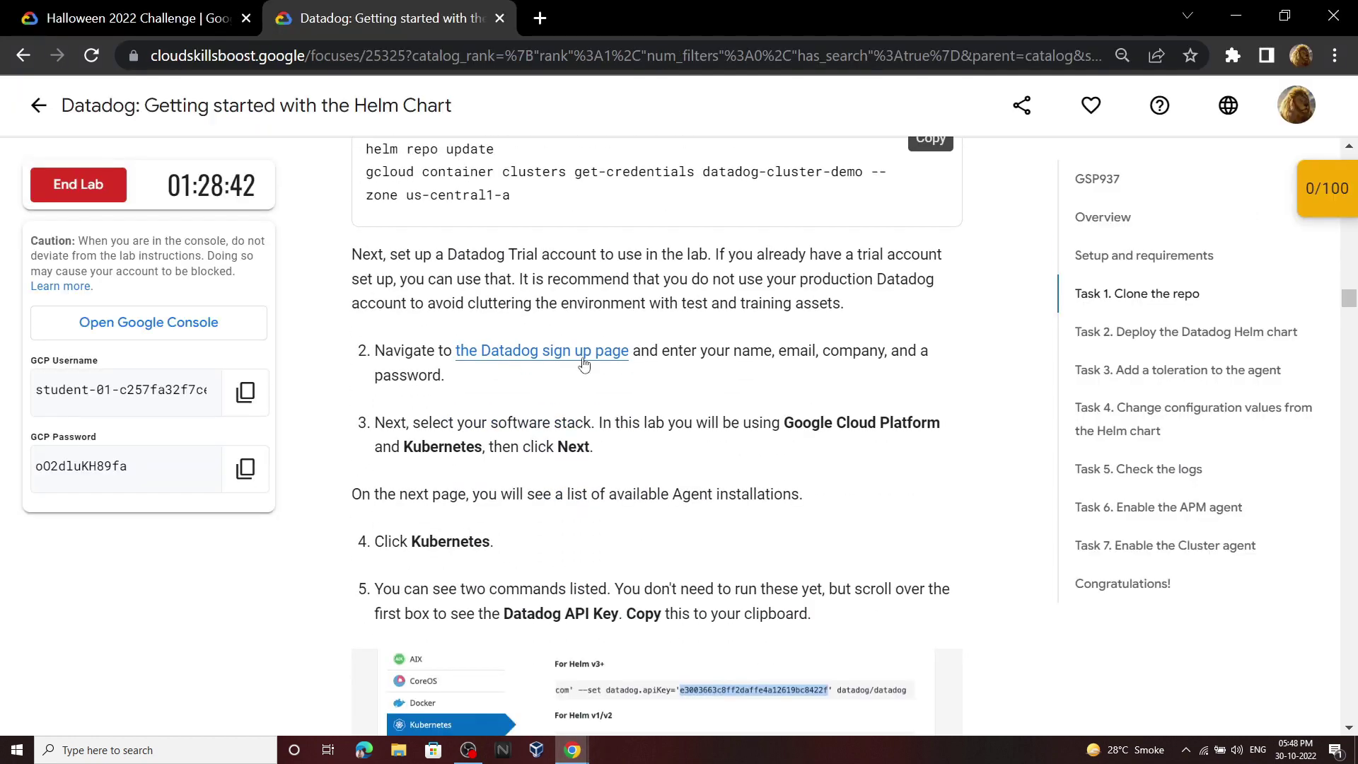
Step: Open the Datadog sign-up page in incognito and submit it with company, password and phone filled in
right_click(584, 364)
left_click(642, 421)
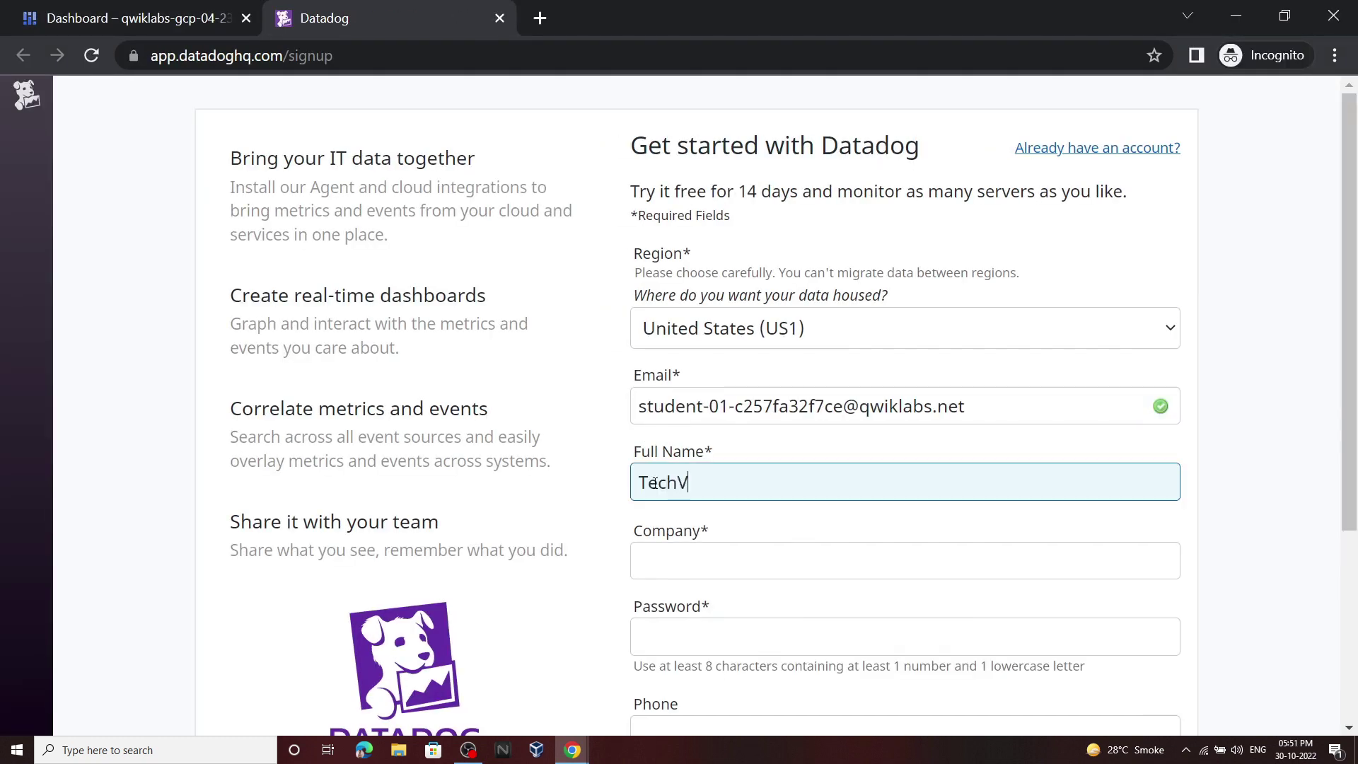
scroll(667, 573, "down", 1)
left_click(704, 444)
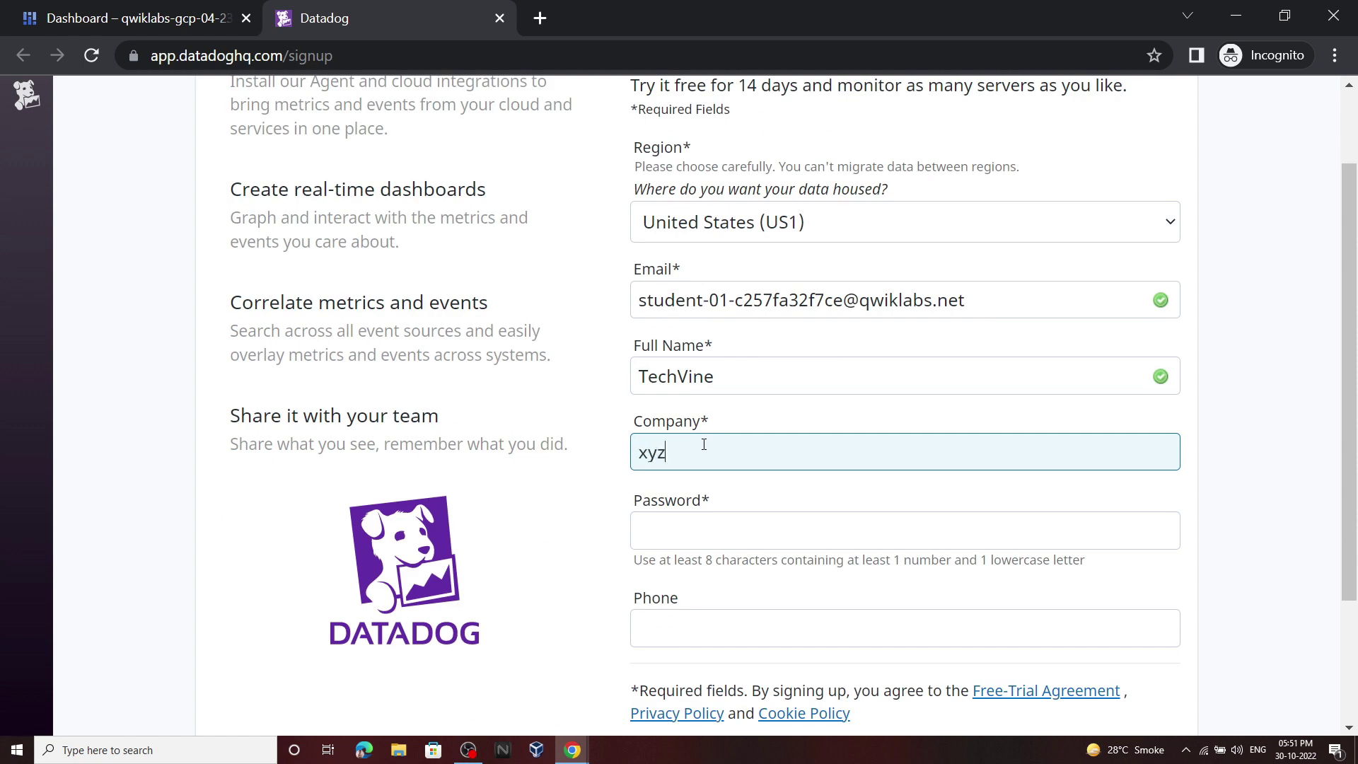
left_click(696, 530)
type("abcd123")
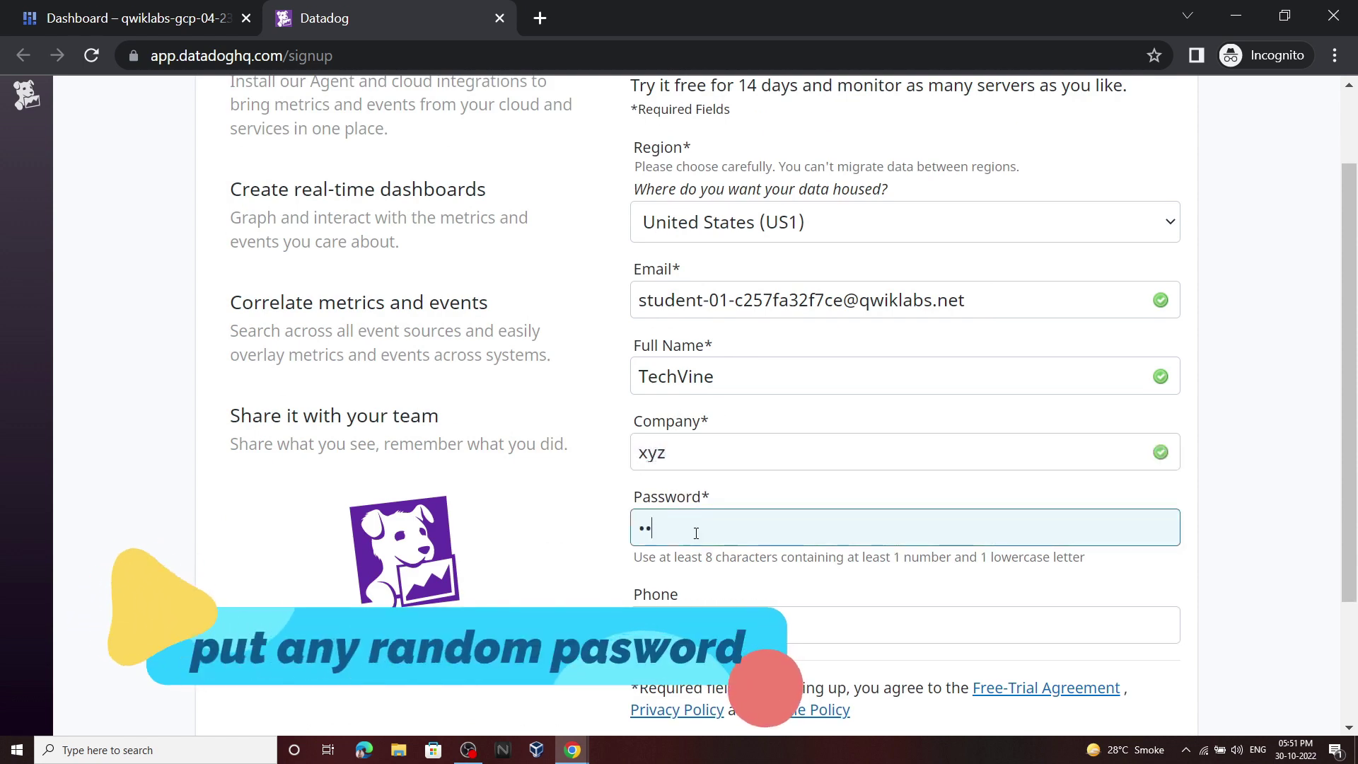
type("abcd123abcd123abcd1")
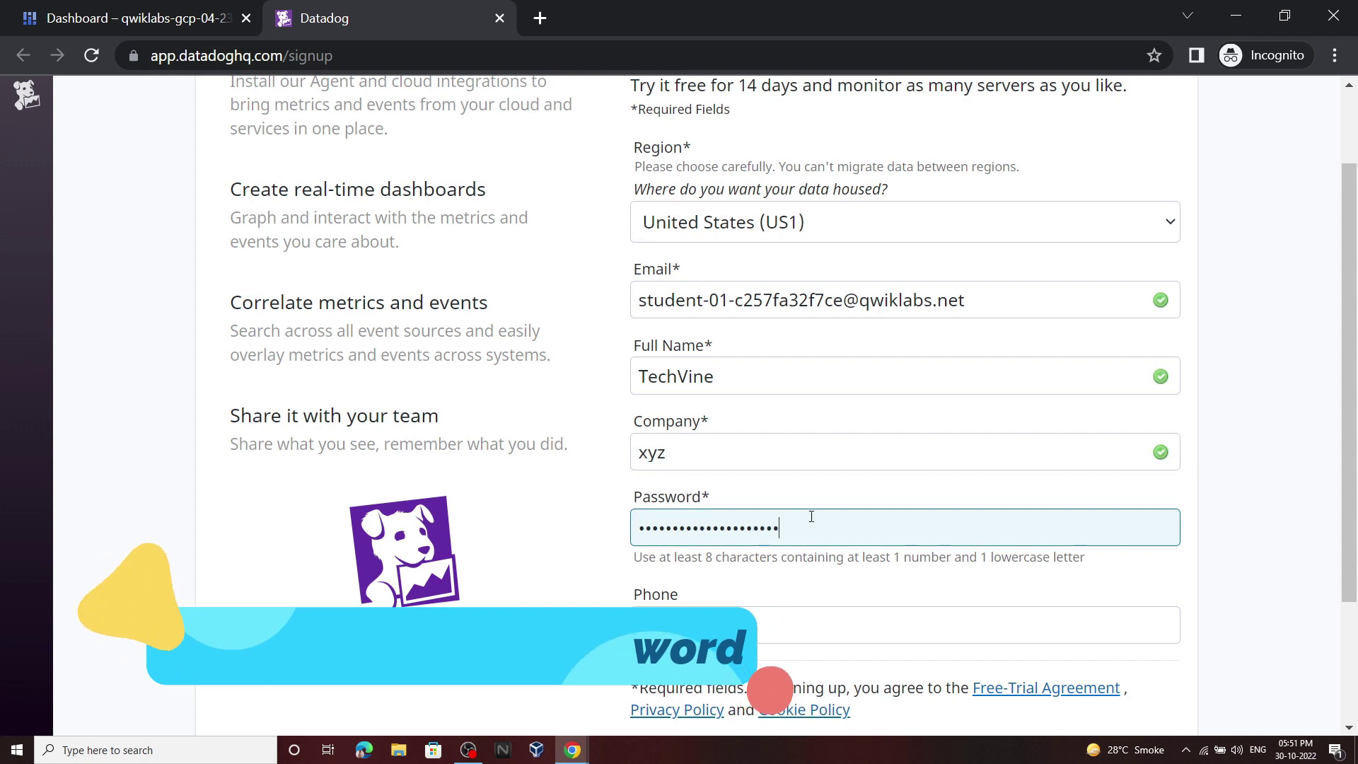
left_click(641, 610)
type("9999999999")
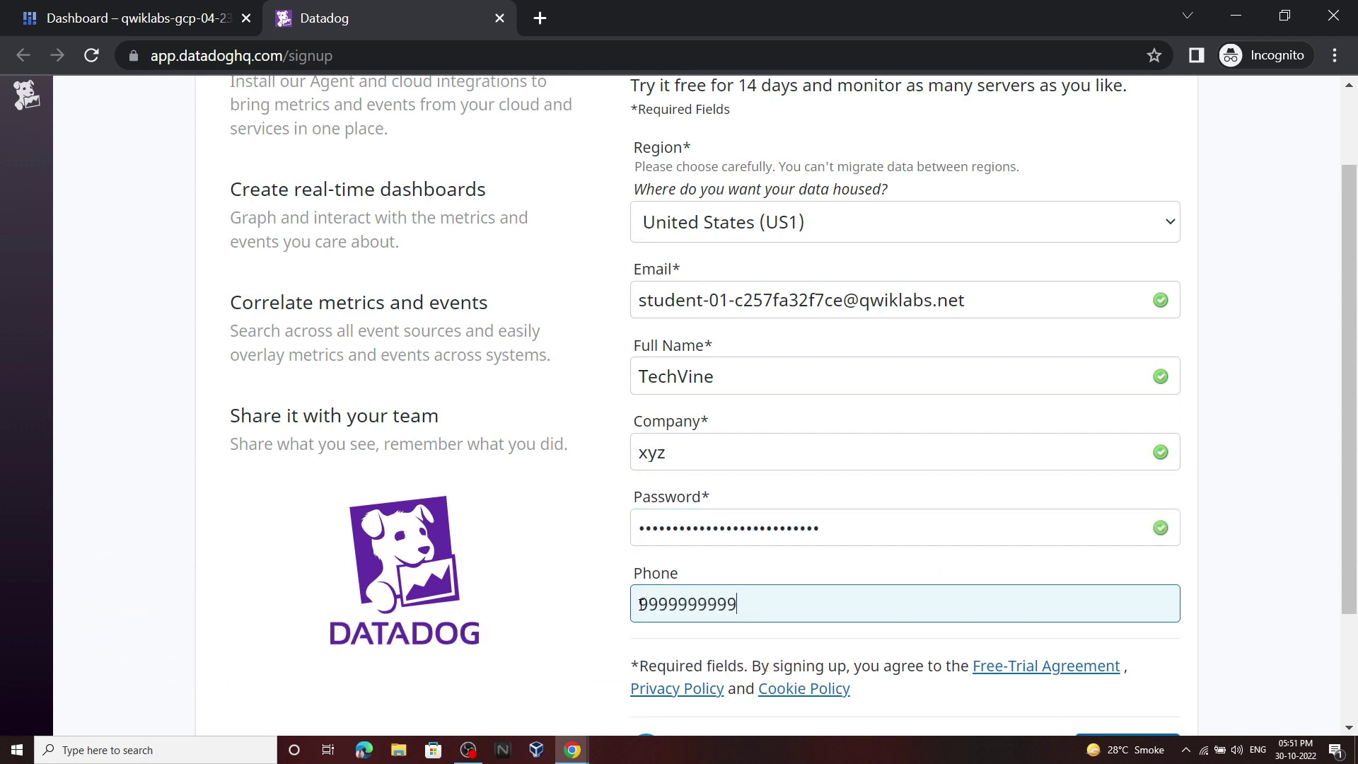
scroll(991, 566, "down", 2)
left_click(1124, 605)
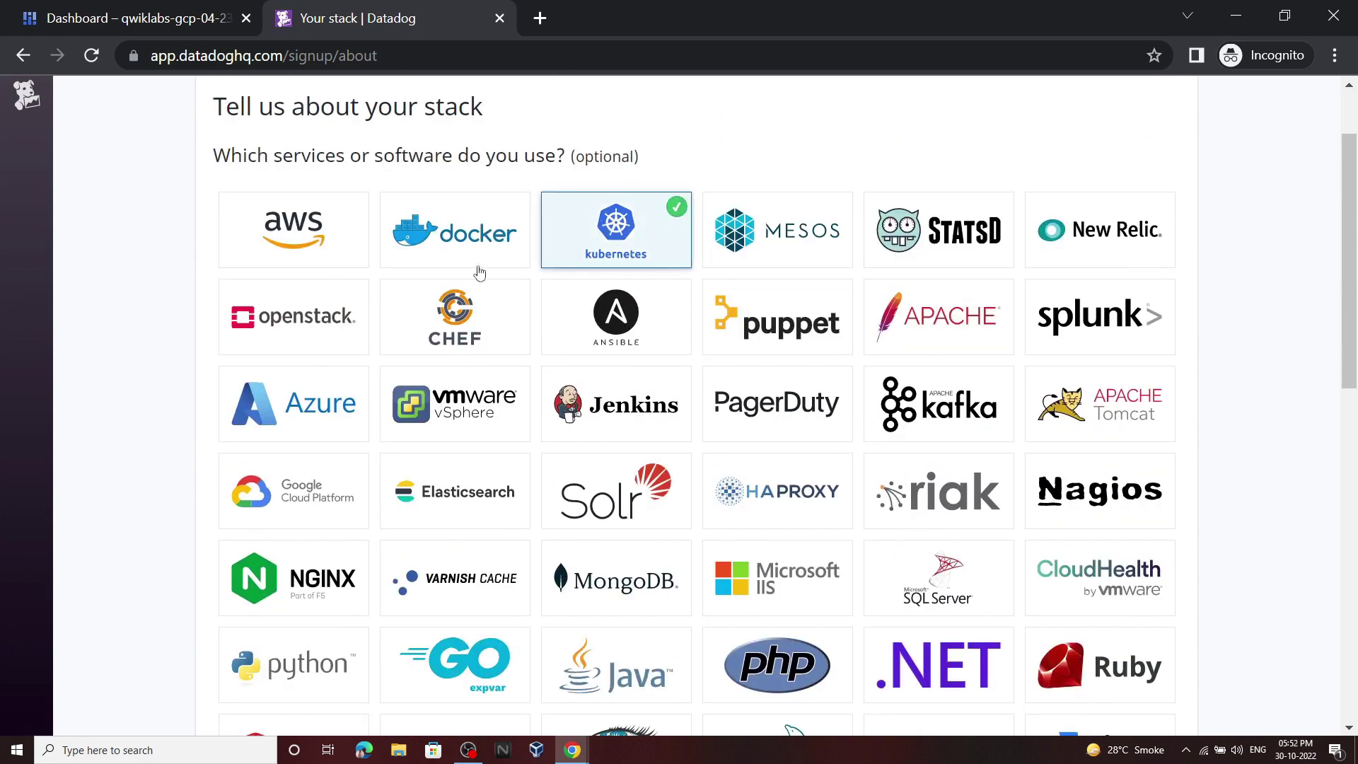
Step: Choose Kubernetes and Google Cloud Platform as the stack and continue to agent setup
scroll(294, 453, "down", 1)
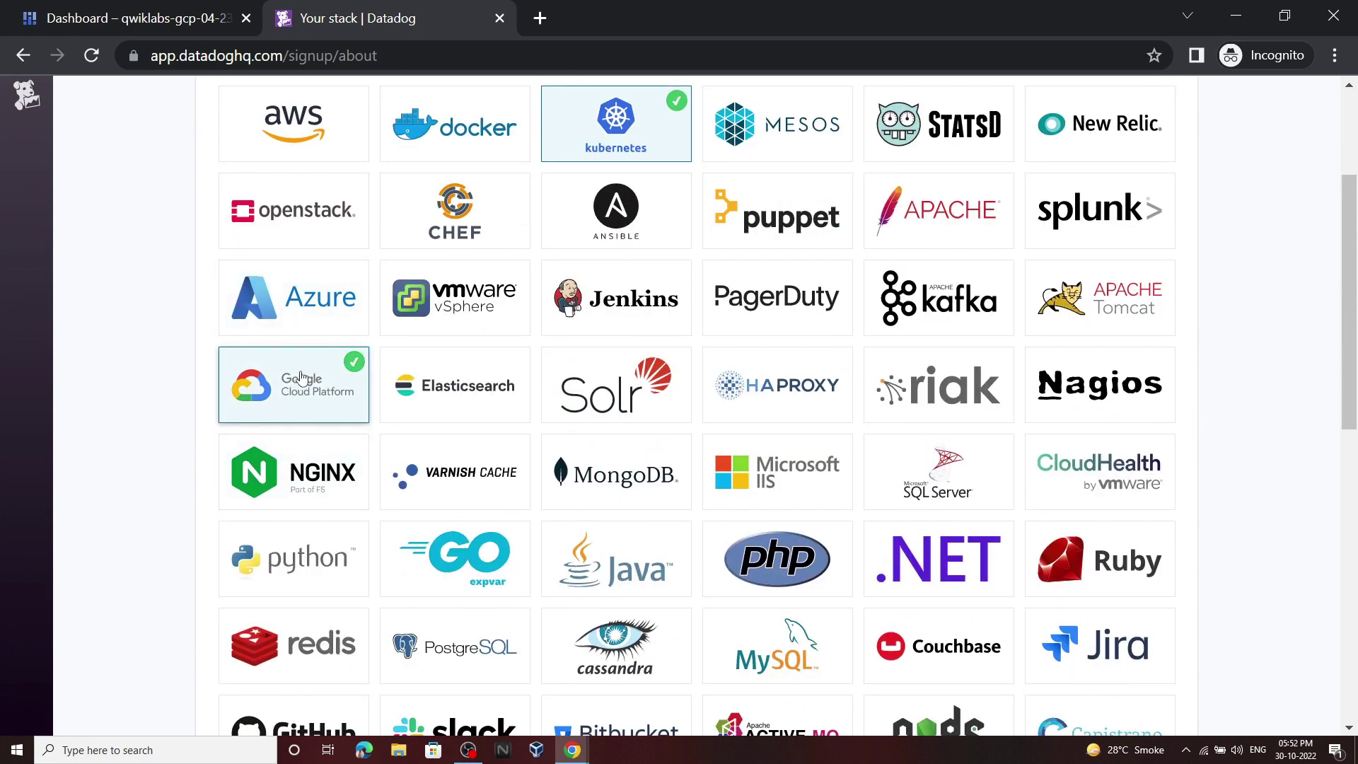
scroll(451, 253, "down", 10)
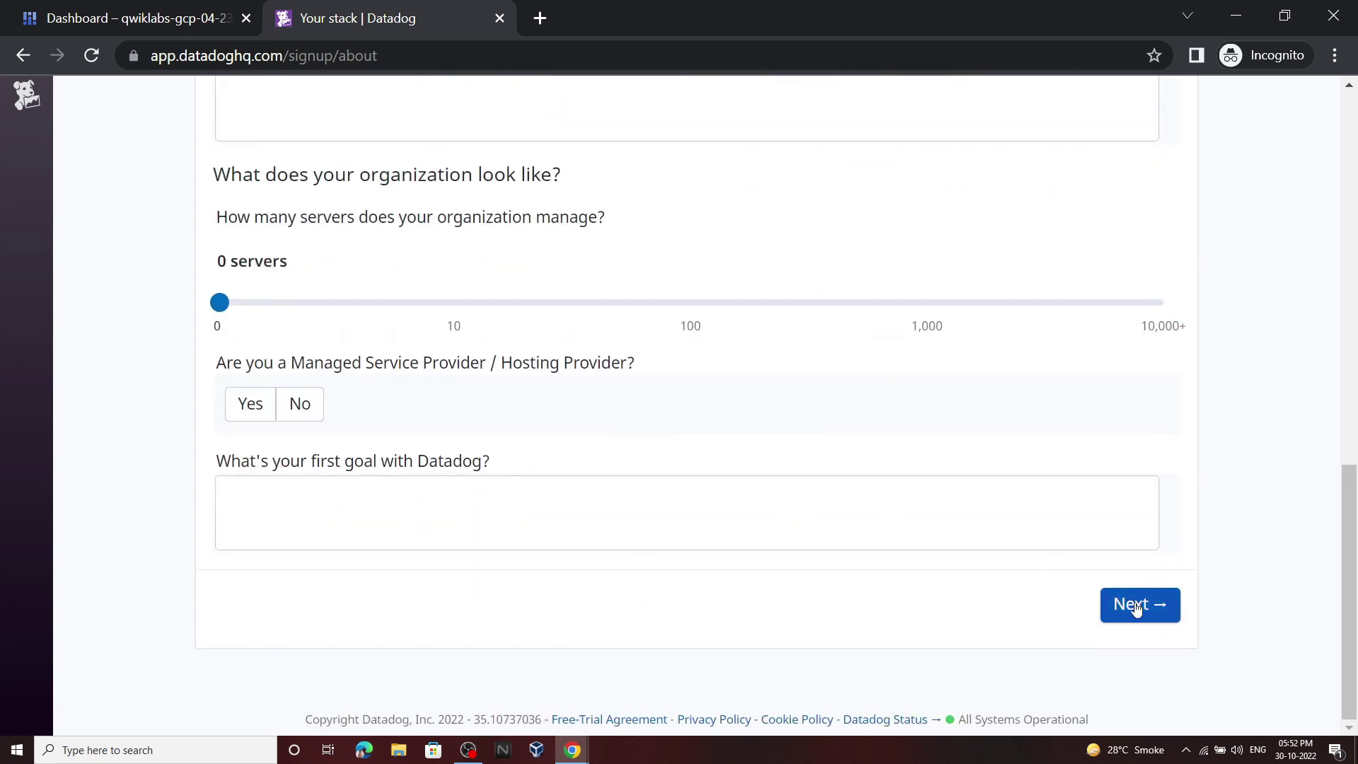
left_click(1128, 603)
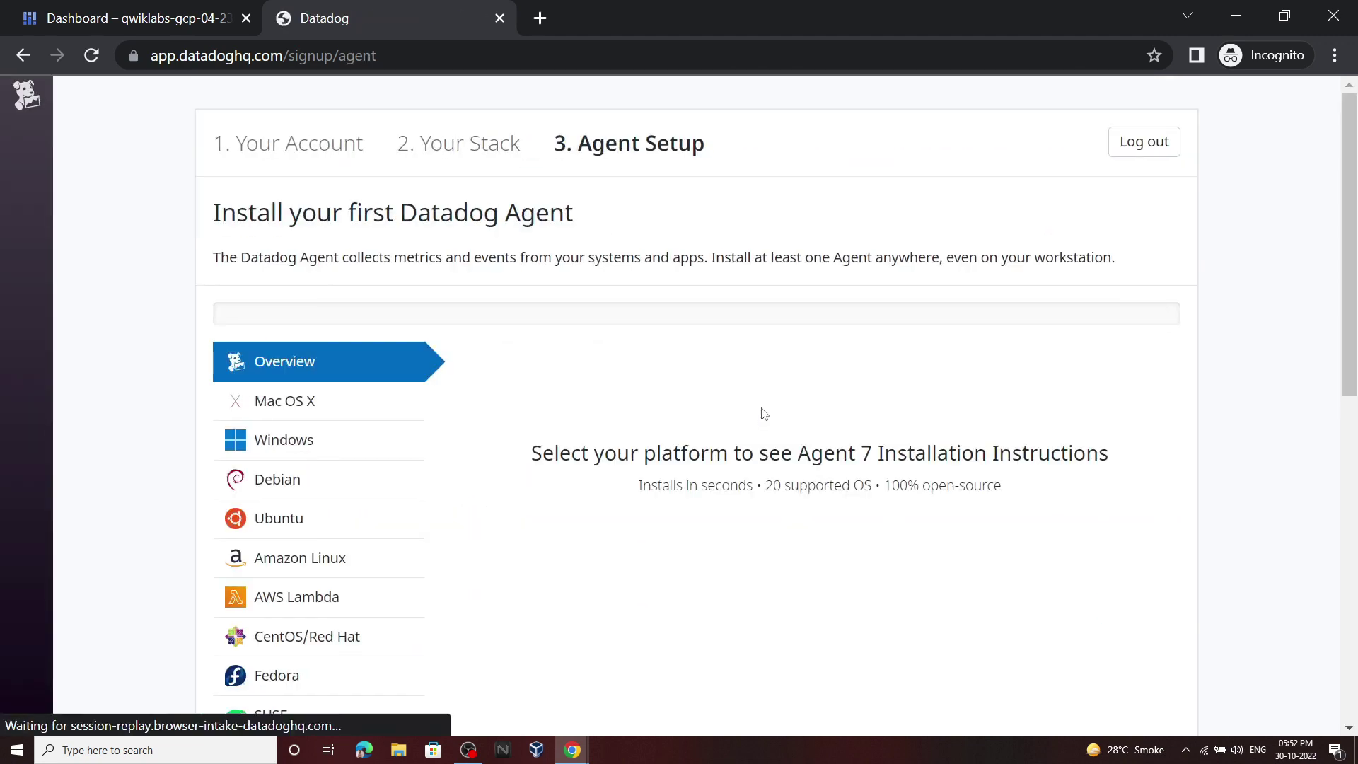
Step: Show the Kubernetes agent install instructions and locate the apiKey value in the Helm code box
scroll(319, 343, "down", 3)
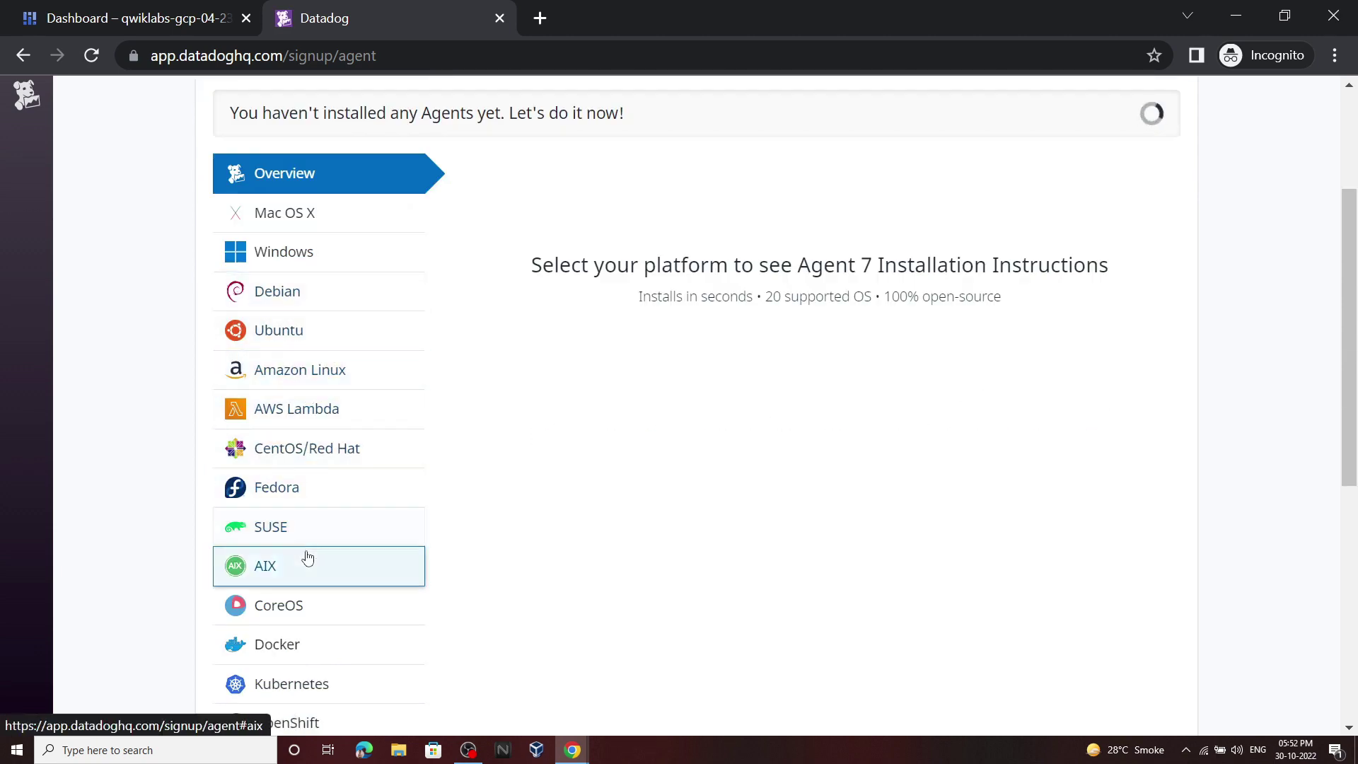
scroll(311, 566, "down", 2)
left_click(316, 574)
scroll(875, 331, "down", 3)
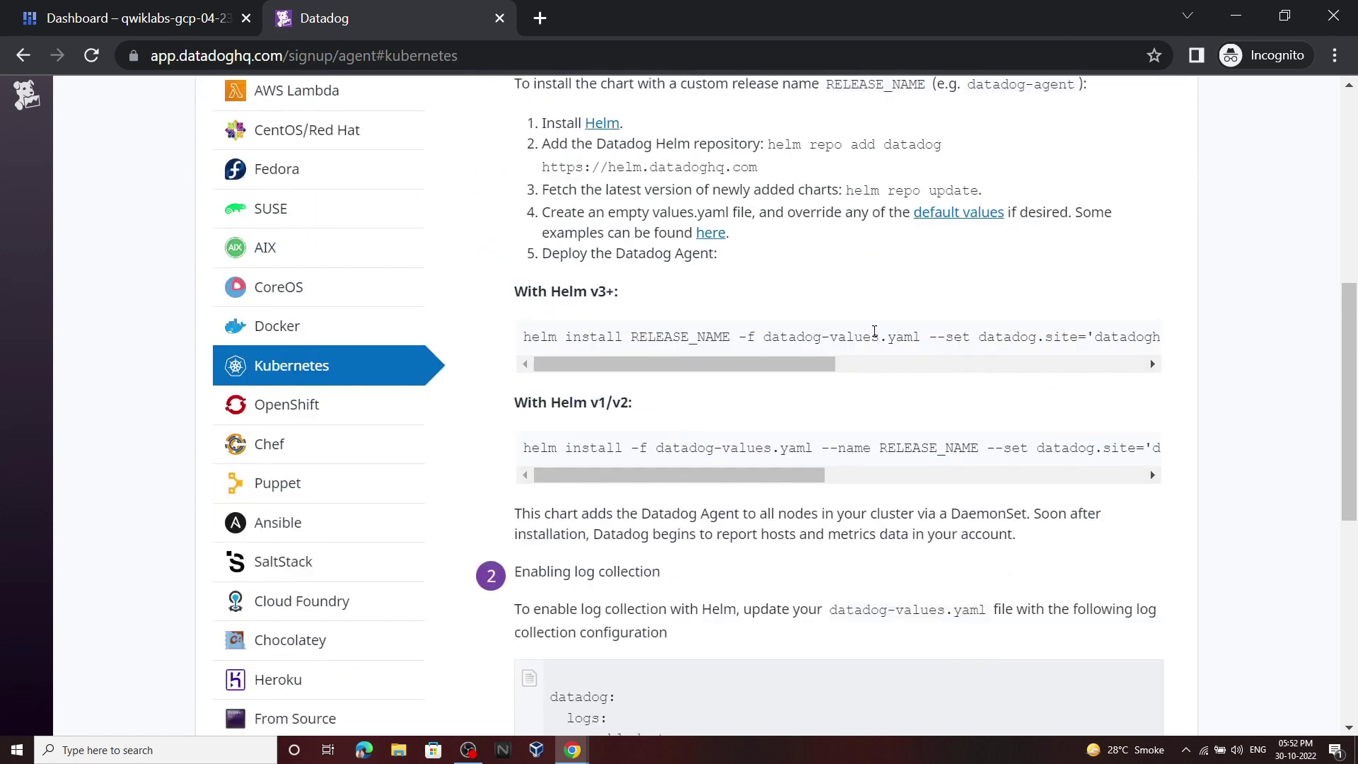
scroll(849, 442, "right", 5)
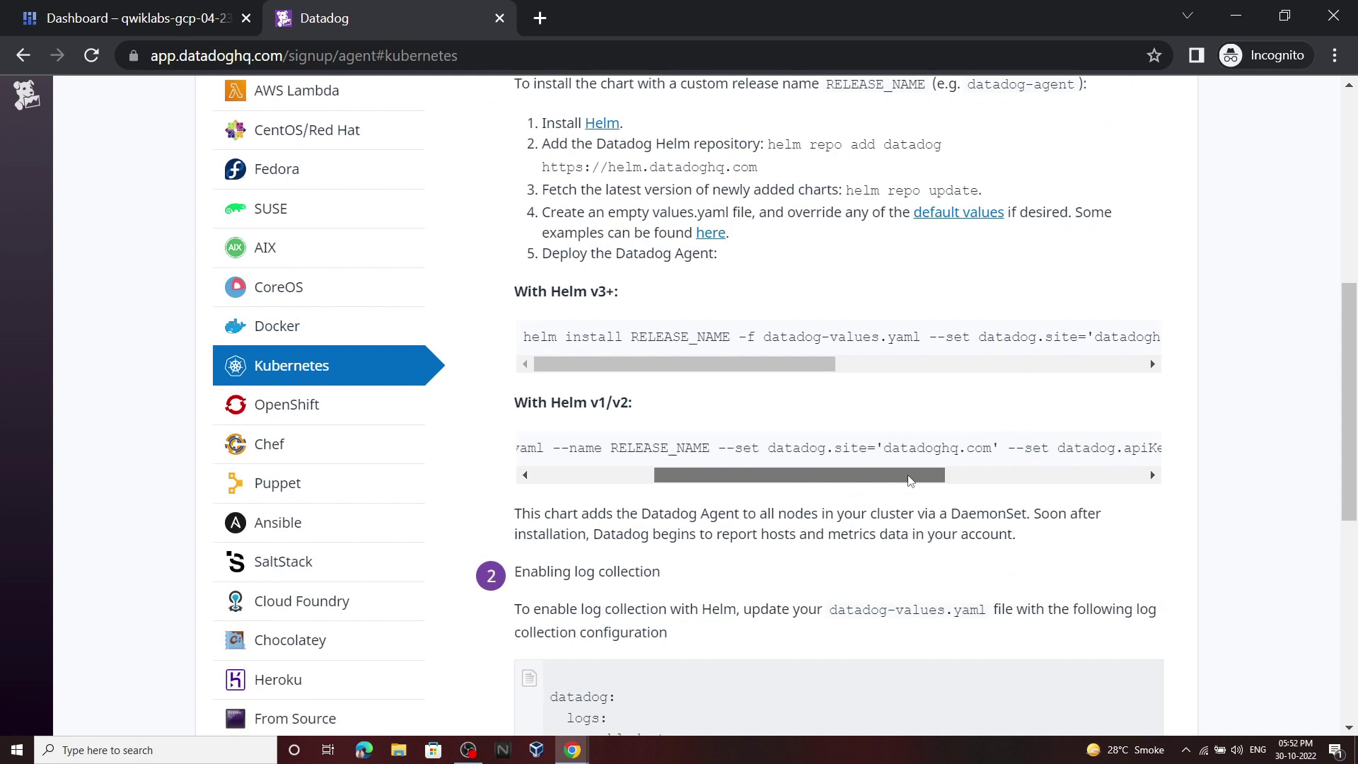
left_click_drag(762, 368, 1048, 379)
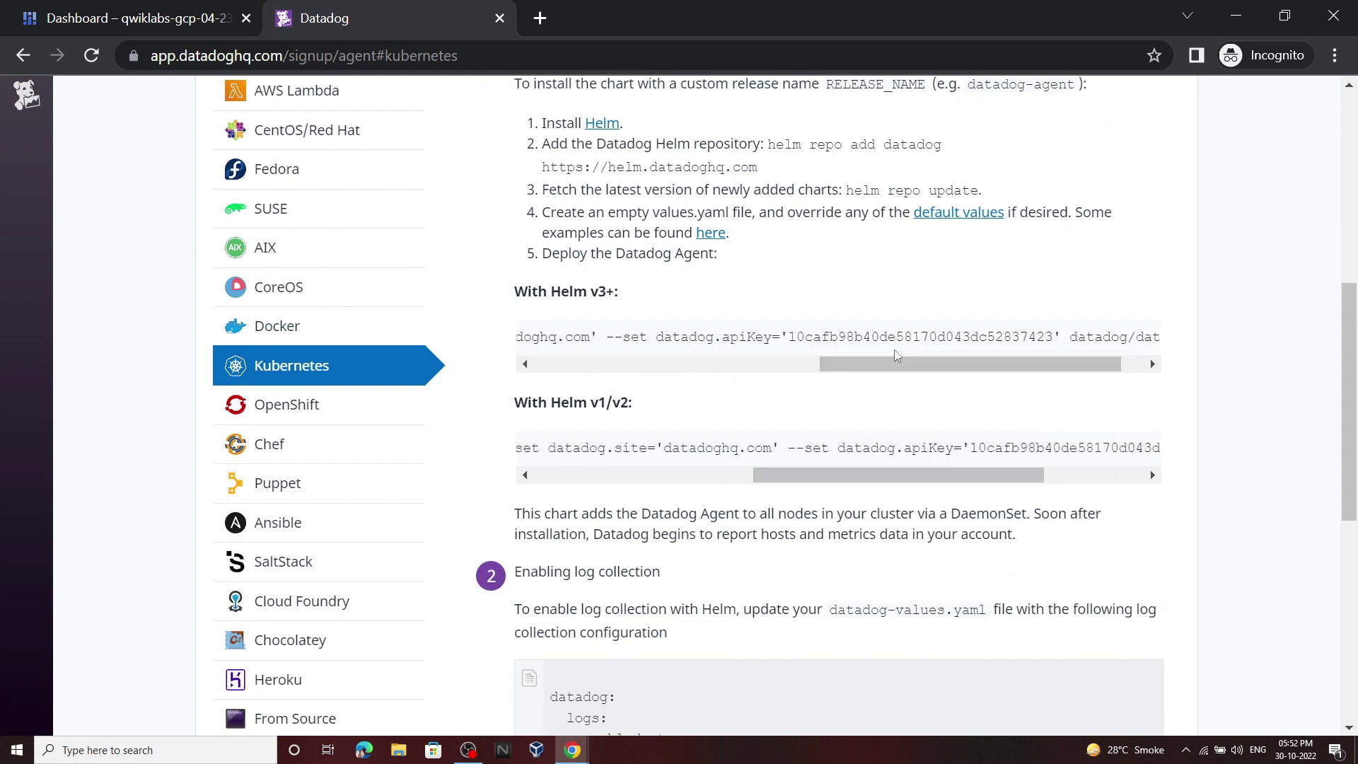
Step: Copy the export DD_API_KEY command from the lab instructions
mouse_move(587, 750)
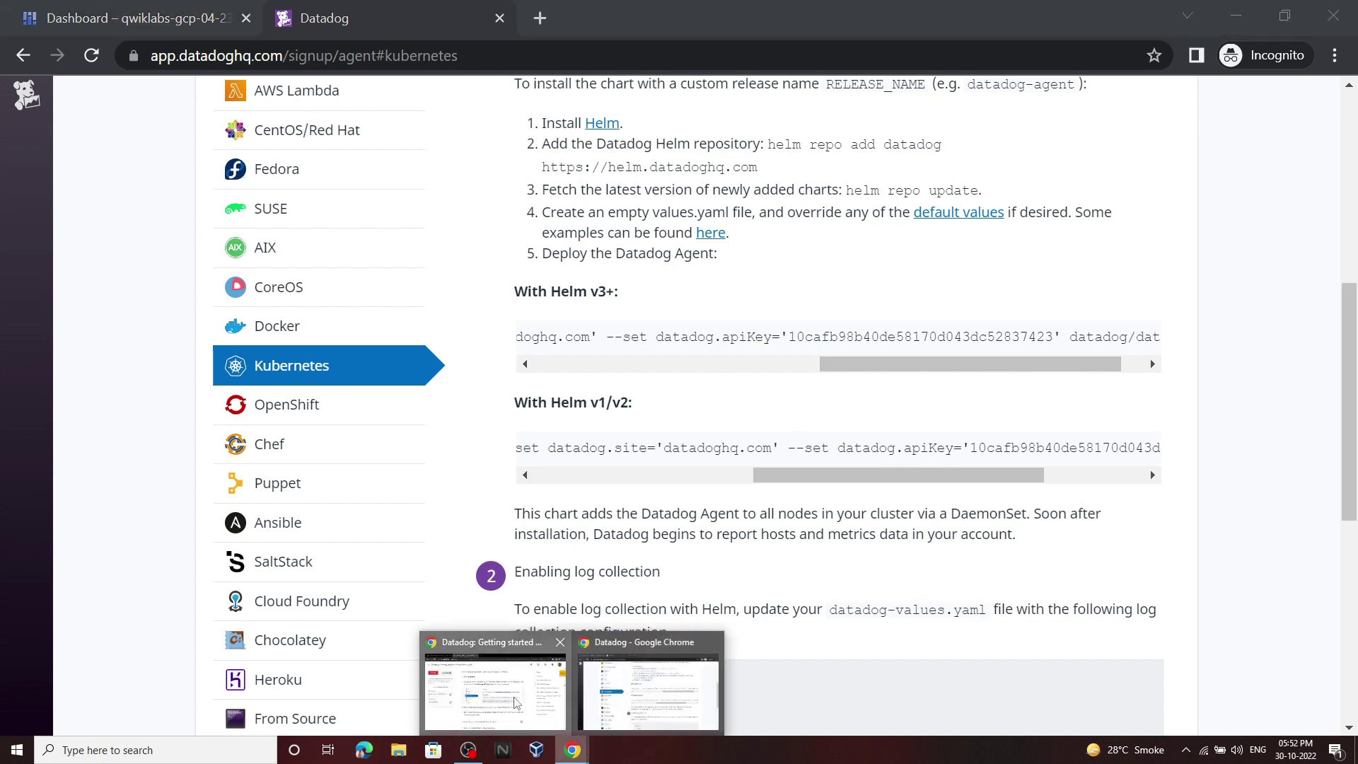
left_click(485, 680)
scroll(636, 425, "down", 2)
left_click(931, 443)
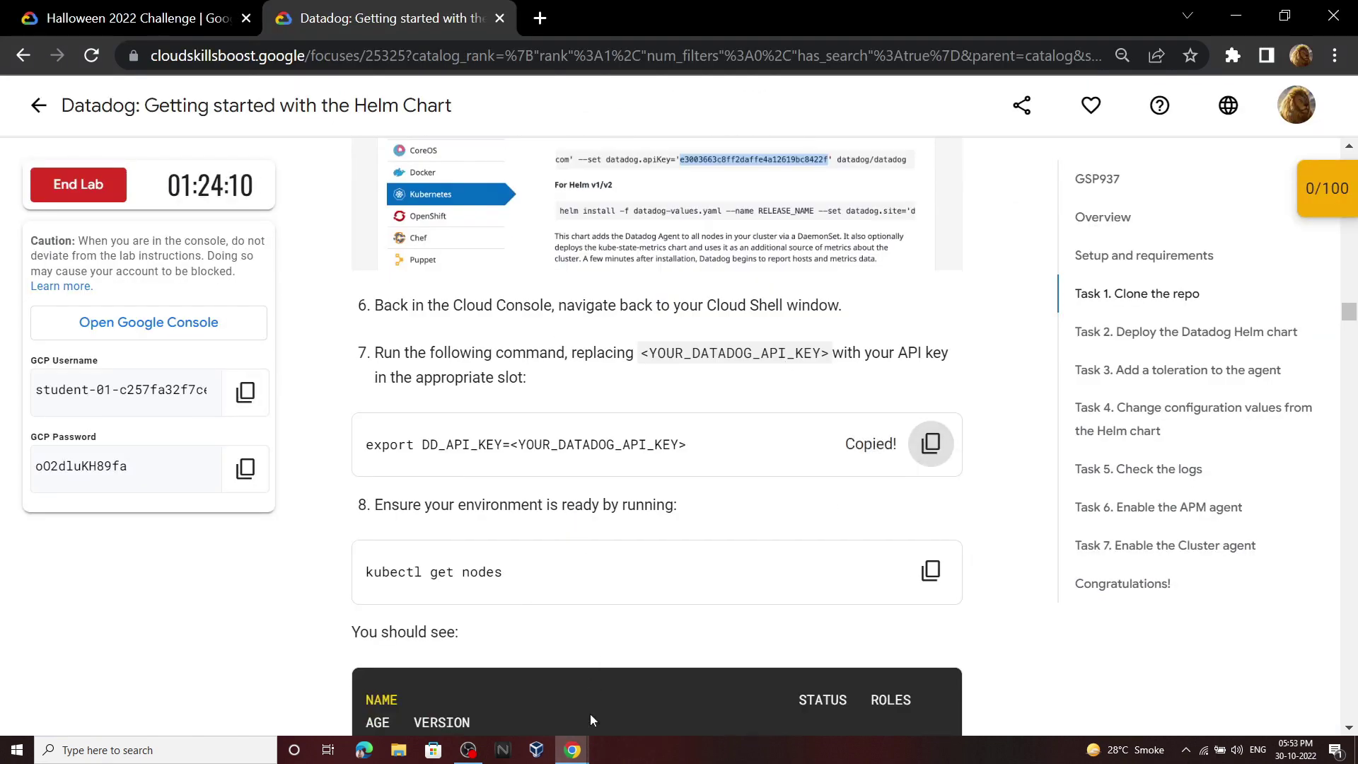
Step: Export DD_API_KEY in Cloud Shell using the API key copied from Datadog
left_click(640, 692)
key("ctrl+1")
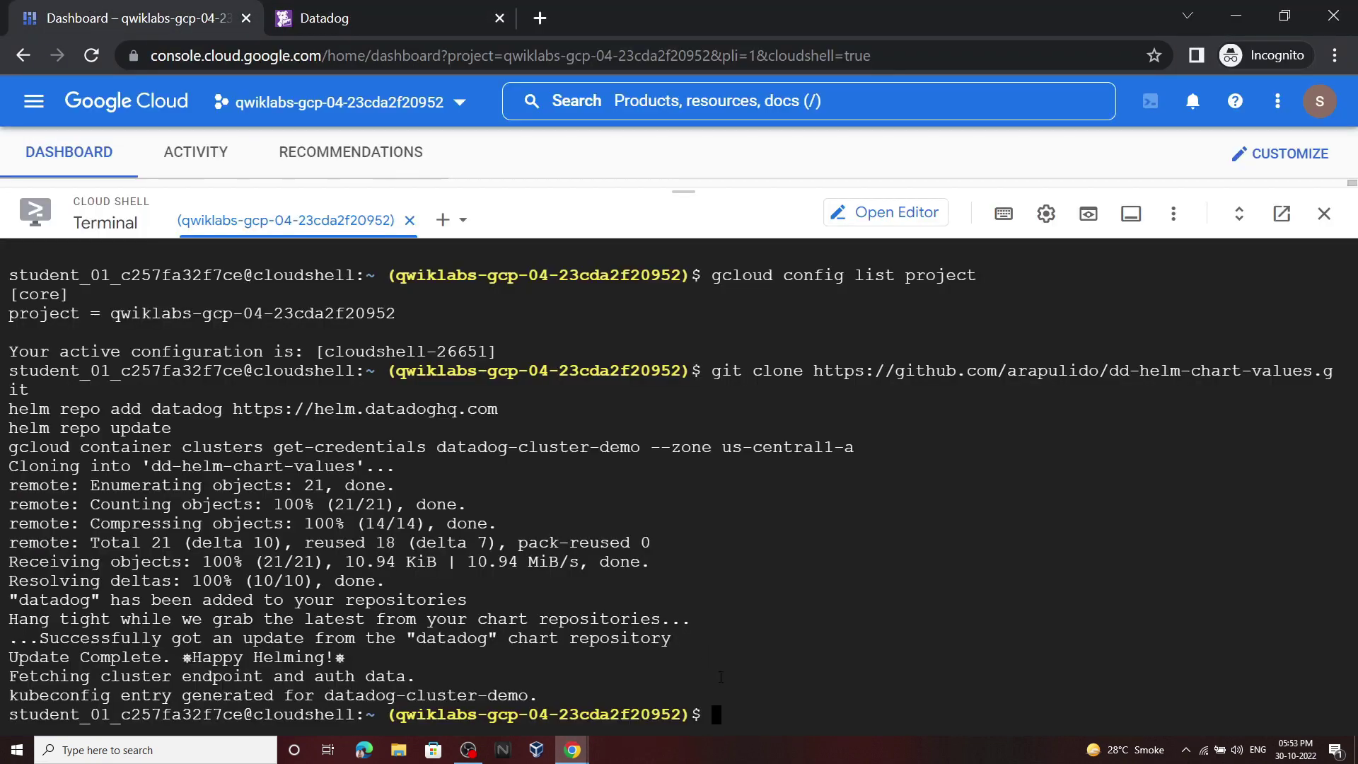
key("ctrl+v")
key("BackSpace")
key("BackSpace")
key("BackSpace")
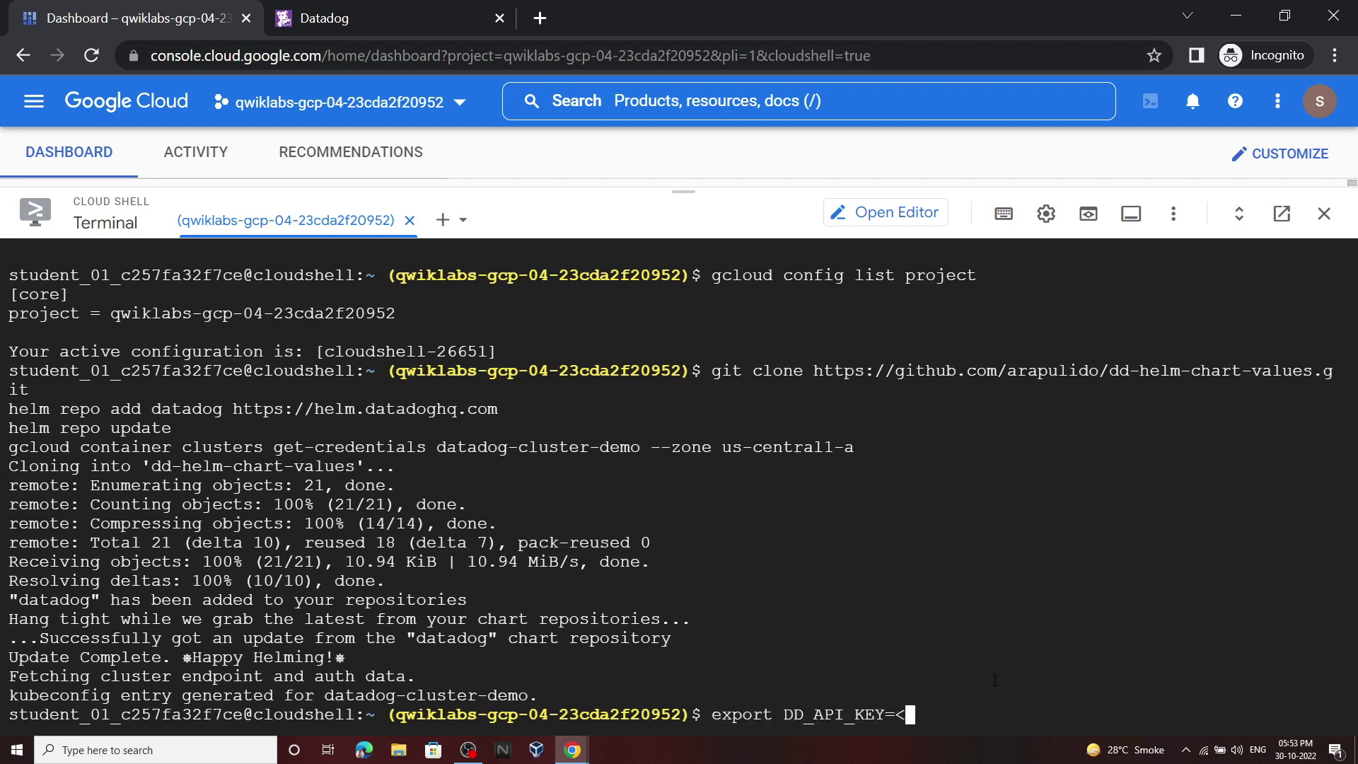
left_click(415, 6)
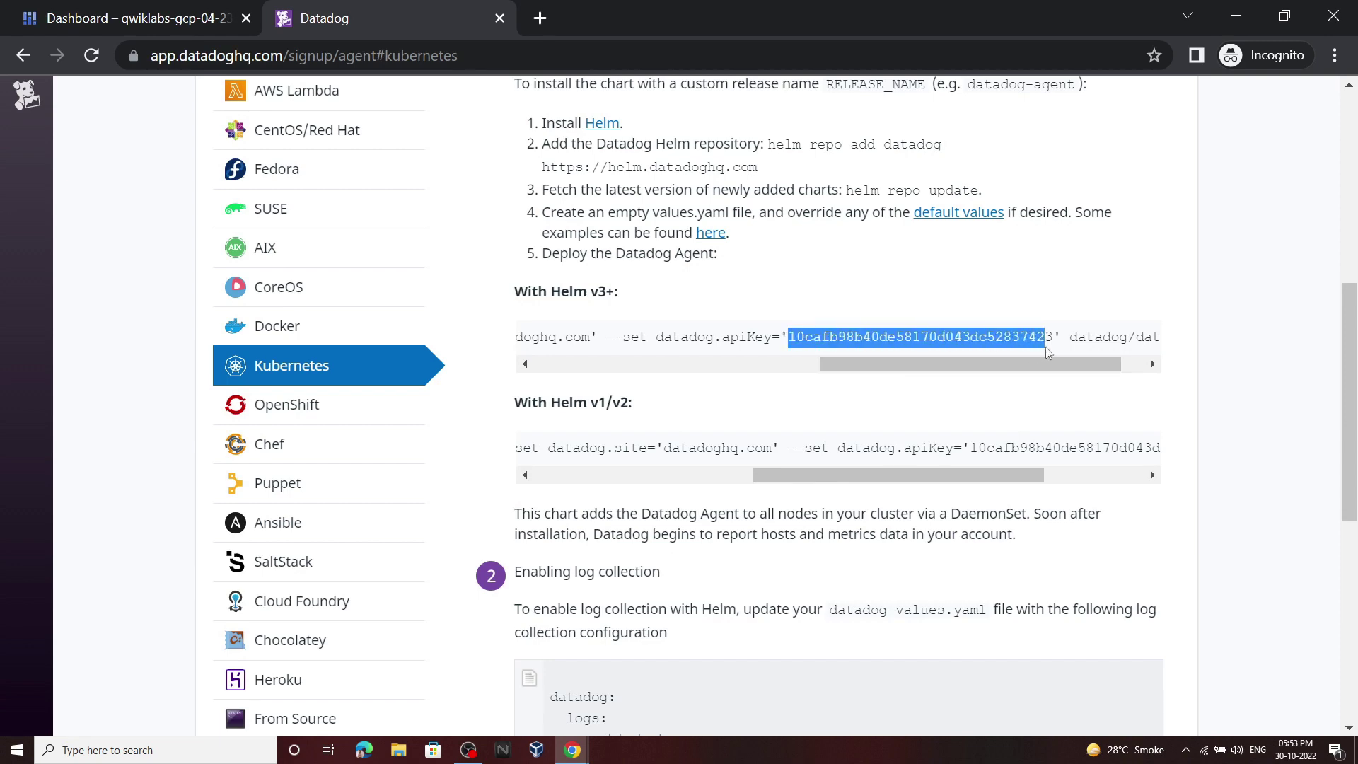
key("ctrl+c")
left_click(134, 18)
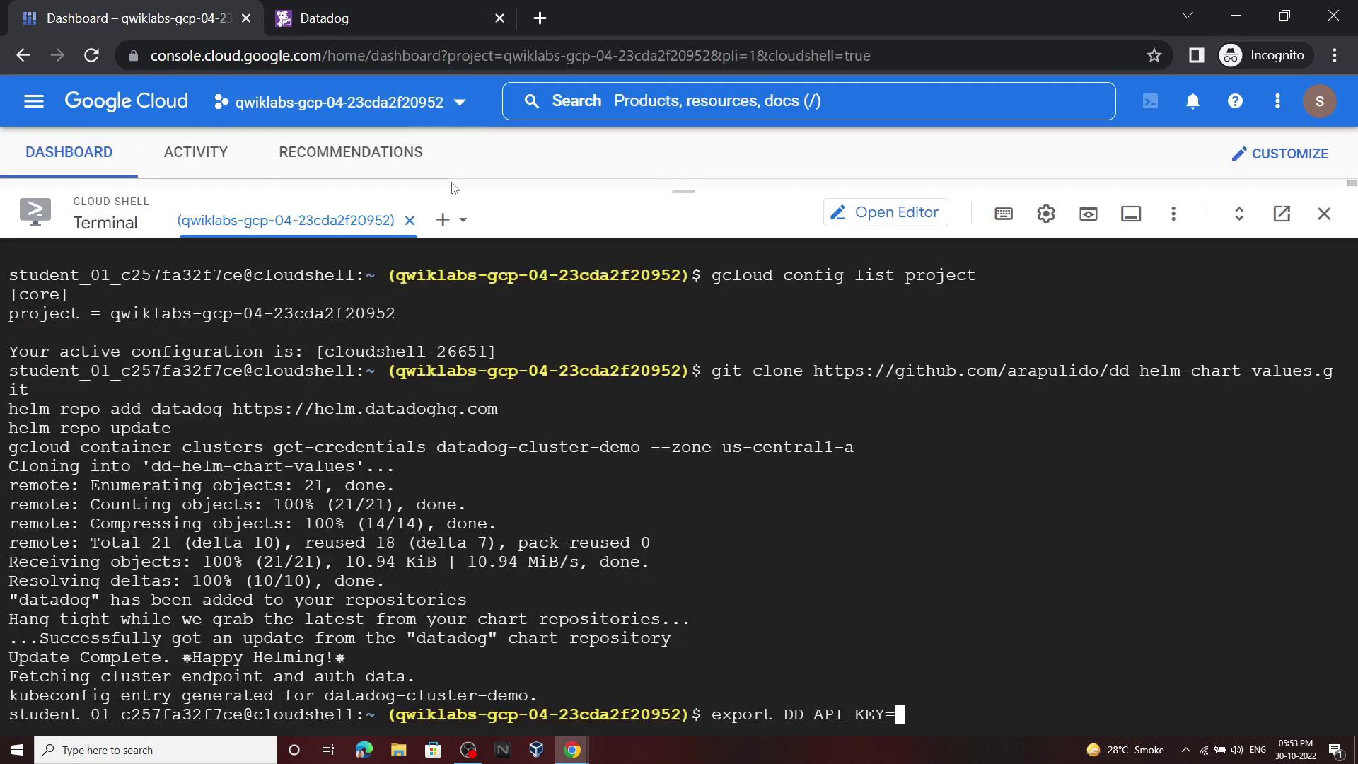
key("ctrl+v")
key("Return")
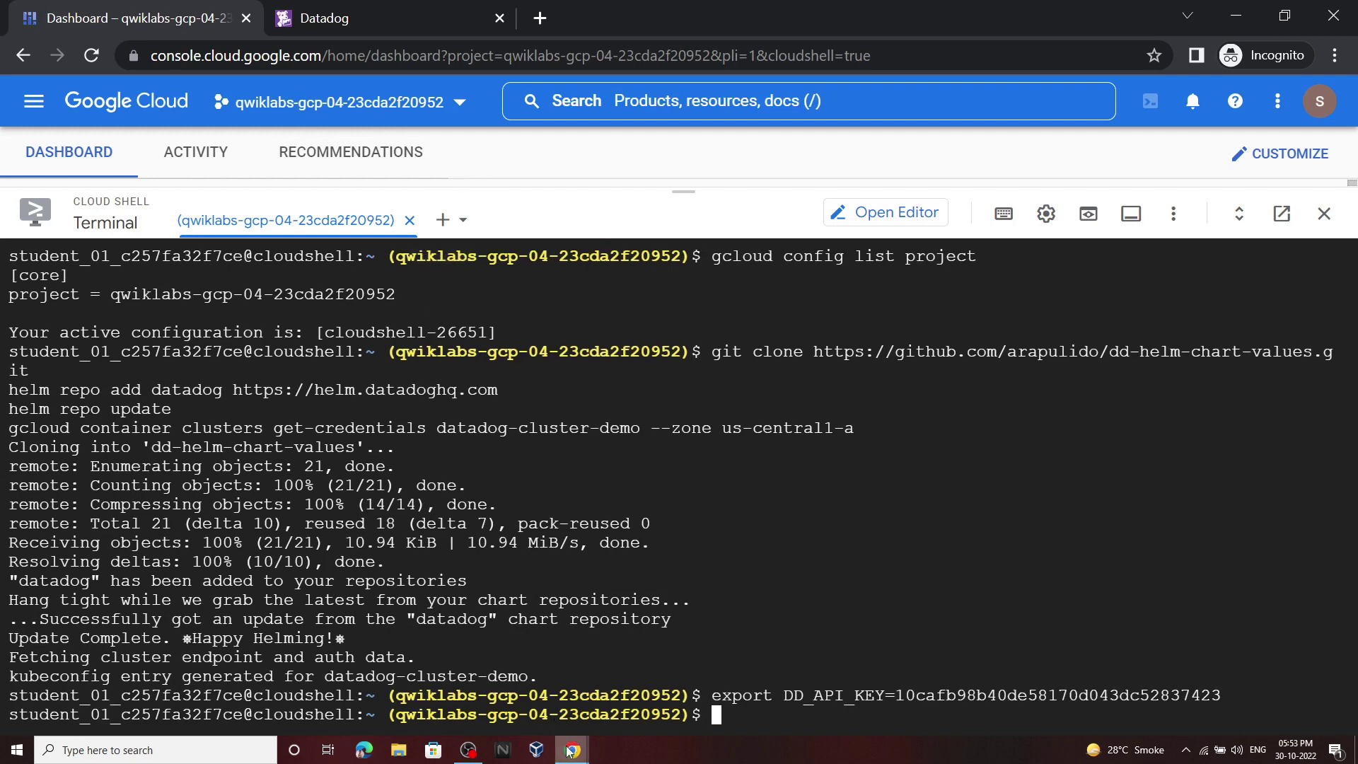
Step: Run kubectl get nodes to confirm both cluster nodes are Ready
left_click(570, 750)
left_click(944, 572)
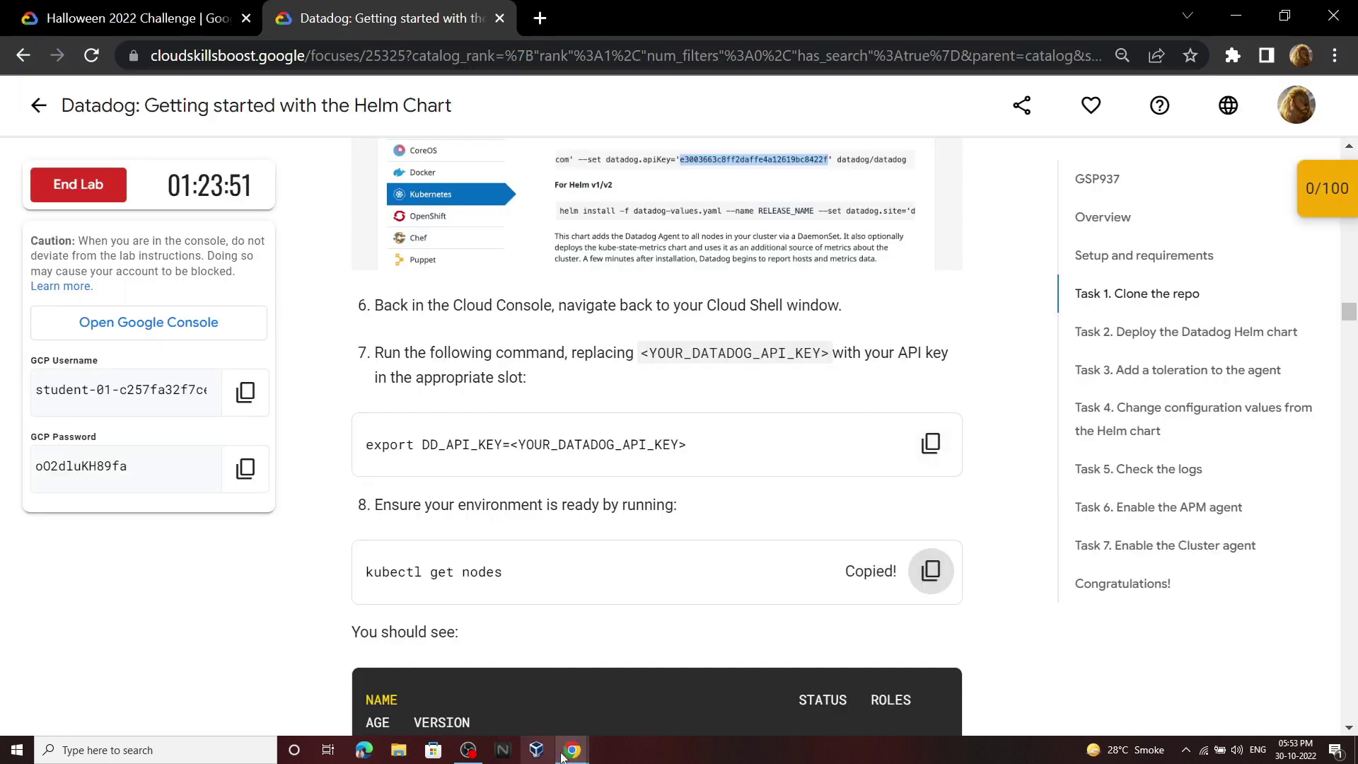
mouse_move(564, 756)
left_click(651, 693)
key("ctrl+v")
key("Return")
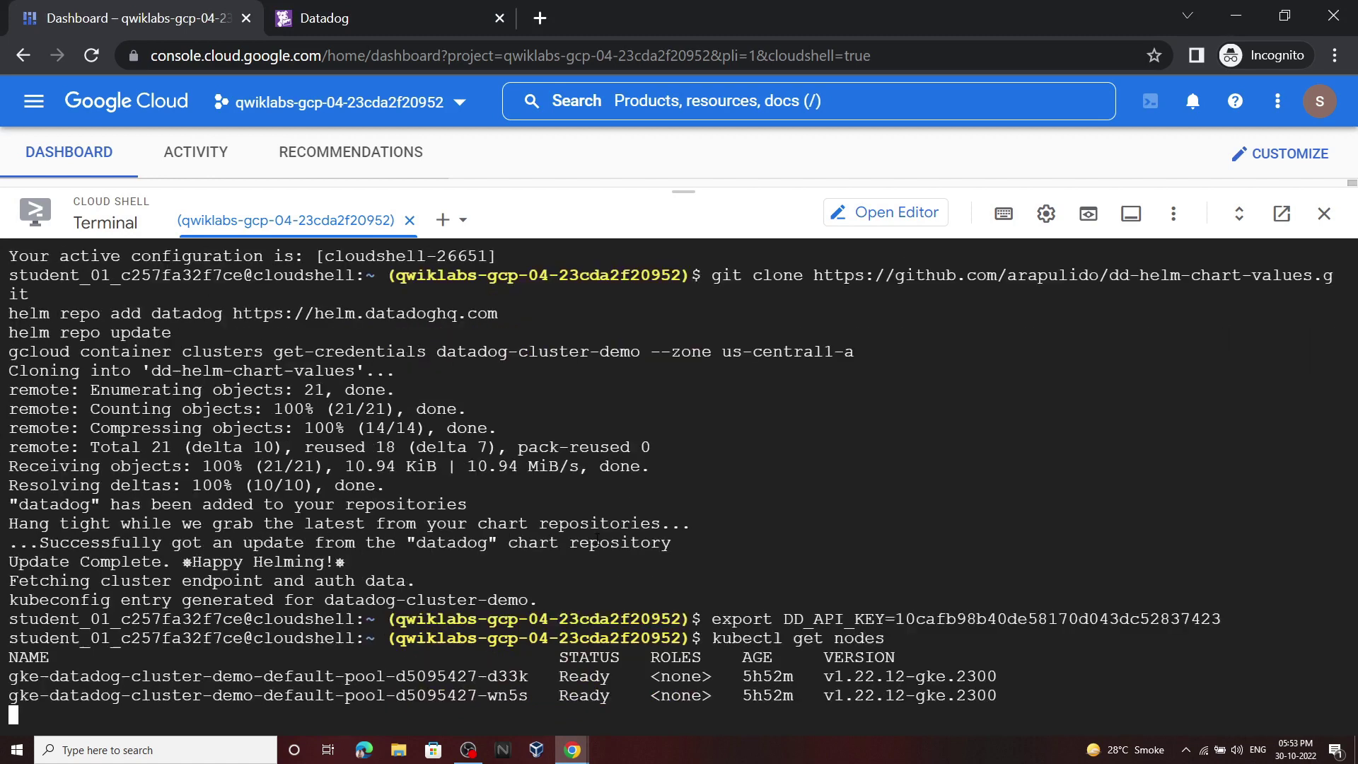
Step: Run the Task 2 helm install command to deploy the Datadog chart
mouse_move(573, 750)
left_click(496, 686)
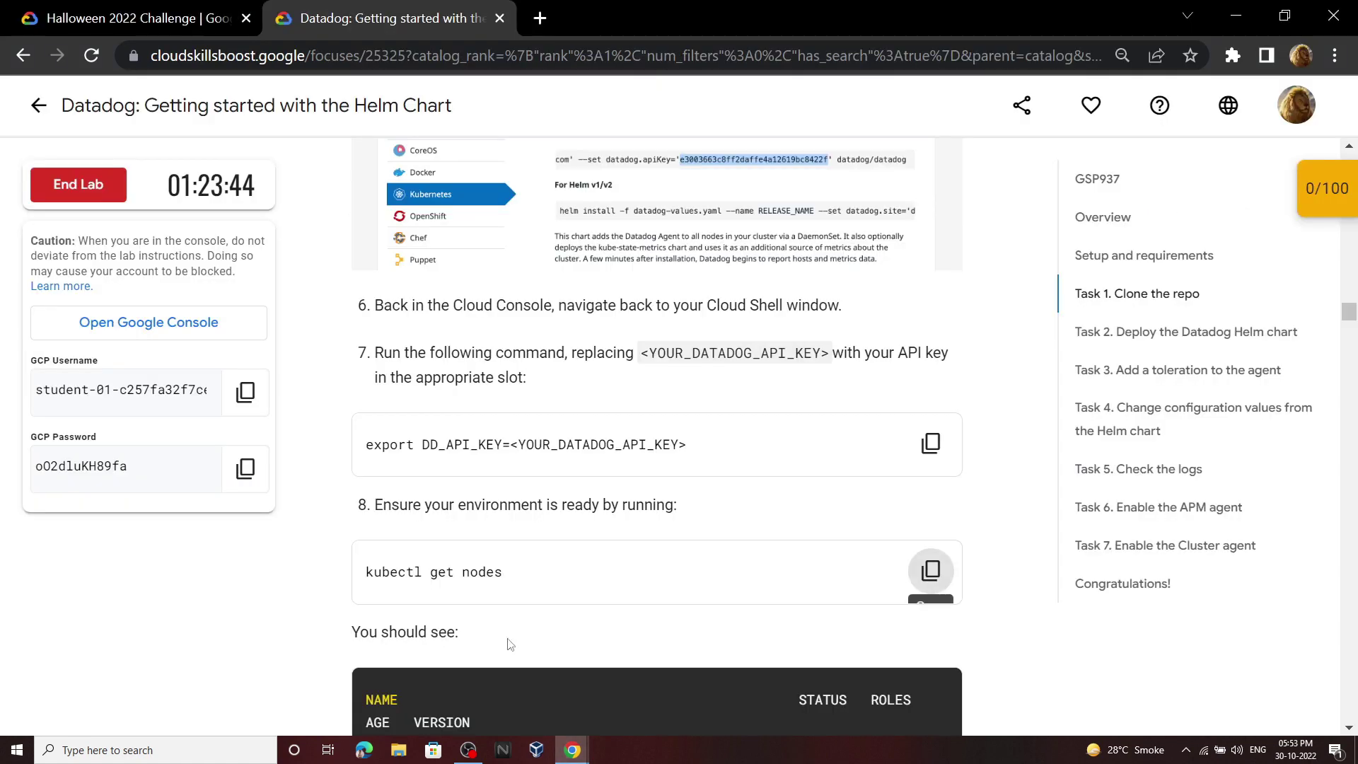
scroll(646, 404, "down", 5)
scroll(646, 403, "down", 1)
left_click(931, 413)
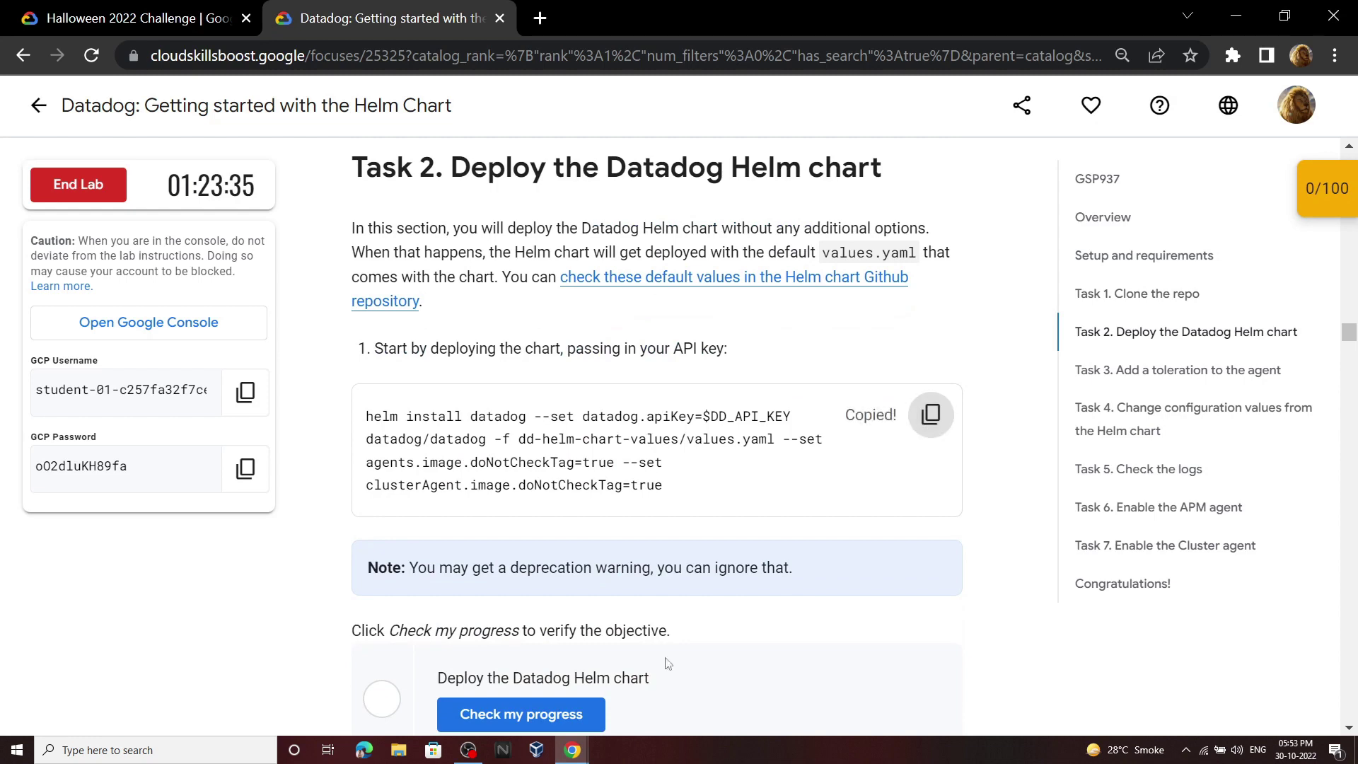
key("alt+Tab")
key("ctrl+v")
key("Return")
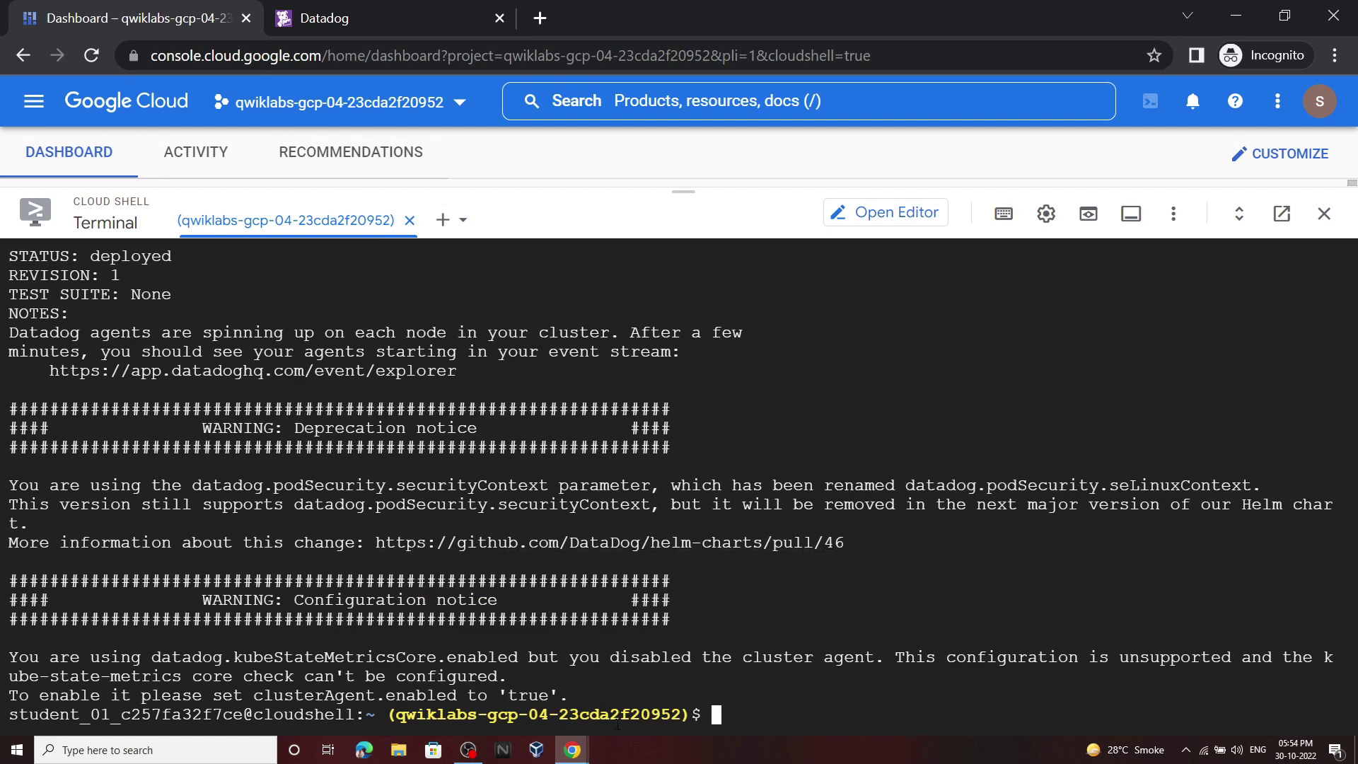
Step: Check lab progress for the Deploy the Datadog Helm chart objective
key("alt+Tab")
scroll(584, 502, "down", 2)
left_click(584, 503)
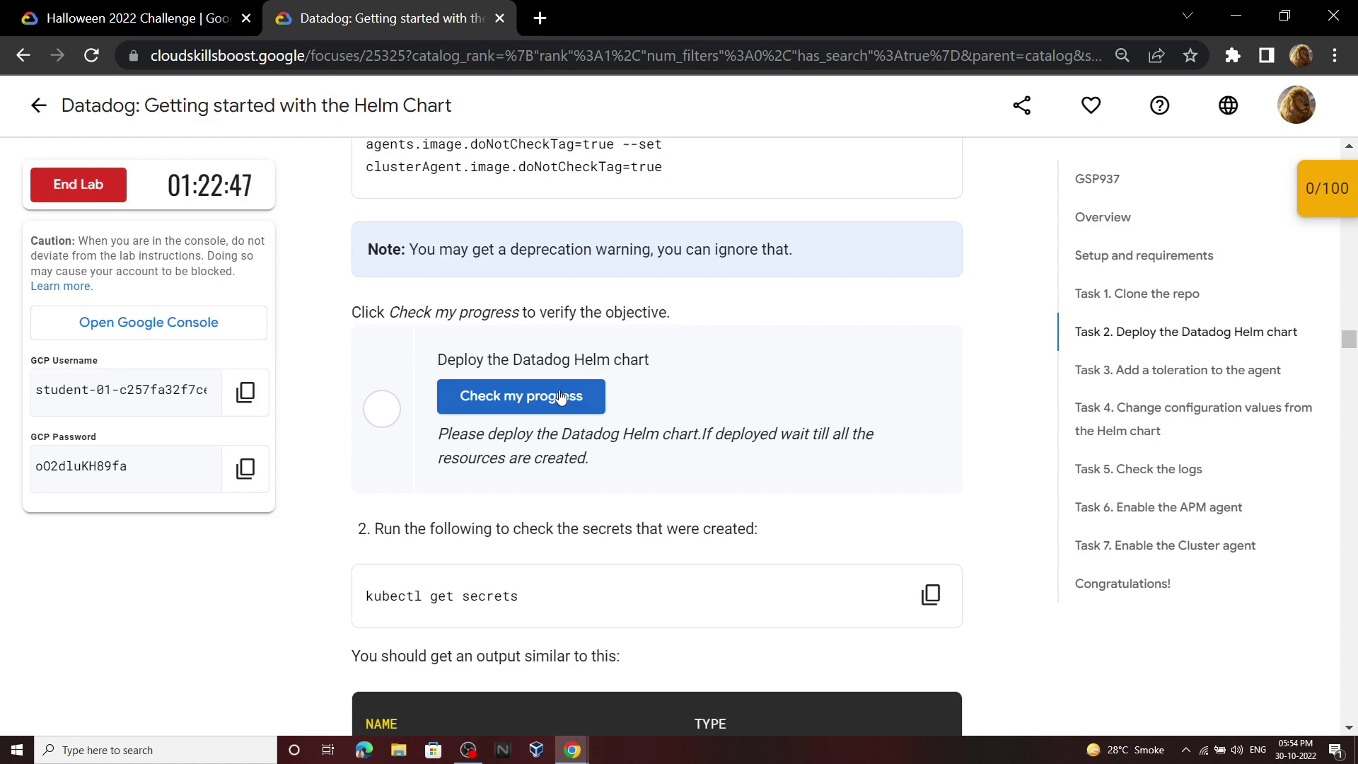
Step: Recheck the Task 2 objective until it reads Assessment Completed
left_click(559, 395)
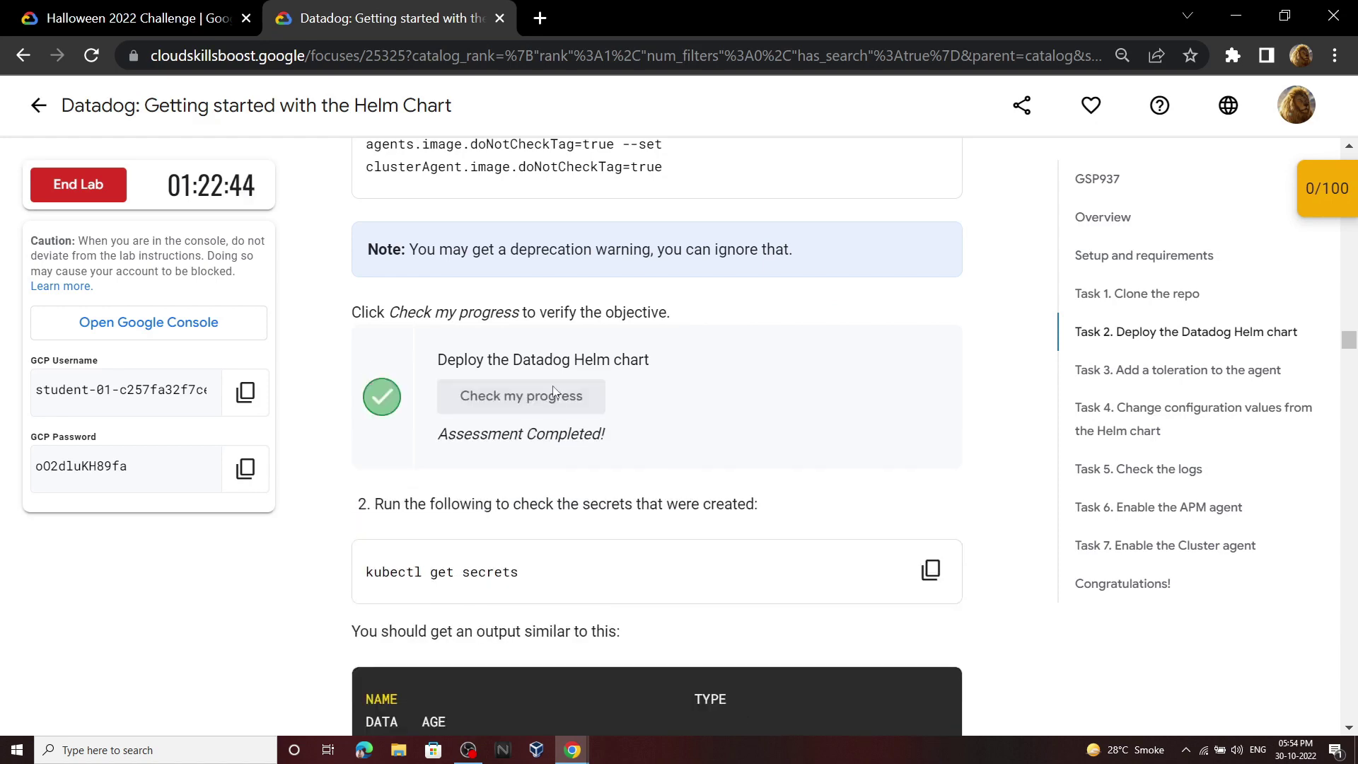
scroll(556, 392, "down", 3)
Step: List the Kubernetes secrets and decode the datadog secret to confirm the stored API key
left_click(931, 358)
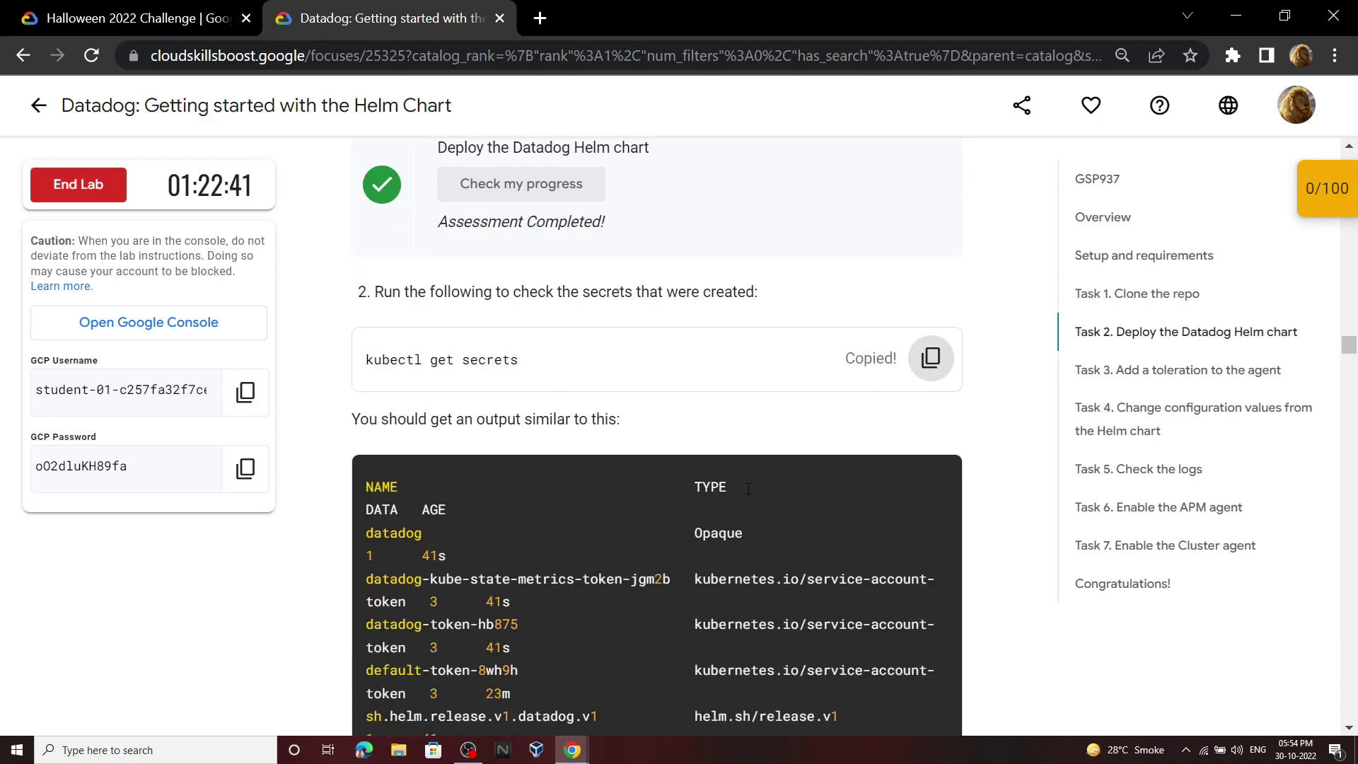
left_click(575, 754)
key("ctrl+v")
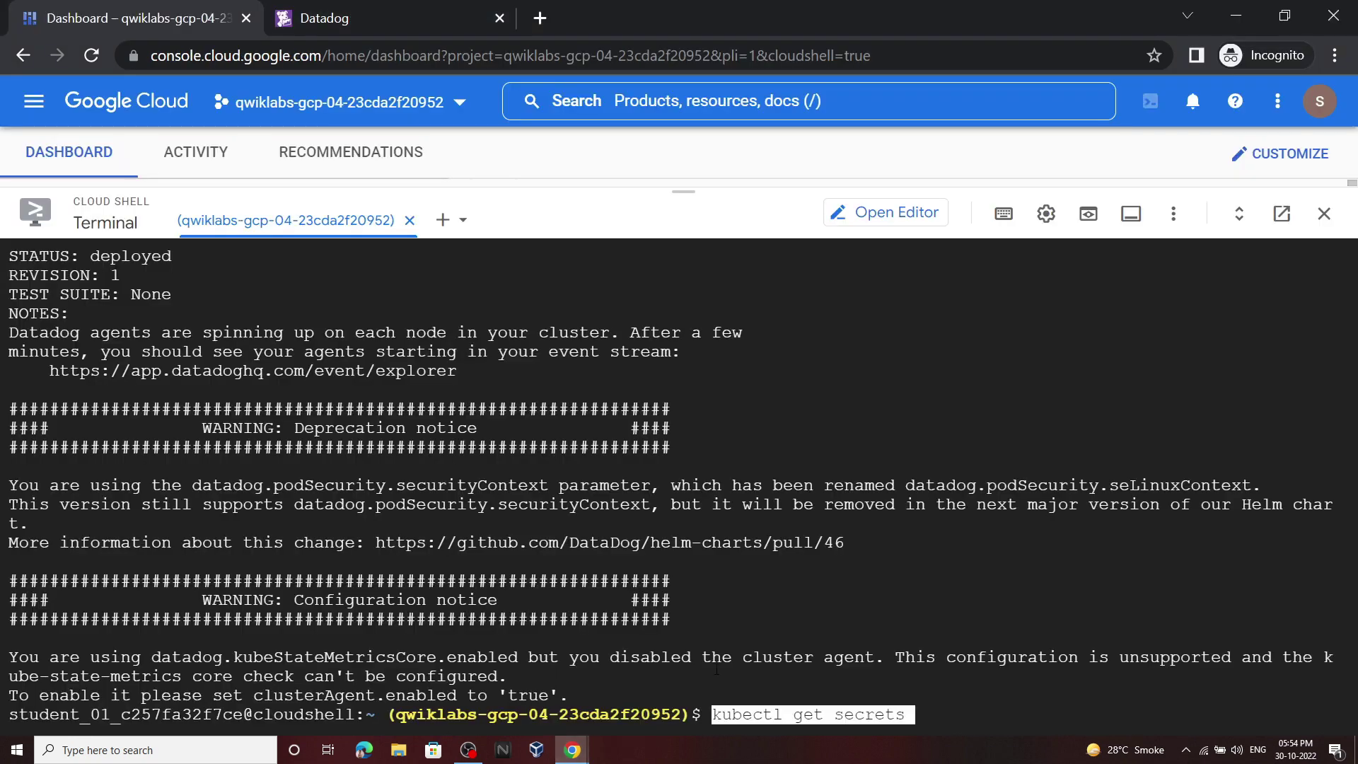
key("Return")
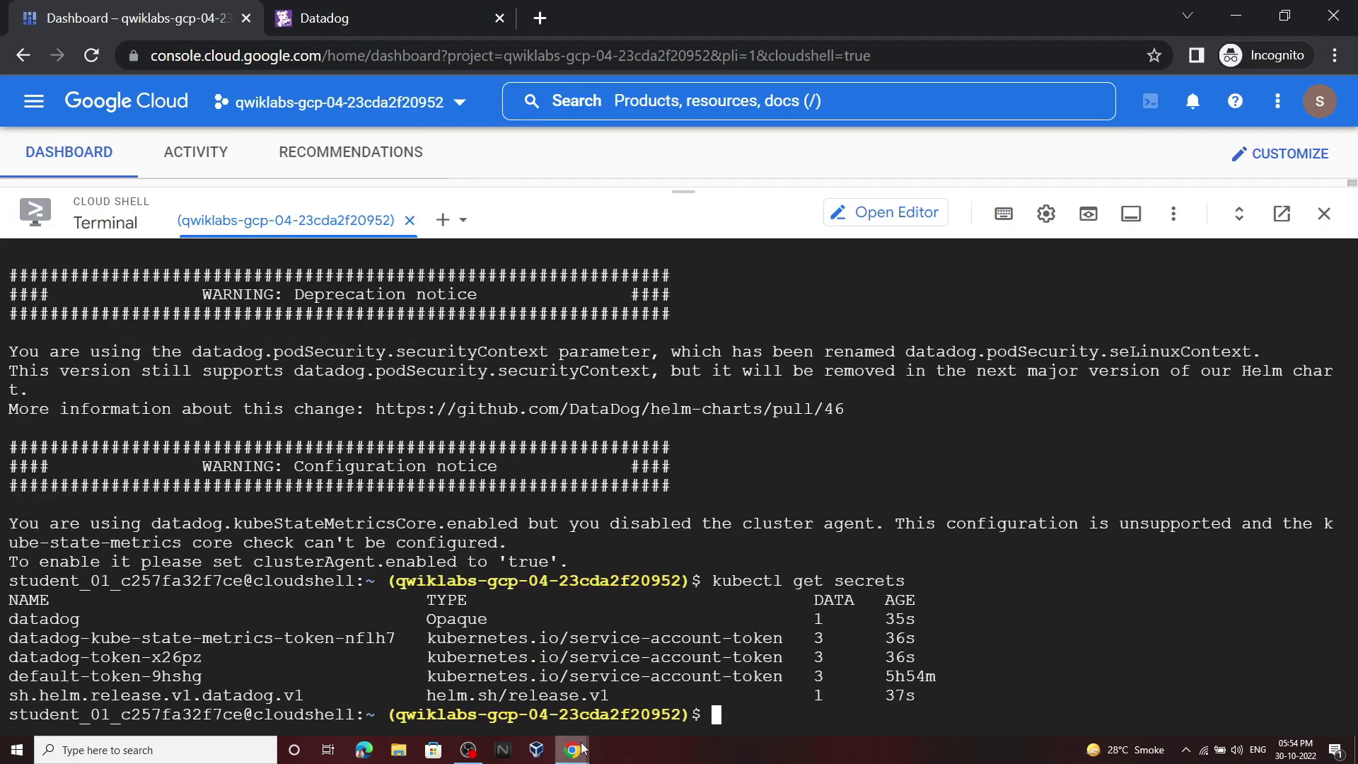
mouse_move(581, 748)
left_click(496, 682)
scroll(751, 415, "down", 6)
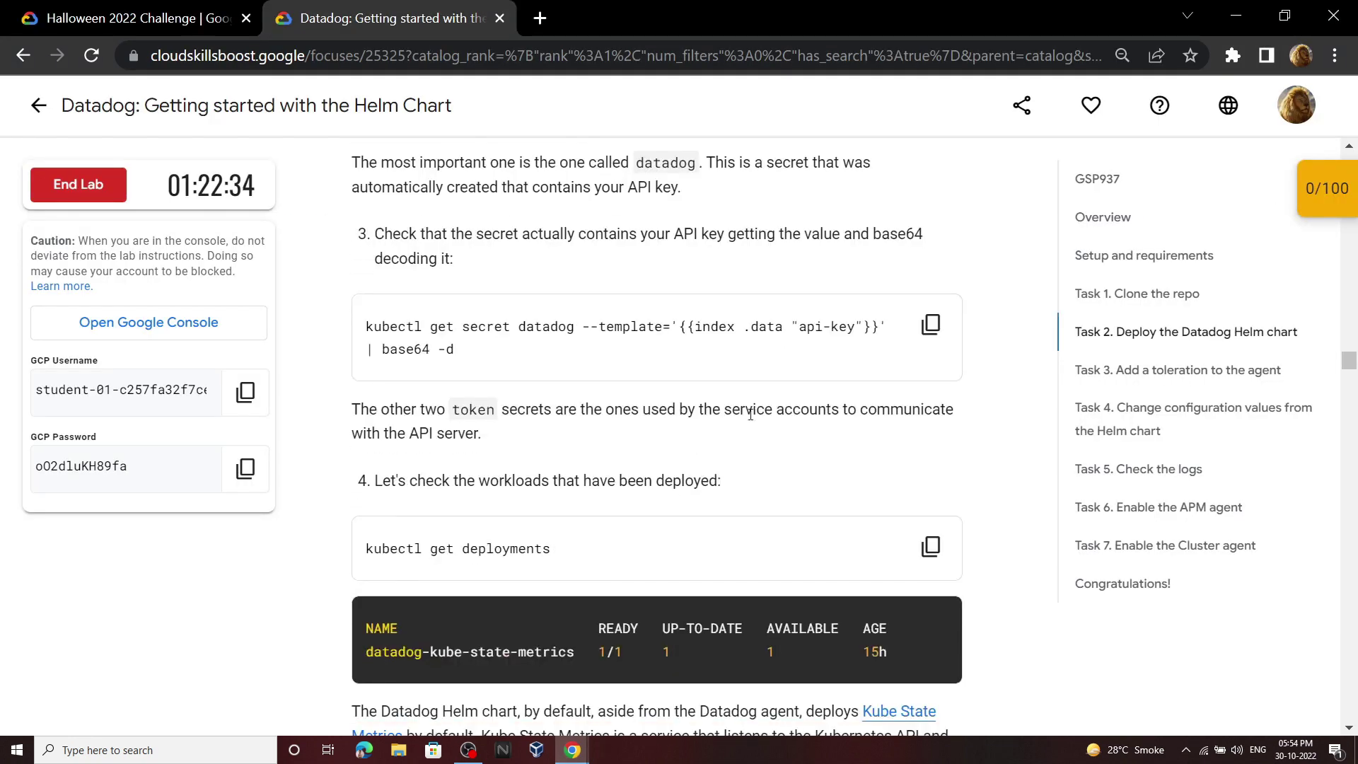
left_click(931, 324)
mouse_move(574, 750)
left_click(658, 695)
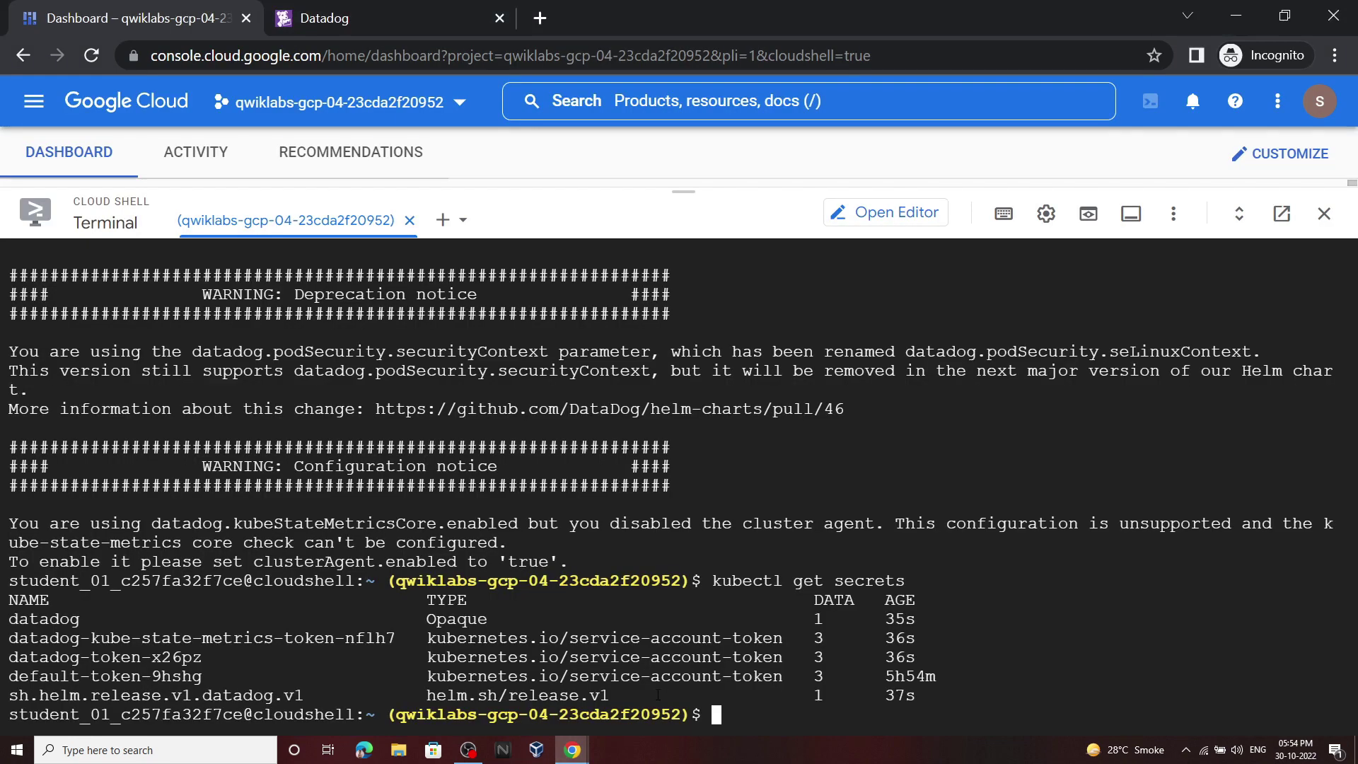
key("ctrl+v")
key("Return")
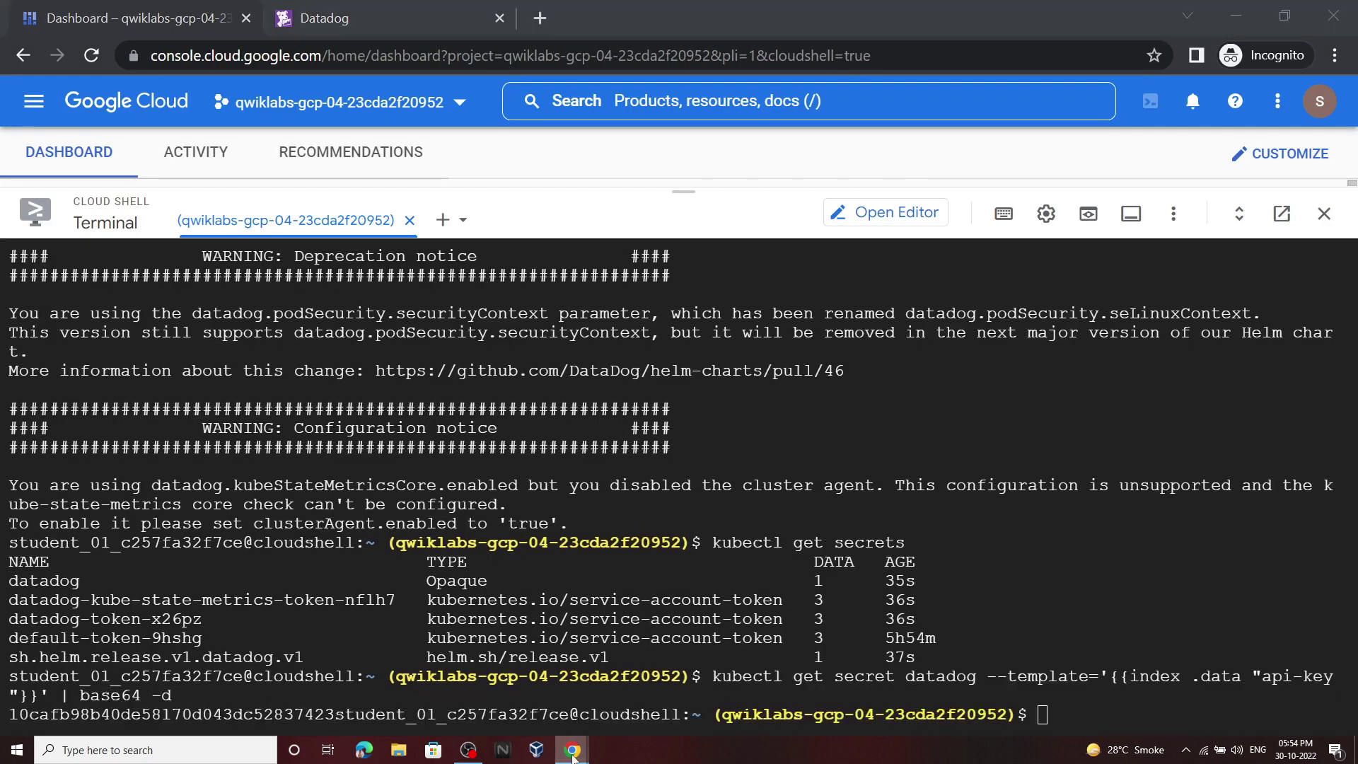
Step: List the Datadog deployments and confirm the agent DaemonSet with kubectl get daemonset
left_click(495, 683)
left_click(931, 549)
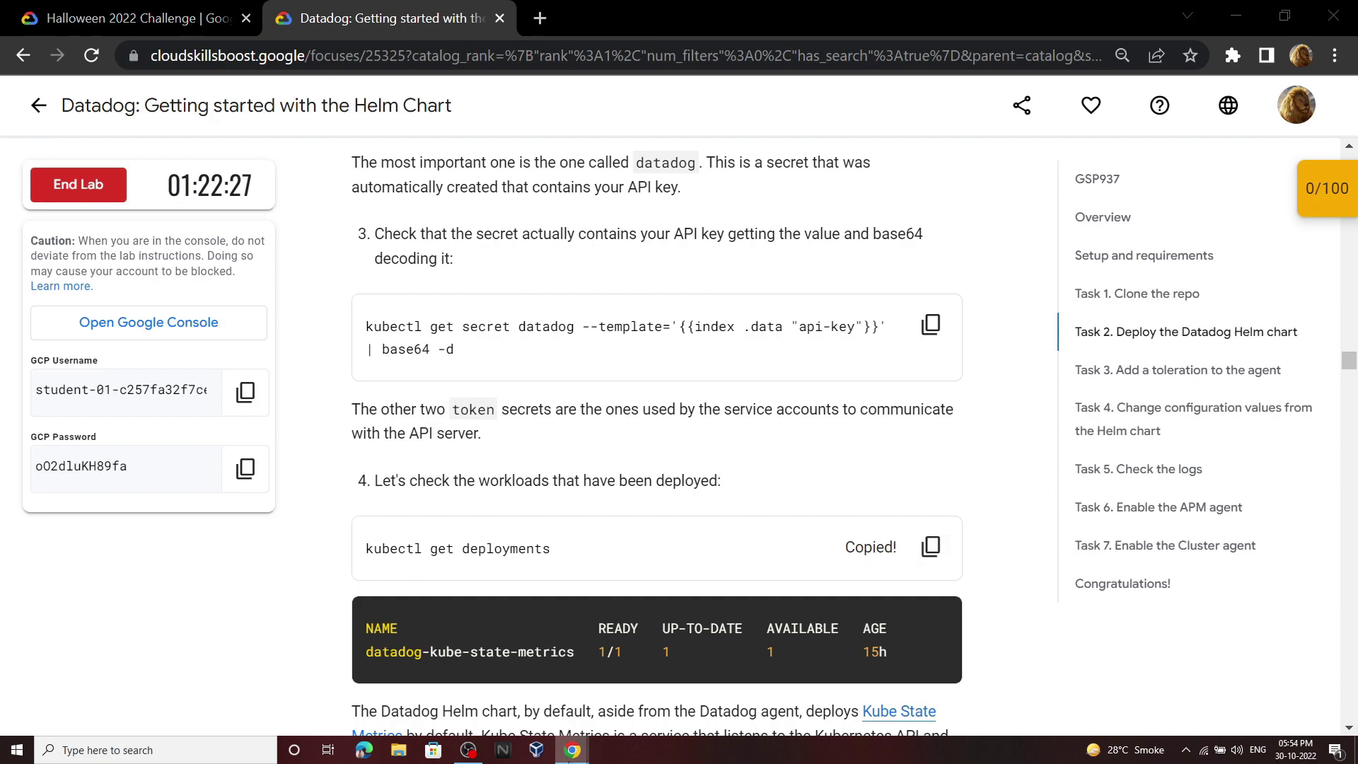
left_click(639, 697)
key("ctrl+v")
key("Return")
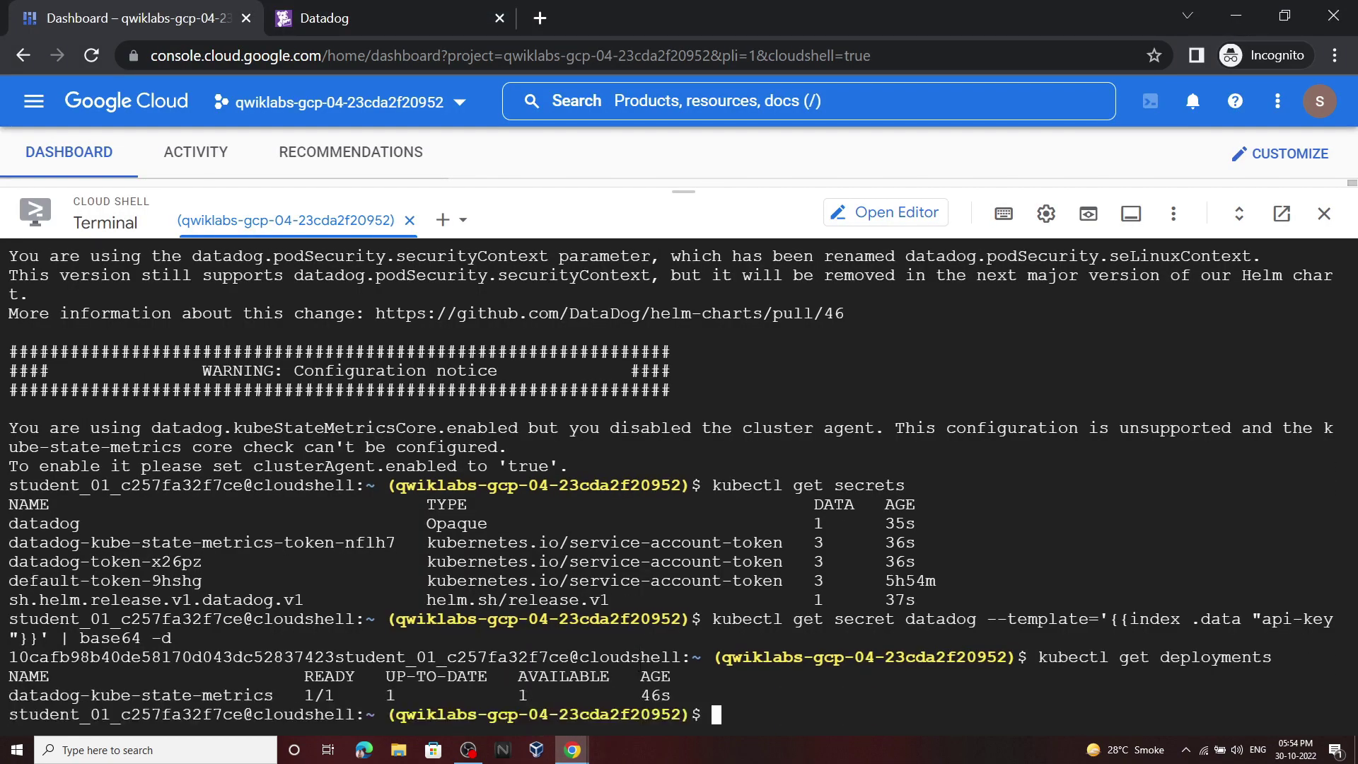
left_click(495, 683)
scroll(716, 360, "down", 5)
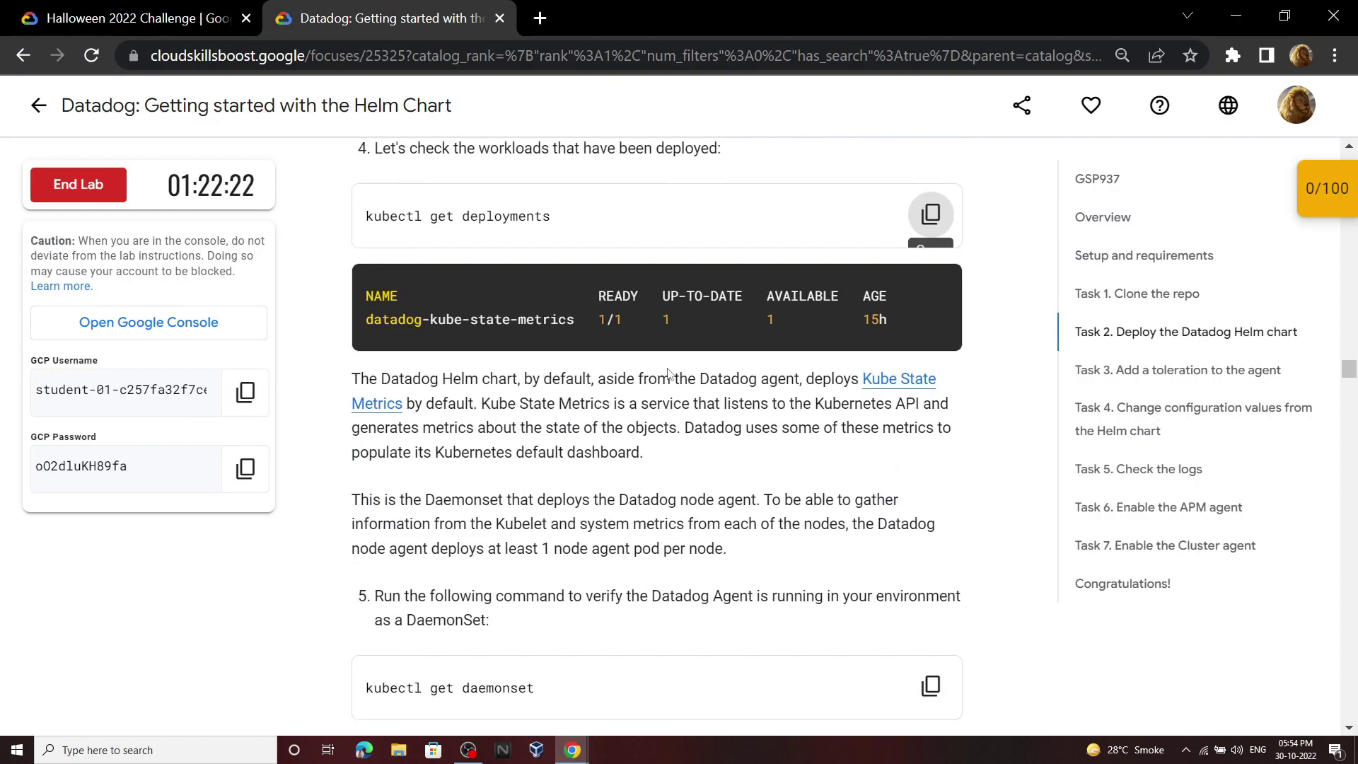
scroll(716, 361, "down", 3)
left_click(931, 169)
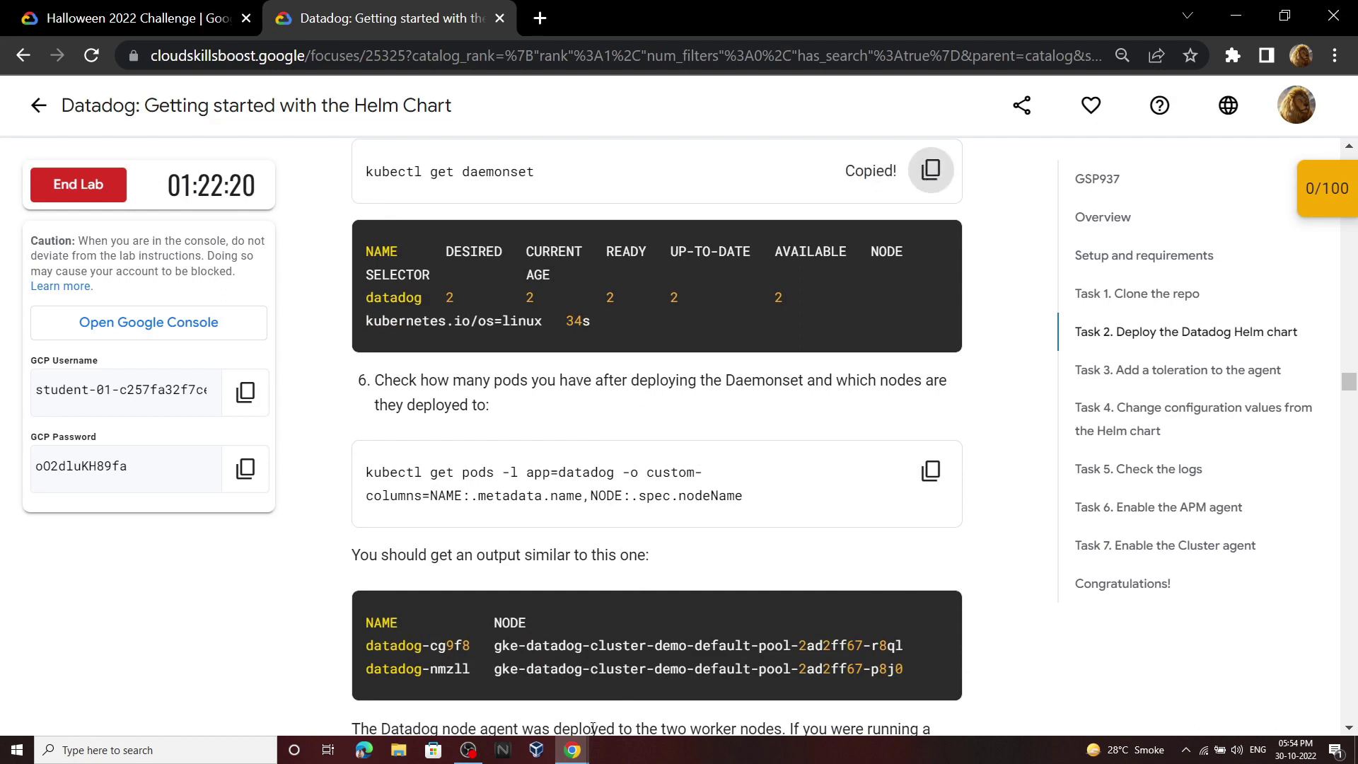
mouse_move(573, 750)
left_click(656, 644)
key("ctrl+v")
key("Return")
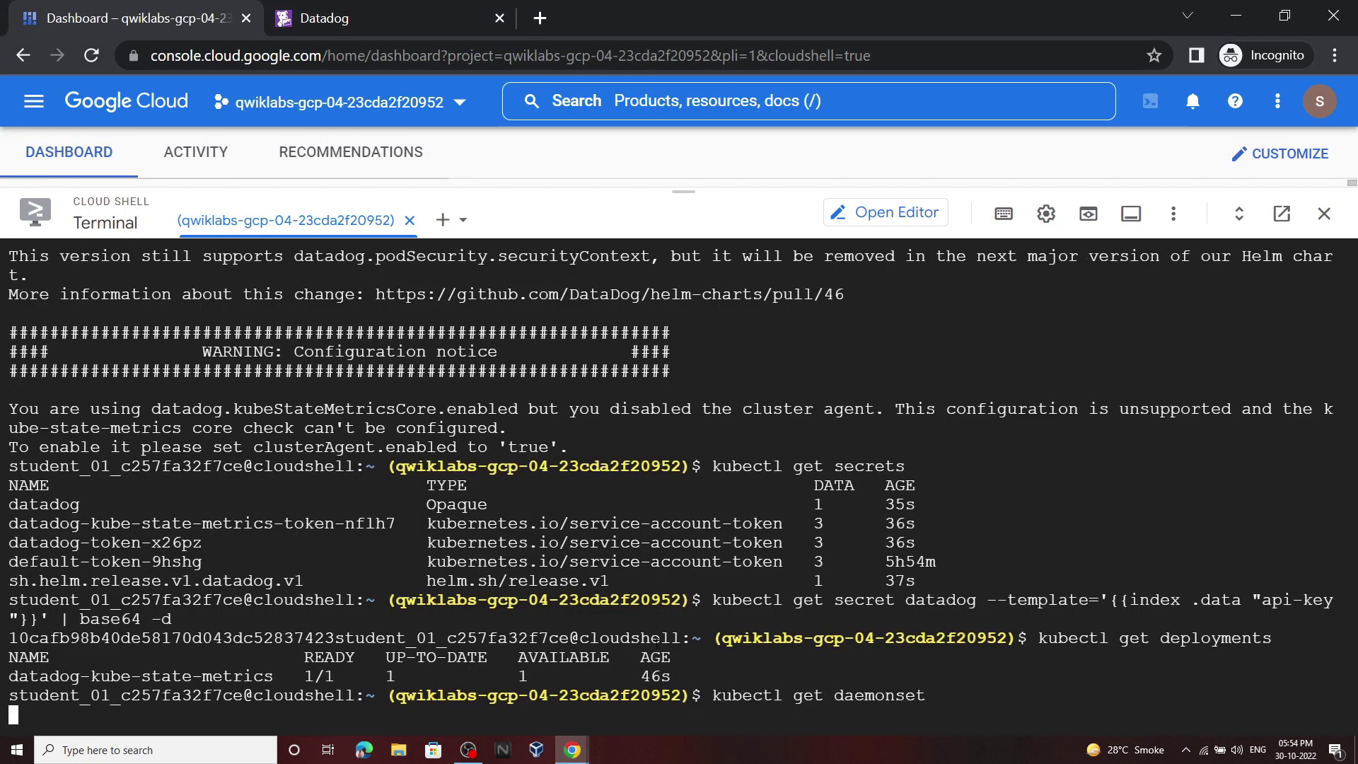
Step: List the pods to see which nodes host agents, then run the control plane taints command
mouse_move(573, 750)
left_click(496, 683)
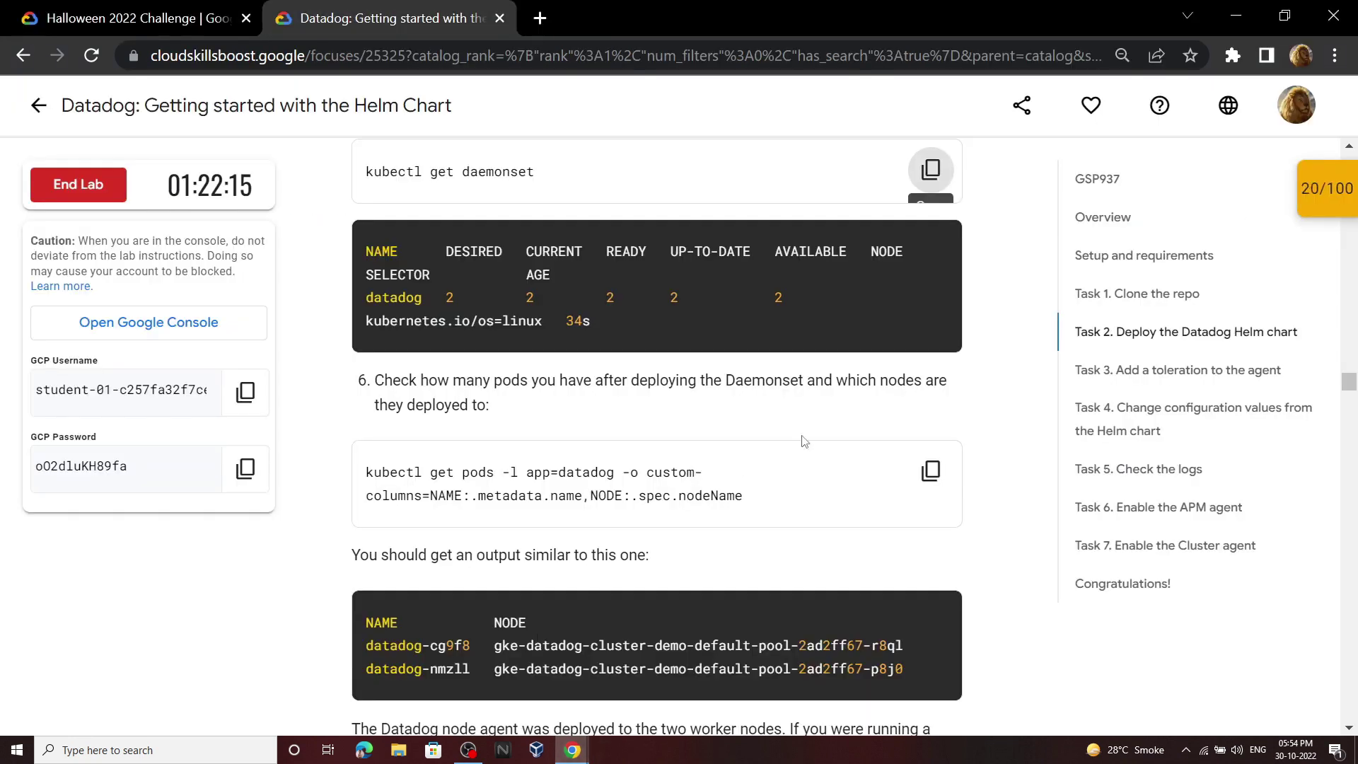
left_click(931, 471)
left_click(634, 699)
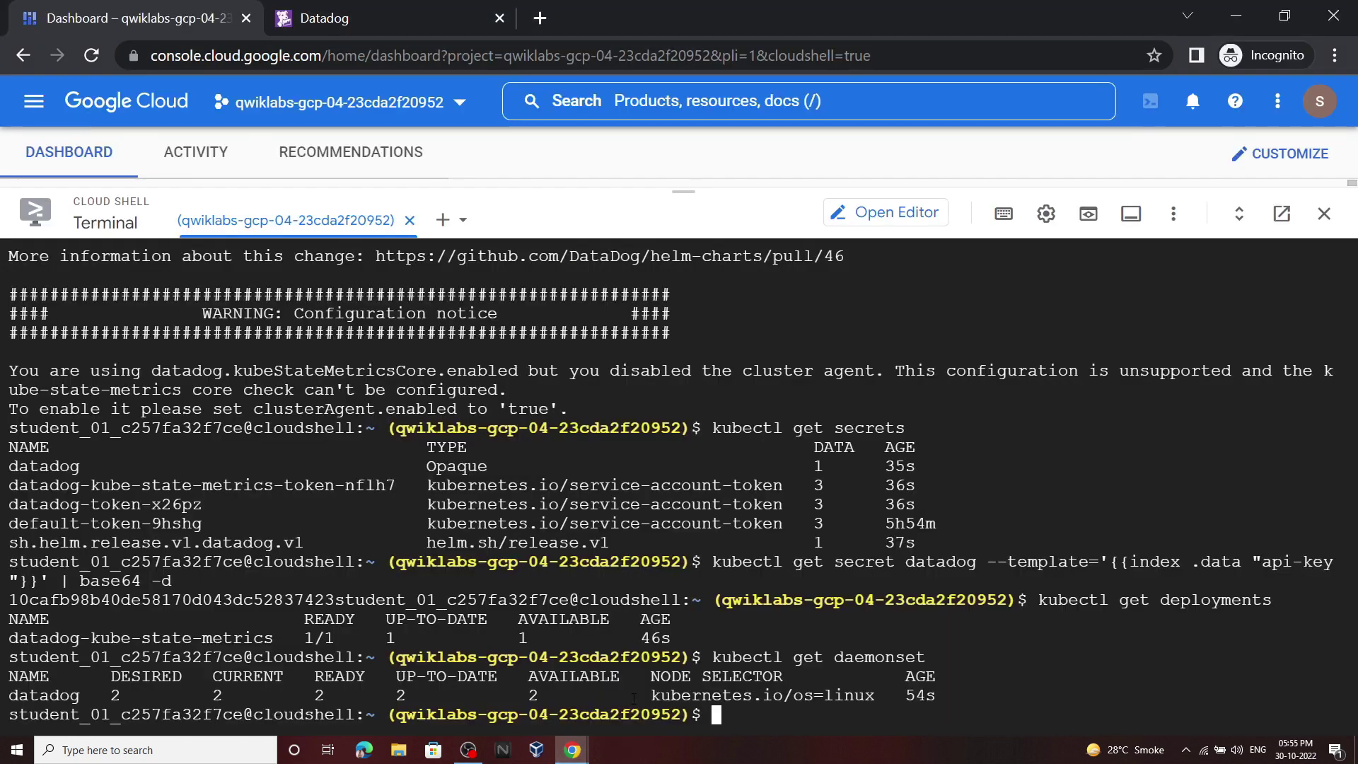
key("ctrl+v")
key("Return")
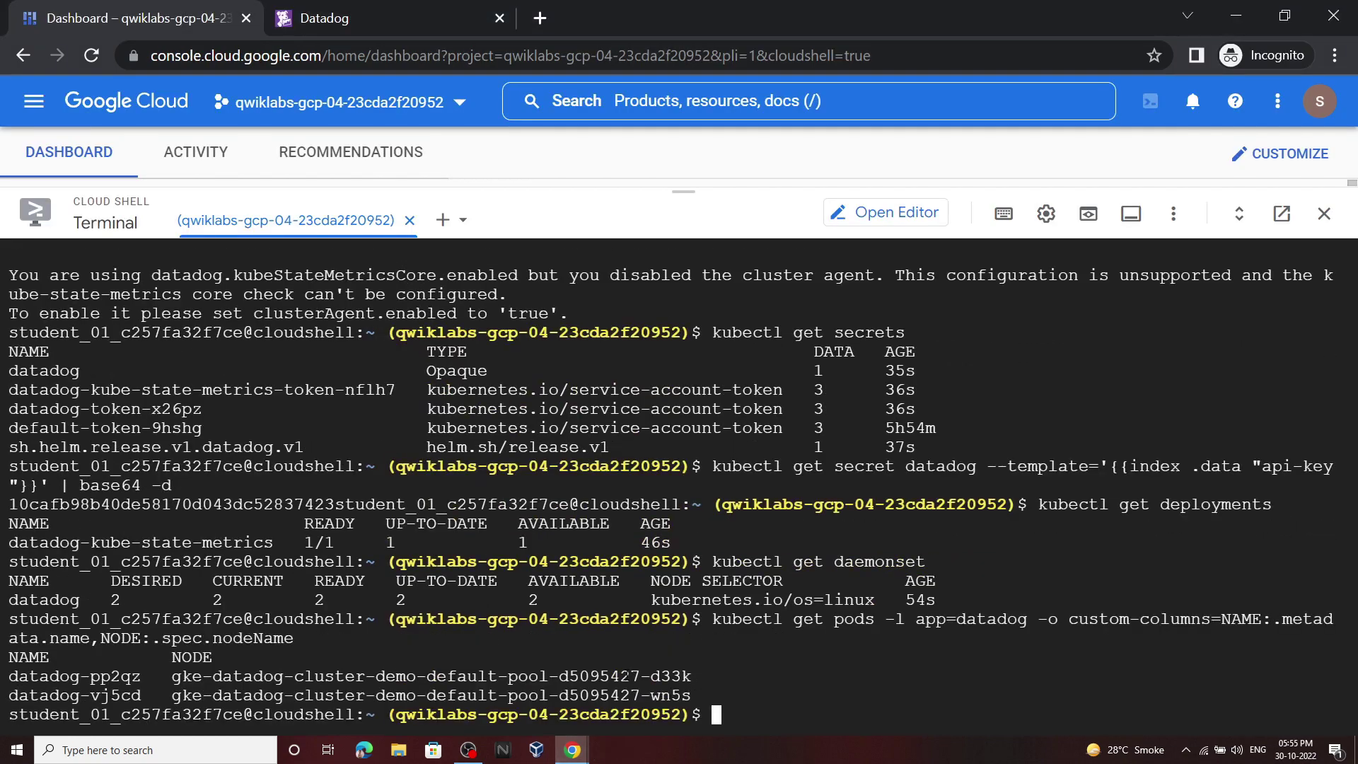
mouse_move(573, 750)
left_click(495, 683)
scroll(862, 344, "down", 8)
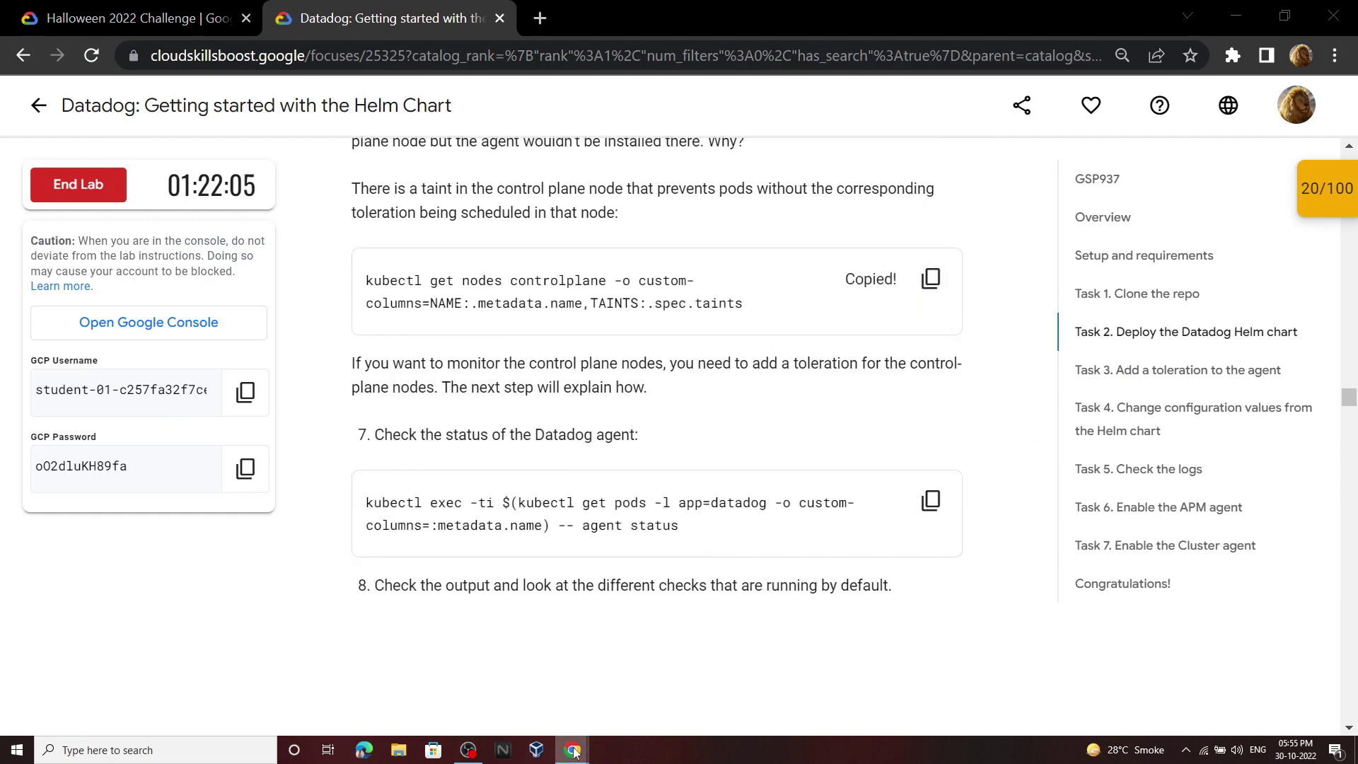
mouse_move(573, 750)
left_click(648, 682)
key("ctrl+v")
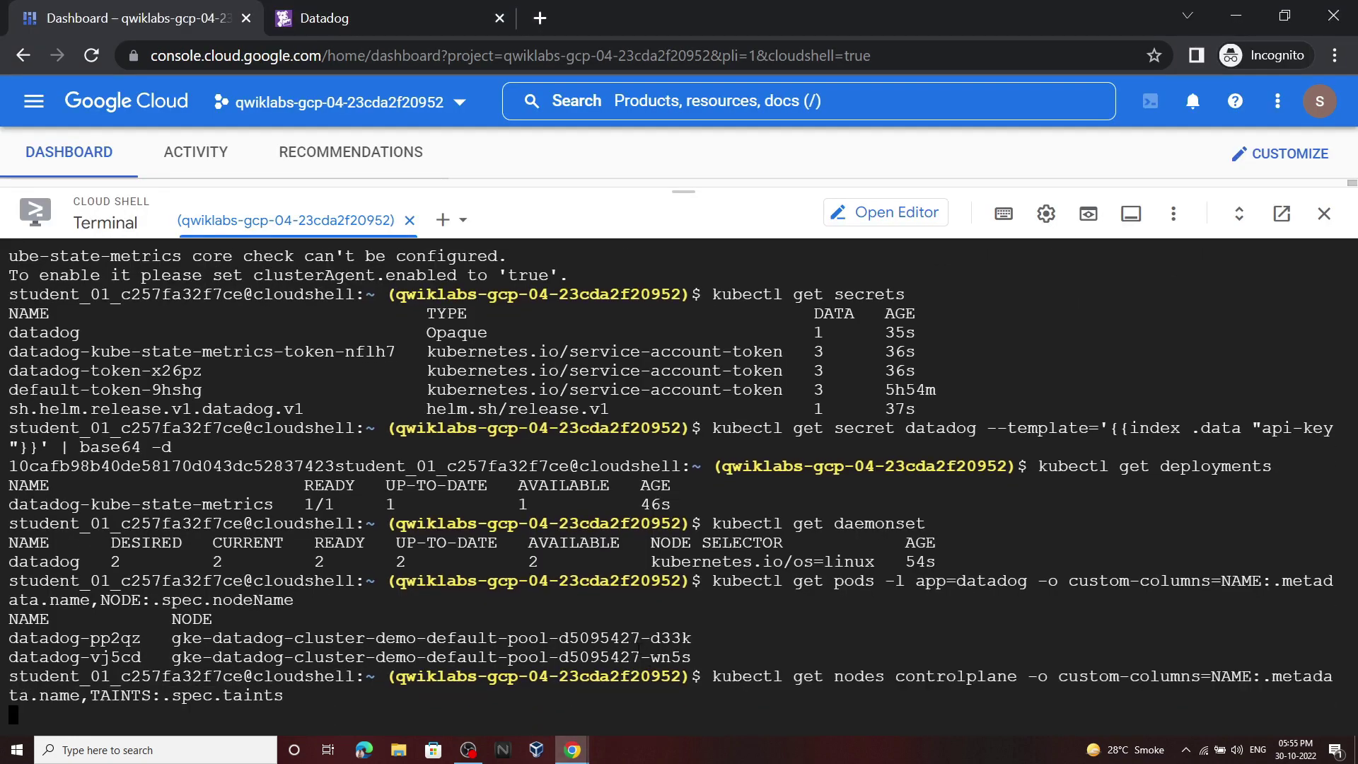
key("Return")
Step: Run the kubectl exec agent status command on the Datadog agent pod
mouse_move(575, 751)
left_click(495, 683)
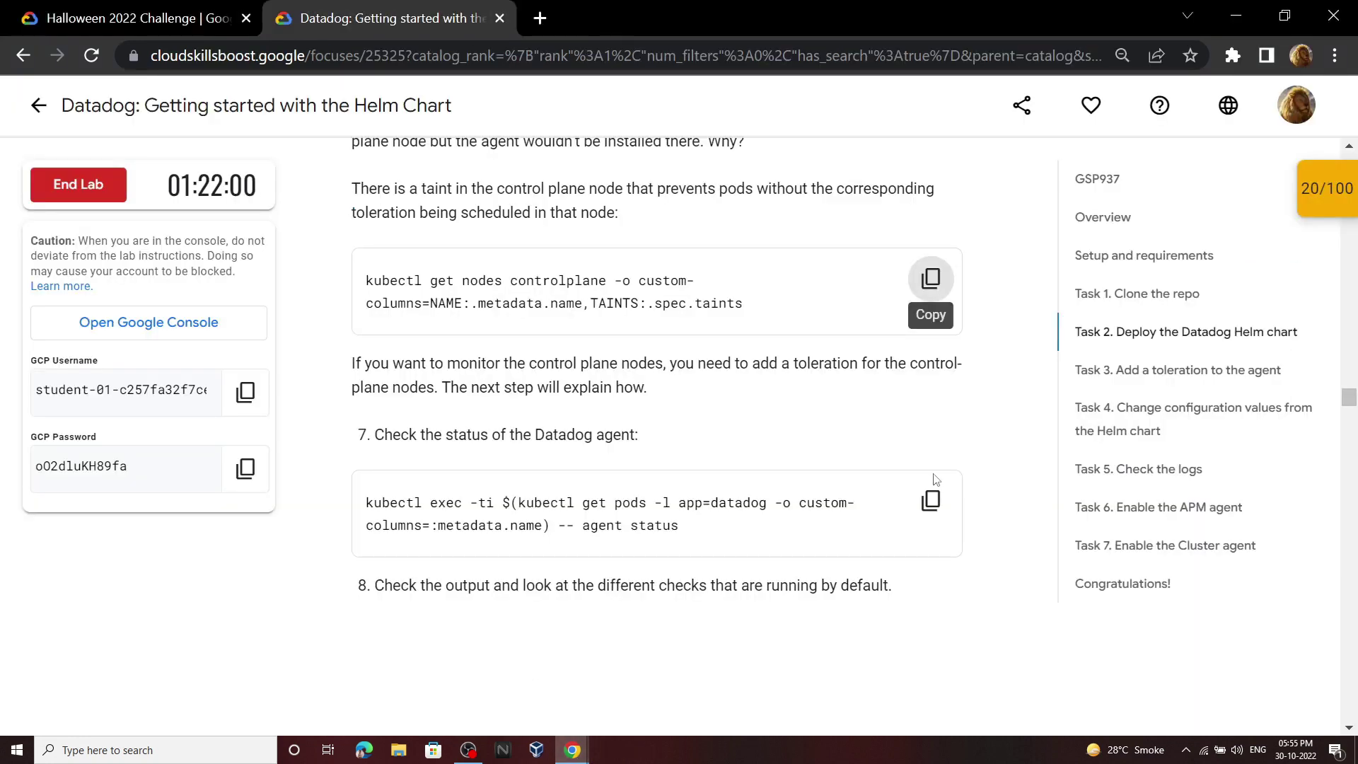
left_click(931, 501)
left_click(660, 689)
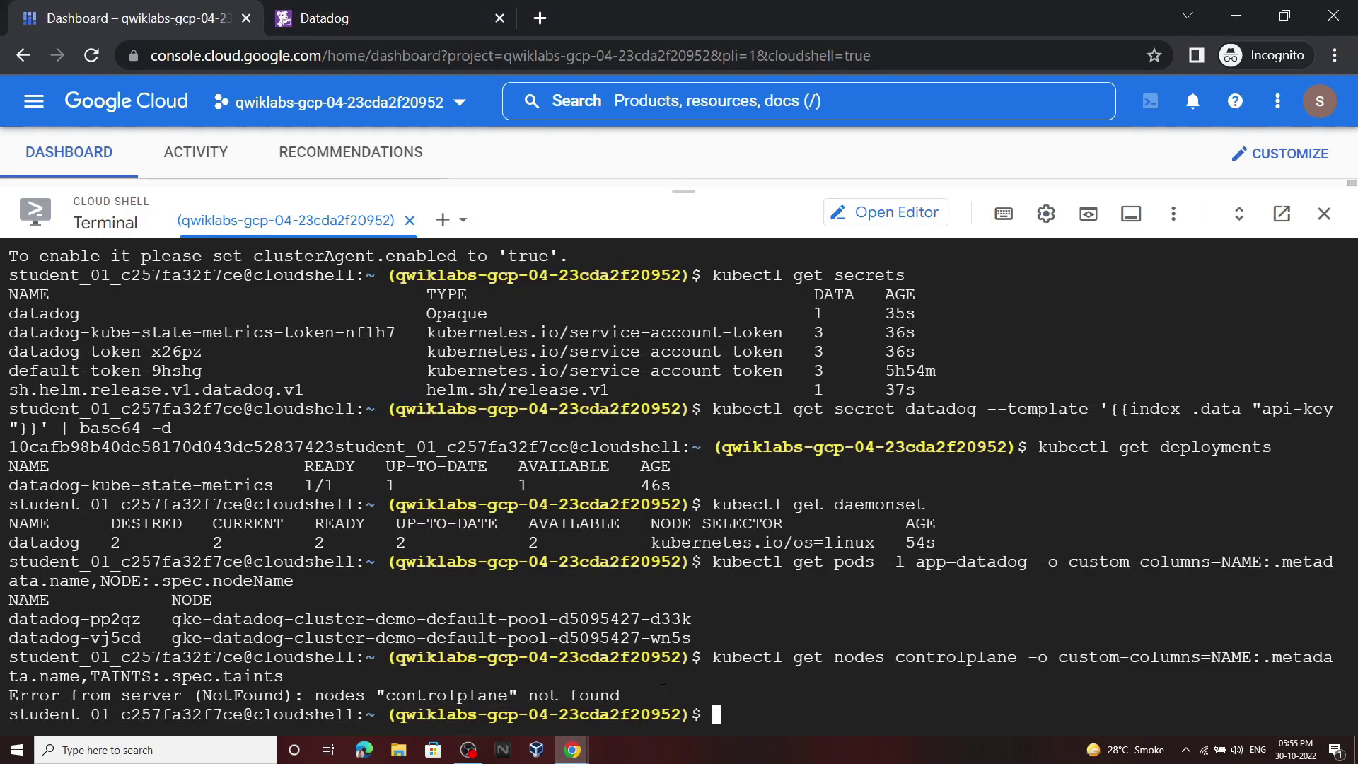
key("ctrl+v")
key("Return")
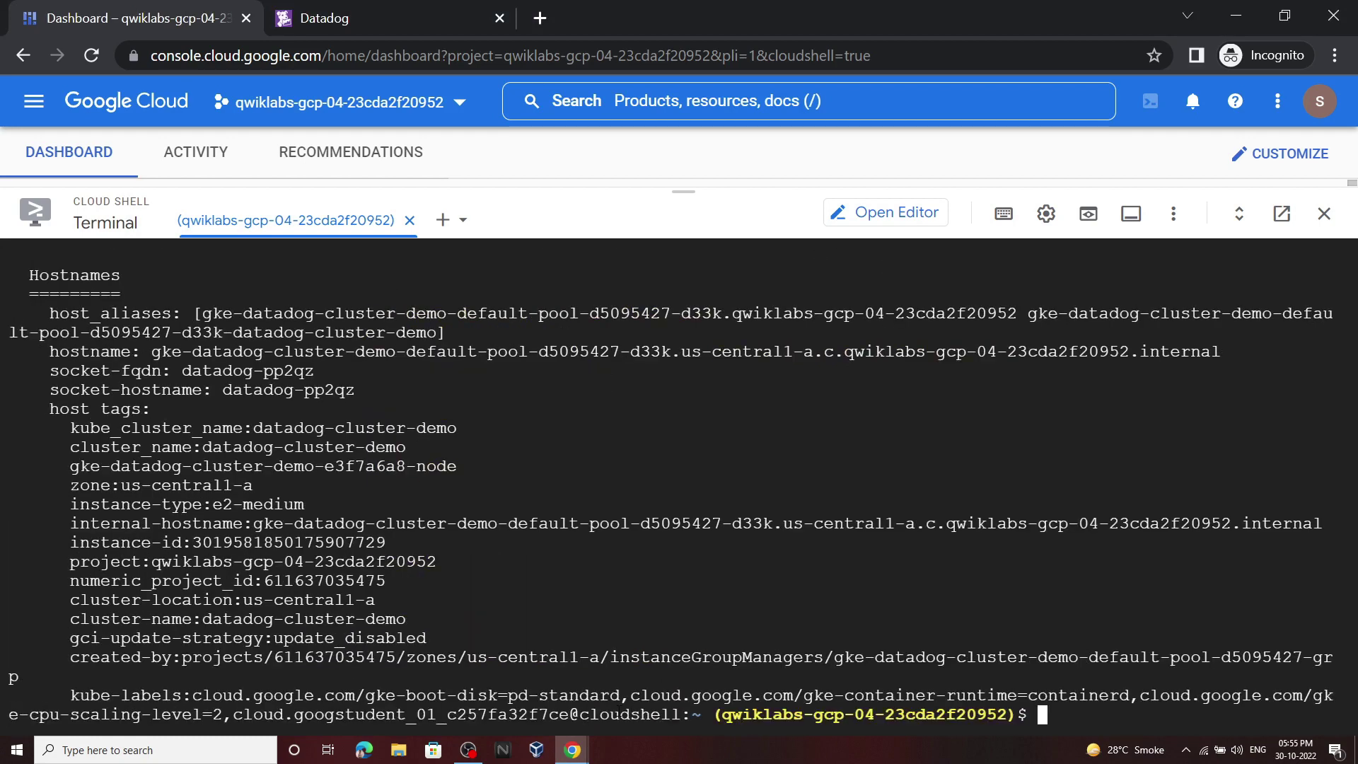
Step: Read the Task 3 instructions locating the values.yaml file path to edit
mouse_move(578, 742)
left_click(495, 679)
scroll(852, 437, "down", 10)
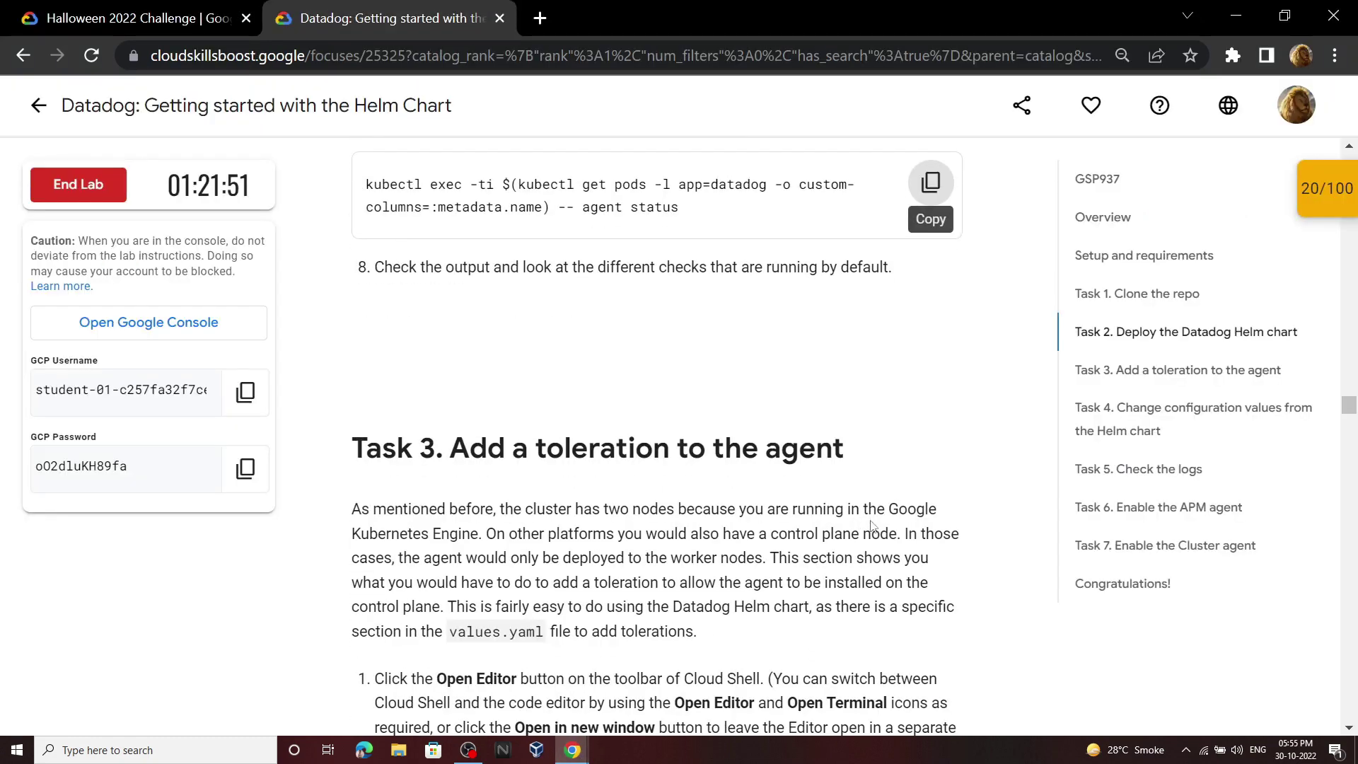
scroll(852, 437, "down", 2)
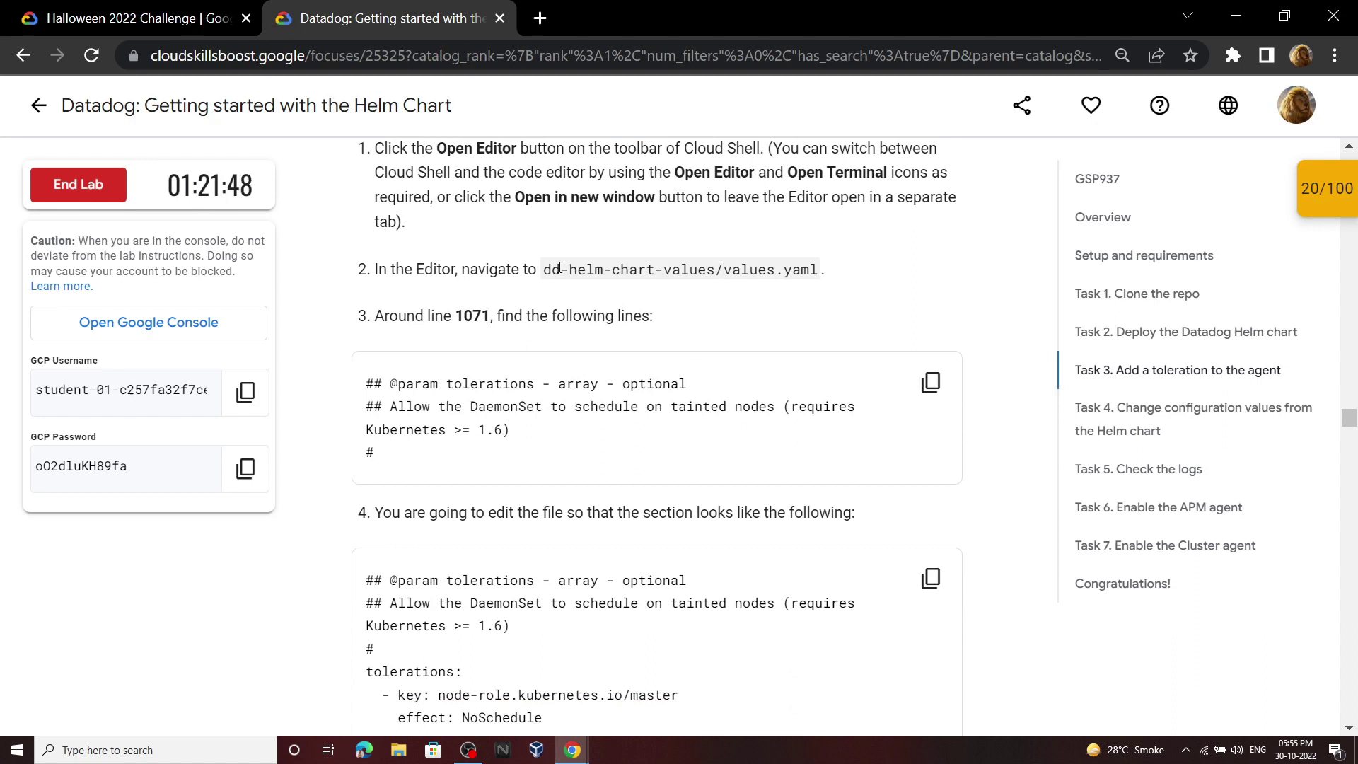
left_click_drag(633, 269, 809, 271)
left_click(492, 312)
left_click(535, 318)
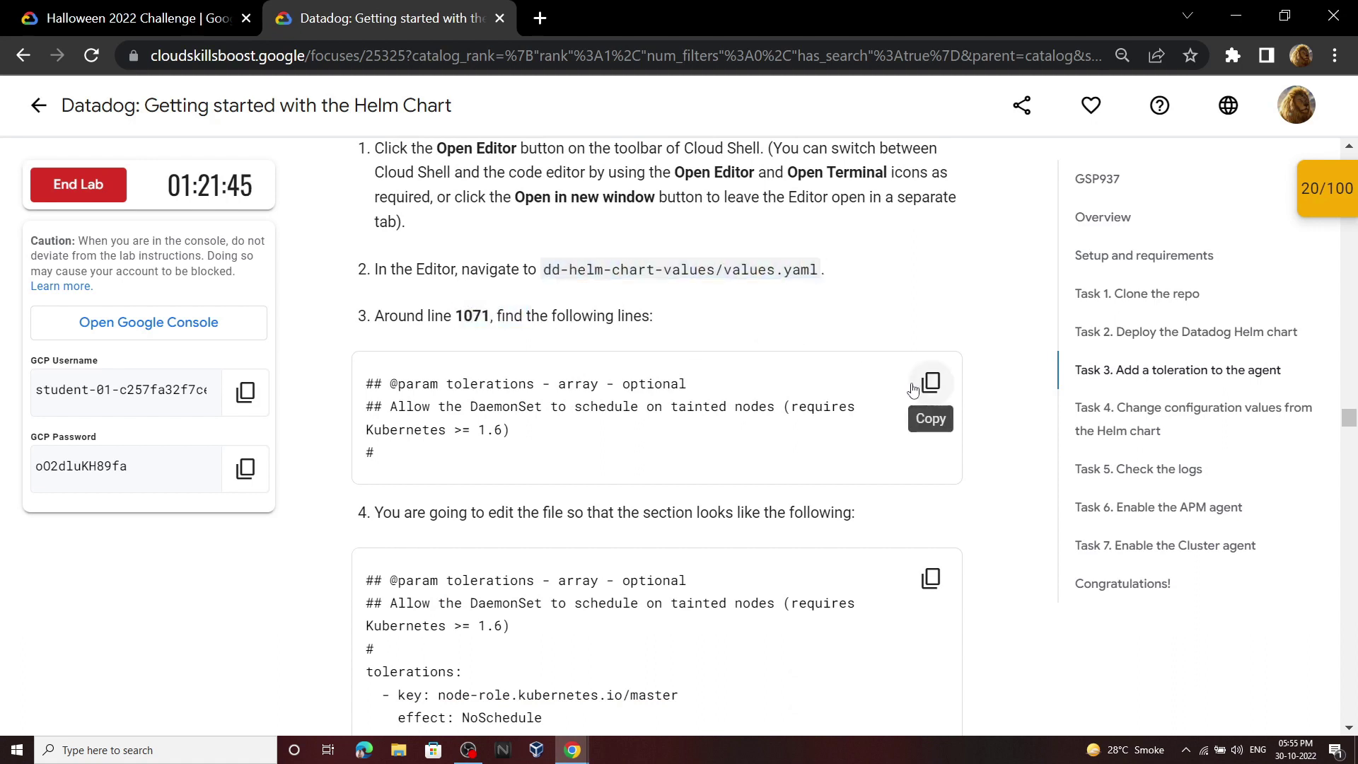
Step: Open the Cloud Shell Editor showing the dd-helm-chart-values folder
mouse_move(574, 750)
left_click(611, 703)
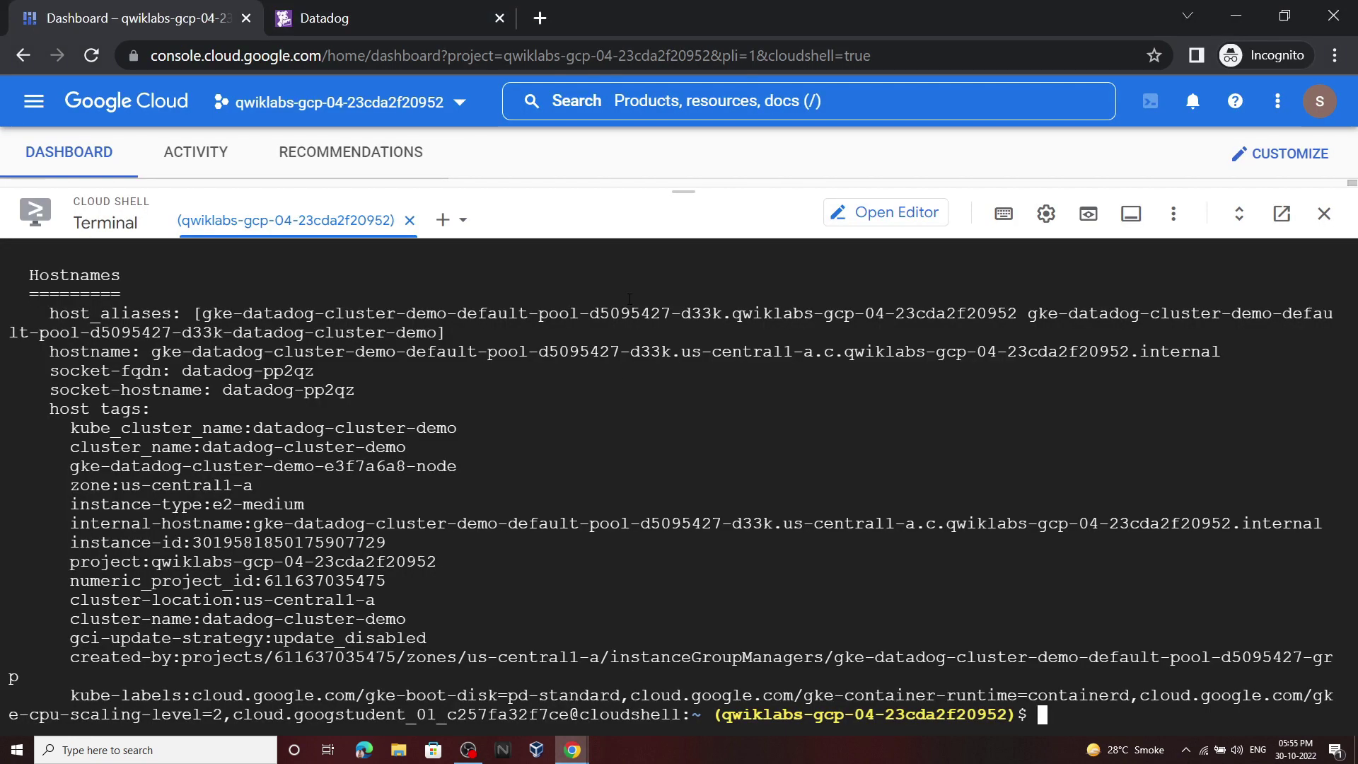
left_click(832, 212)
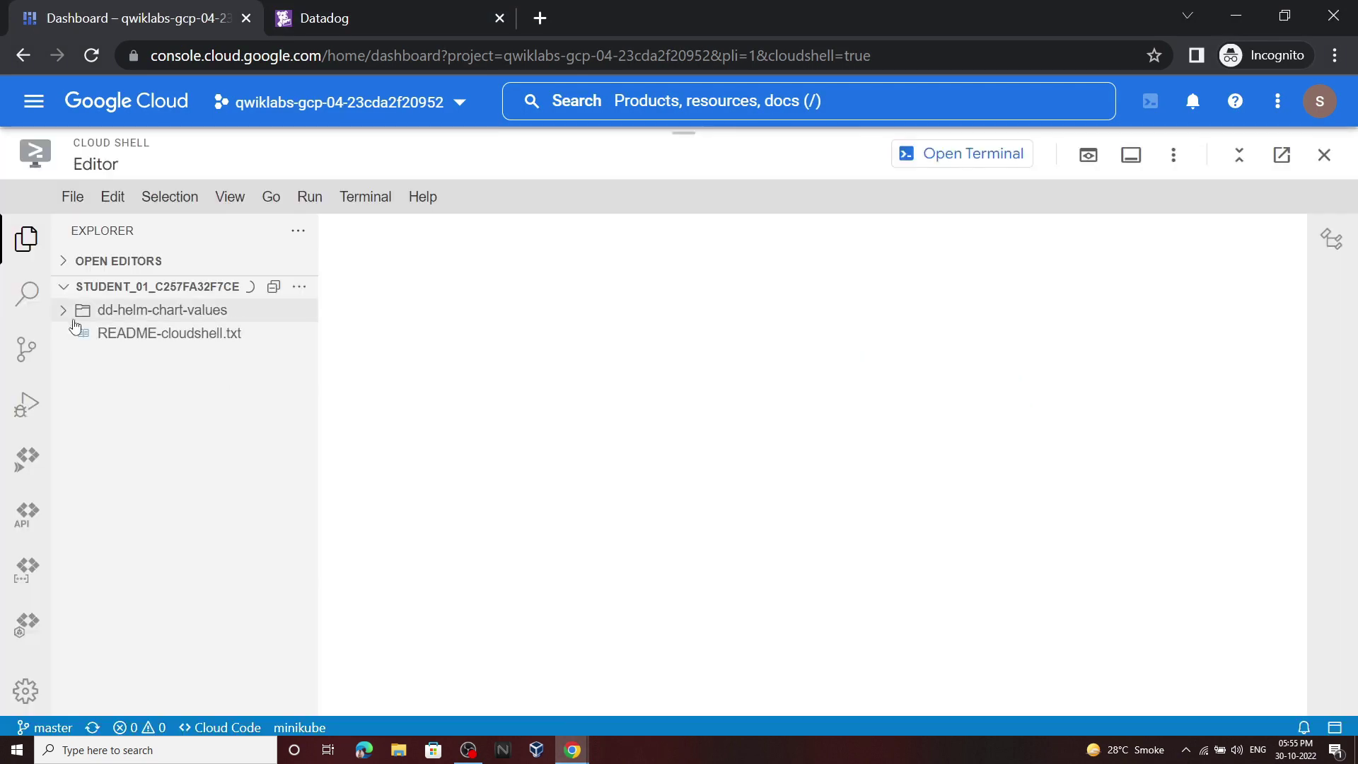
Step: Open dd-helm-chart-values/values.yaml and go to the tolerations section near line 1071
left_click(76, 314)
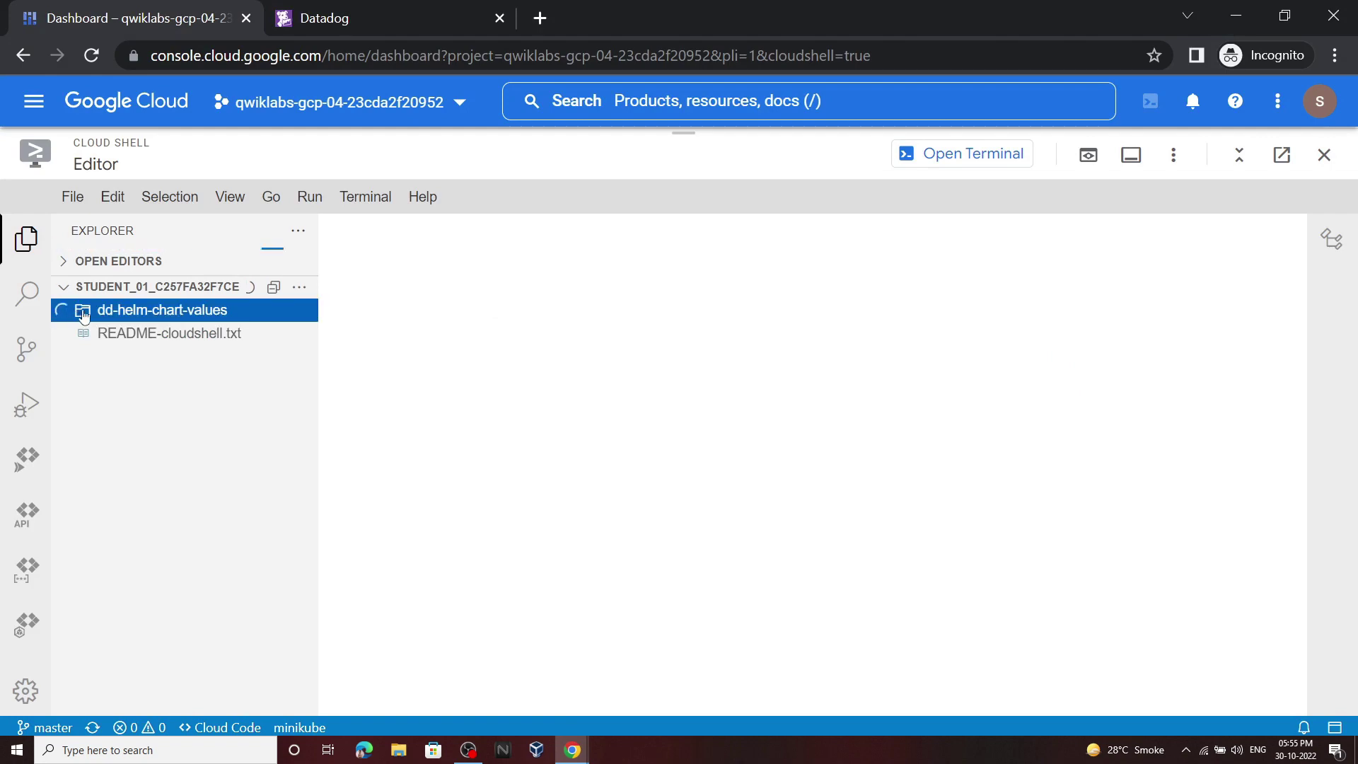
left_click(128, 451)
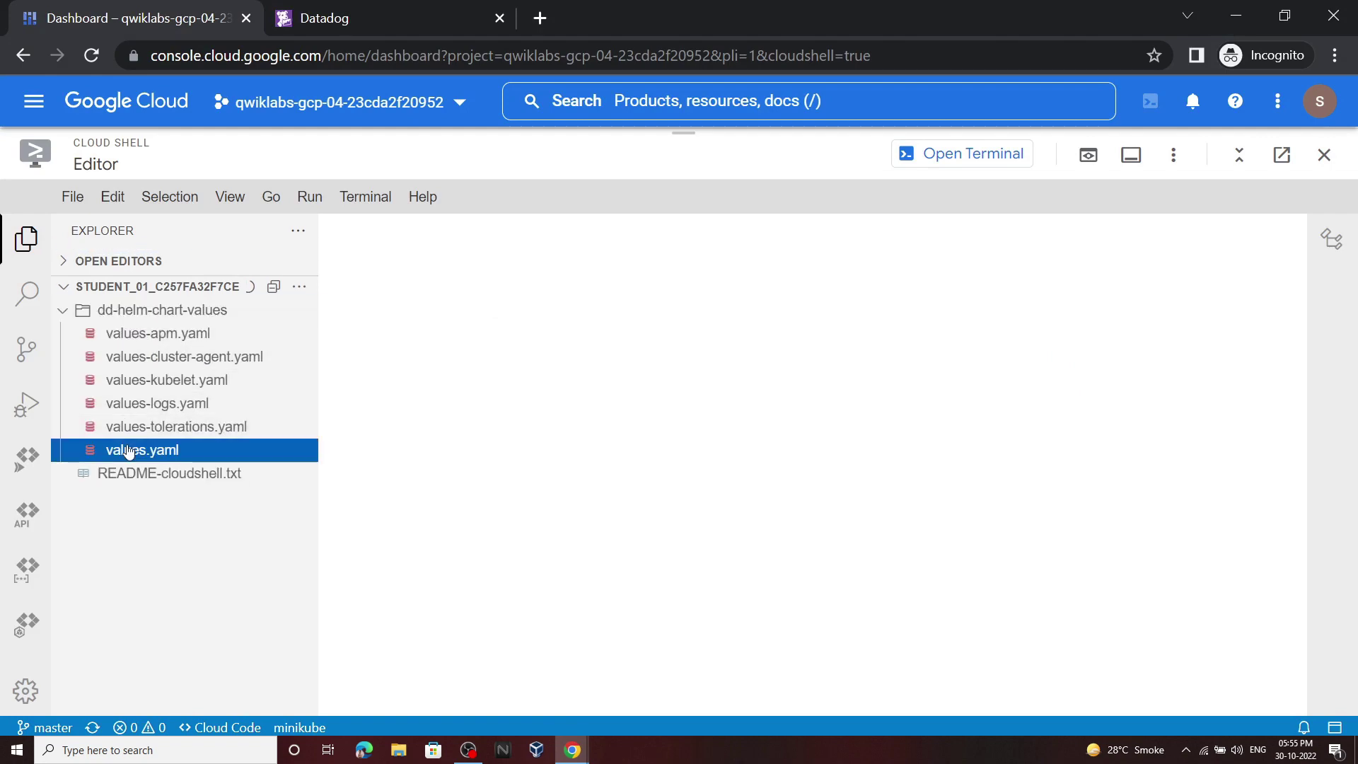
scroll(1254, 345, "down", 5)
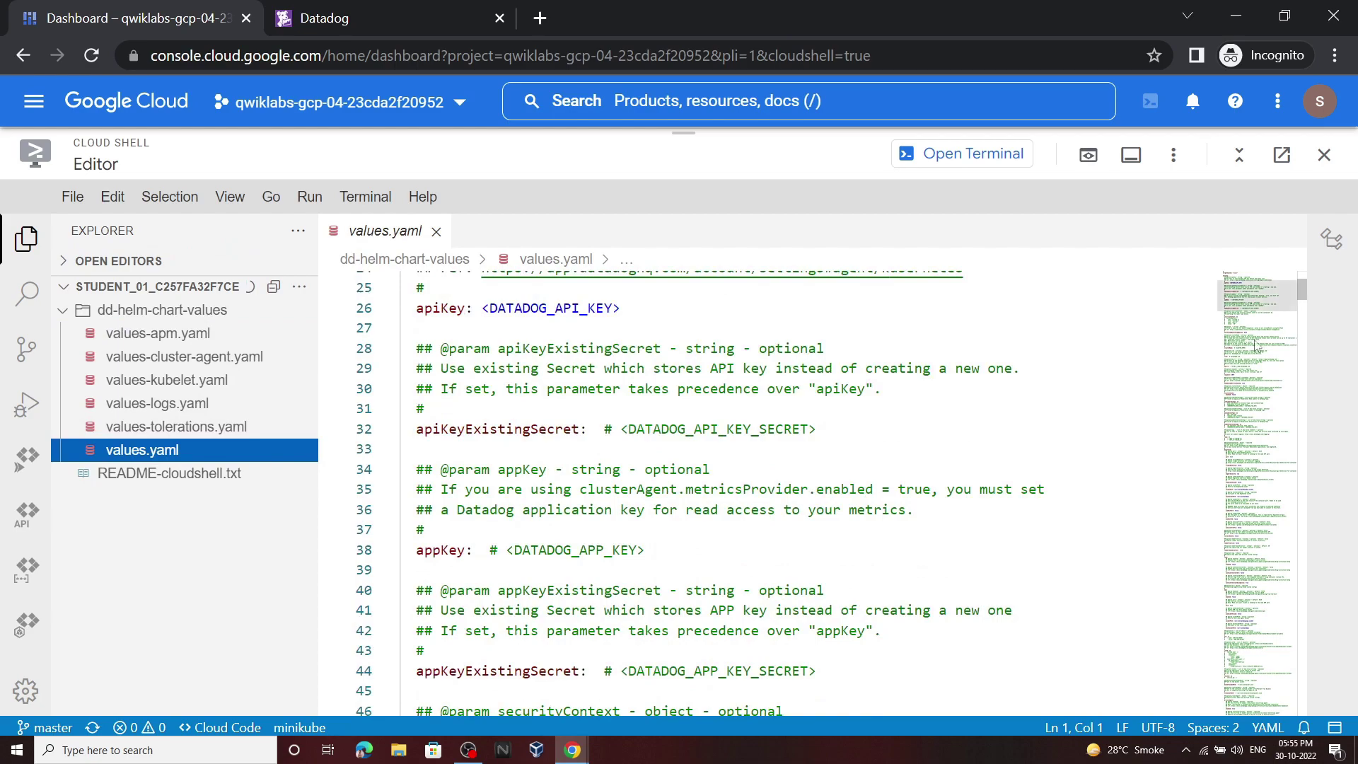
left_click_drag(1302, 301, 1346, 646)
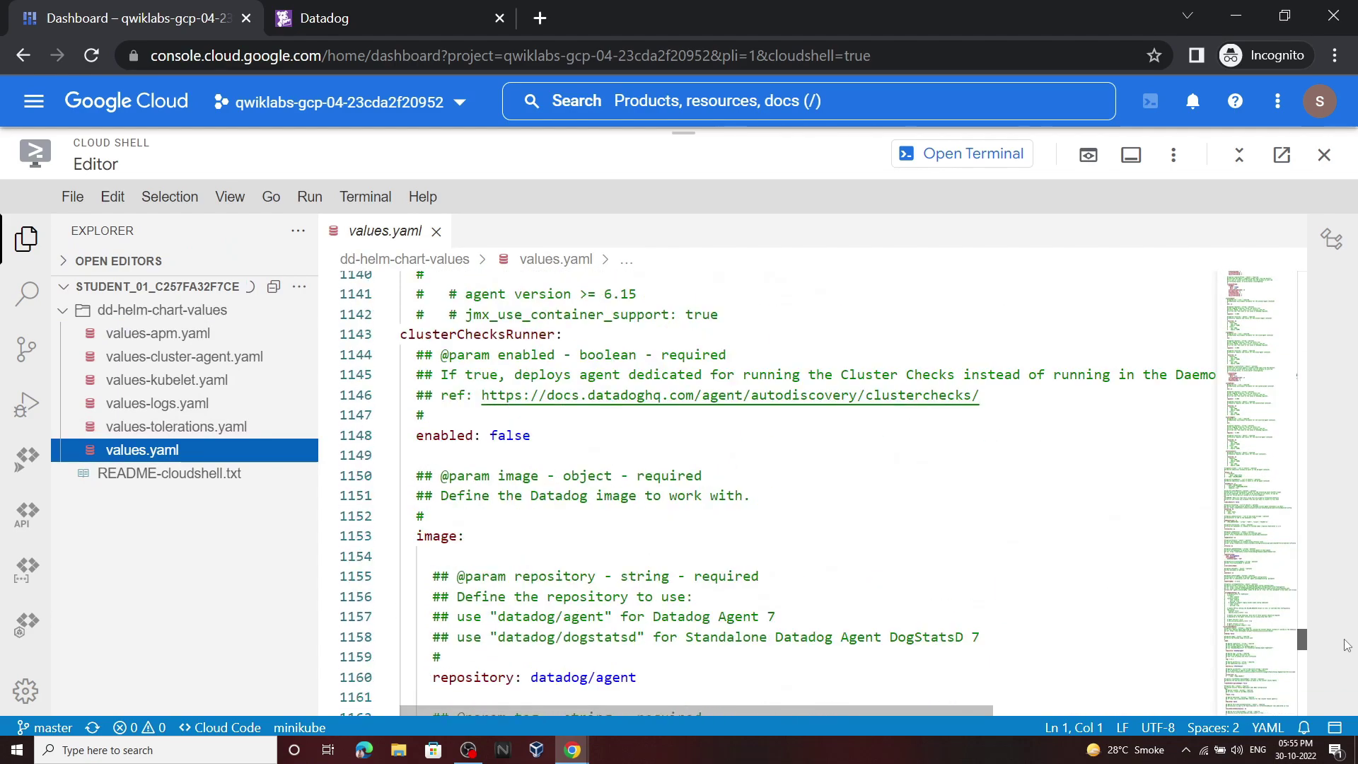
scroll(747, 467, "up", 20)
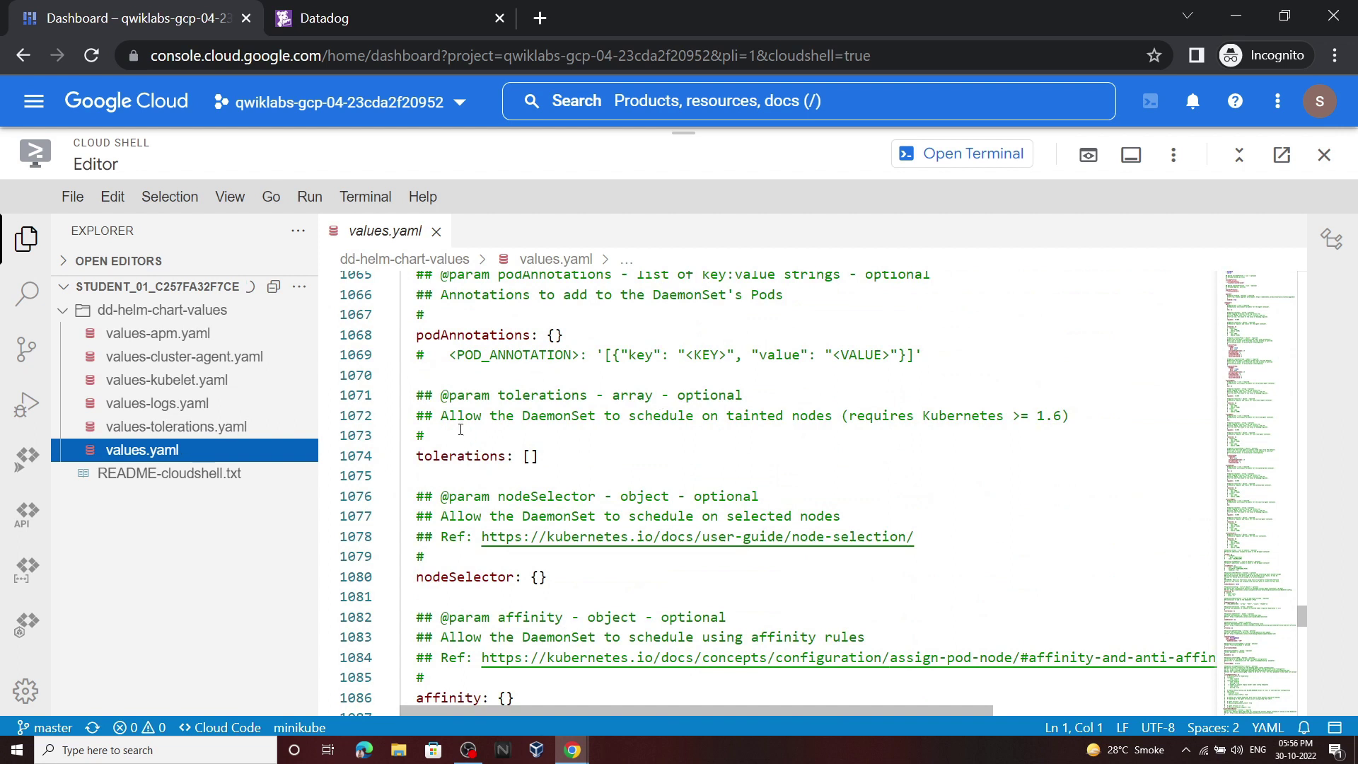
left_click(433, 396)
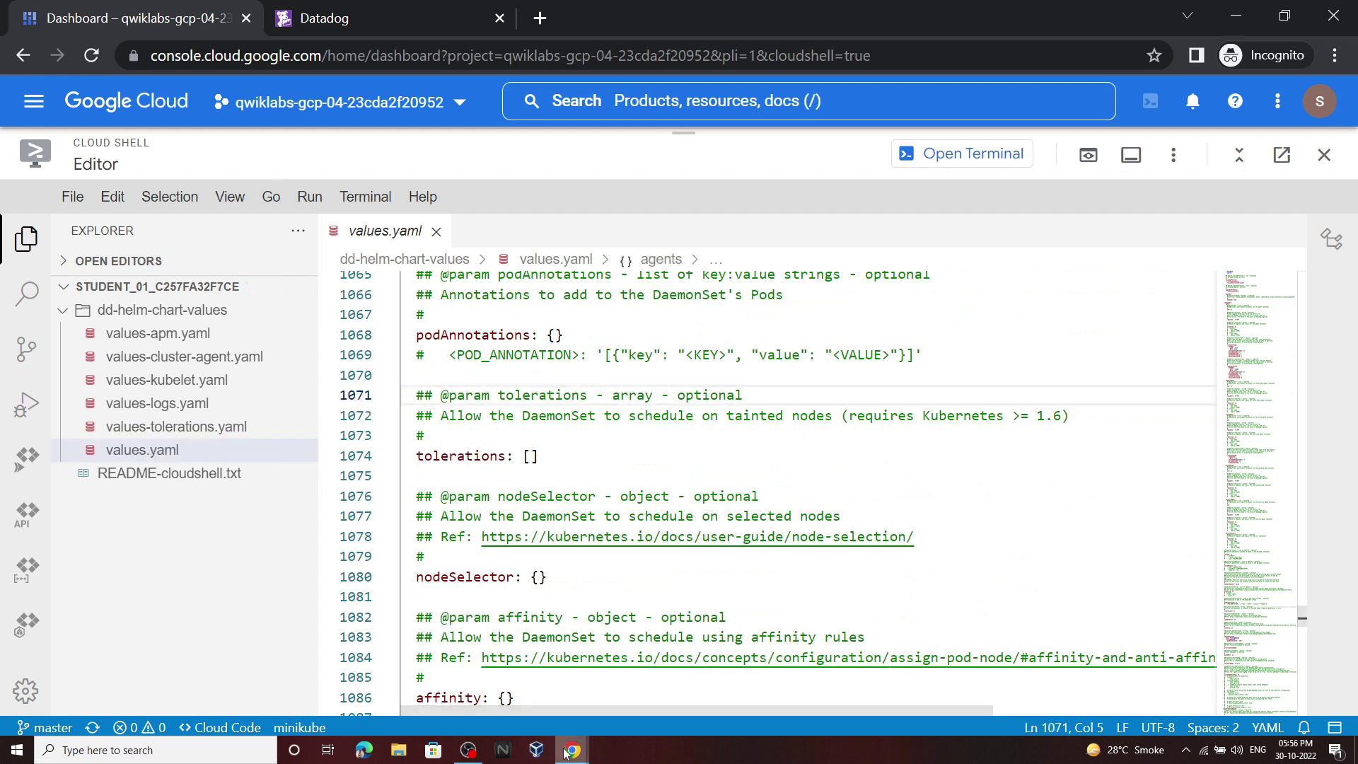
Step: Copy the node-role.kubernetes.io/master tolerations snippet from the lab instructions
mouse_move(573, 750)
left_click(496, 690)
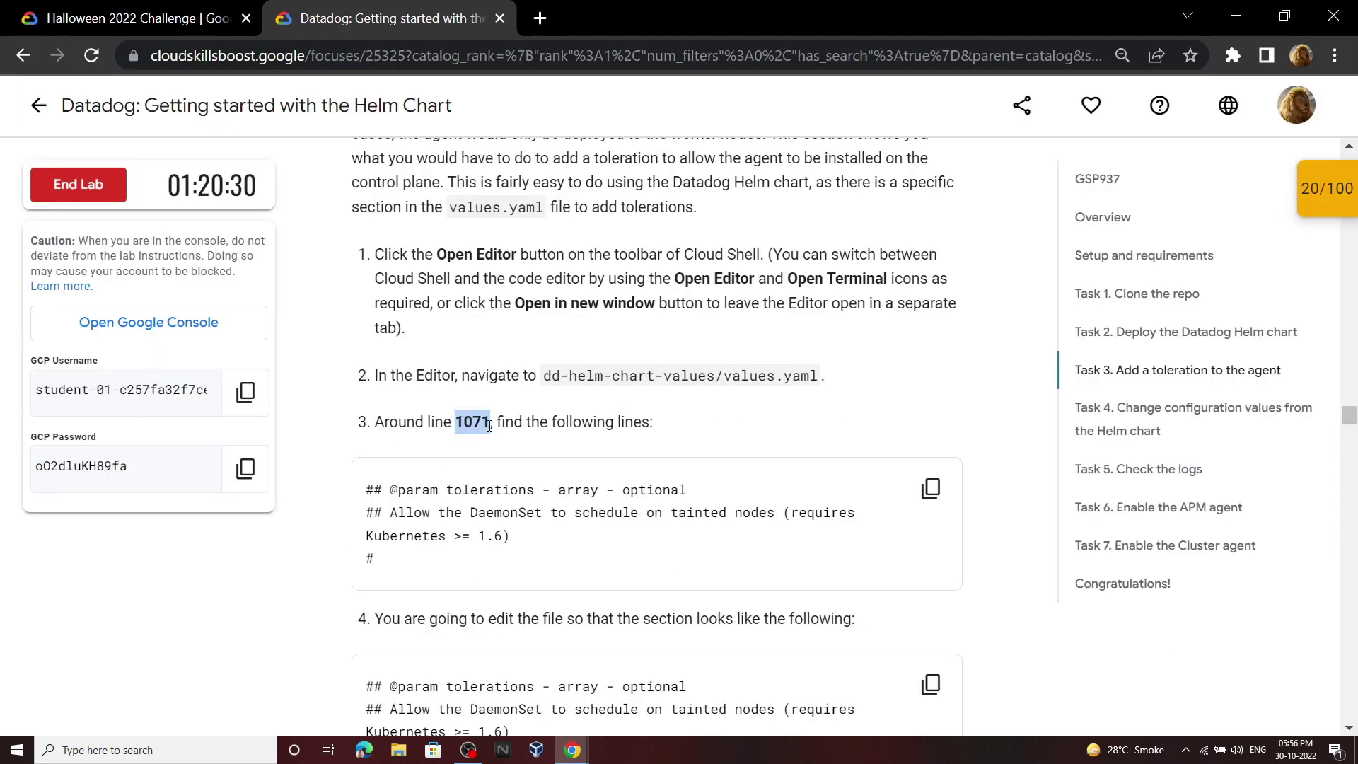
left_click(490, 427)
scroll(503, 453, "down", 4)
left_click_drag(554, 522, 373, 464)
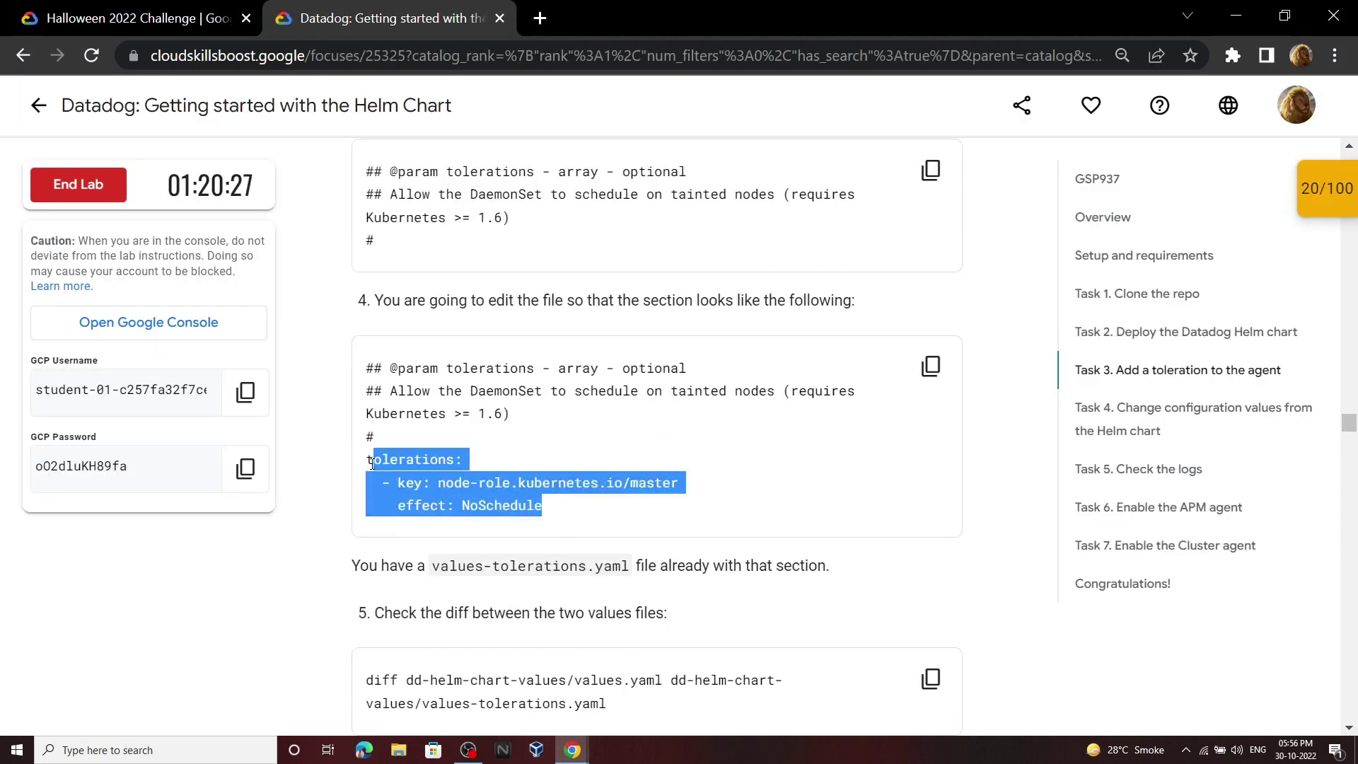
left_click(573, 750)
left_click(653, 679)
Step: Replace 'tolerations: []' with the copied NoSchedule tolerations block and save values.yaml
left_click(537, 460)
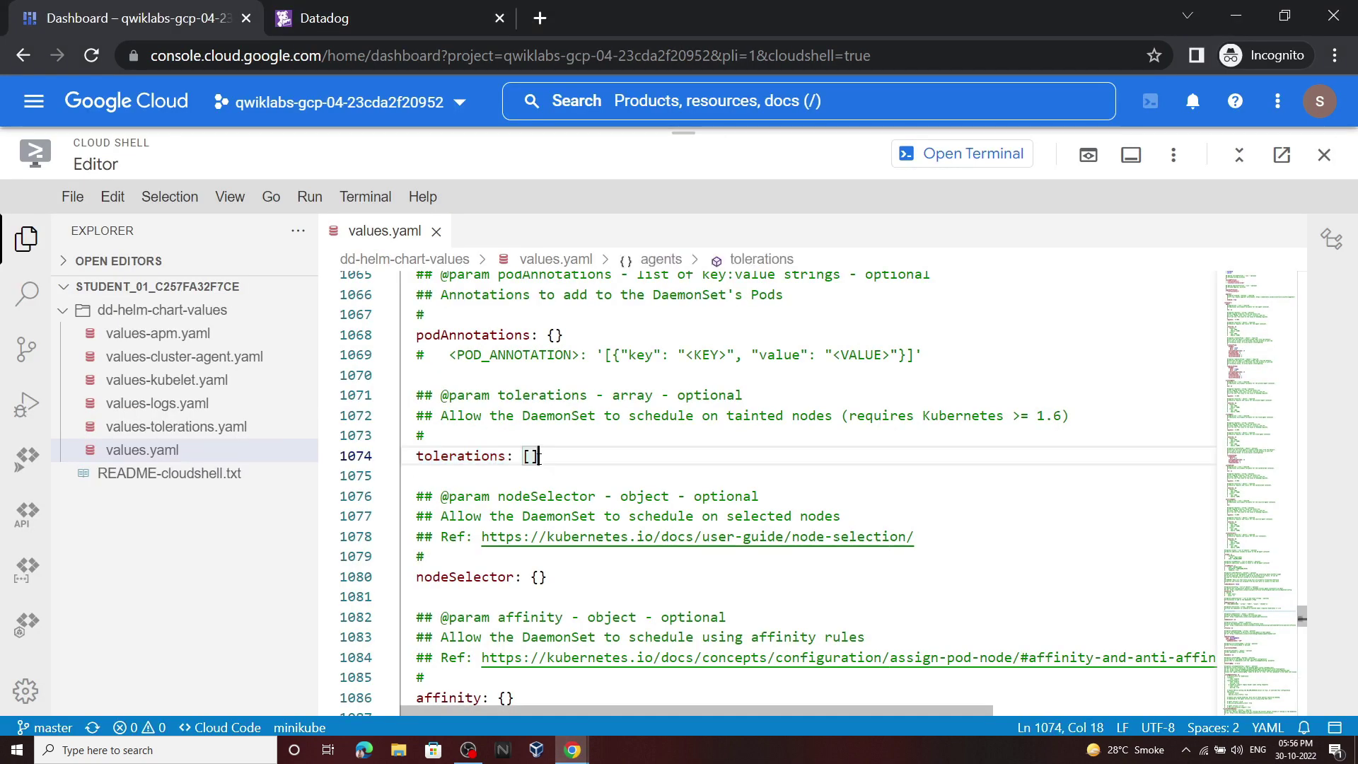
left_click_drag(537, 460, 416, 456)
key("ctrl+v")
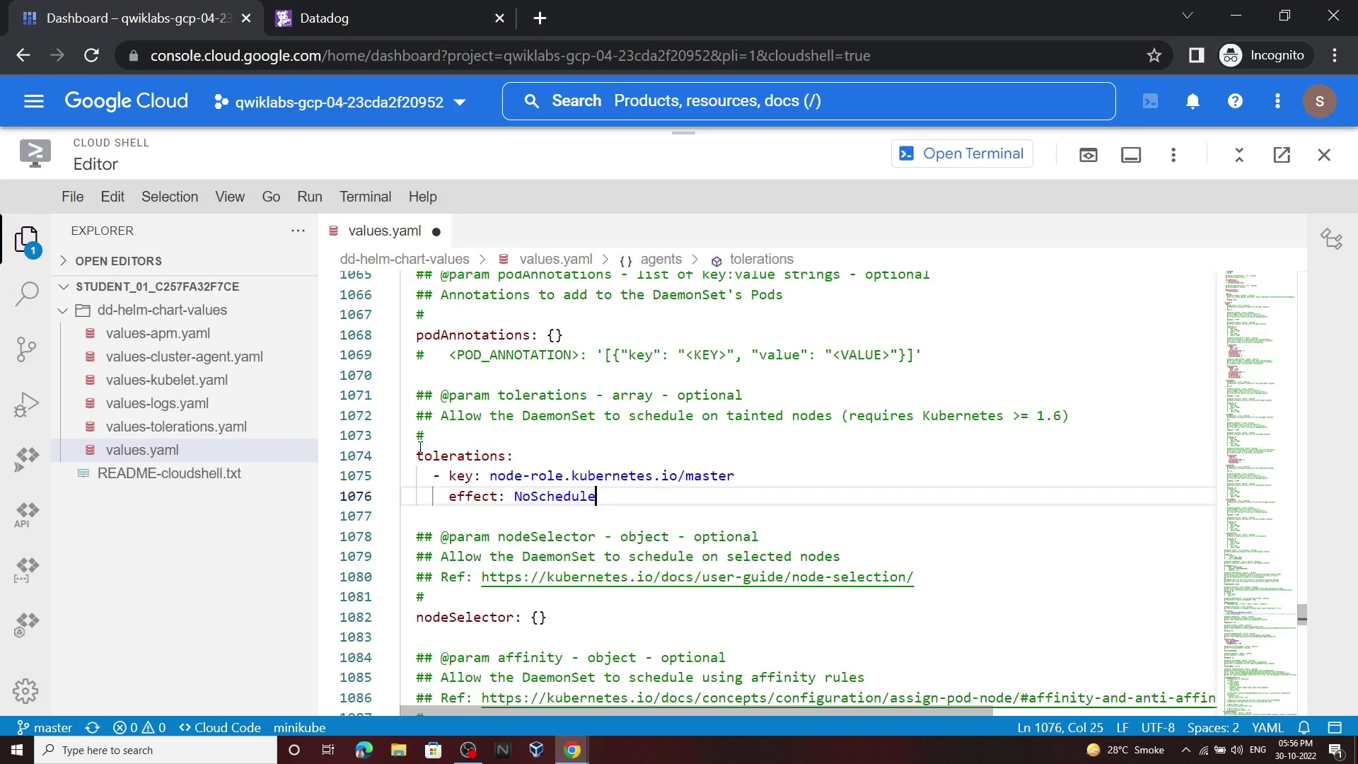
left_click(73, 197)
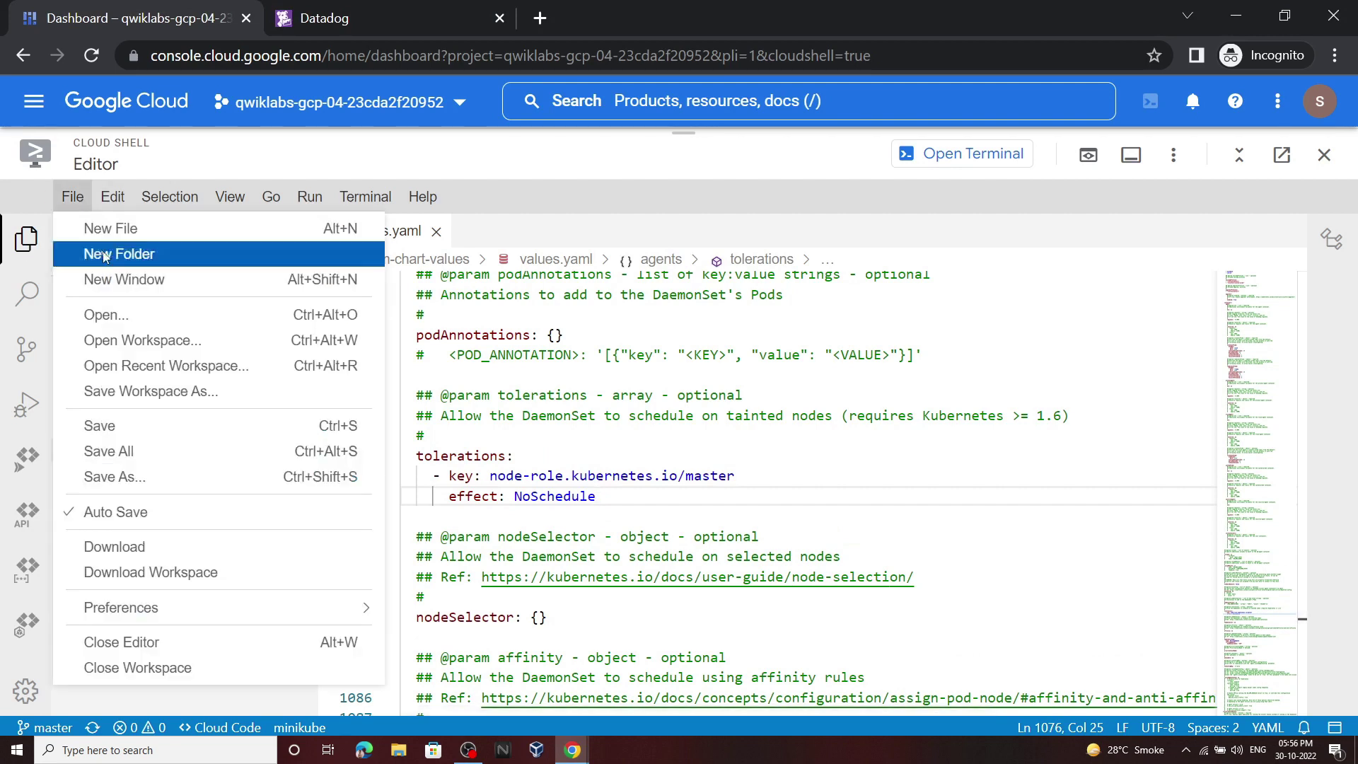
left_click(106, 425)
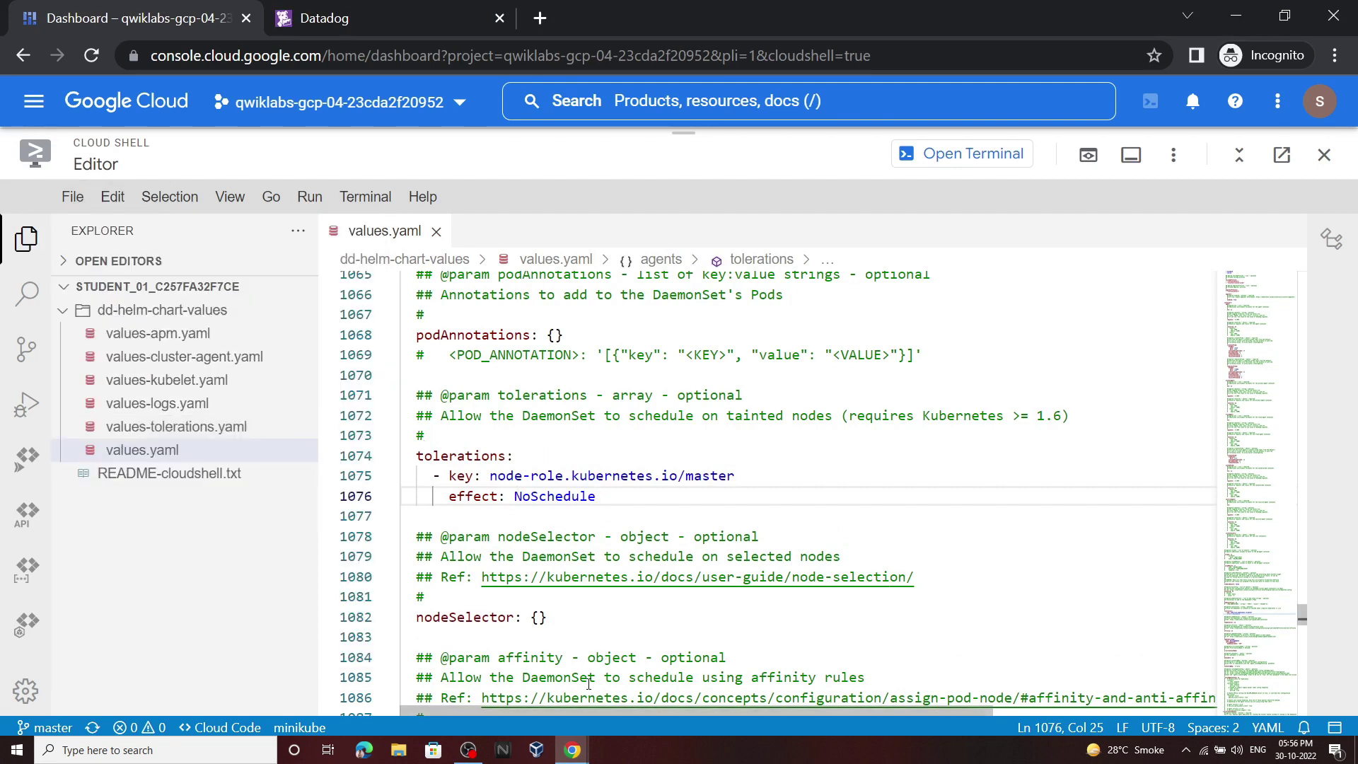
left_click(580, 753)
left_click(651, 679)
Step: Run the lab's diff command comparing the two values files in the Cloud Shell terminal
scroll(665, 385, "down", 5)
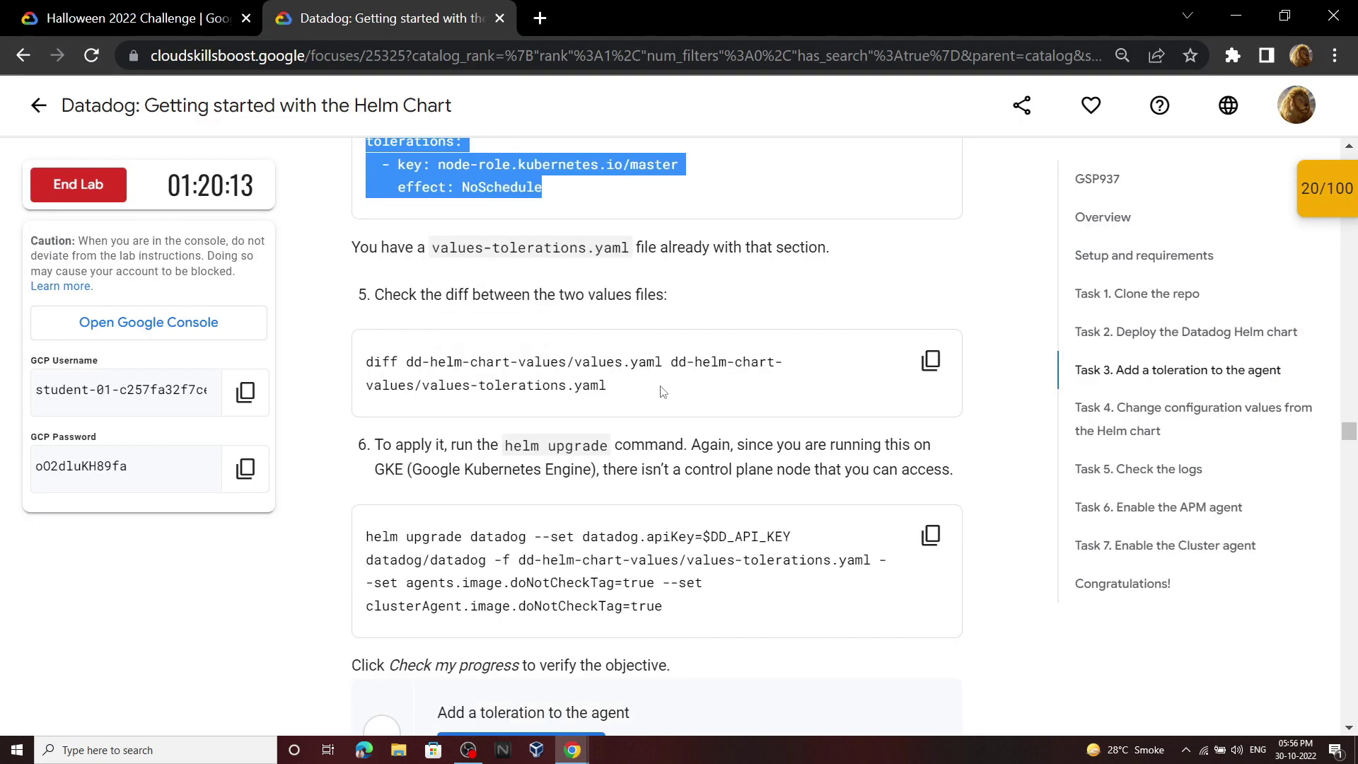
left_click(931, 254)
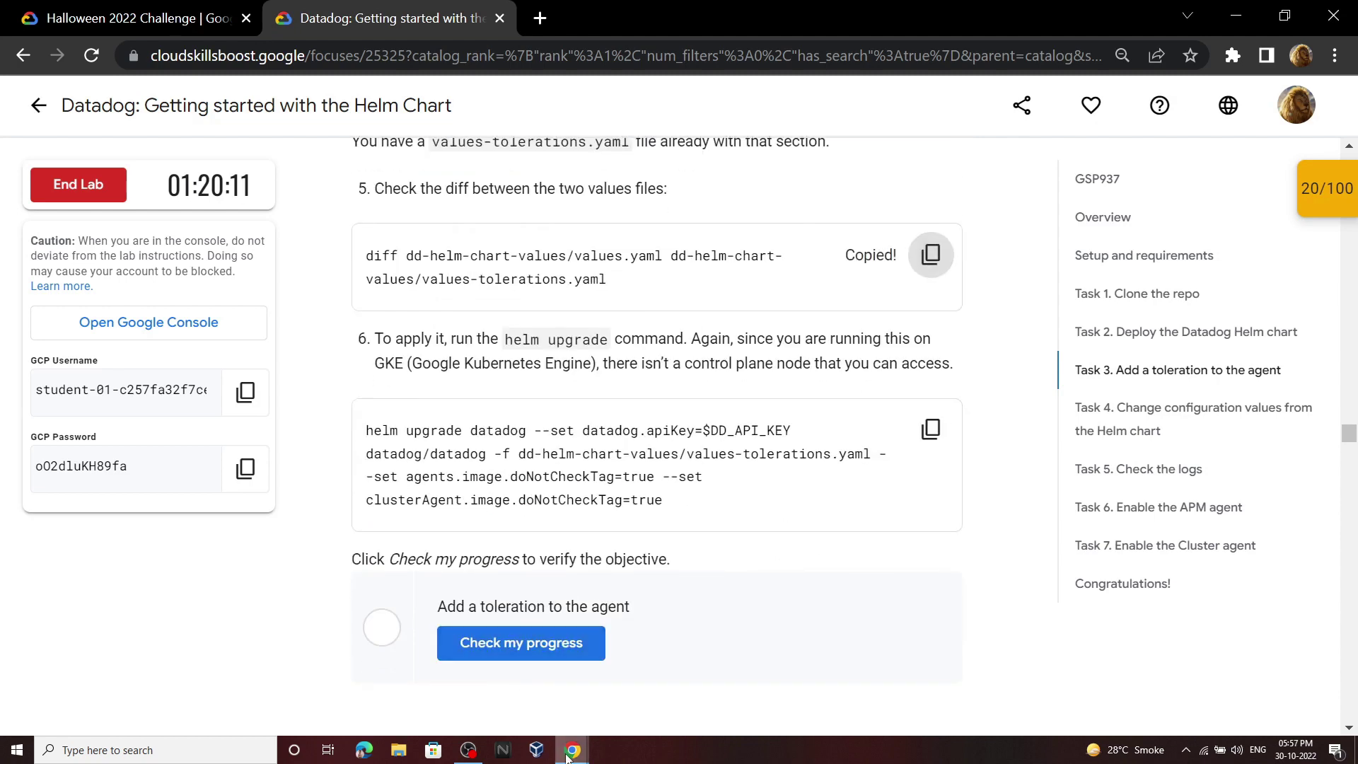
mouse_move(574, 750)
left_click(617, 715)
left_click(917, 155)
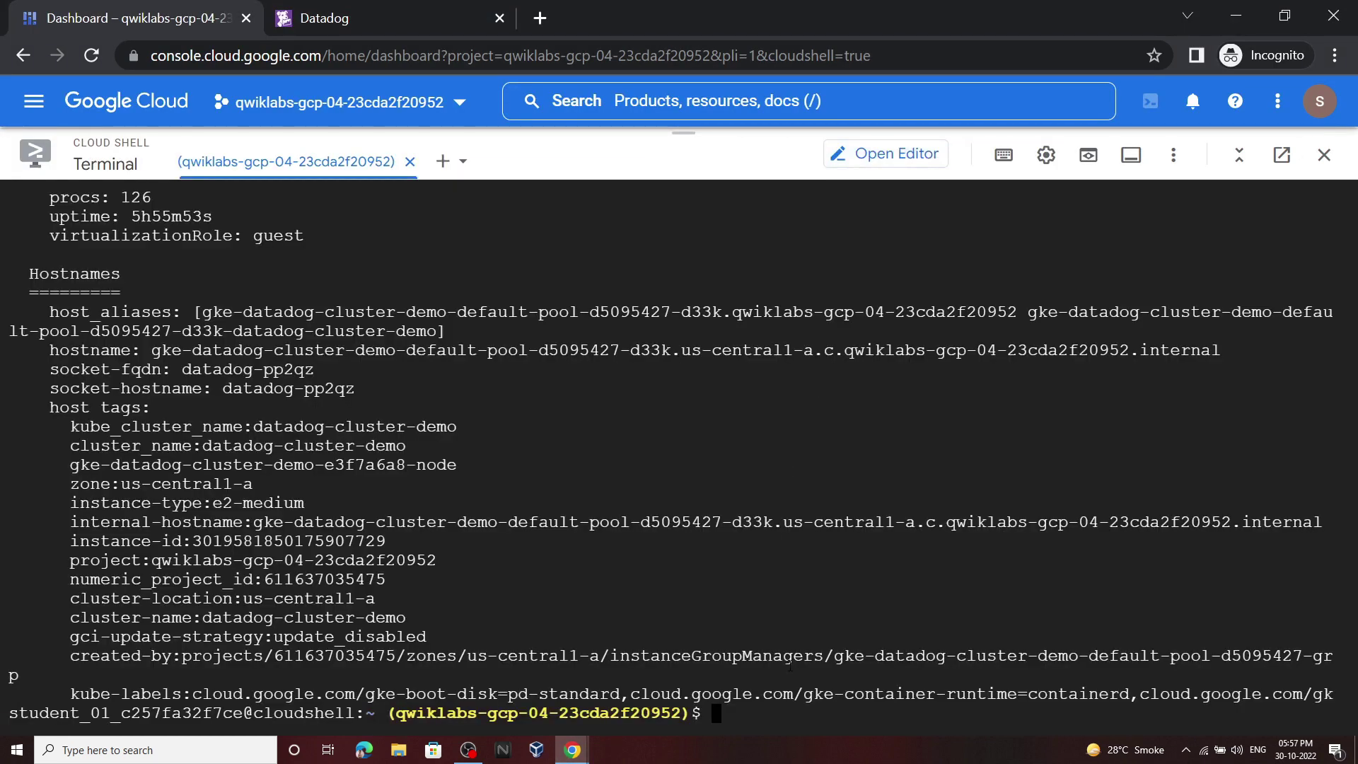
key("ctrl+v")
key("Return")
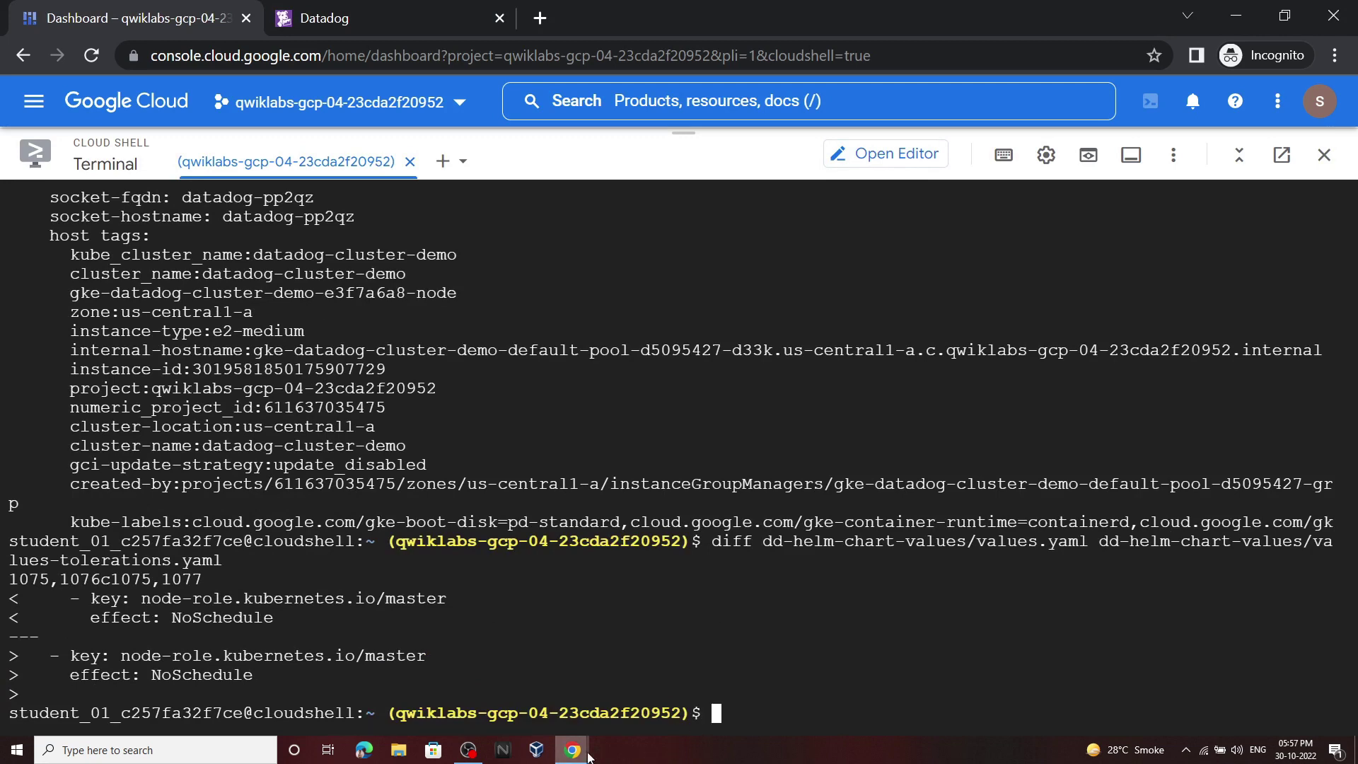
Step: Run the helm upgrade of the Datadog release with the tolerations values
left_click(495, 700)
left_click(931, 429)
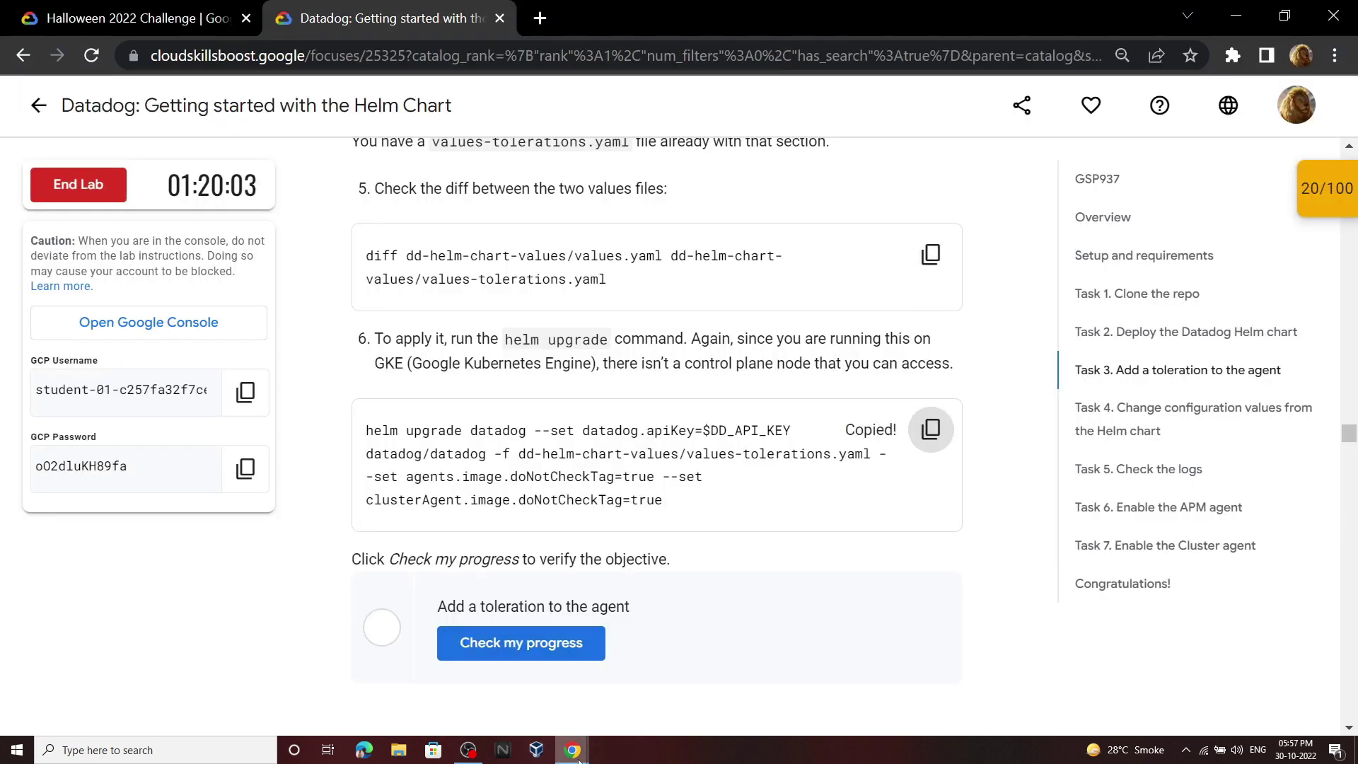
left_click(654, 679)
key("ctrl+v")
key("Return")
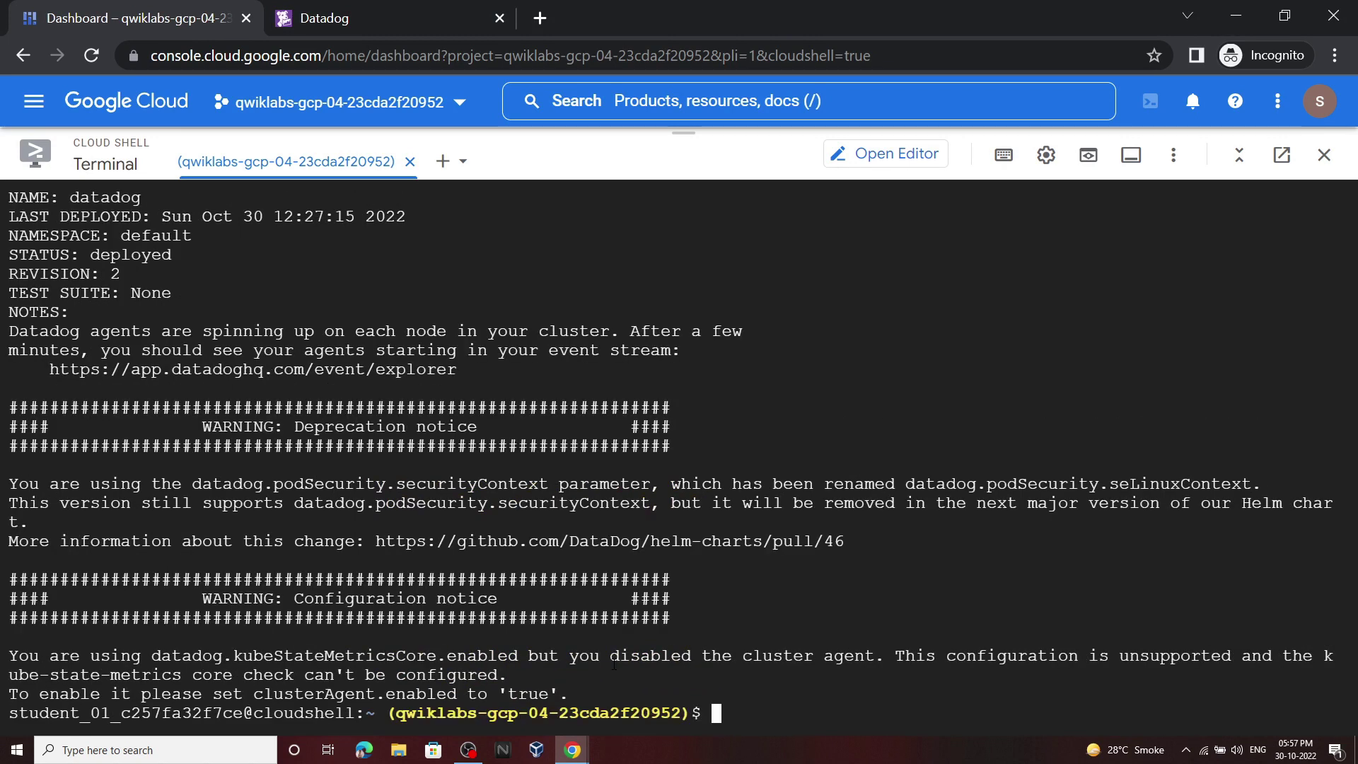
Step: Check progress on the Add a toleration to the agent task until it reads Assessment Completed
mouse_move(573, 748)
left_click(506, 693)
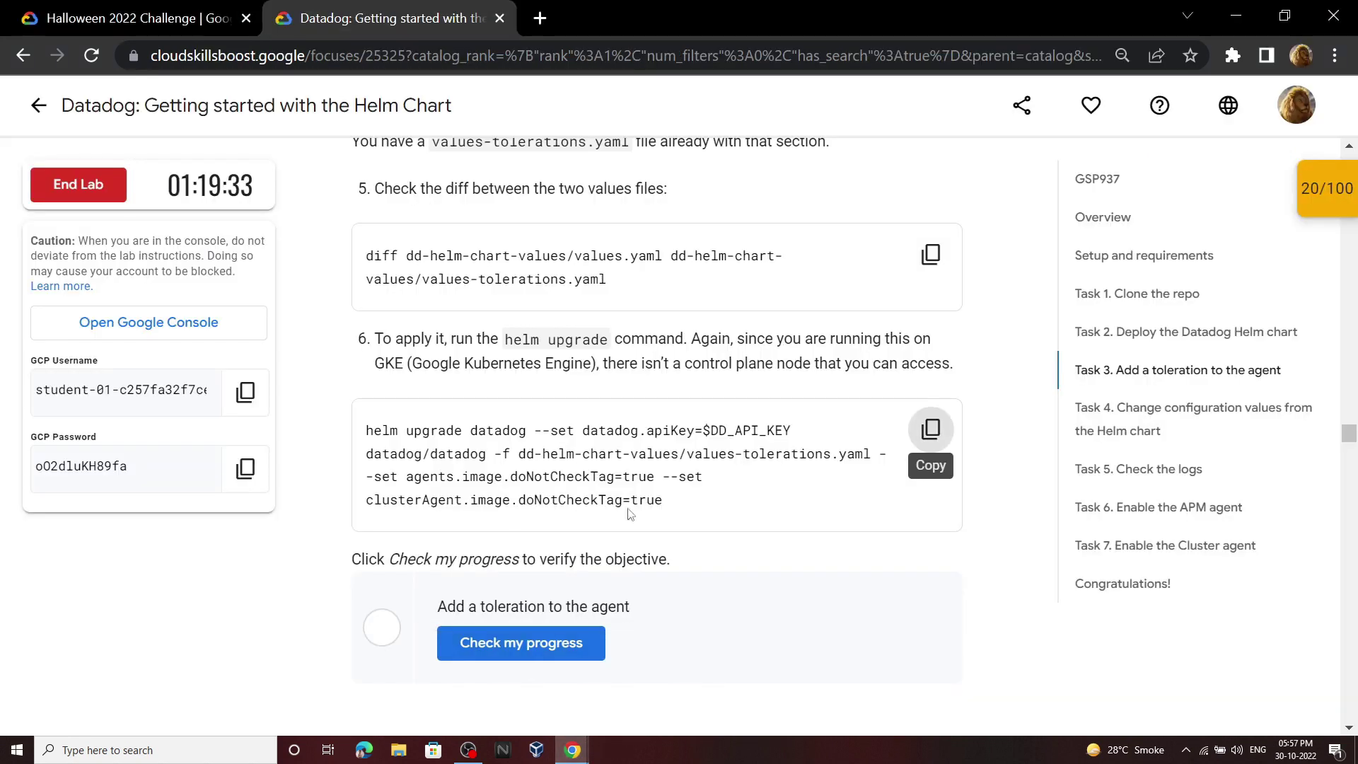
scroll(674, 509, "down", 1)
scroll(675, 508, "down", 2)
left_click(560, 435)
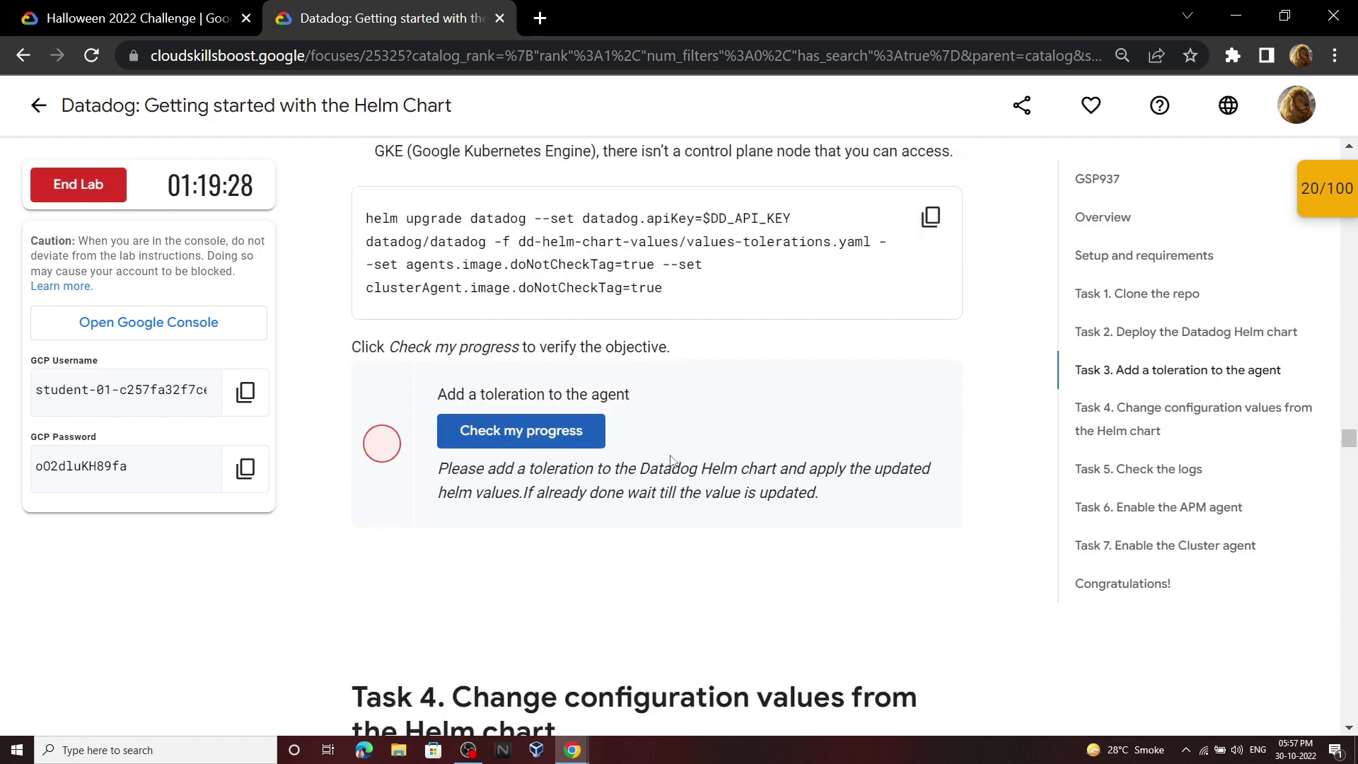
left_click(574, 444)
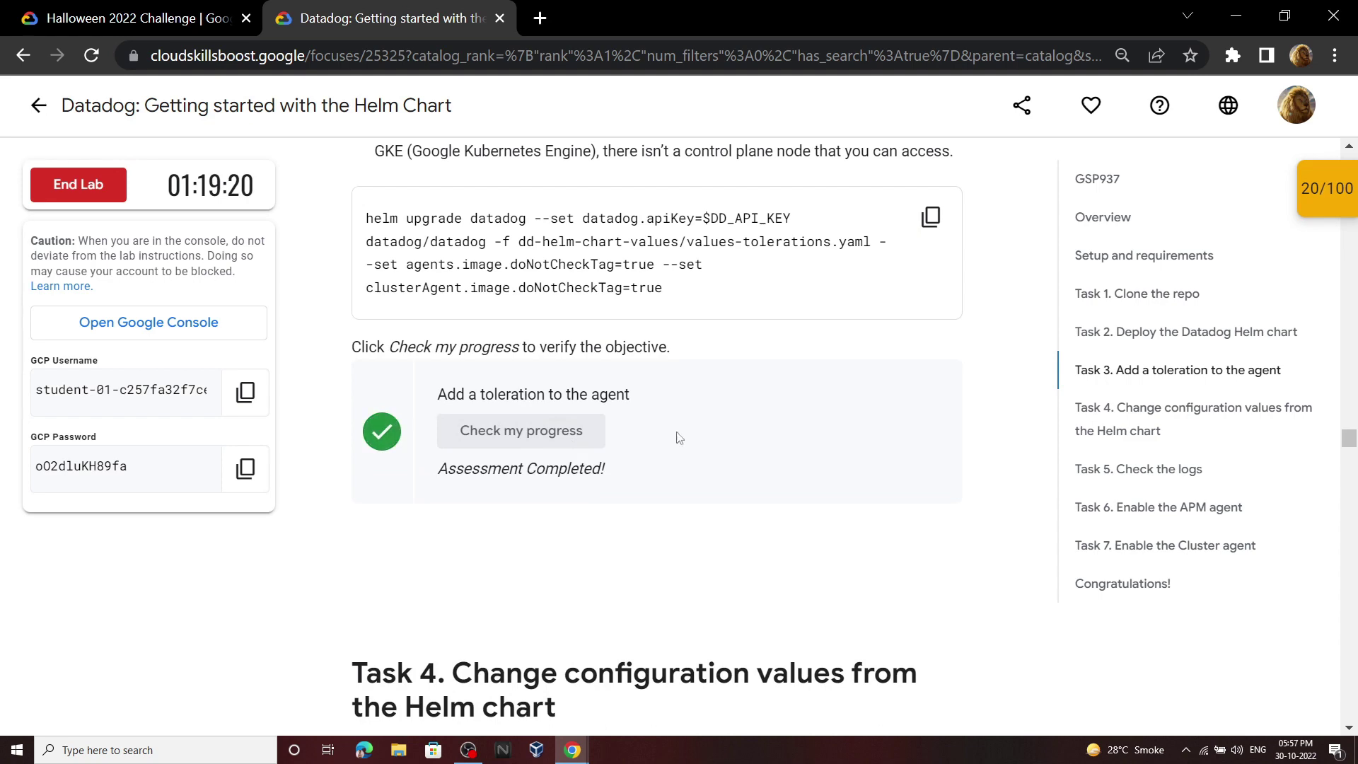
scroll(363, 450, "down", 7)
left_click_drag(363, 450, 637, 492)
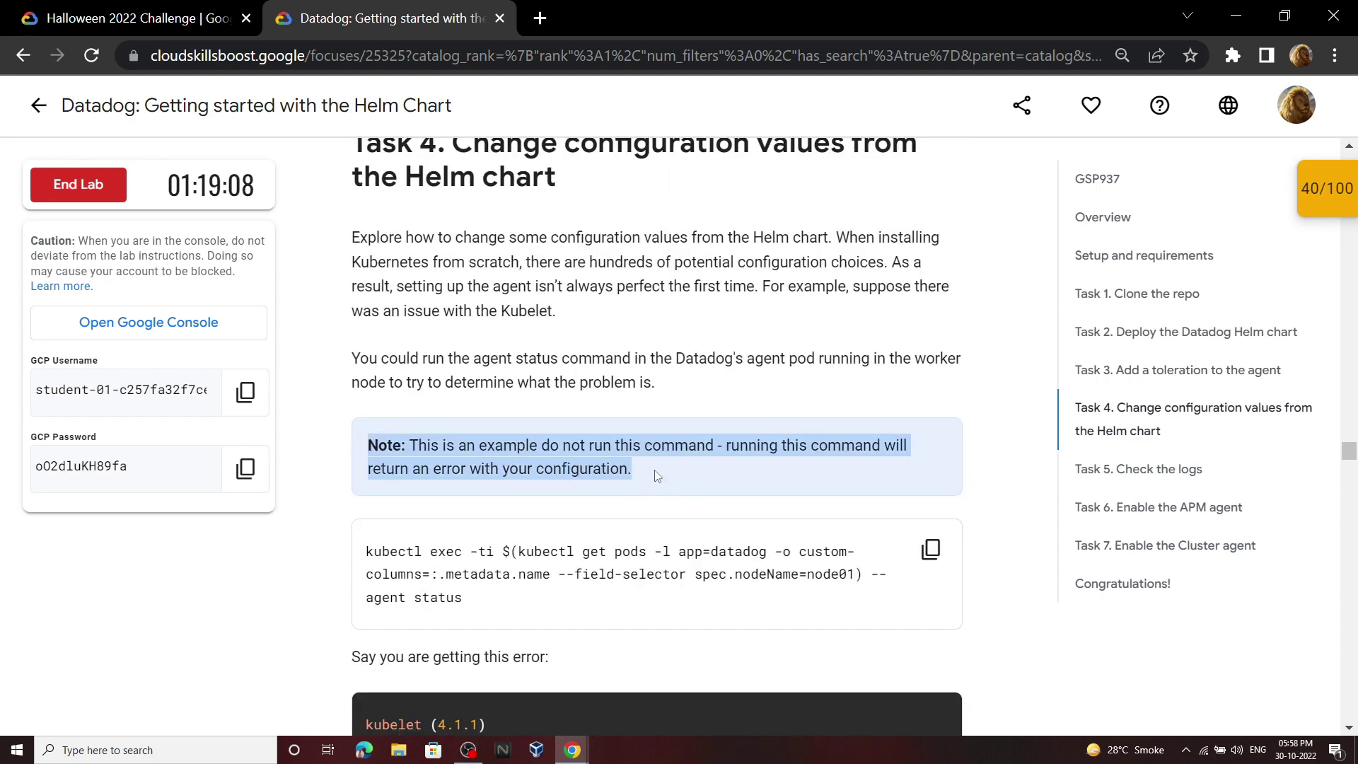
scroll(656, 475, "down", 10)
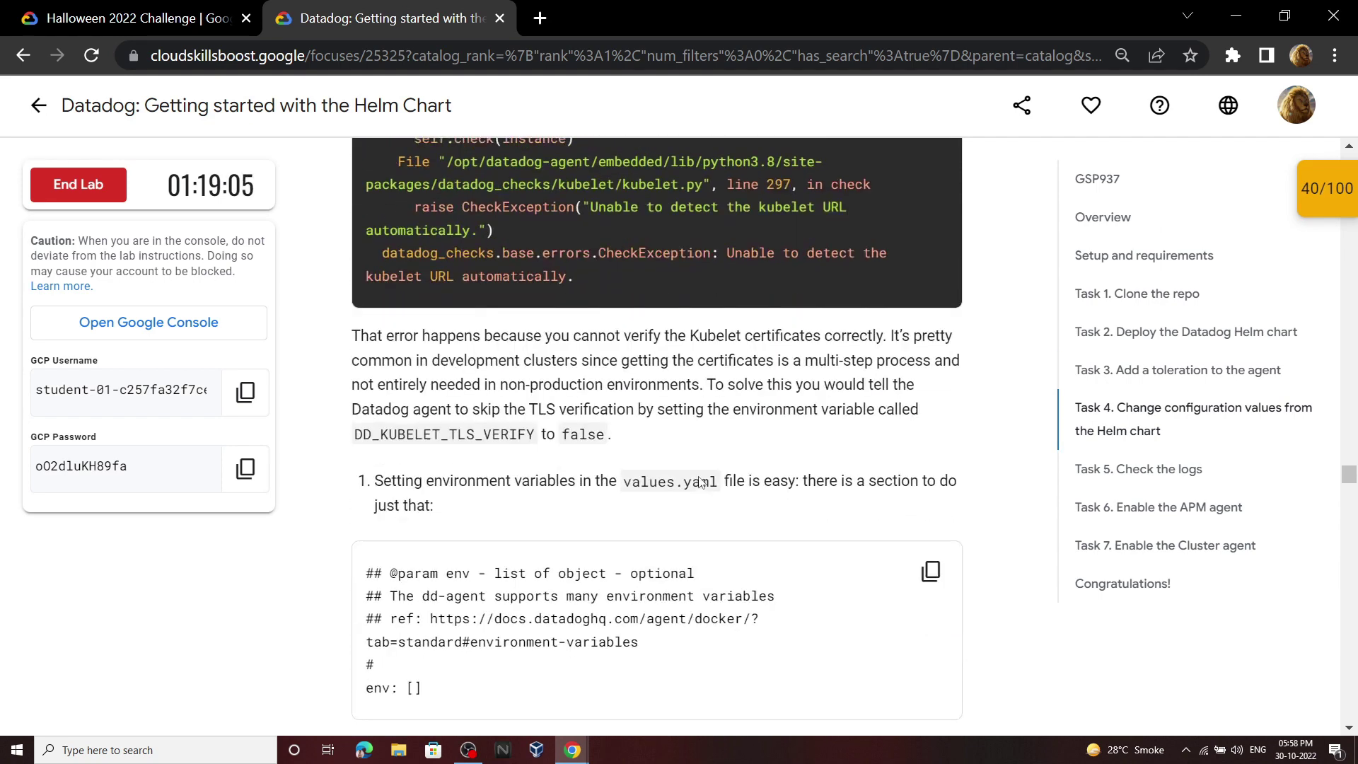
scroll(699, 480, "down", 5)
scroll(698, 480, "up", 2)
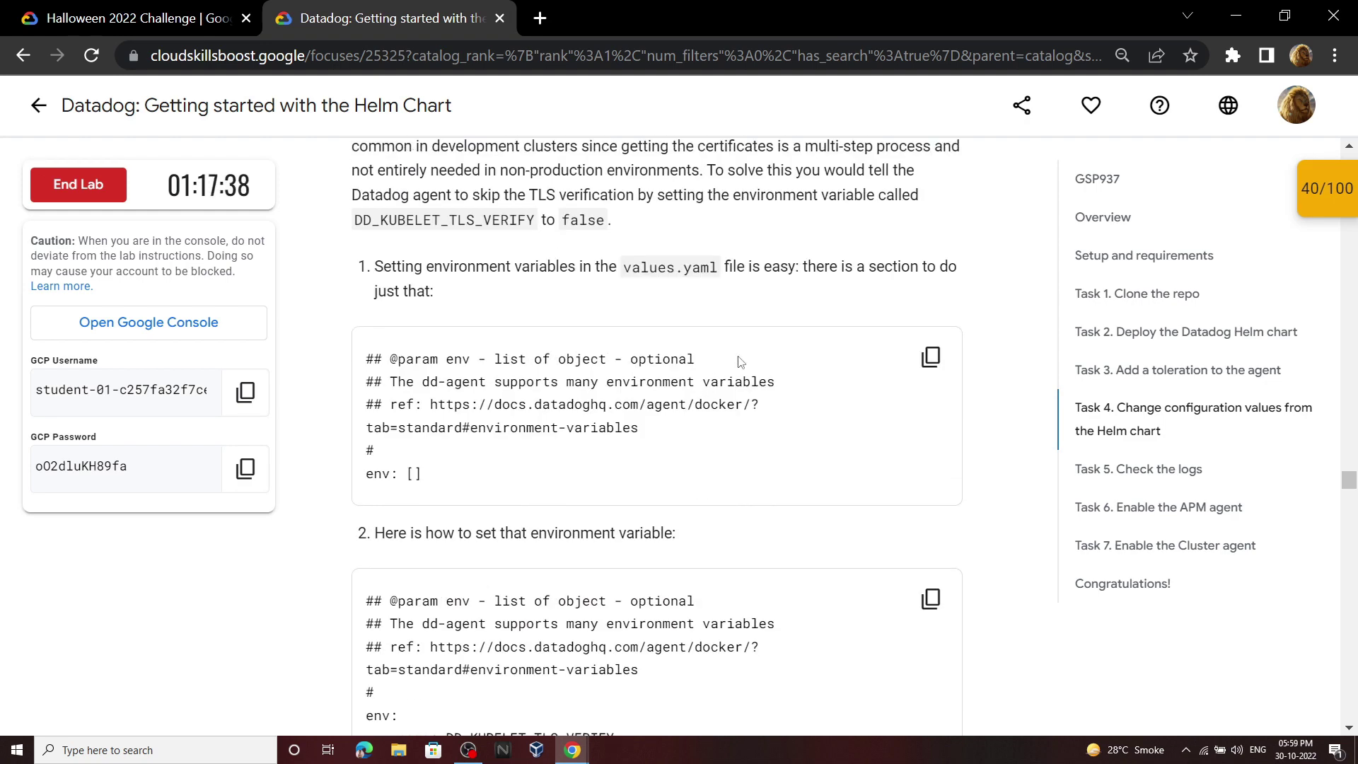
left_click_drag(703, 362, 347, 375)
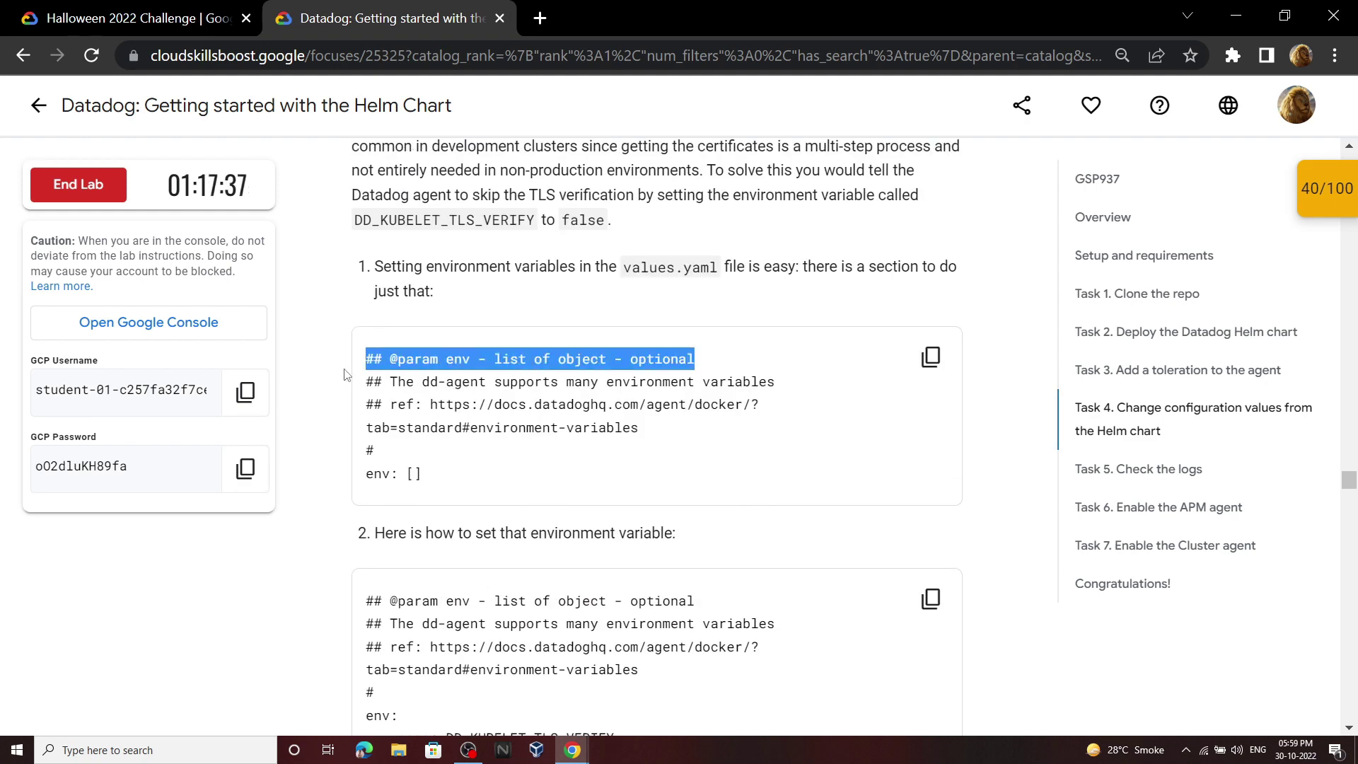
left_click(559, 745)
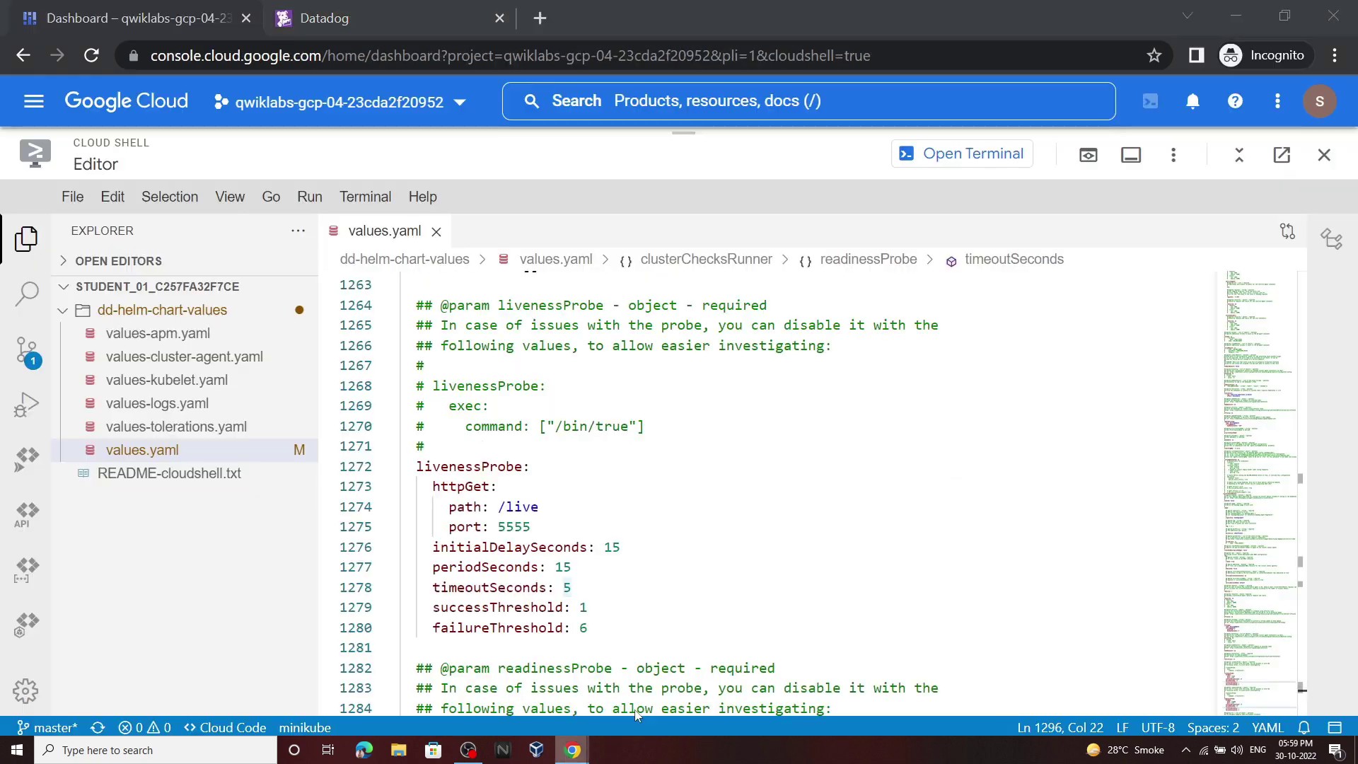
Step: Search values.yaml for the env heading and copy the DD_KUBELET_TLS_VERIFY env block
left_click(654, 679)
key("ctrl+f")
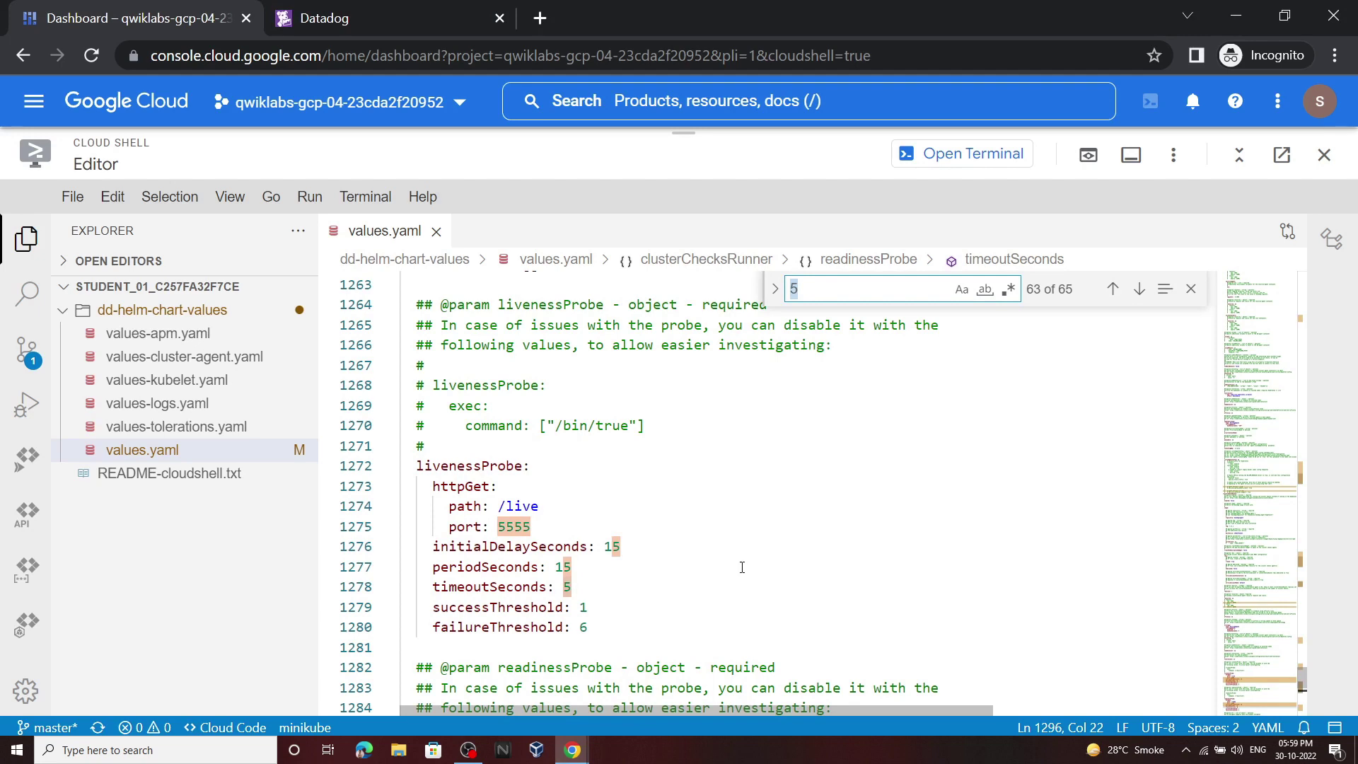
key("ctrl+v")
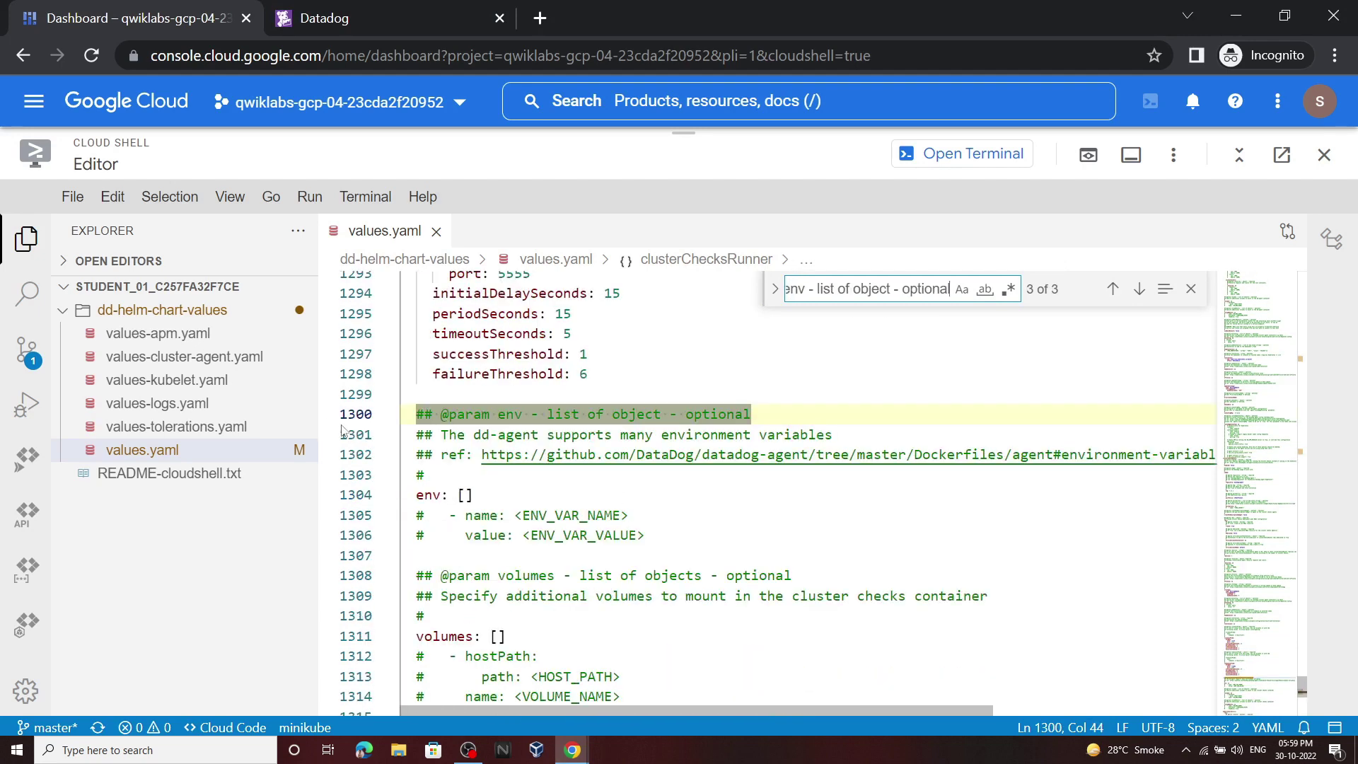
left_click(496, 679)
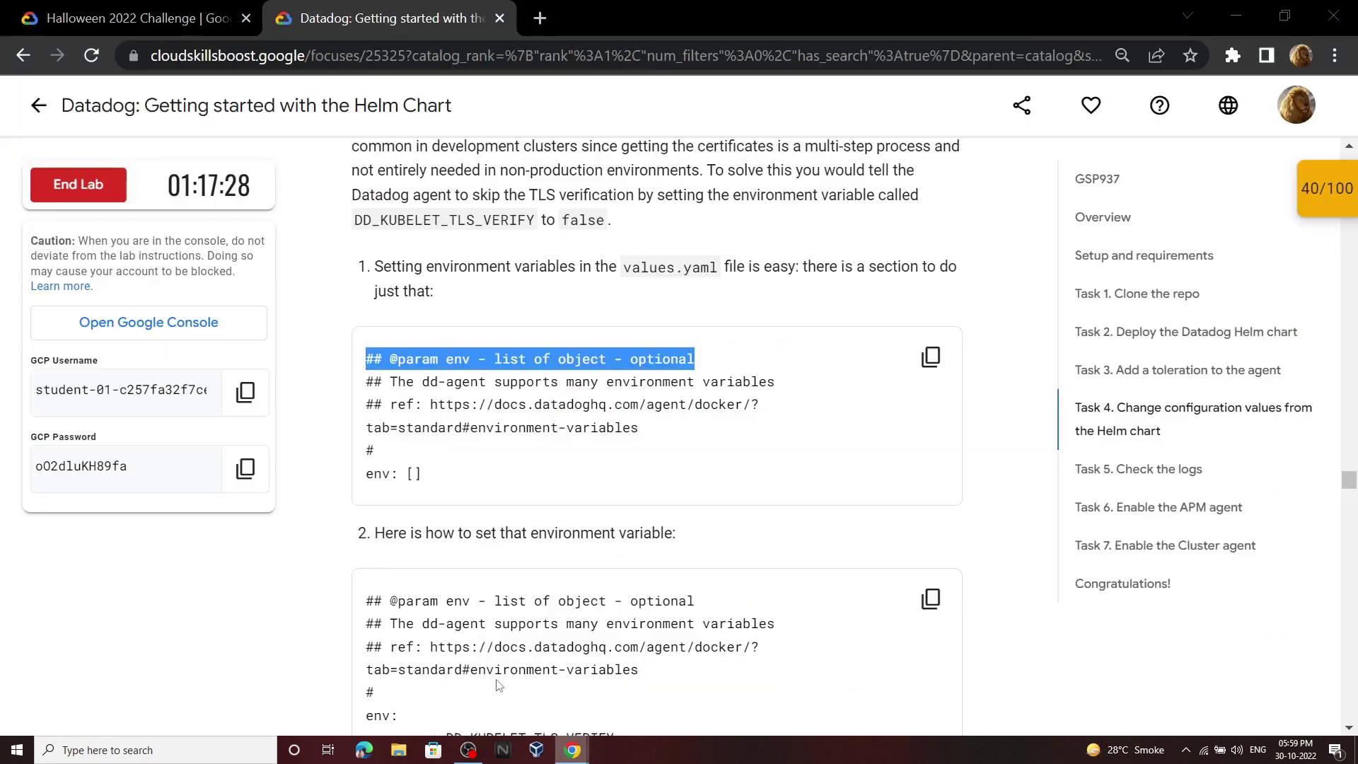
scroll(488, 488, "down", 4)
left_click_drag(498, 448, 353, 409)
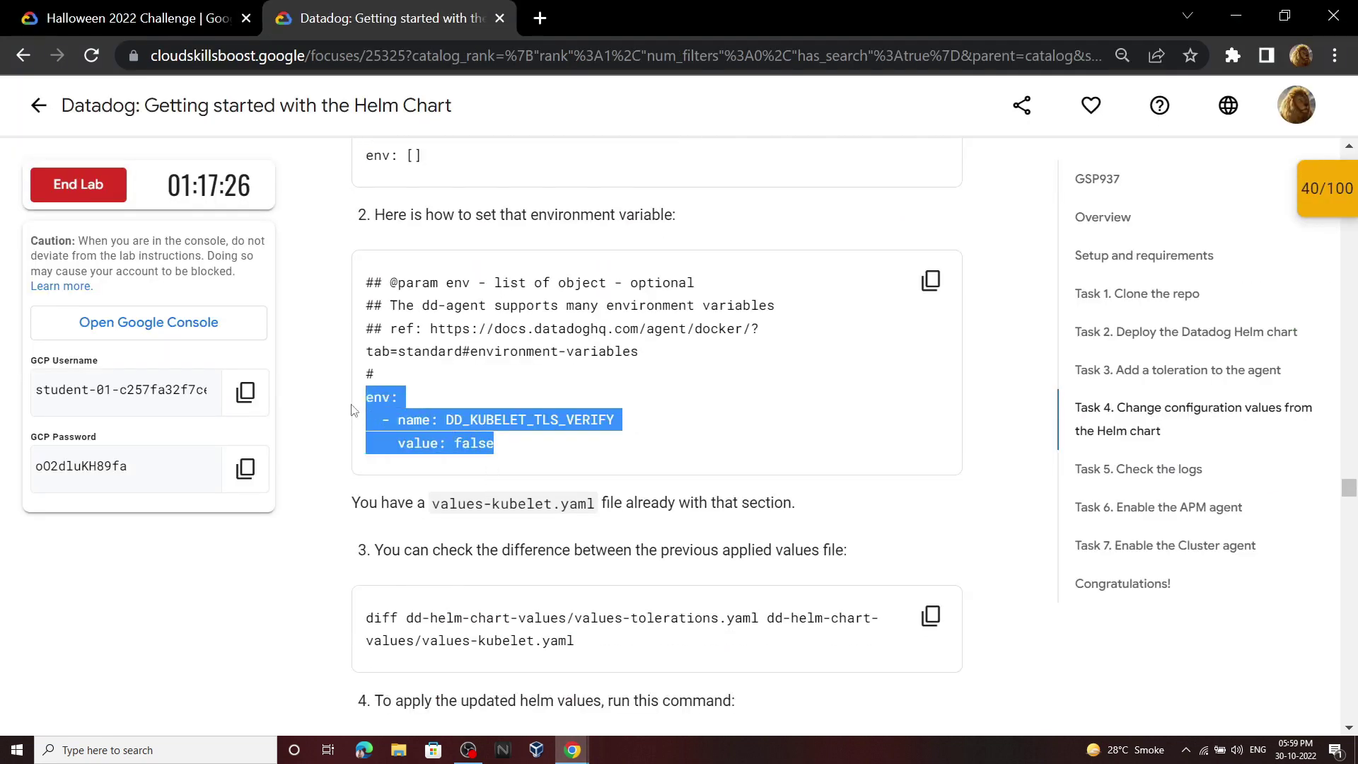
Step: Replace 'env: []' on line 1304 with DD_KUBELET_TLS_VERIFY set to false and save
left_click(573, 750)
left_click(496, 682)
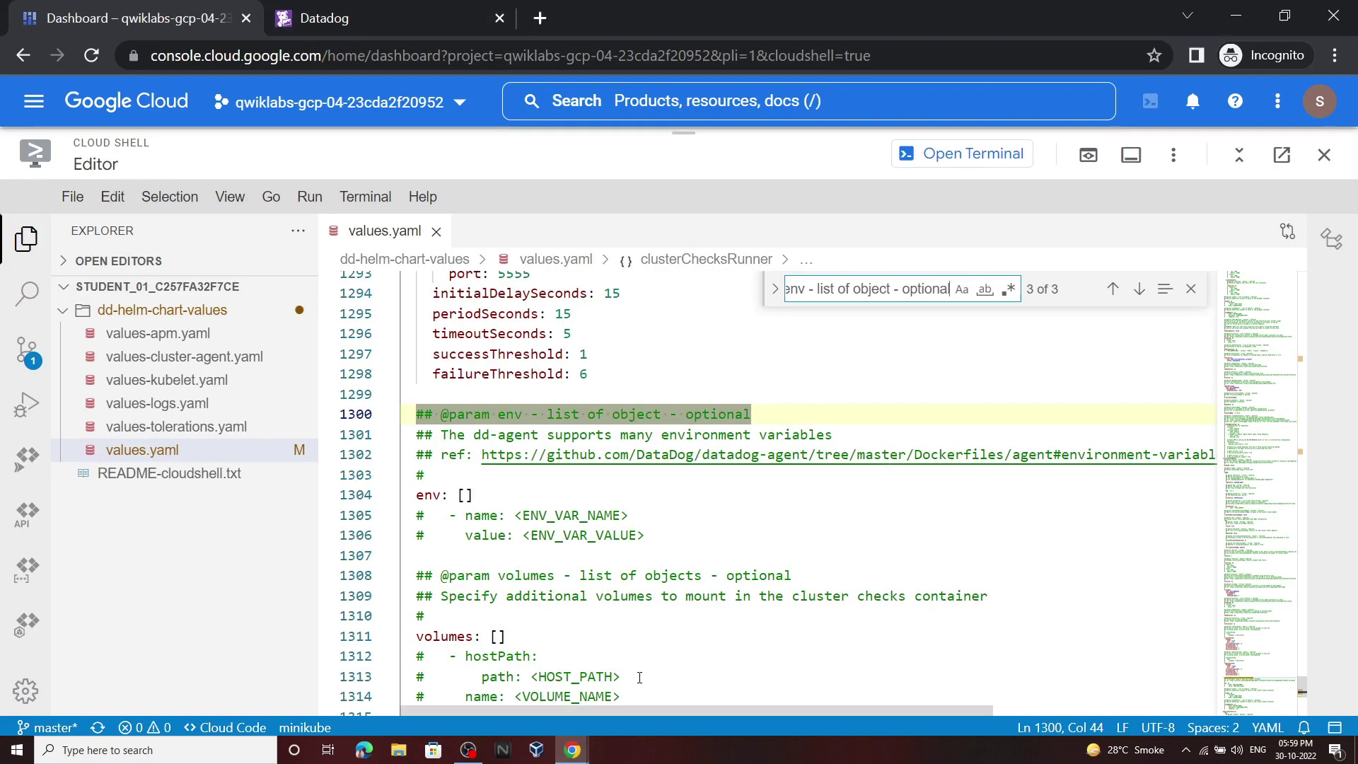
left_click_drag(472, 495, 423, 493)
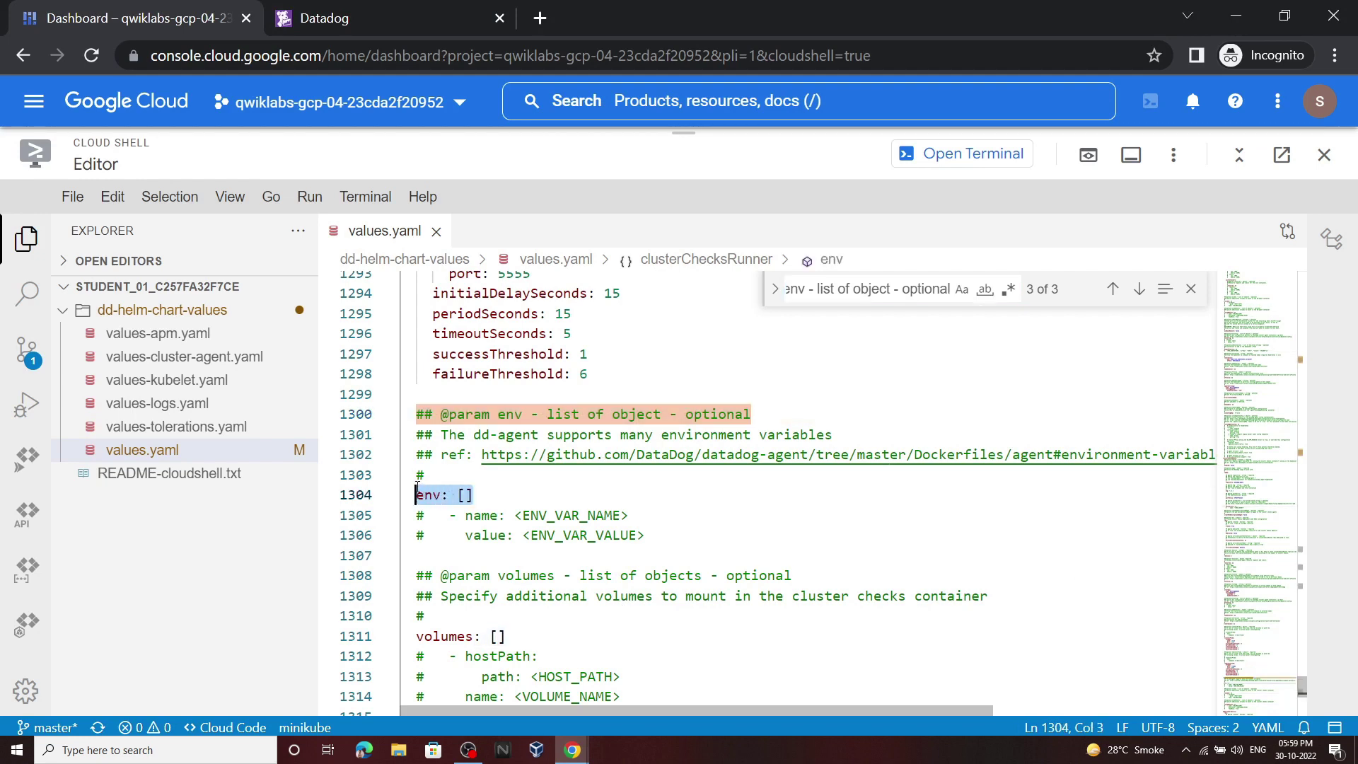
key("ctrl+v")
left_click(72, 196)
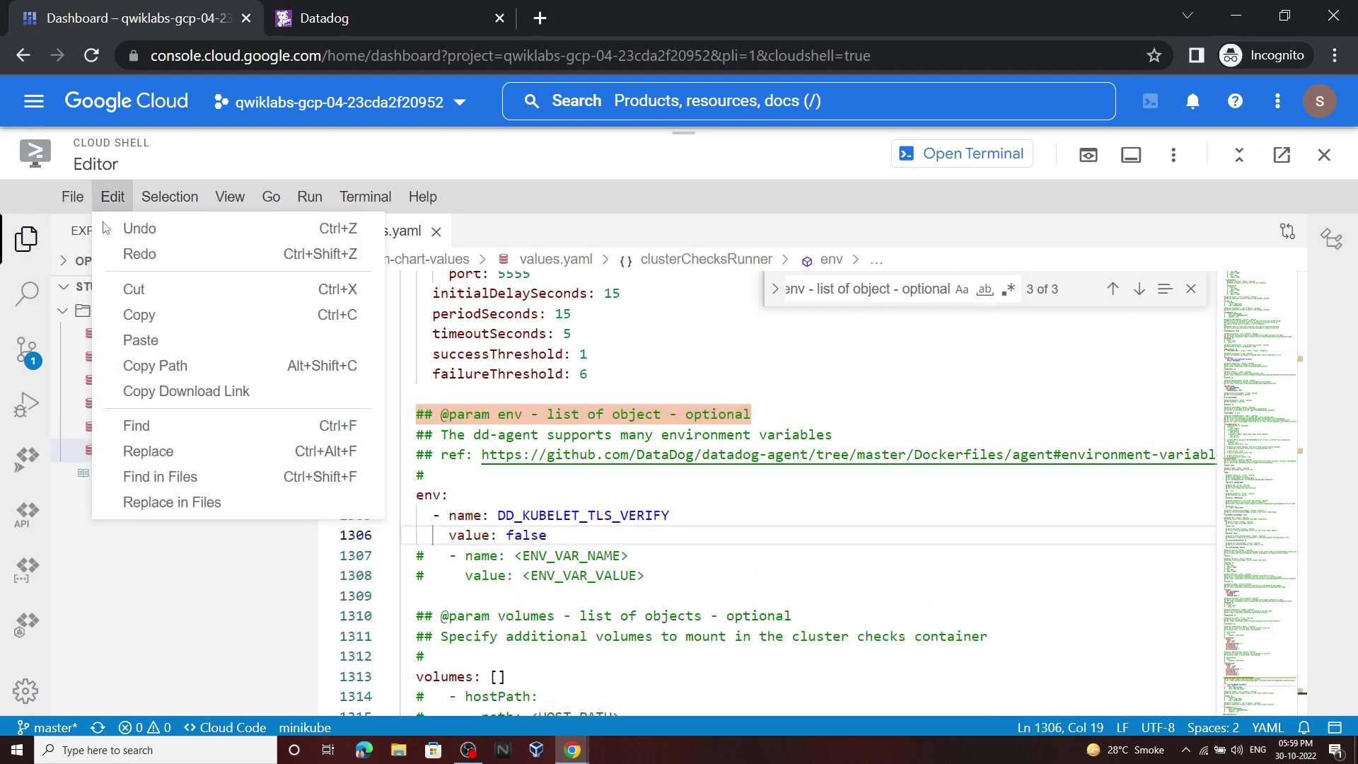
key("ctrl+s")
left_click(72, 197)
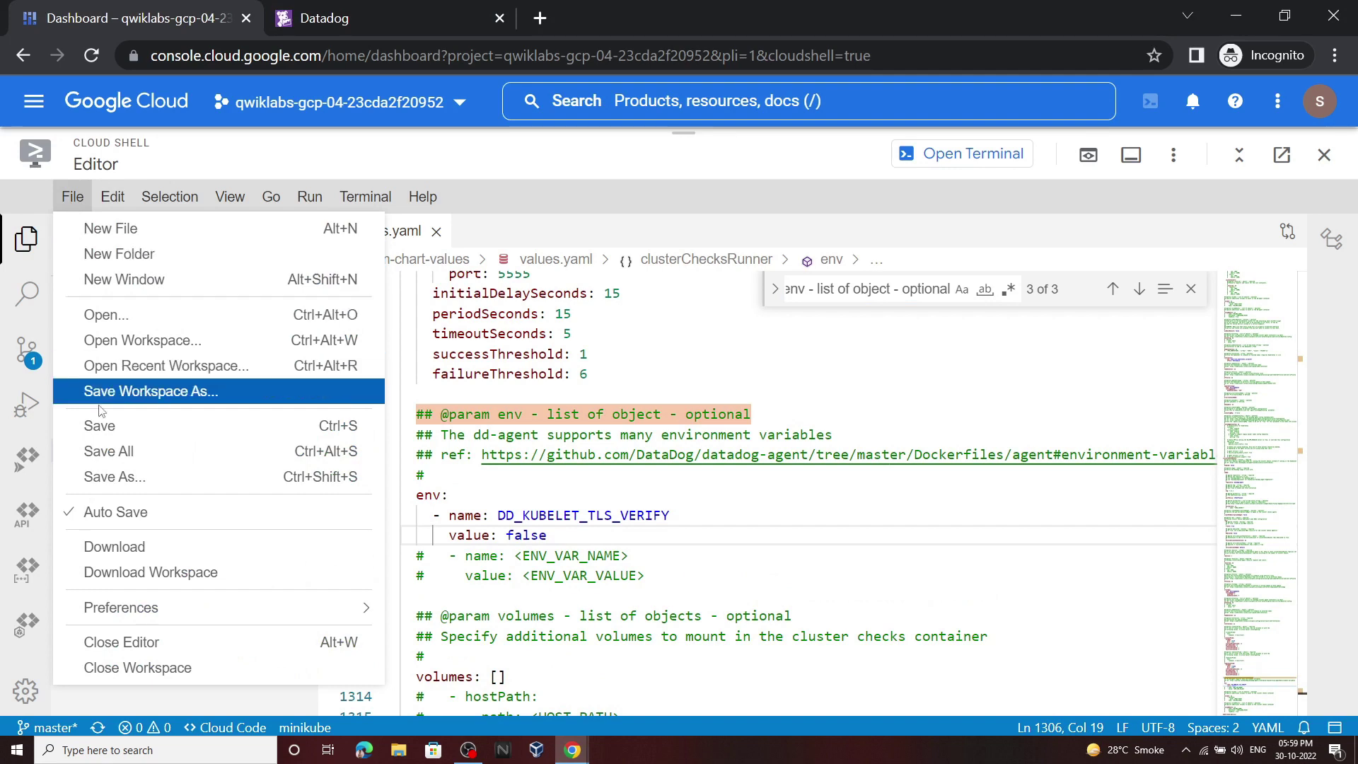
key("Escape")
left_click(934, 158)
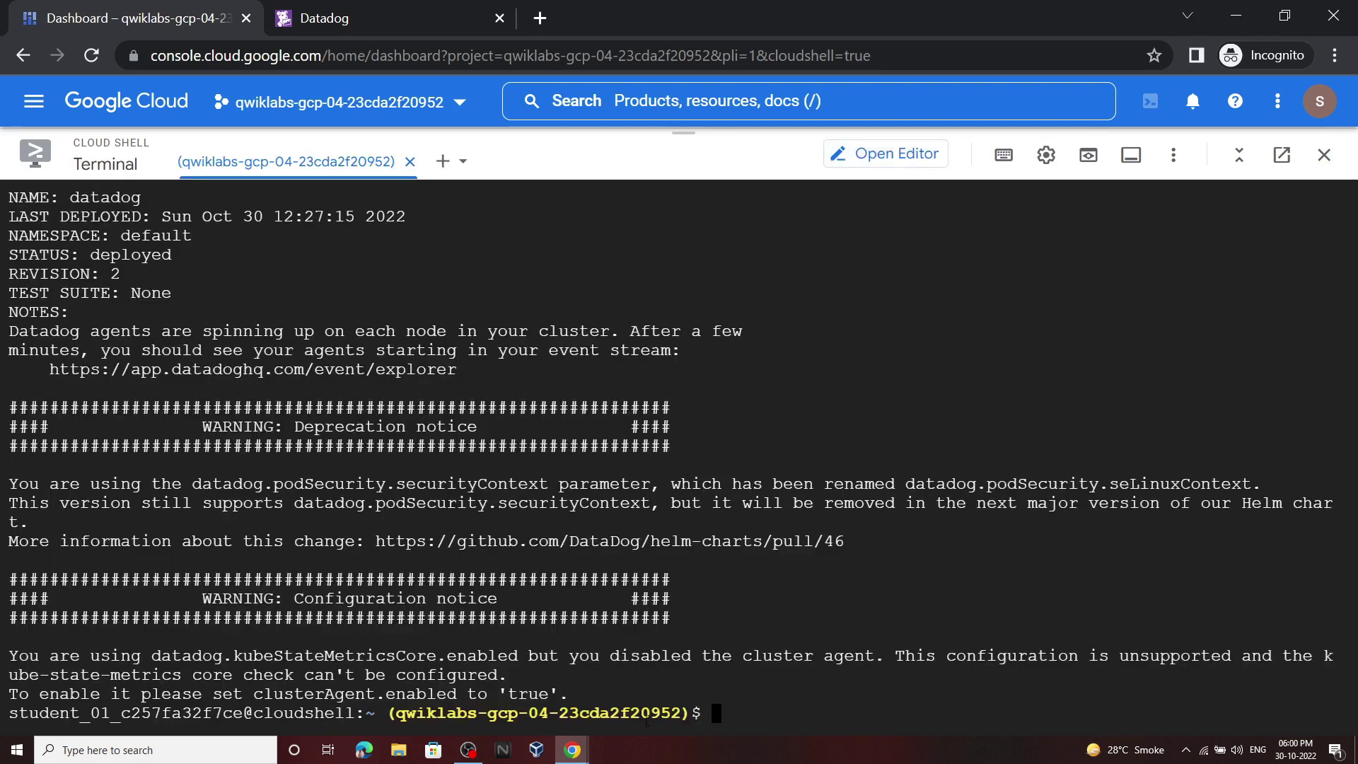
Step: Run the step 3 diff command in the Cloud Shell terminal
mouse_move(573, 750)
left_click(803, 697)
scroll(913, 574, "down", 3)
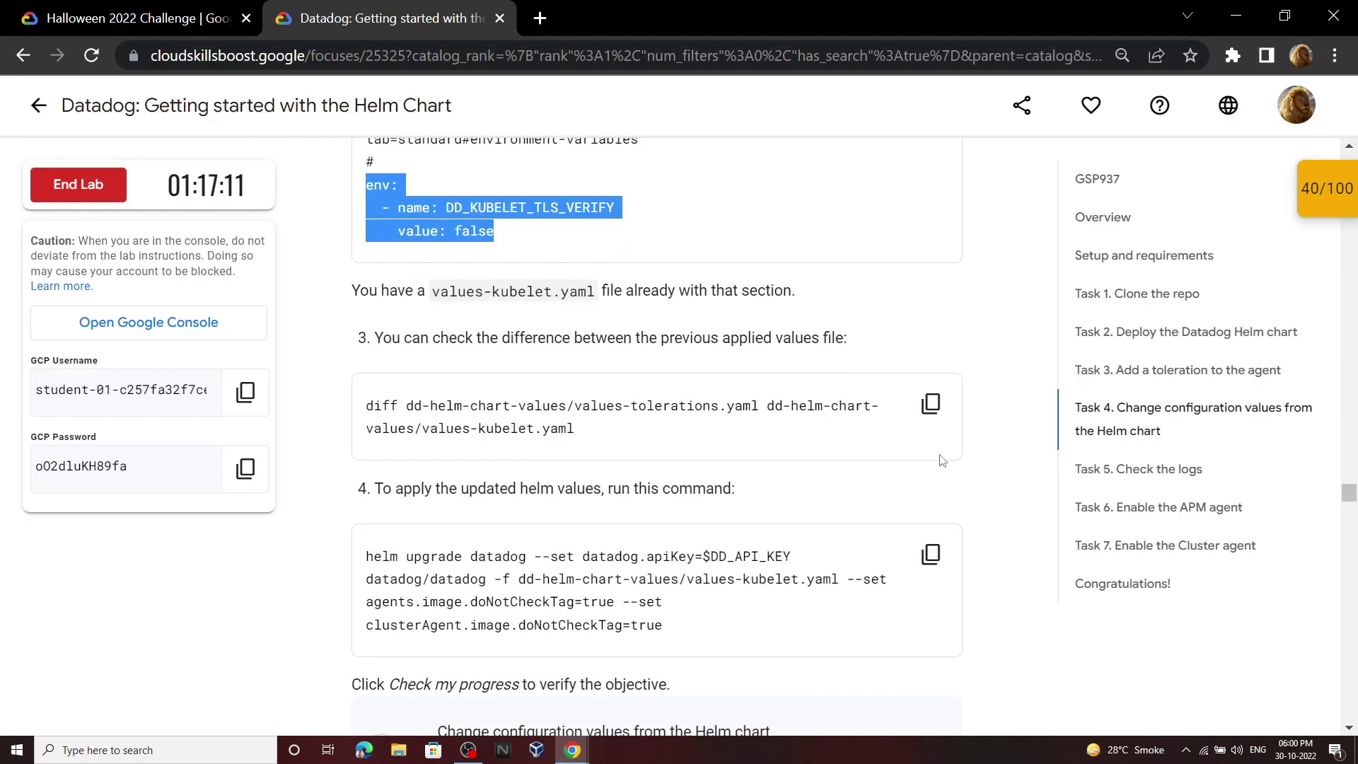
left_click(931, 404)
key("alt+Tab")
key("ctrl+v")
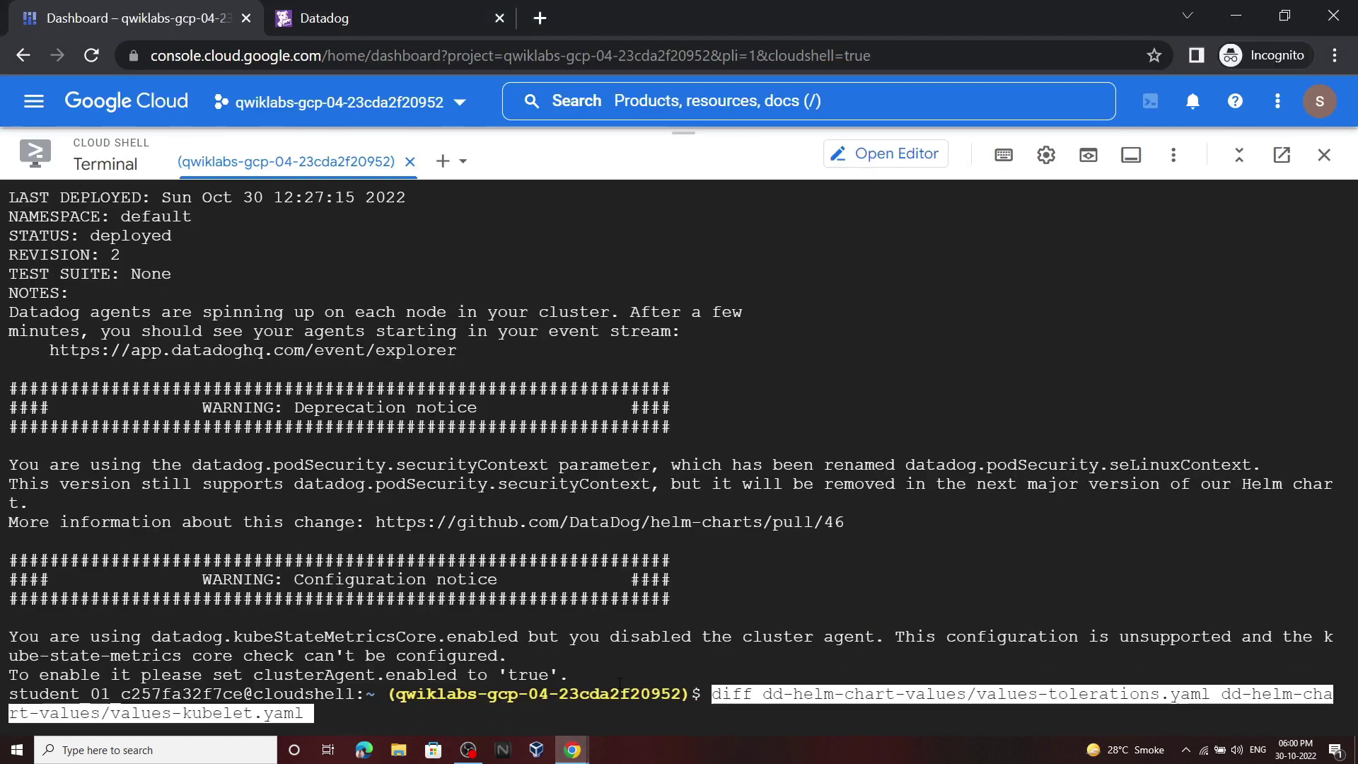
key("Return")
Step: Run the helm upgrade of the Datadog release with values-kubelet.yaml
mouse_move(574, 750)
left_click(435, 671)
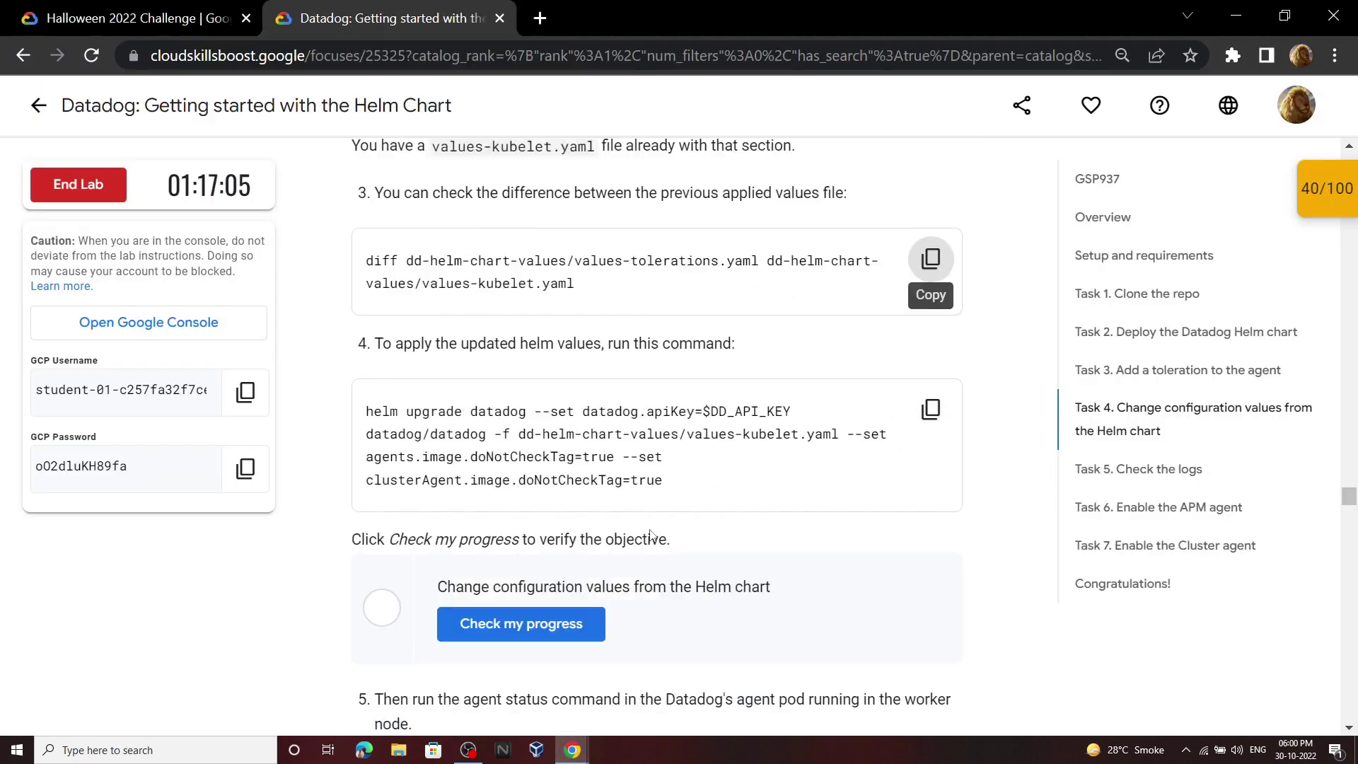
scroll(849, 283, "down", 5)
scroll(927, 241, "up", 2)
left_click(931, 236)
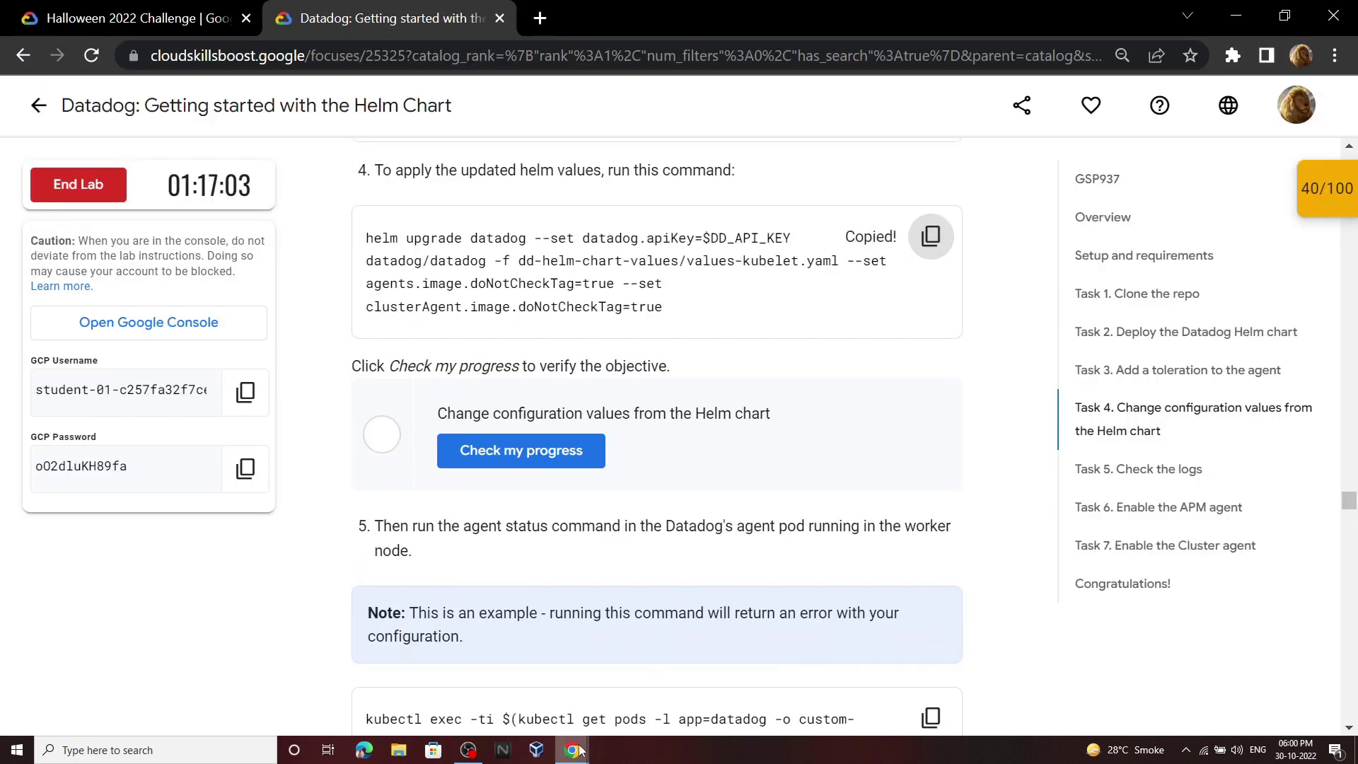
key("alt+Tab")
key("ctrl+v")
key("Return")
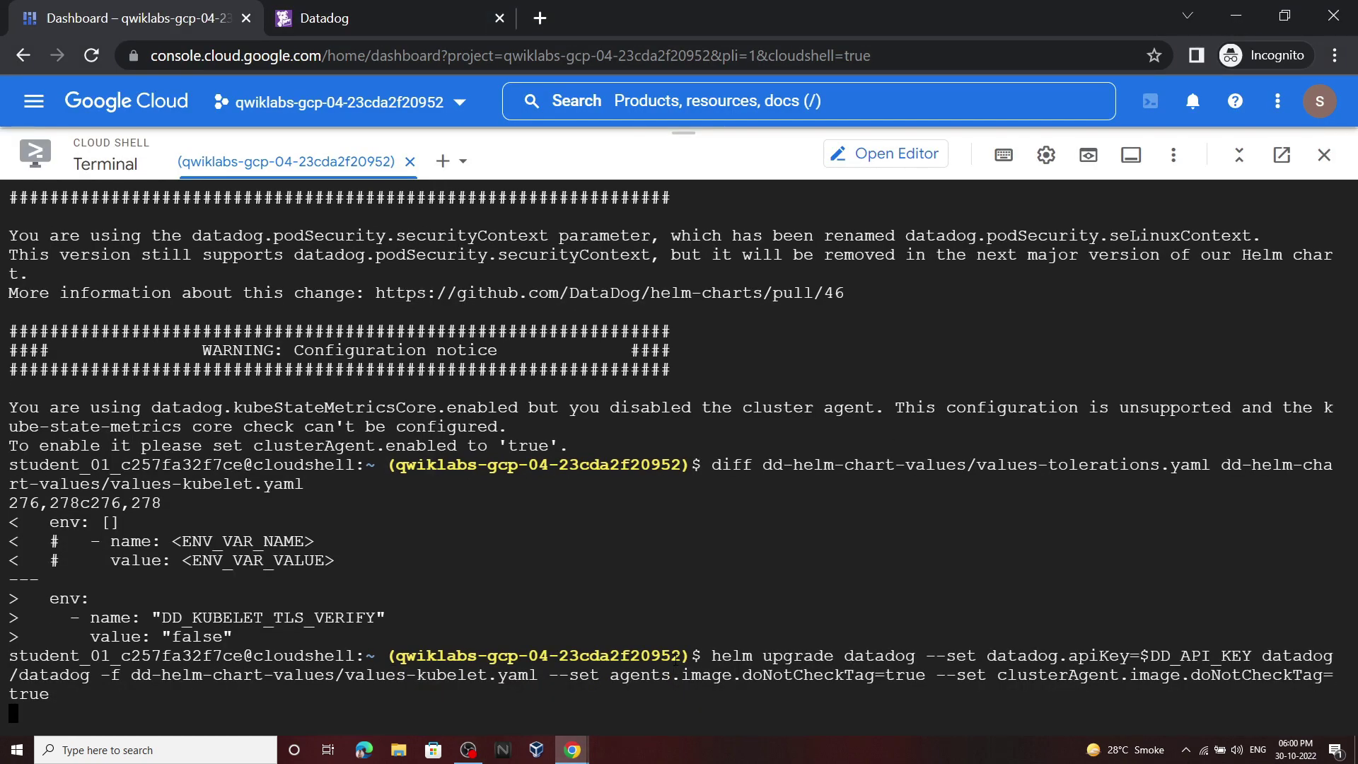
Step: Check Task 4 progress until the Change configuration values check reads Assessment Completed
key("alt+Tab")
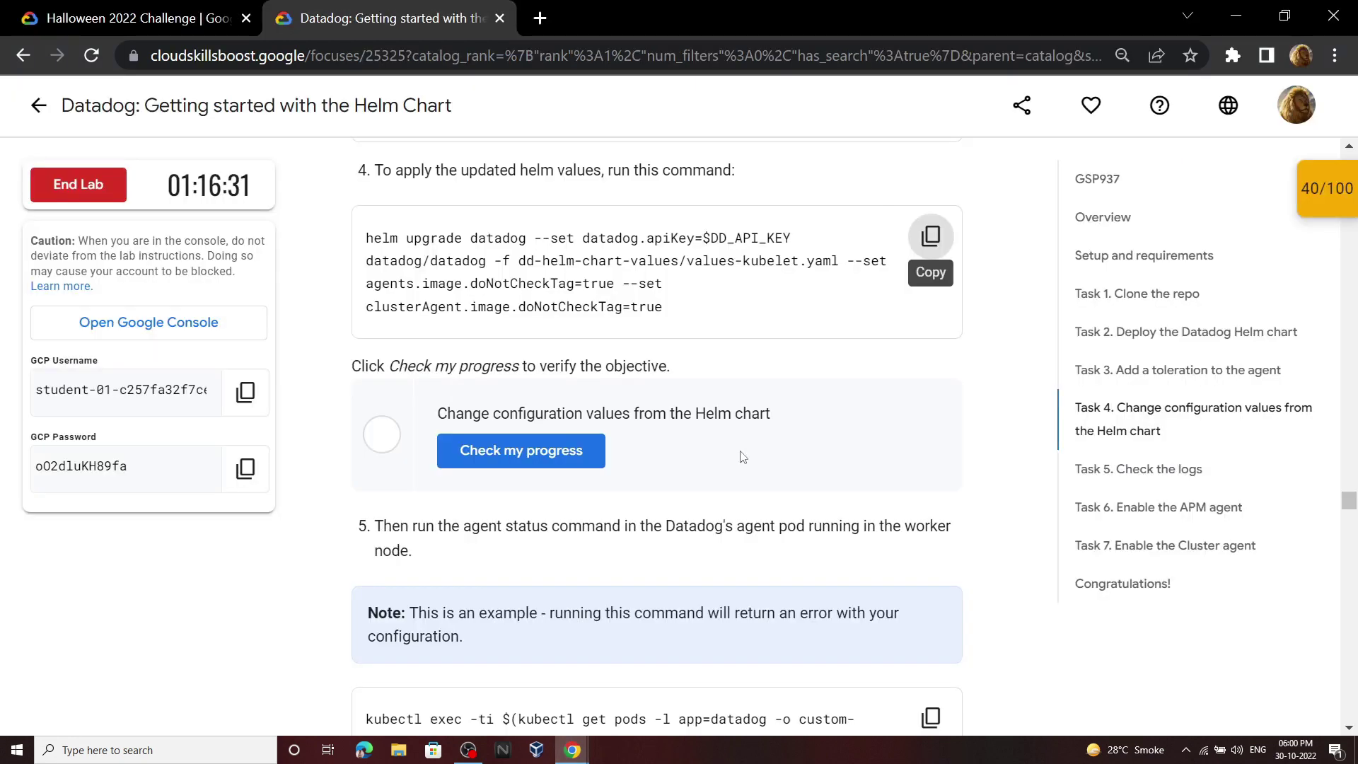
left_click(538, 451)
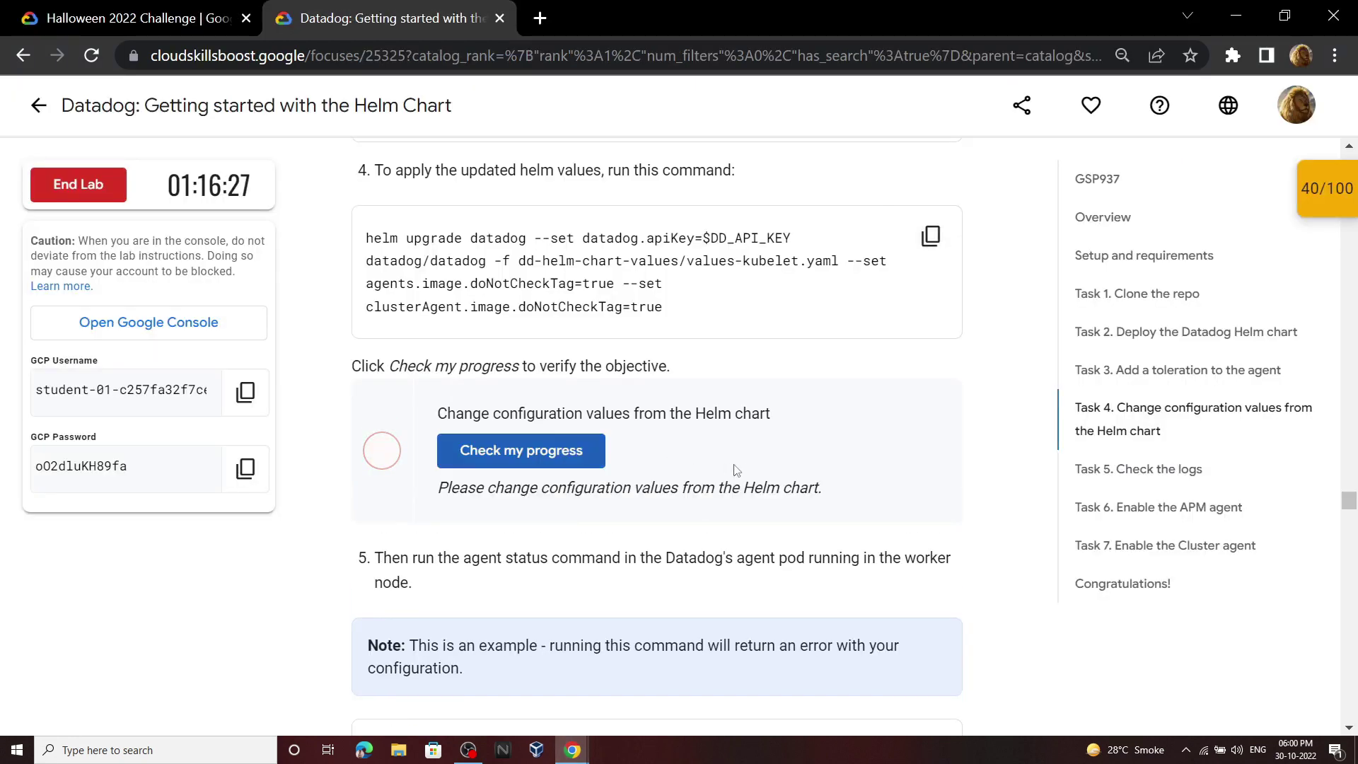
left_click(591, 454)
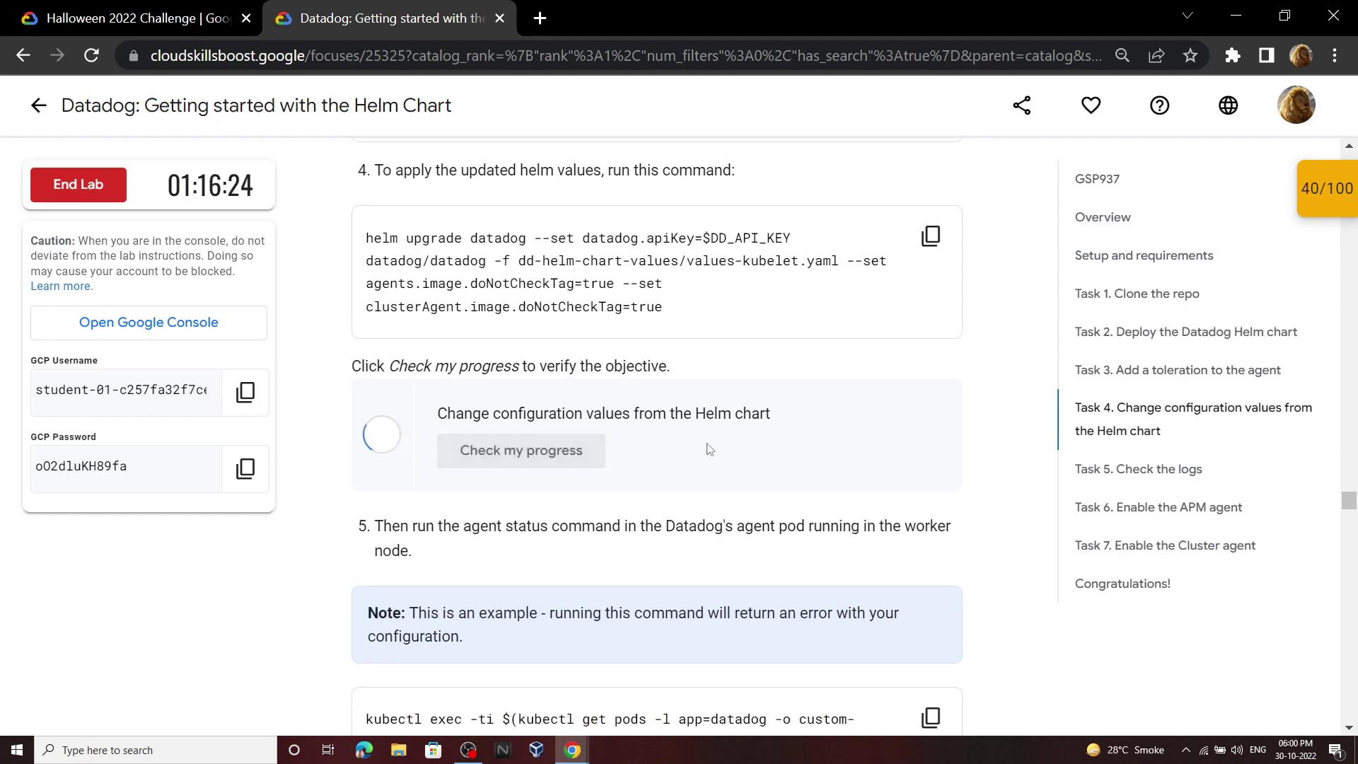
scroll(709, 449, "down", 4)
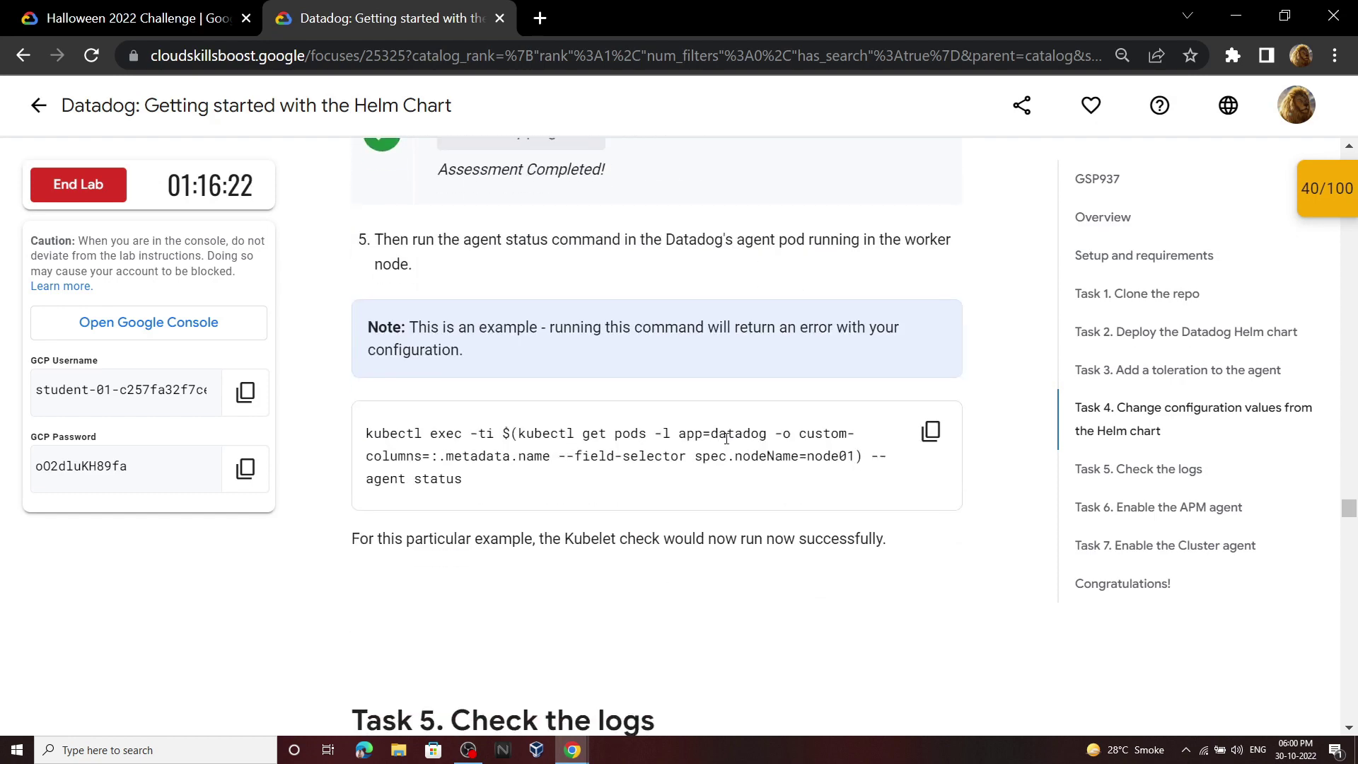
left_click_drag(409, 322, 507, 359)
Step: Run the Task 5 kubectl exec agent status command in Cloud Shell
left_click(507, 360)
scroll(507, 359, "down", 9)
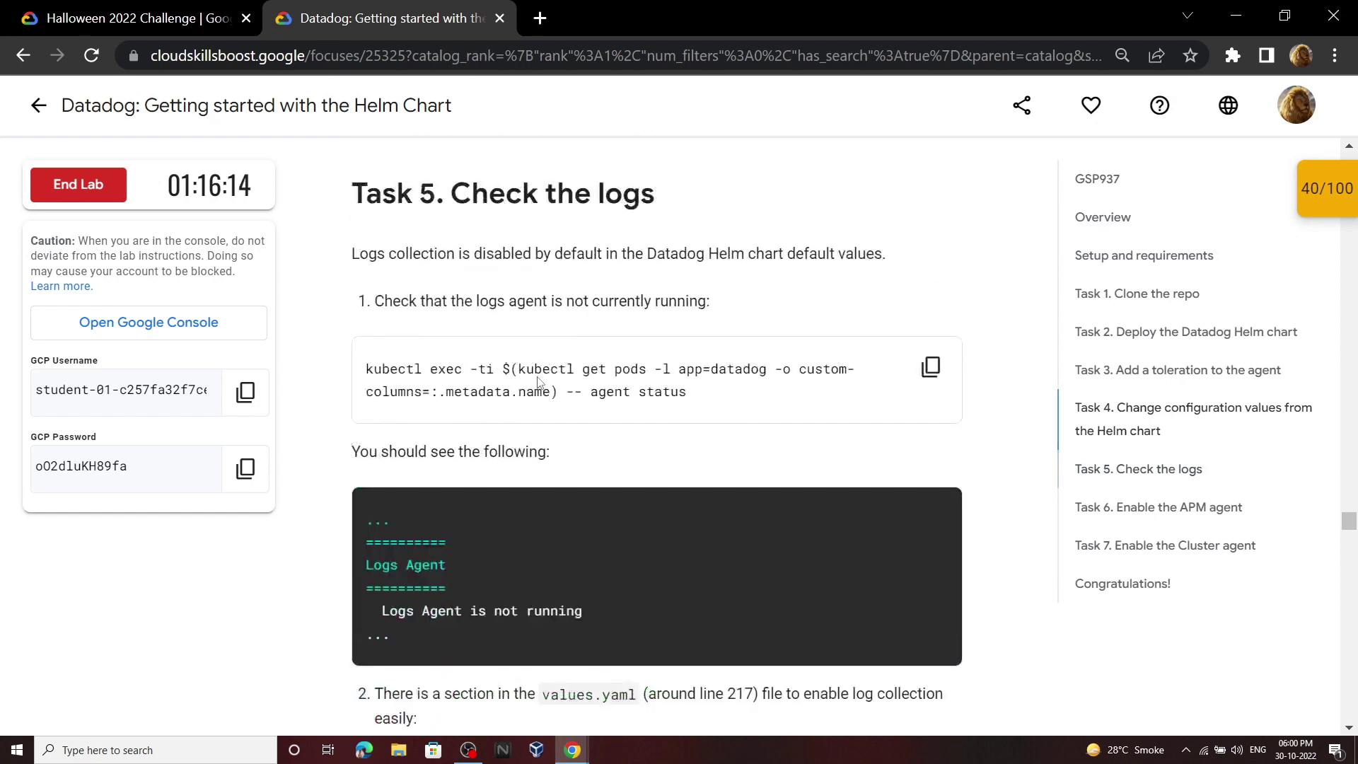
left_click(931, 257)
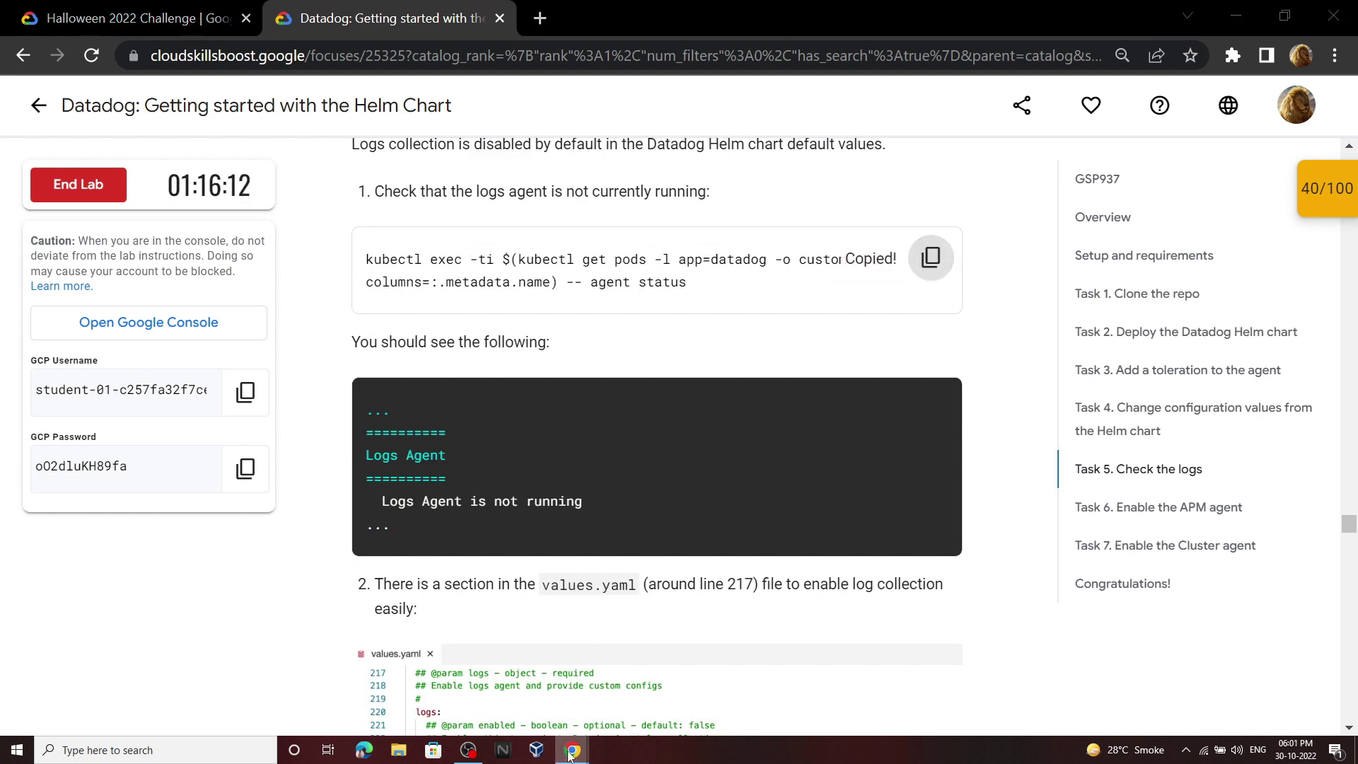
mouse_move(573, 750)
left_click(663, 693)
key("ctrl+v")
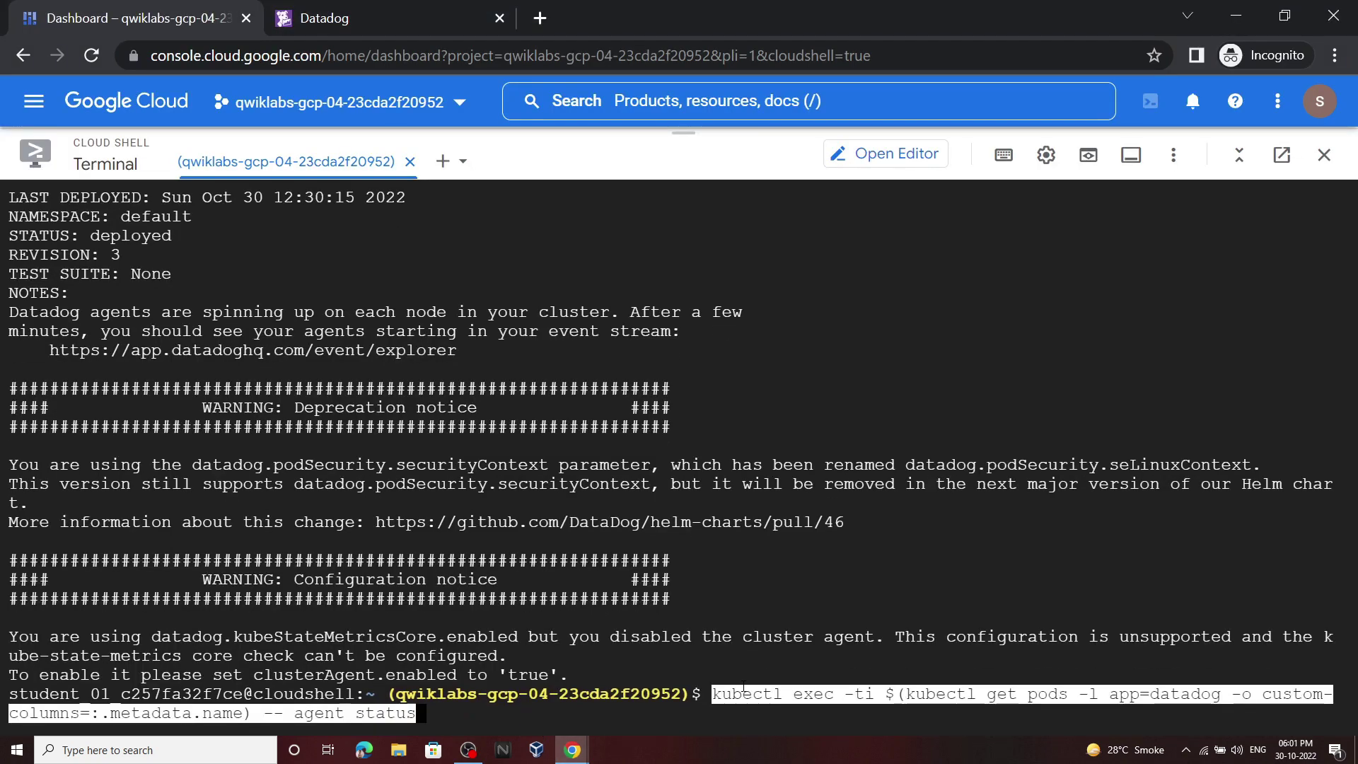
key("Return")
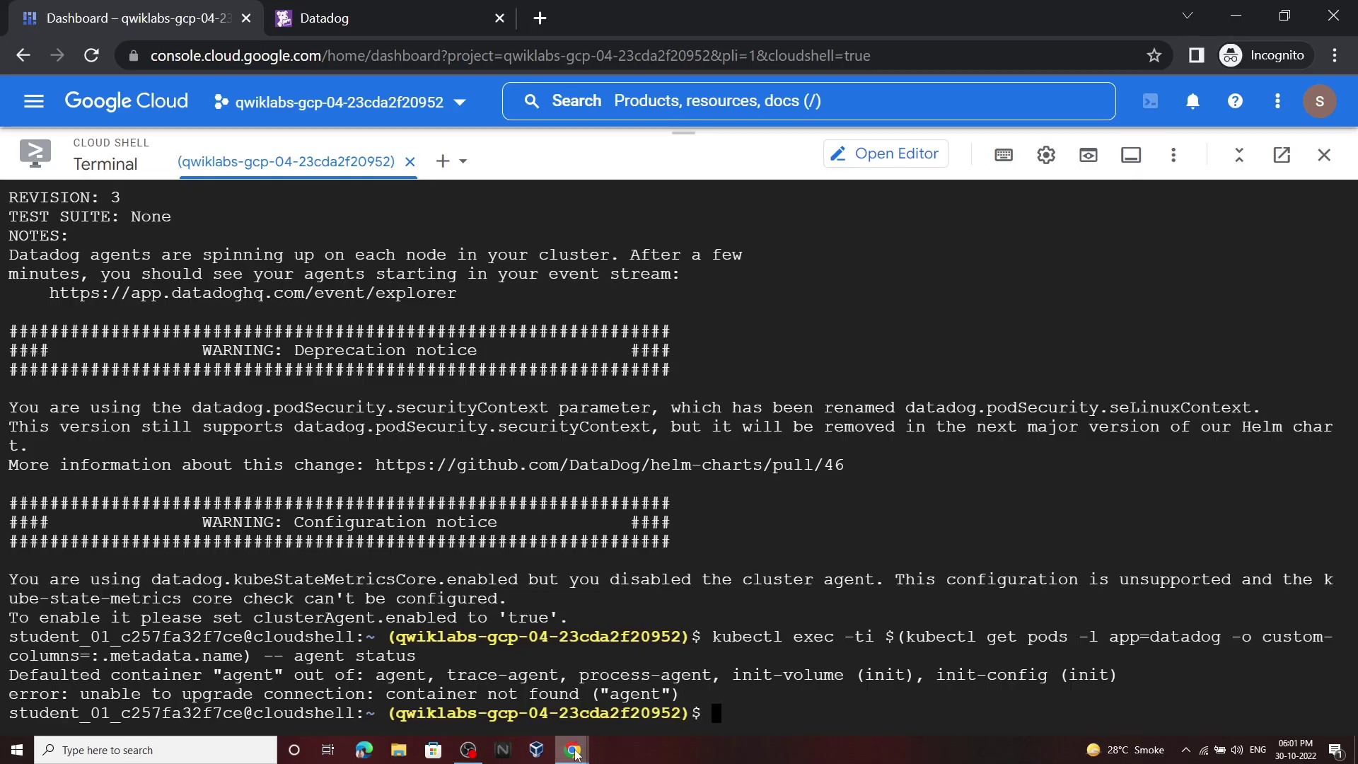
Step: Rerun the agent status command and locate the 'Logs Agent is not running' line
mouse_move(573, 749)
left_click(507, 654)
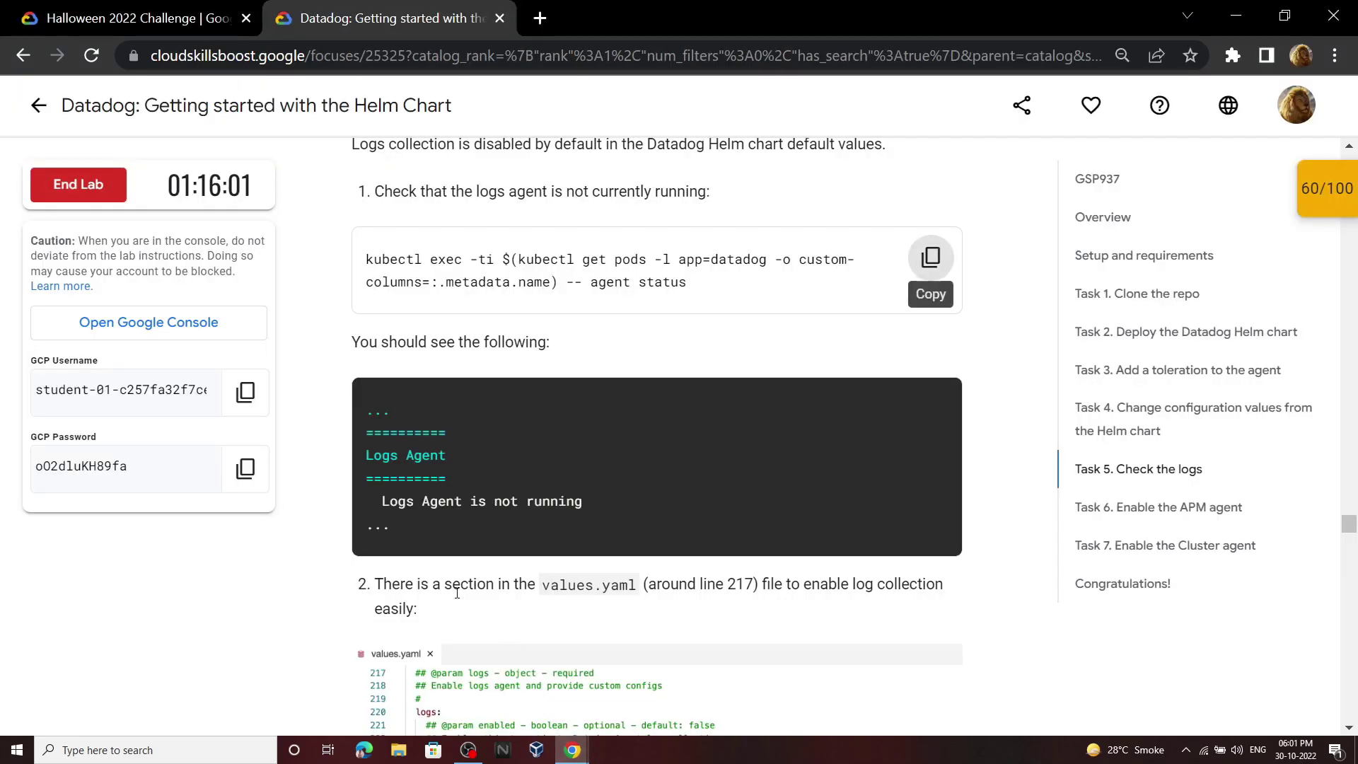
left_click(929, 259)
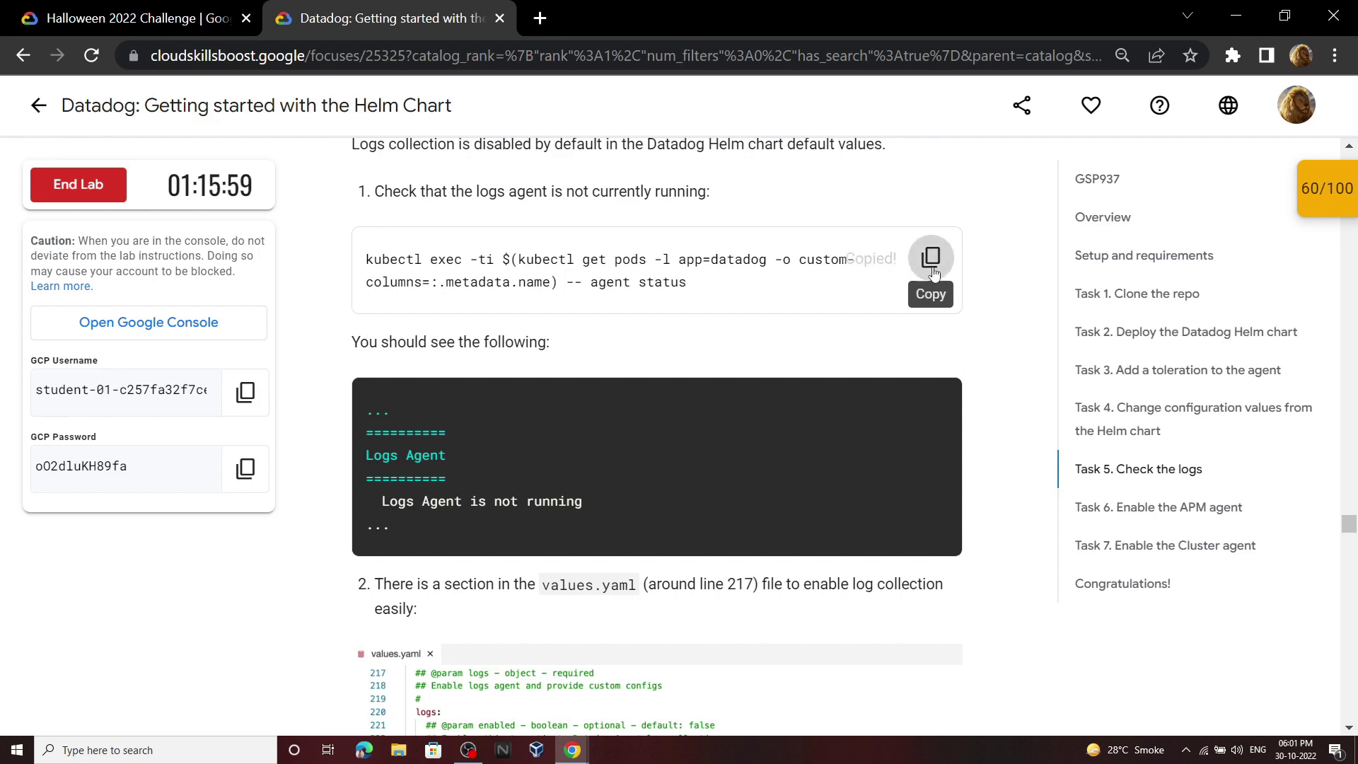
mouse_move(573, 750)
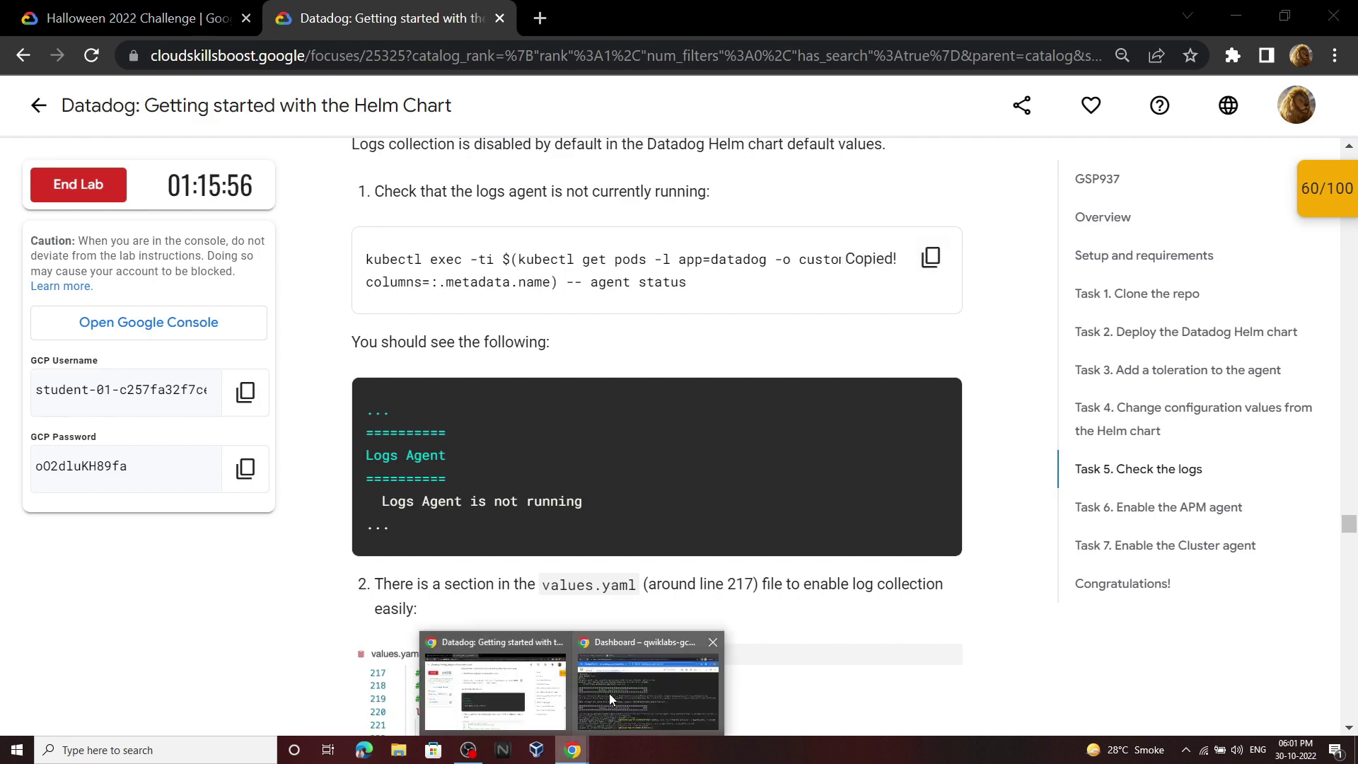
left_click(609, 694)
key("ctrl+v")
key("Return")
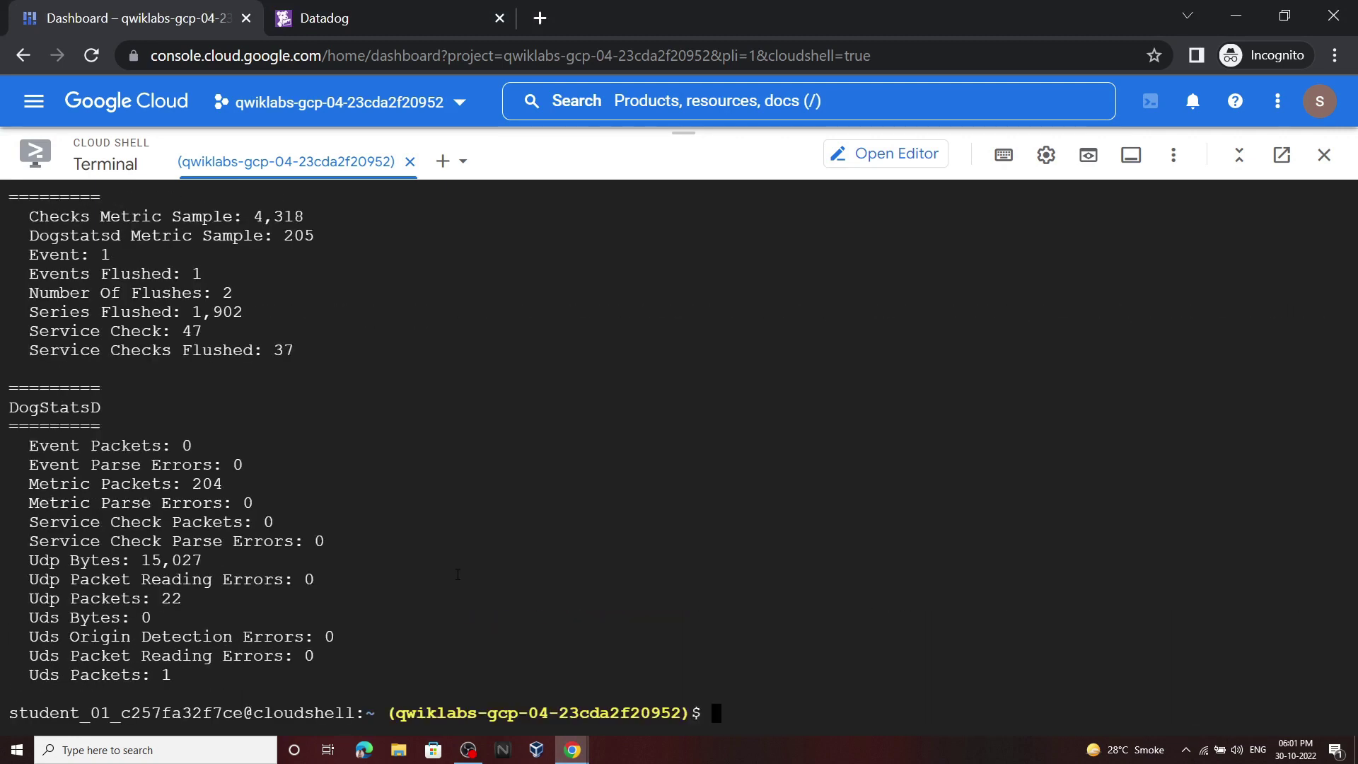
scroll(449, 573, "up", 10)
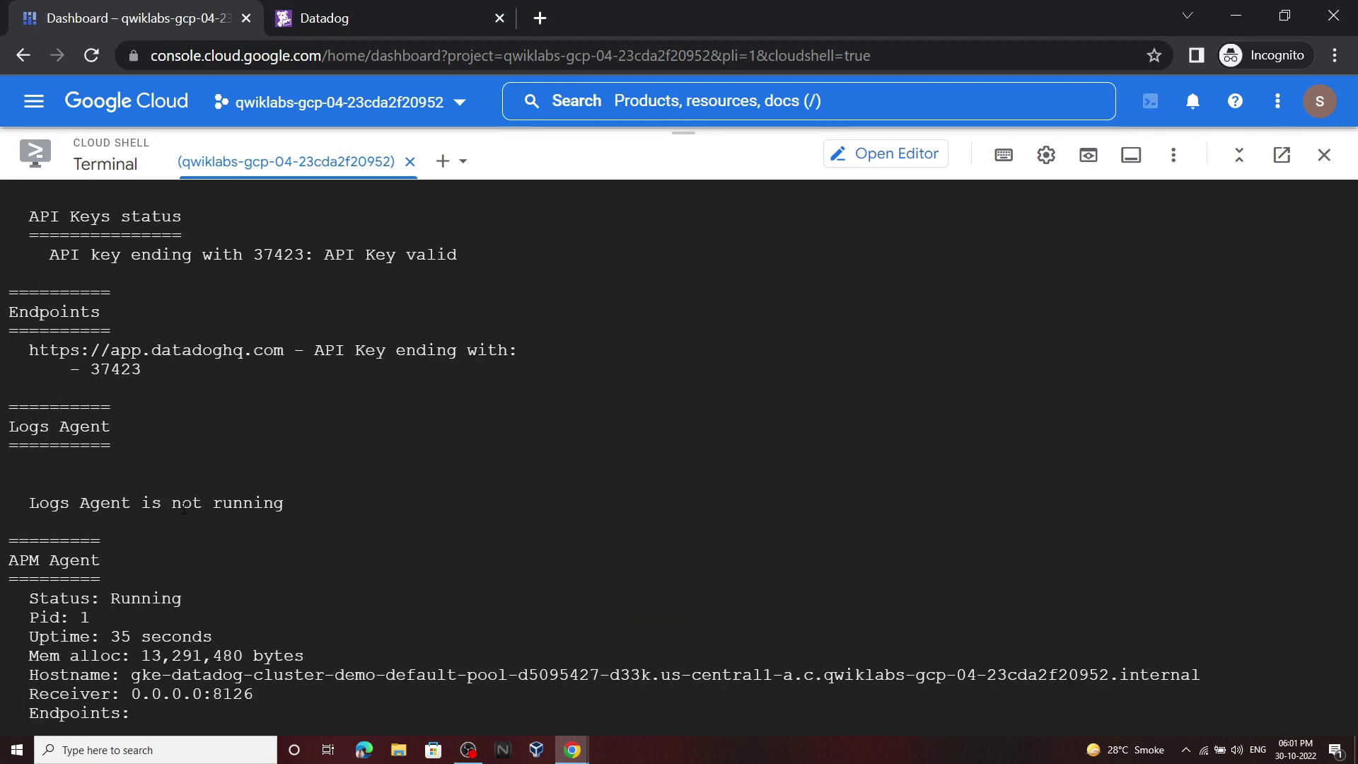
left_click_drag(39, 506, 287, 508)
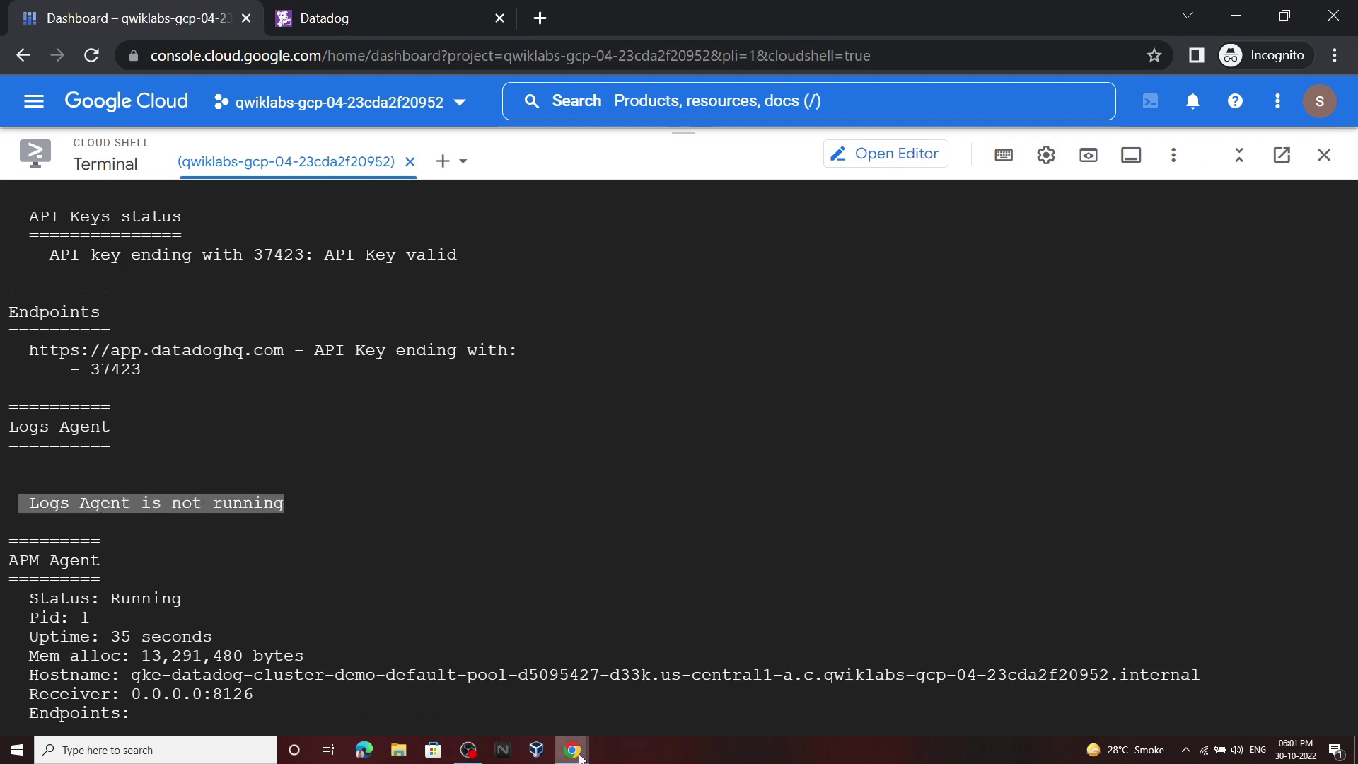
Step: Scroll the lab instructions to the values.yaml log-collection step at line 217
mouse_move(578, 756)
left_click(497, 682)
scroll(853, 398, "down", 5)
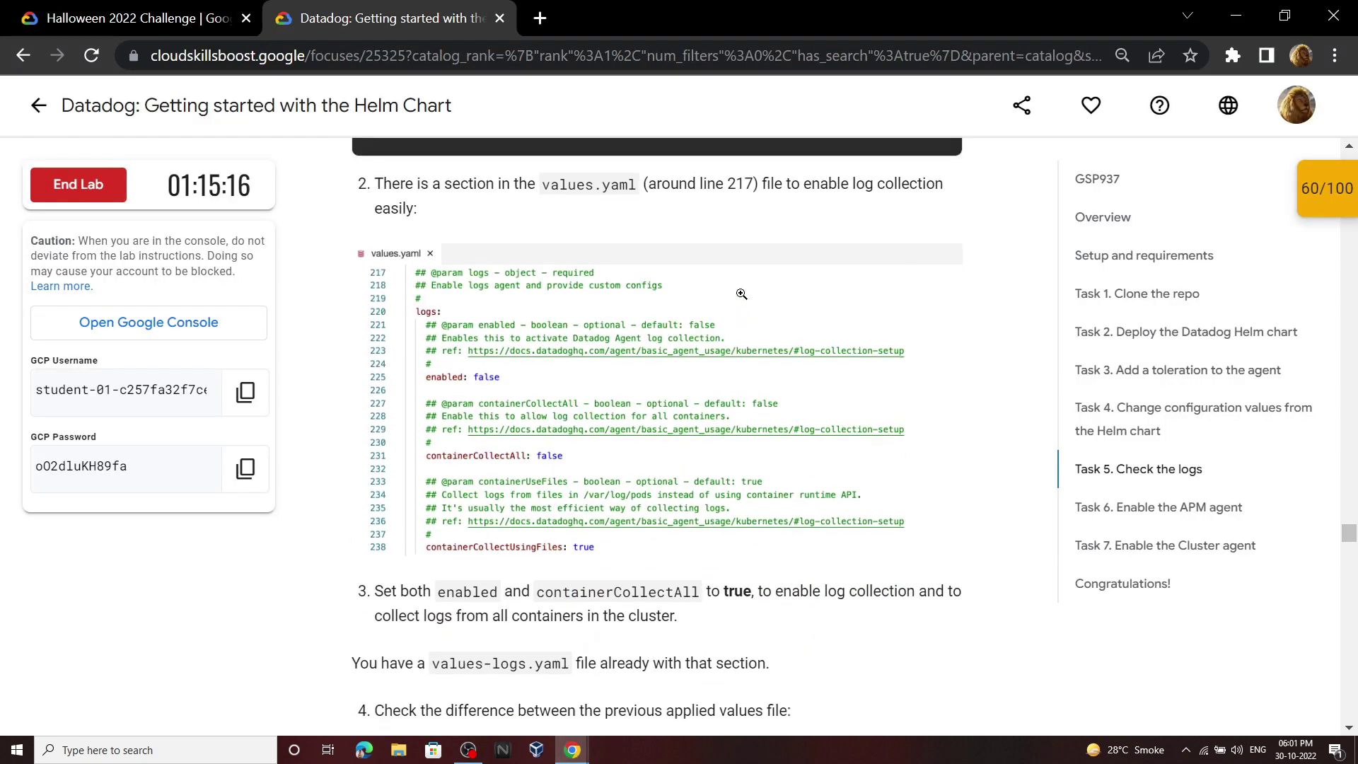
scroll(742, 294, "up", 1)
left_click_drag(543, 266, 765, 270)
left_click(760, 298)
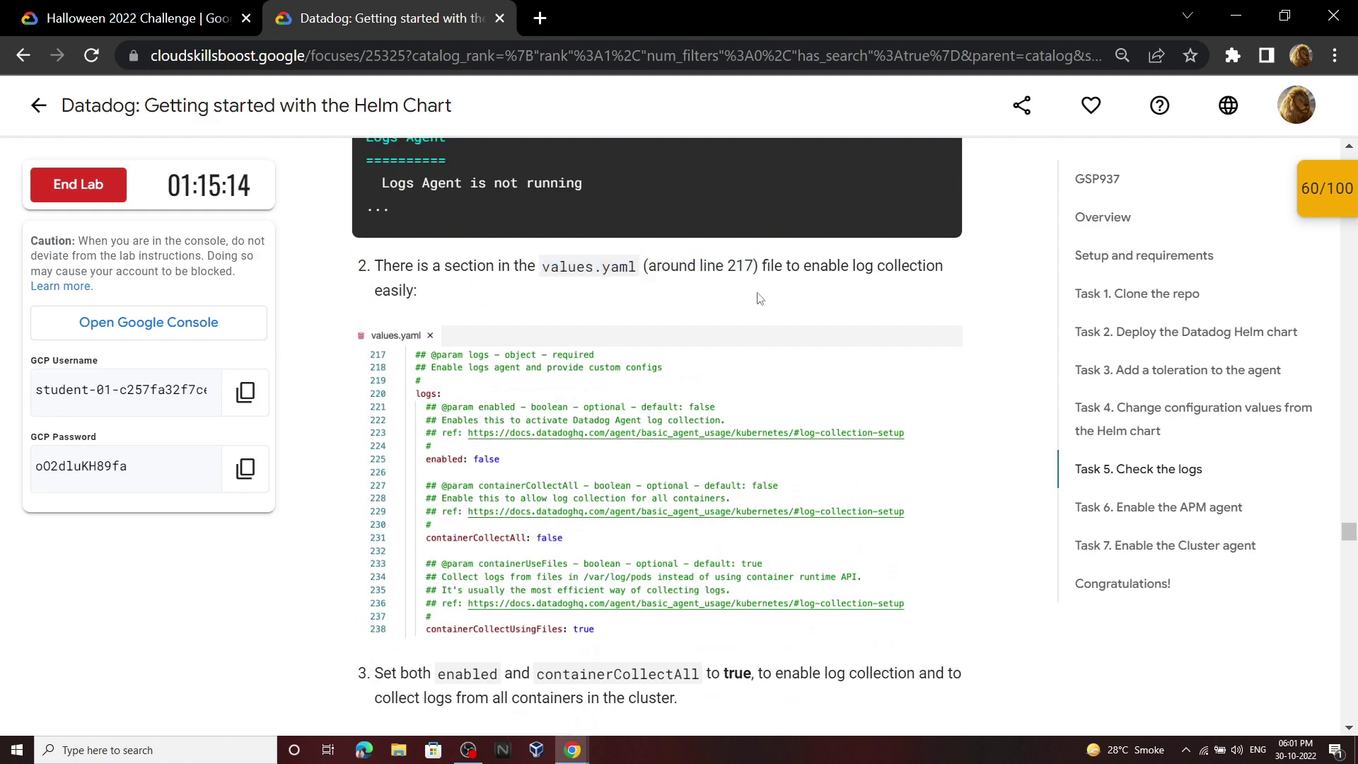
scroll(759, 298, "down", 3)
Step: Close the in-file search and scroll values.yaml to the logs section at line 217
scroll(746, 367, "up", 2)
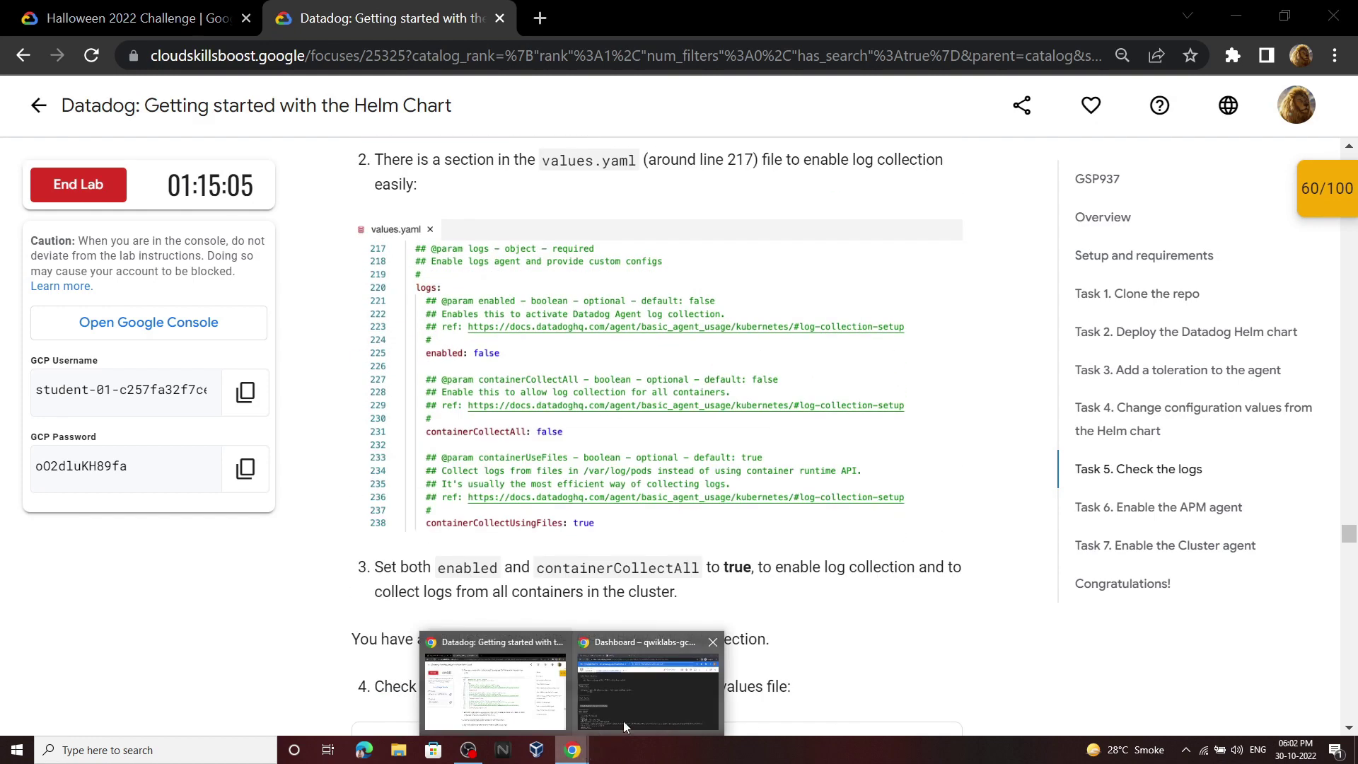
key("alt+Tab")
left_click(902, 154)
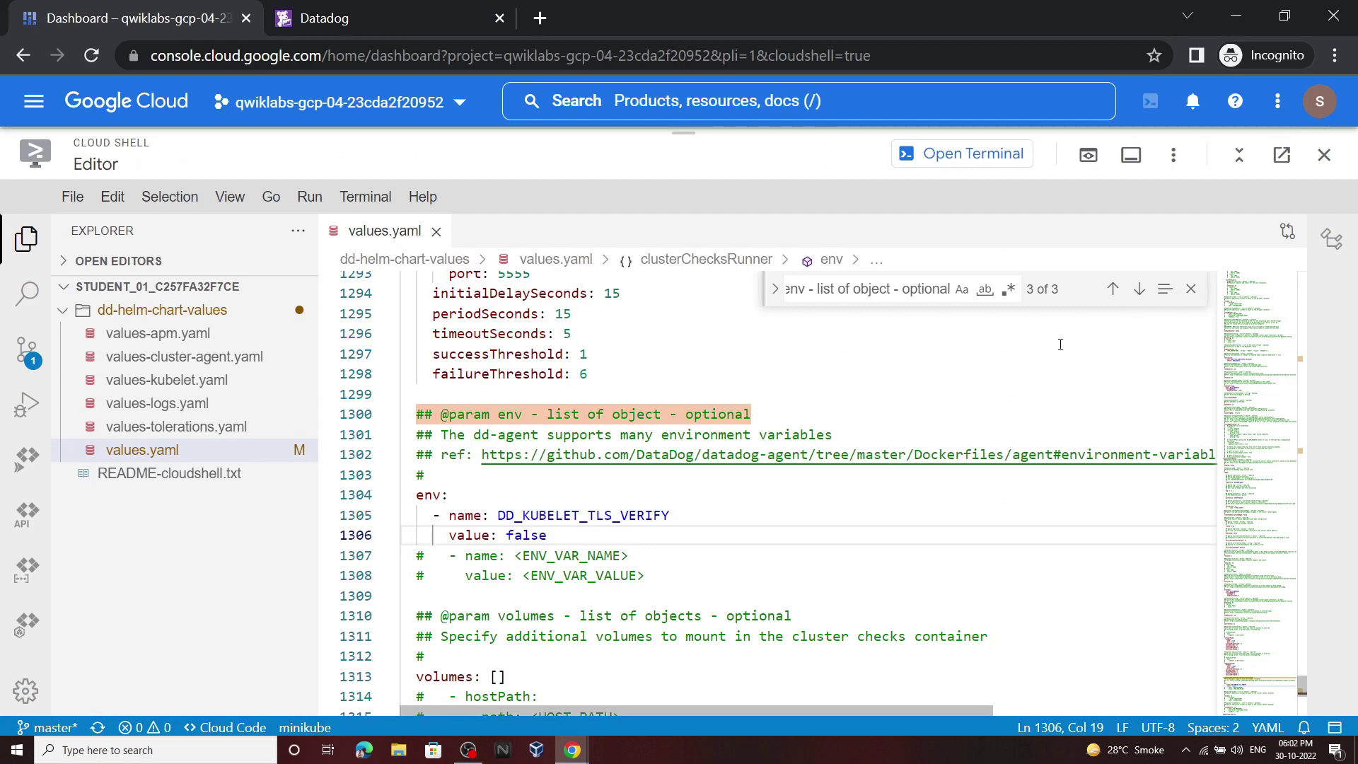
left_click(1192, 292)
scroll(1091, 343, "up", 6)
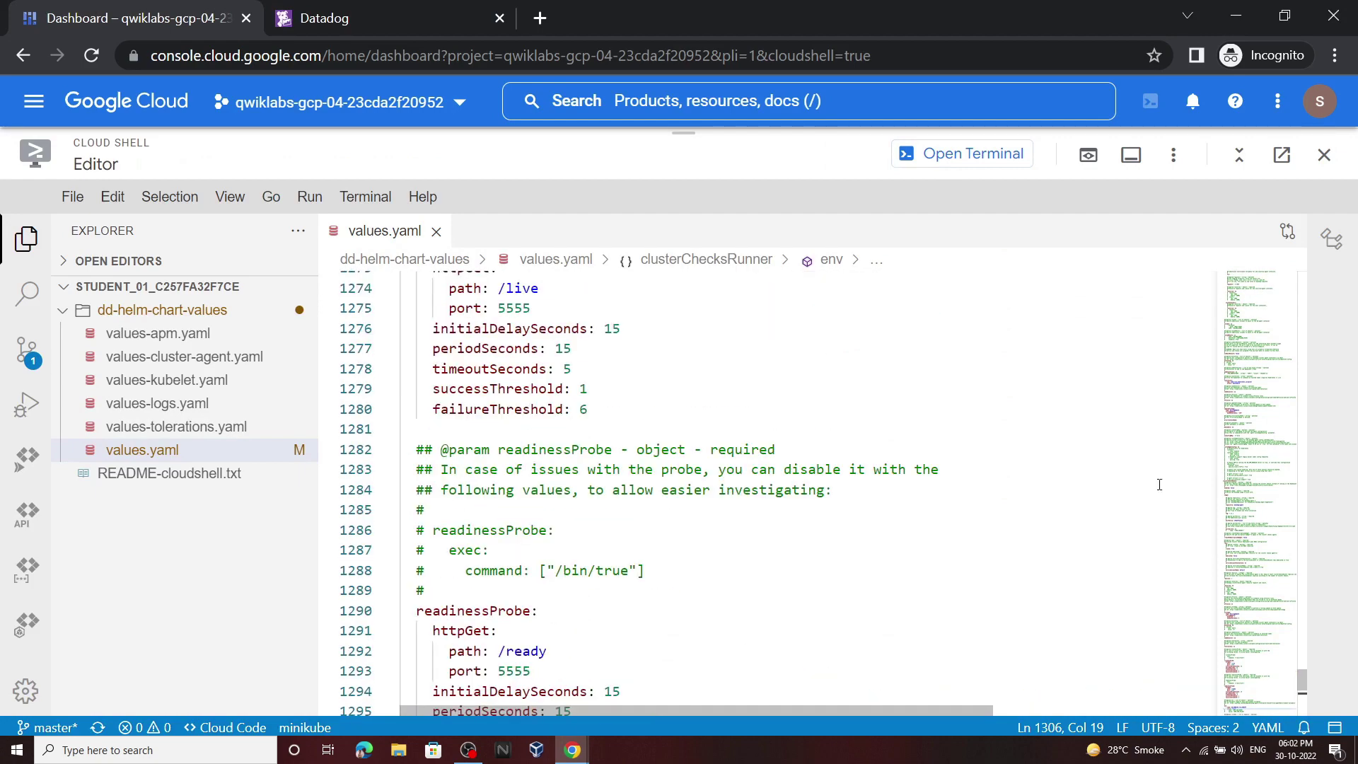
scroll(1304, 654, "up", 4)
left_click_drag(1303, 676, 1303, 351)
scroll(762, 448, "up", 4)
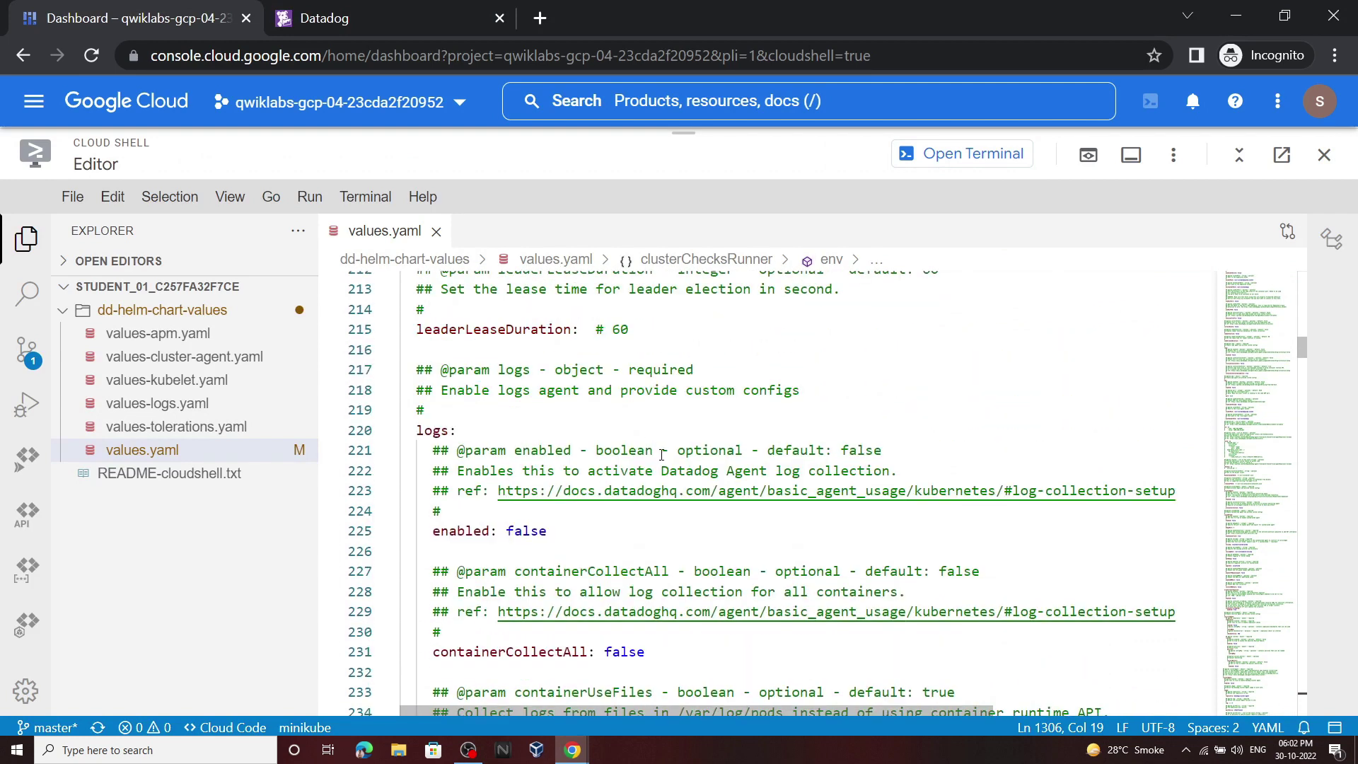
scroll(577, 458, "down", 1)
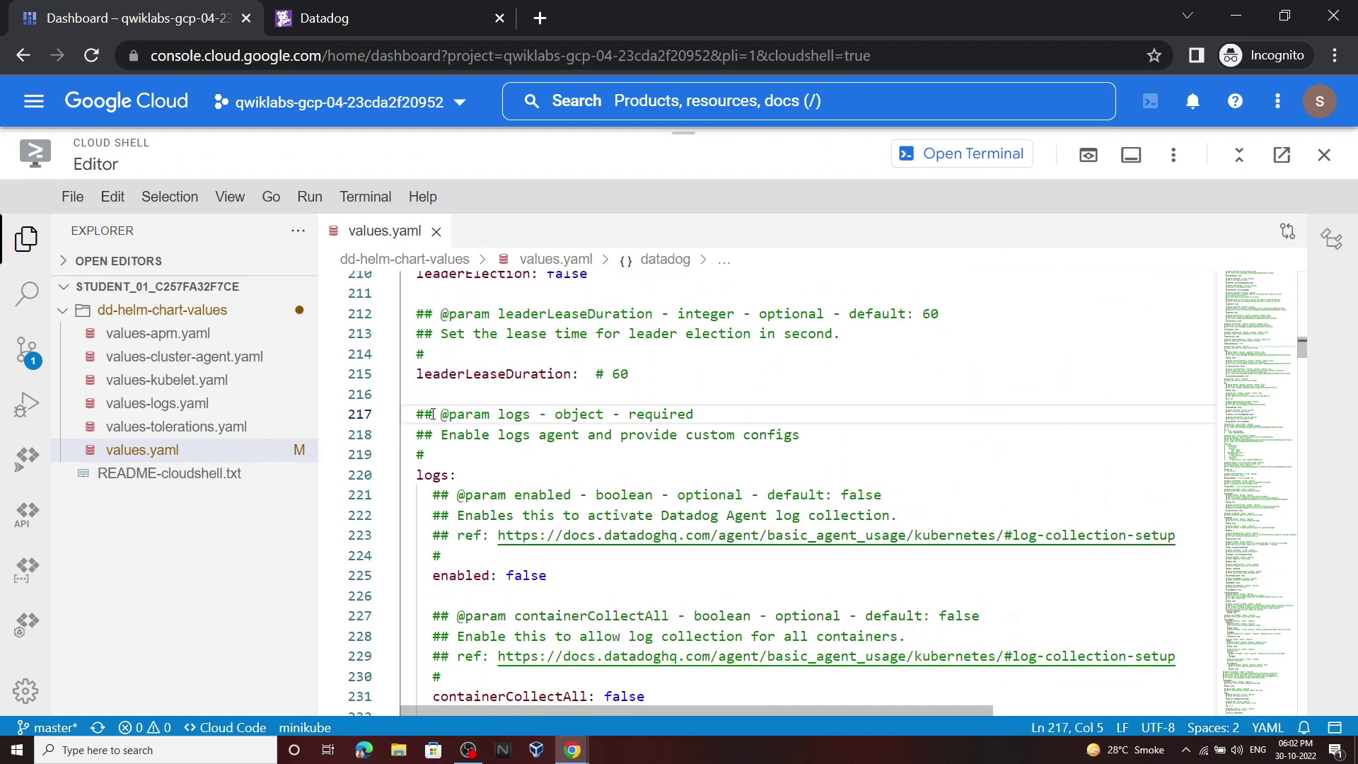
left_click(449, 386)
scroll(578, 414, "down", 3)
scroll(578, 414, "down", 2)
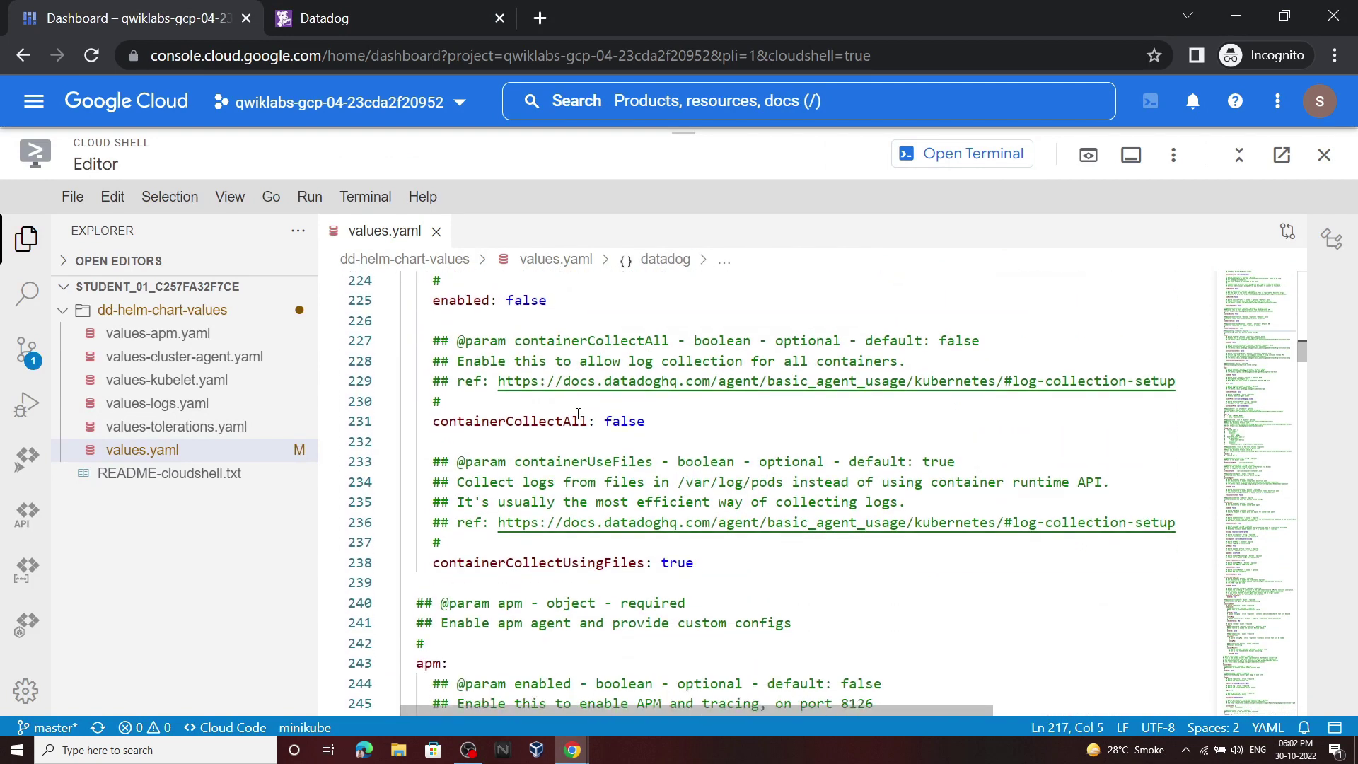
scroll(577, 413, "up", 2)
Step: Change the logs enabled and containerCollectAll values from false to true
double_click(543, 414)
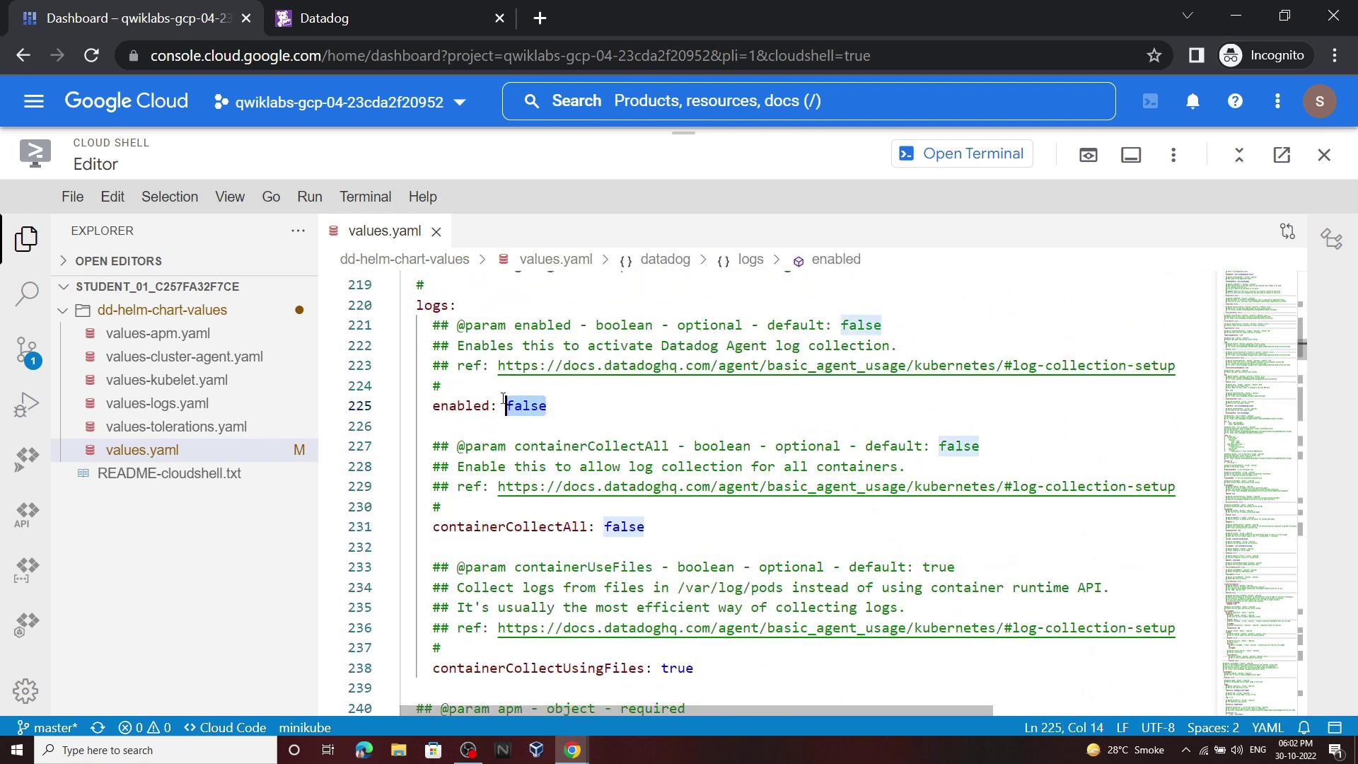
type("t")
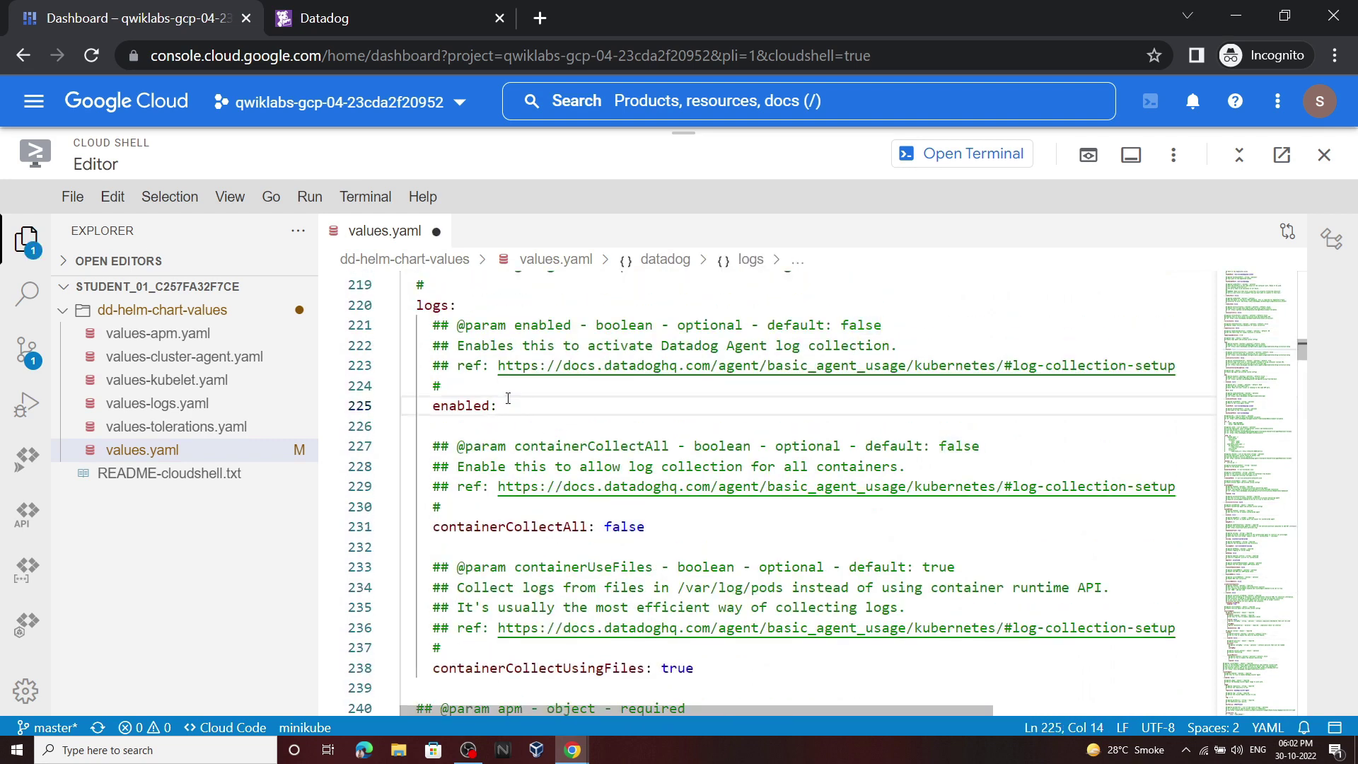
type("true")
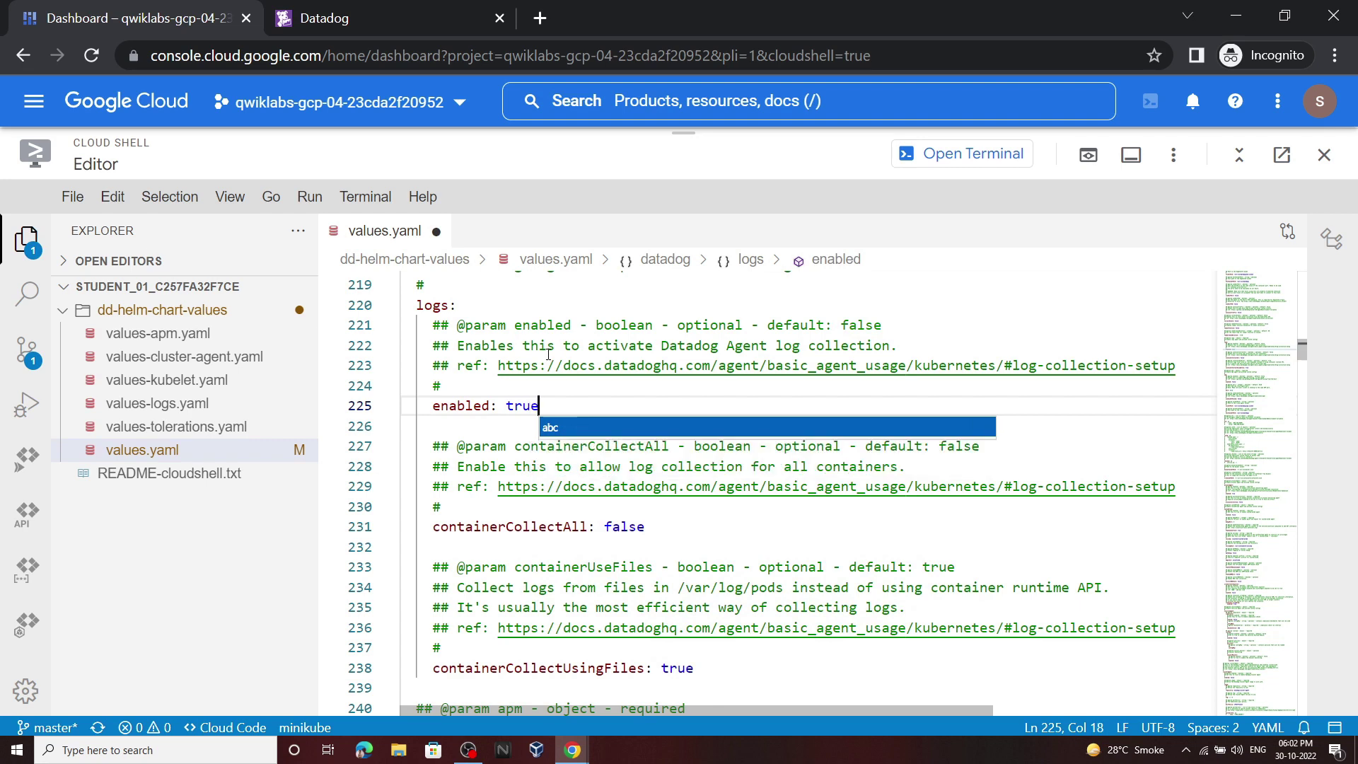
double_click(609, 527)
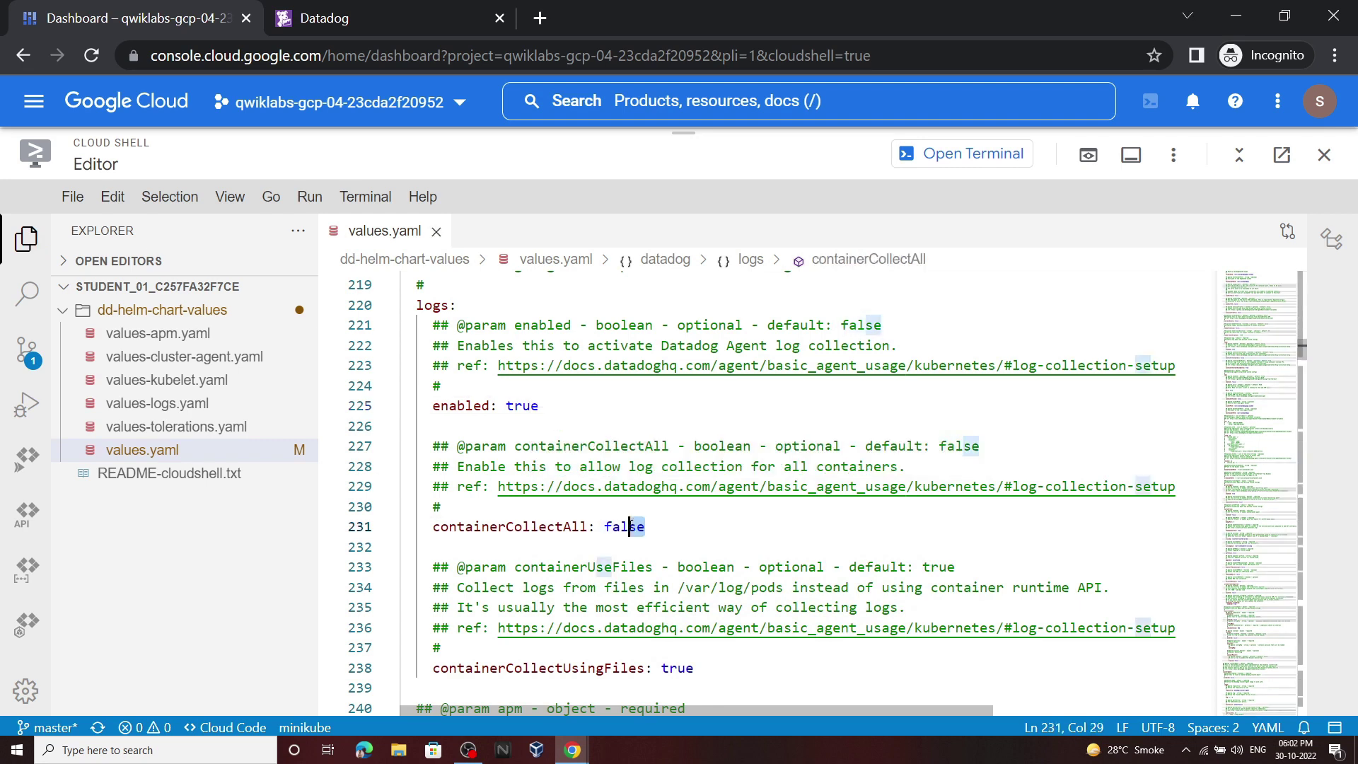
key("BackSpace")
type("true")
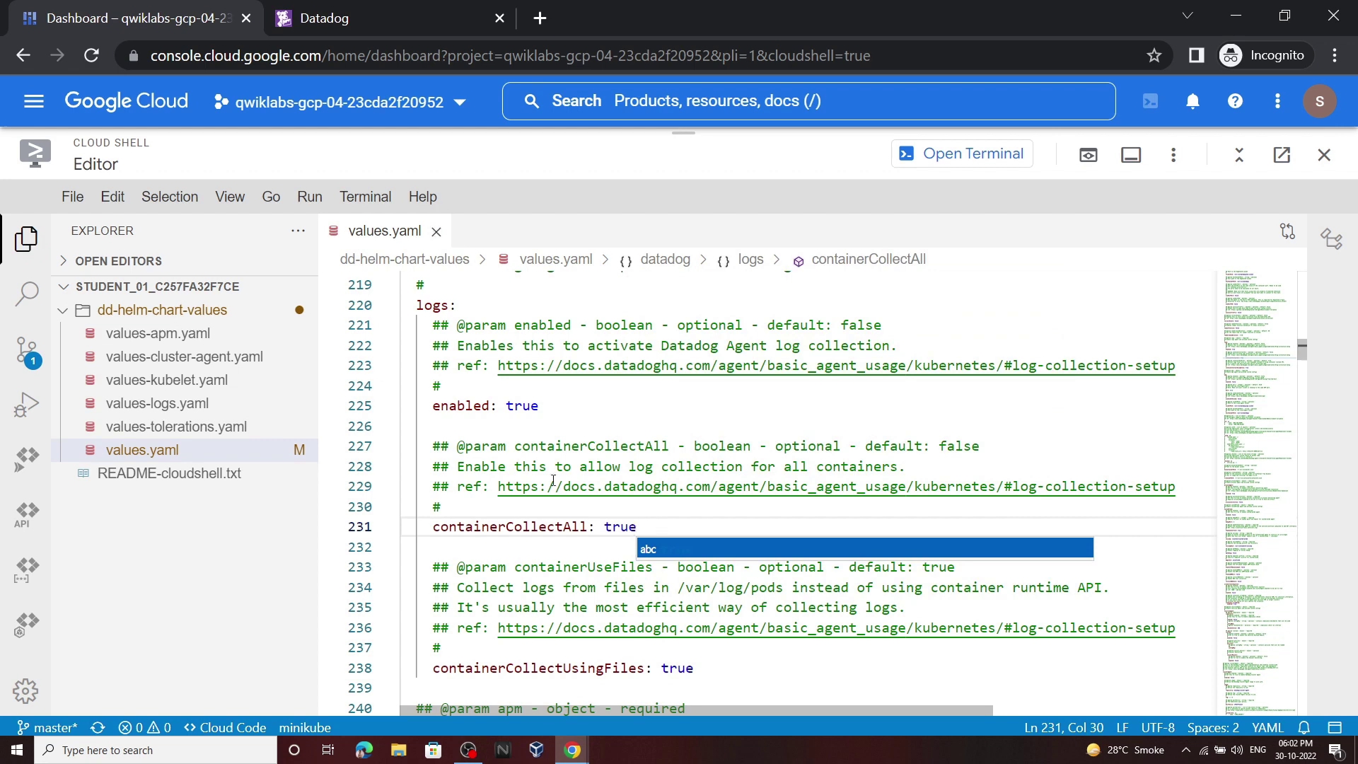
left_click(71, 198)
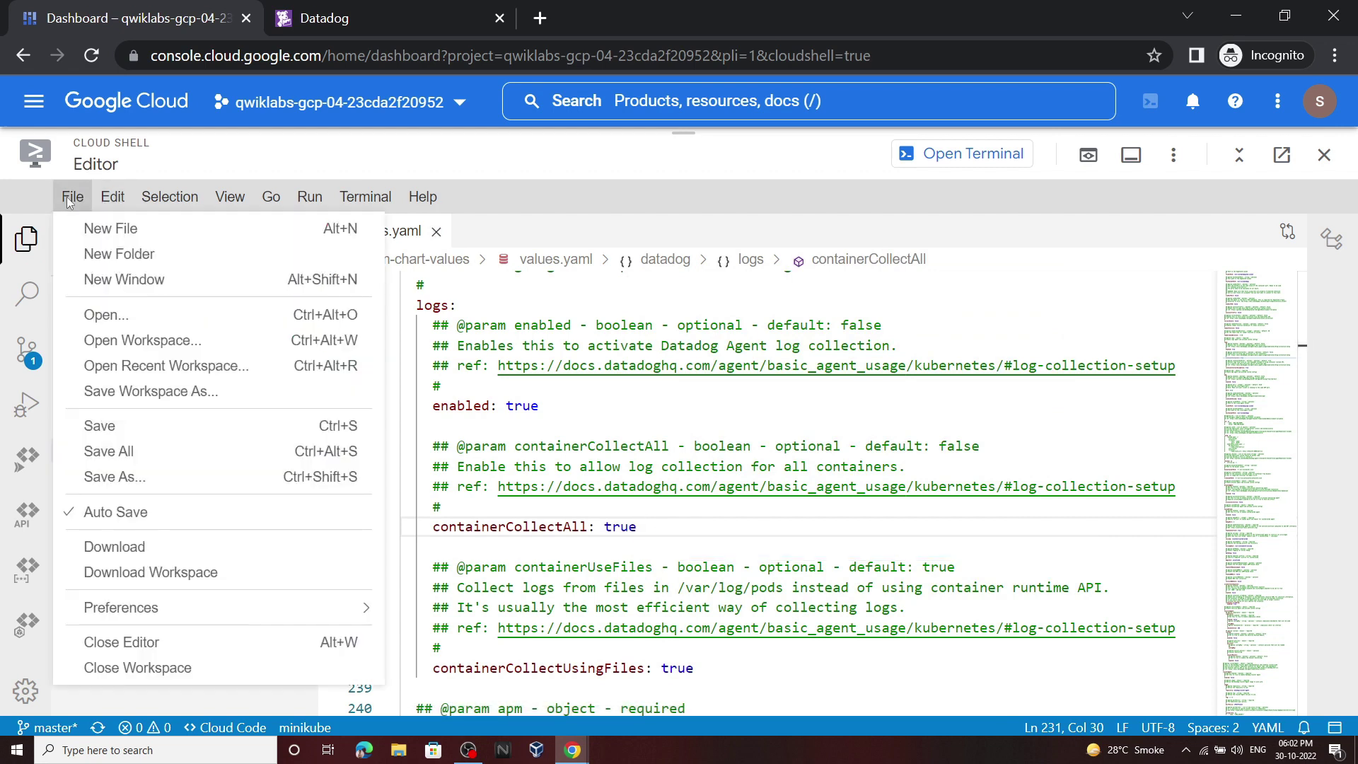
Step: Save values.yaml and run the diff between the kubelet and logs values files
left_click(99, 425)
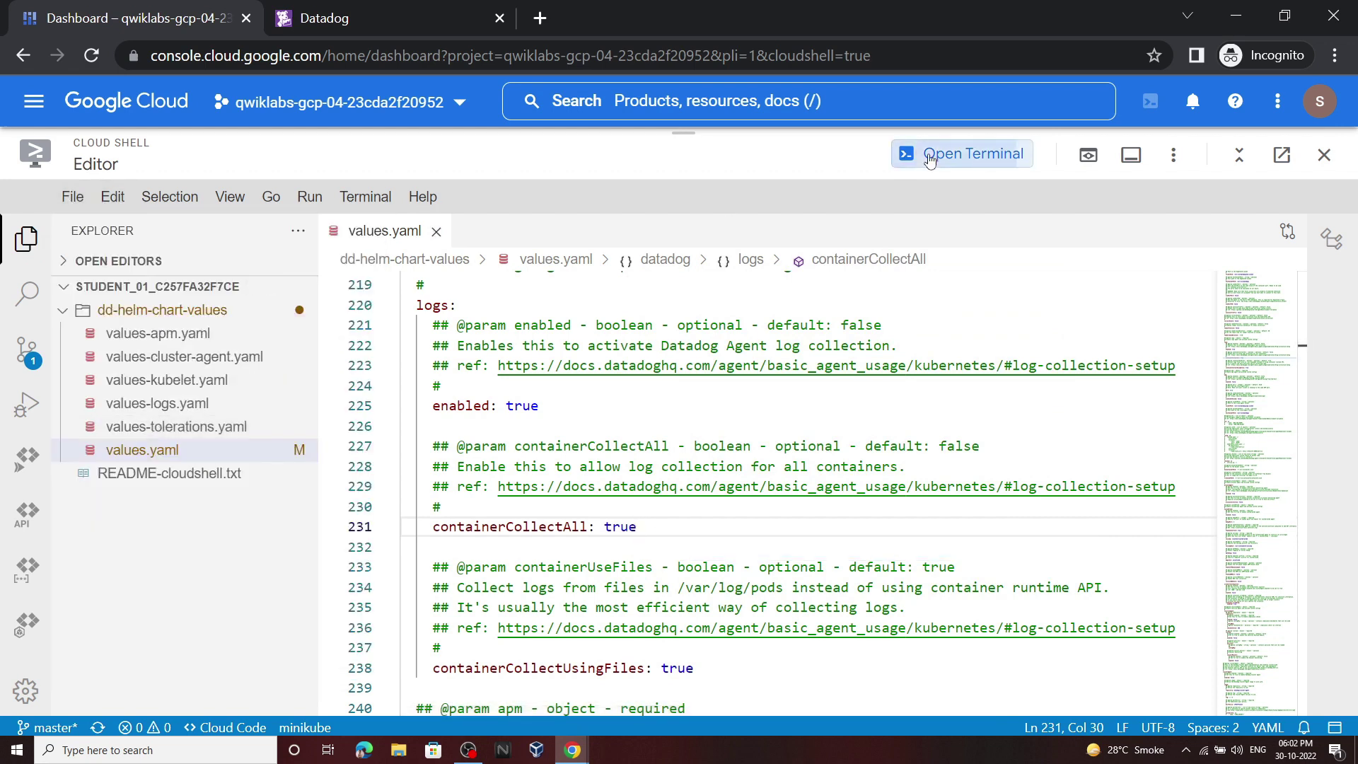
left_click(930, 154)
mouse_move(573, 750)
left_click(649, 679)
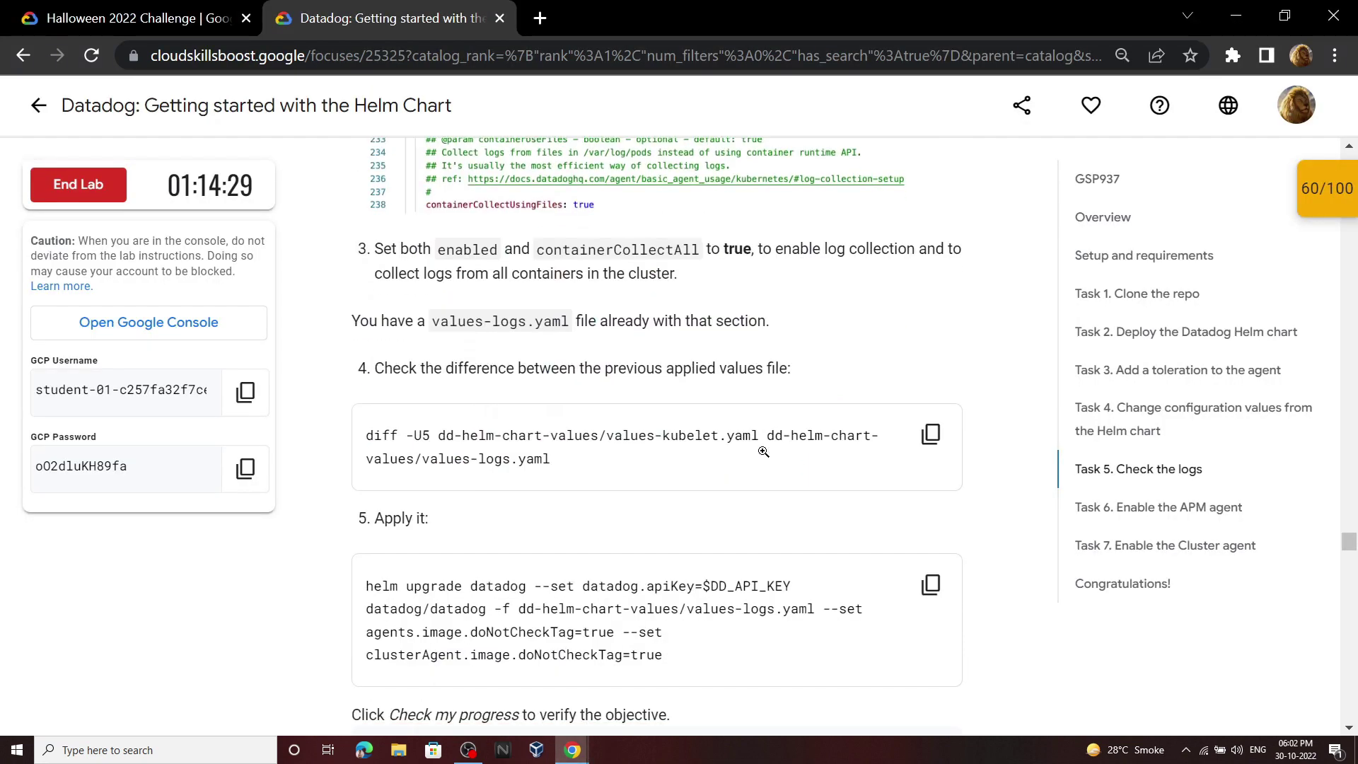
left_click(931, 434)
left_click(649, 679)
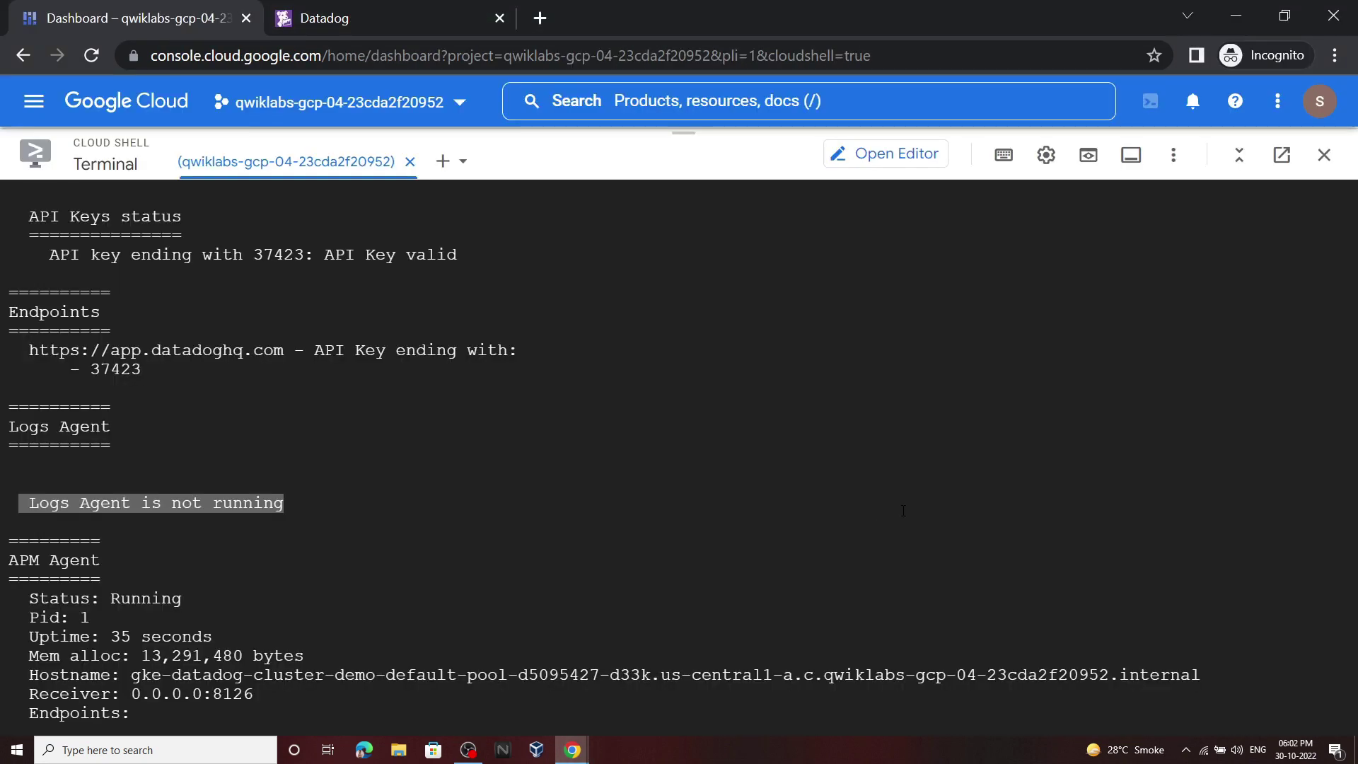
scroll(903, 510, "down", 10)
key("ctrl+v")
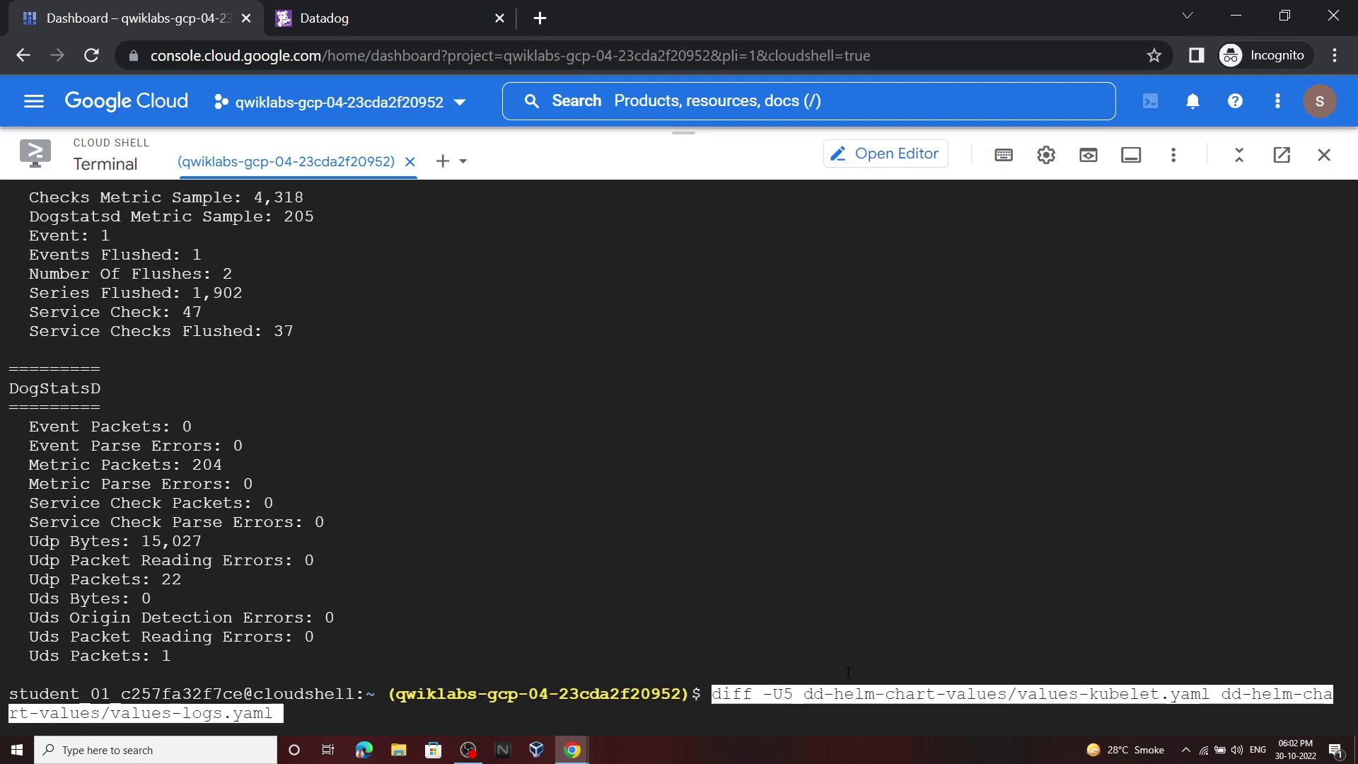
key("Return")
Step: Run the helm upgrade of the Datadog release with values-logs.yaml
mouse_move(573, 750)
left_click(496, 687)
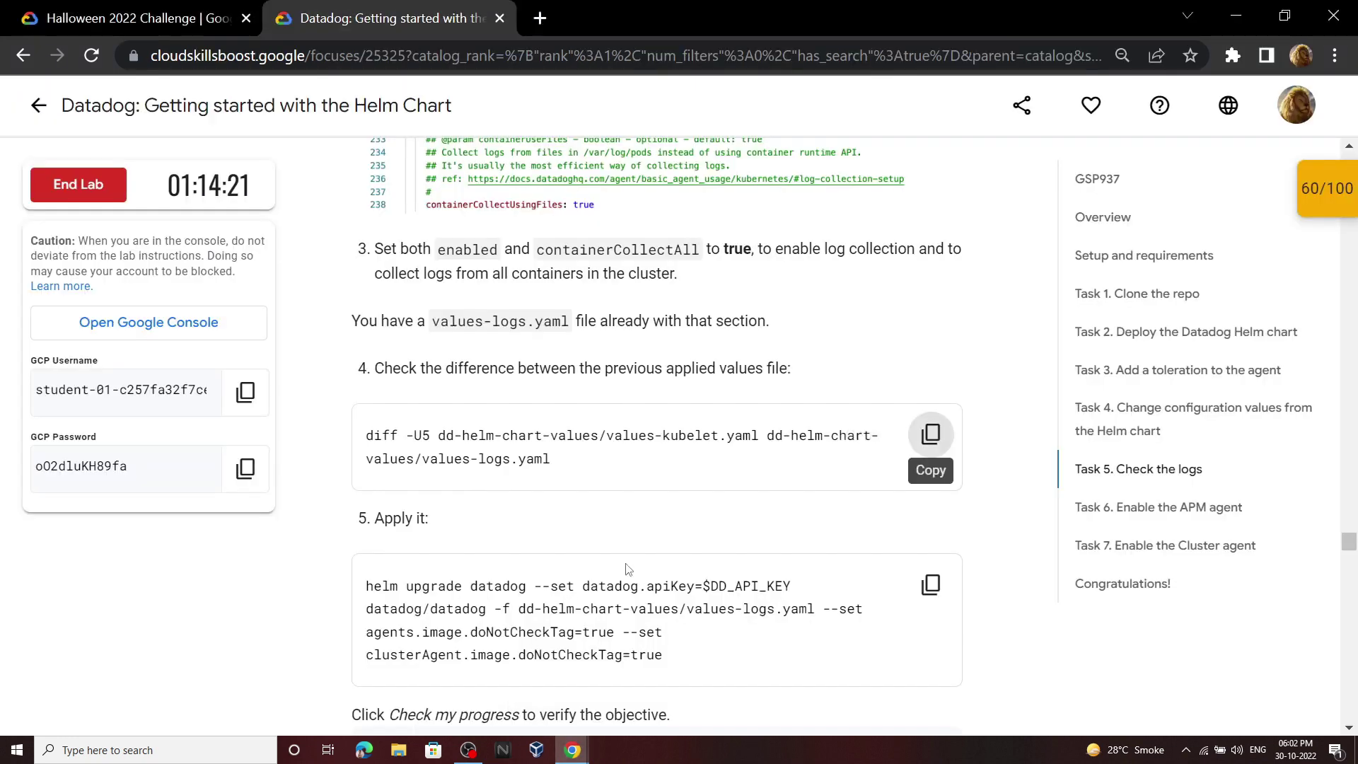
scroll(931, 432, "down", 2)
left_click(917, 375)
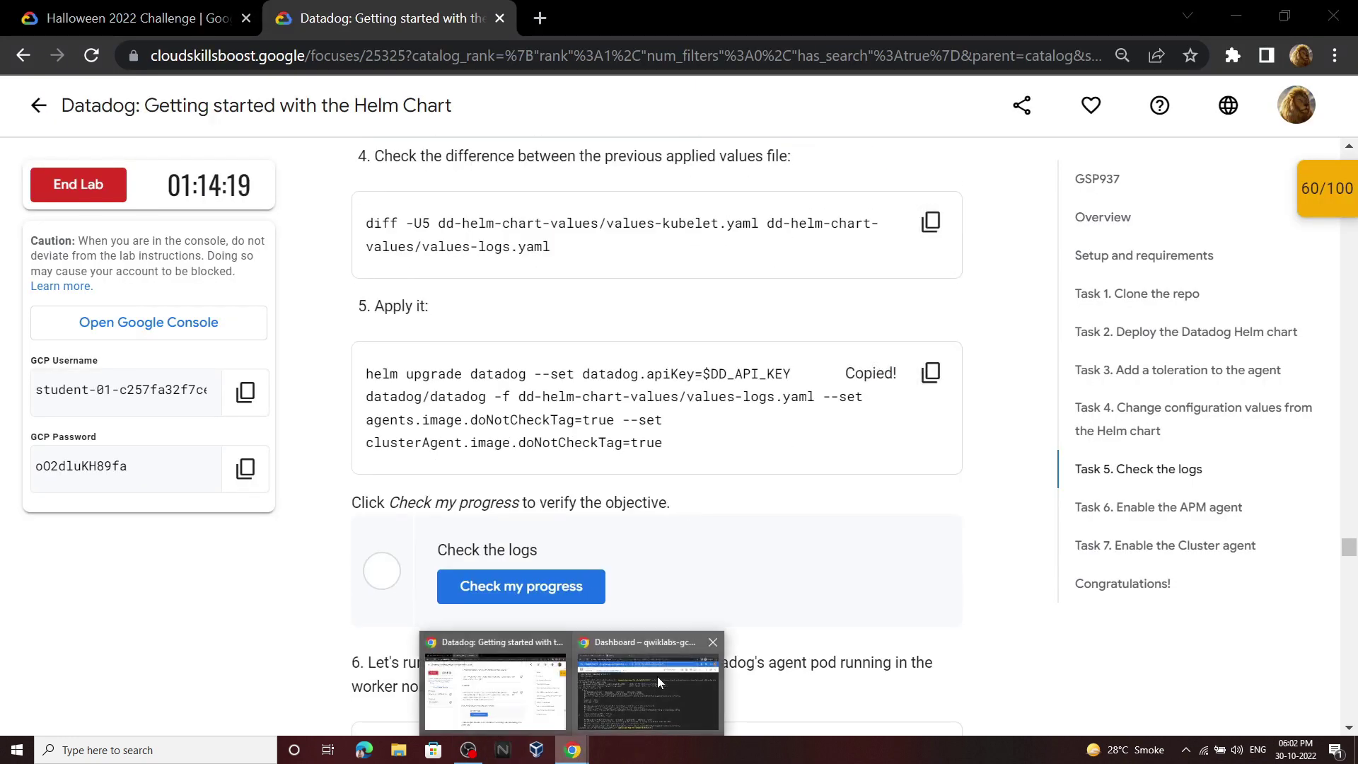
left_click(656, 677)
key("ctrl+v")
key("Return")
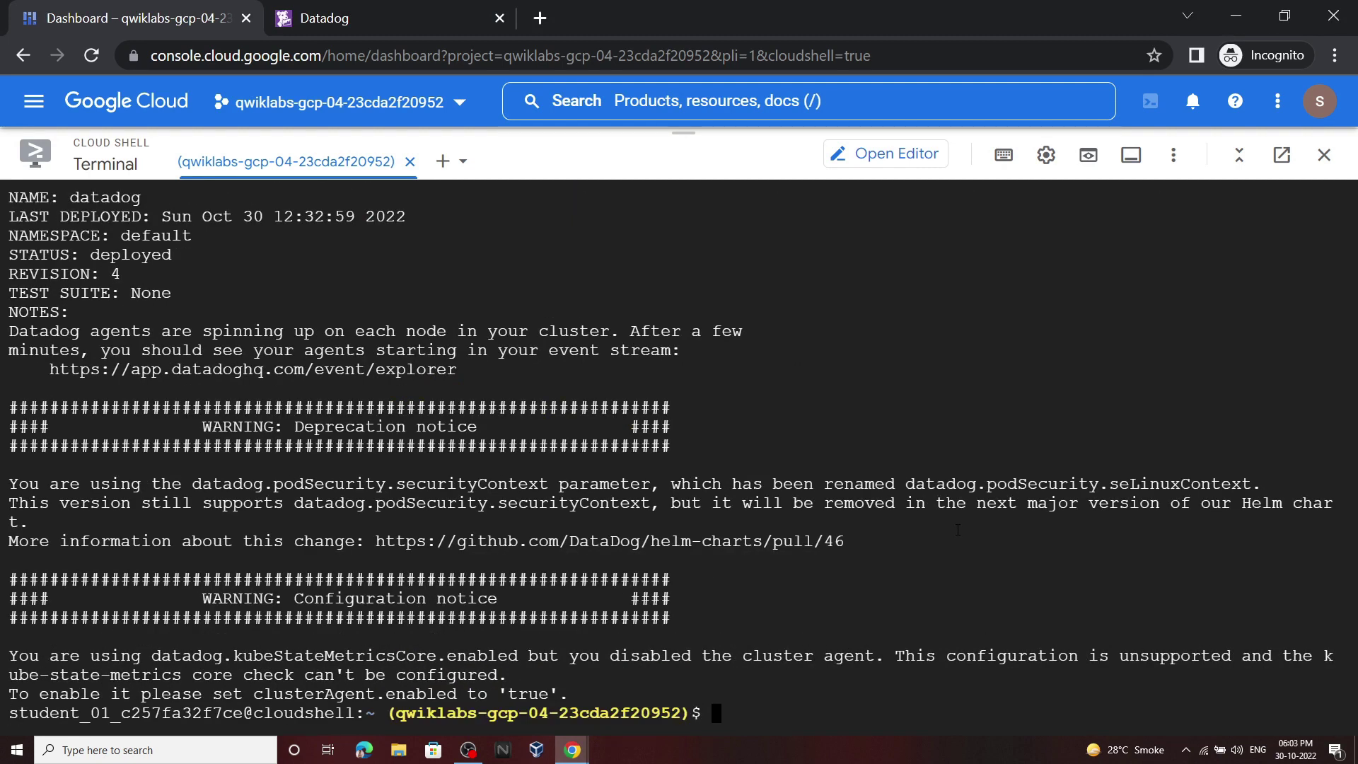
Step: Check progress on the Check the logs task until it reads Assessment Completed
mouse_move(573, 750)
left_click(495, 682)
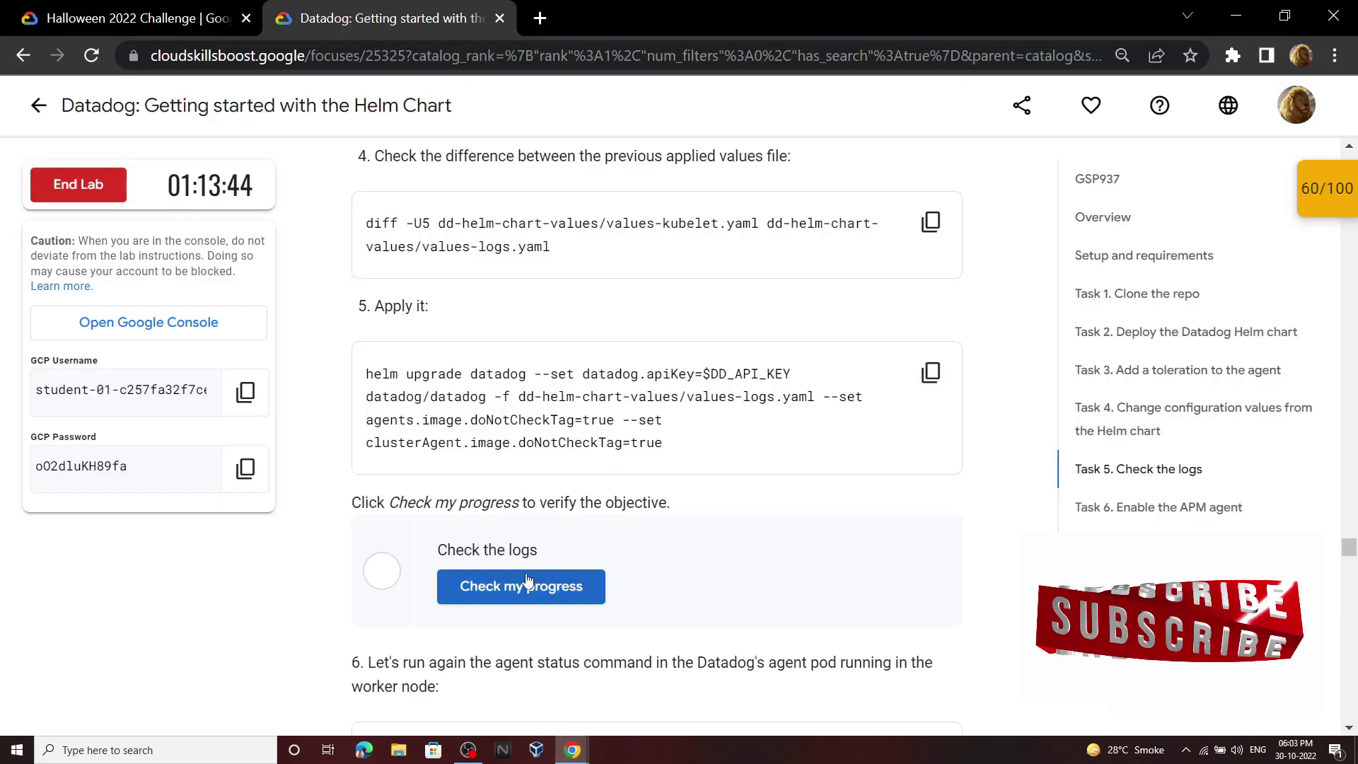
left_click(481, 586)
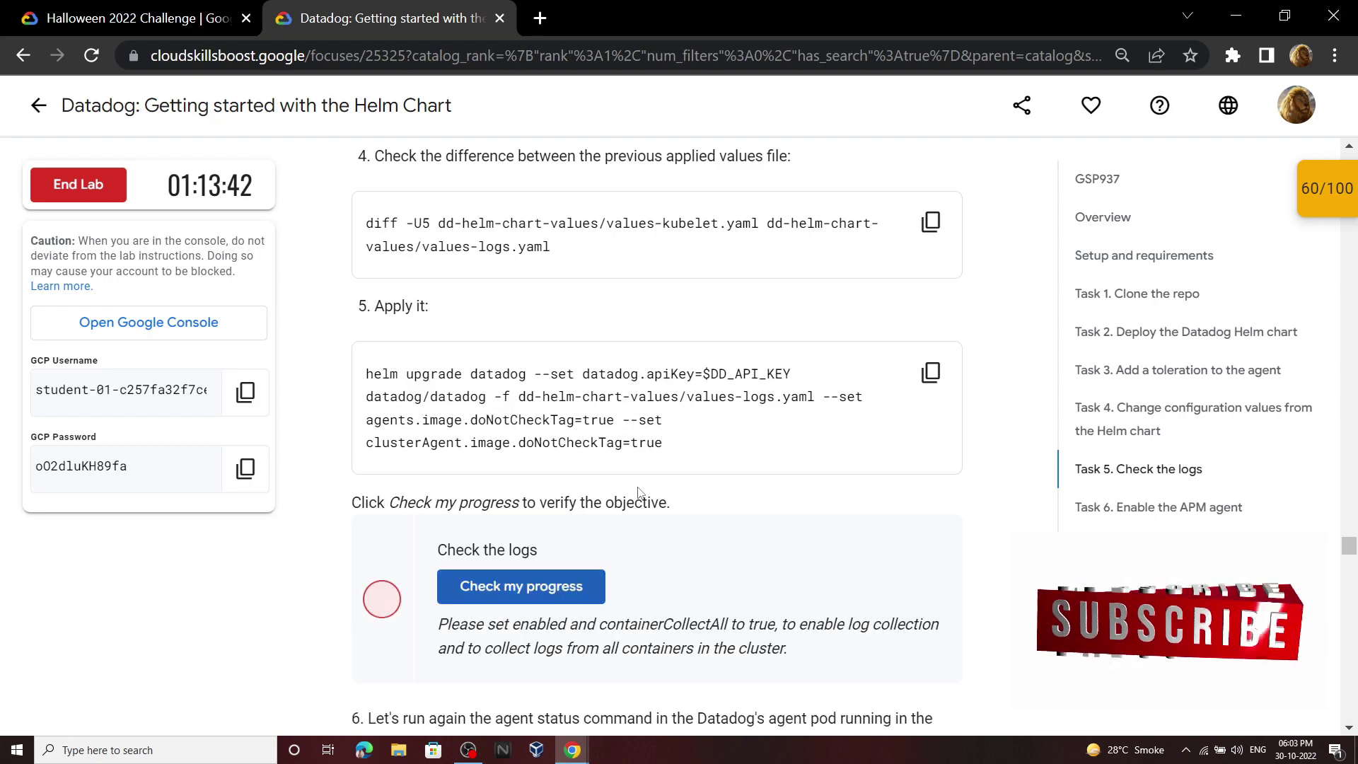
scroll(566, 460, "down", 3)
left_click(562, 373)
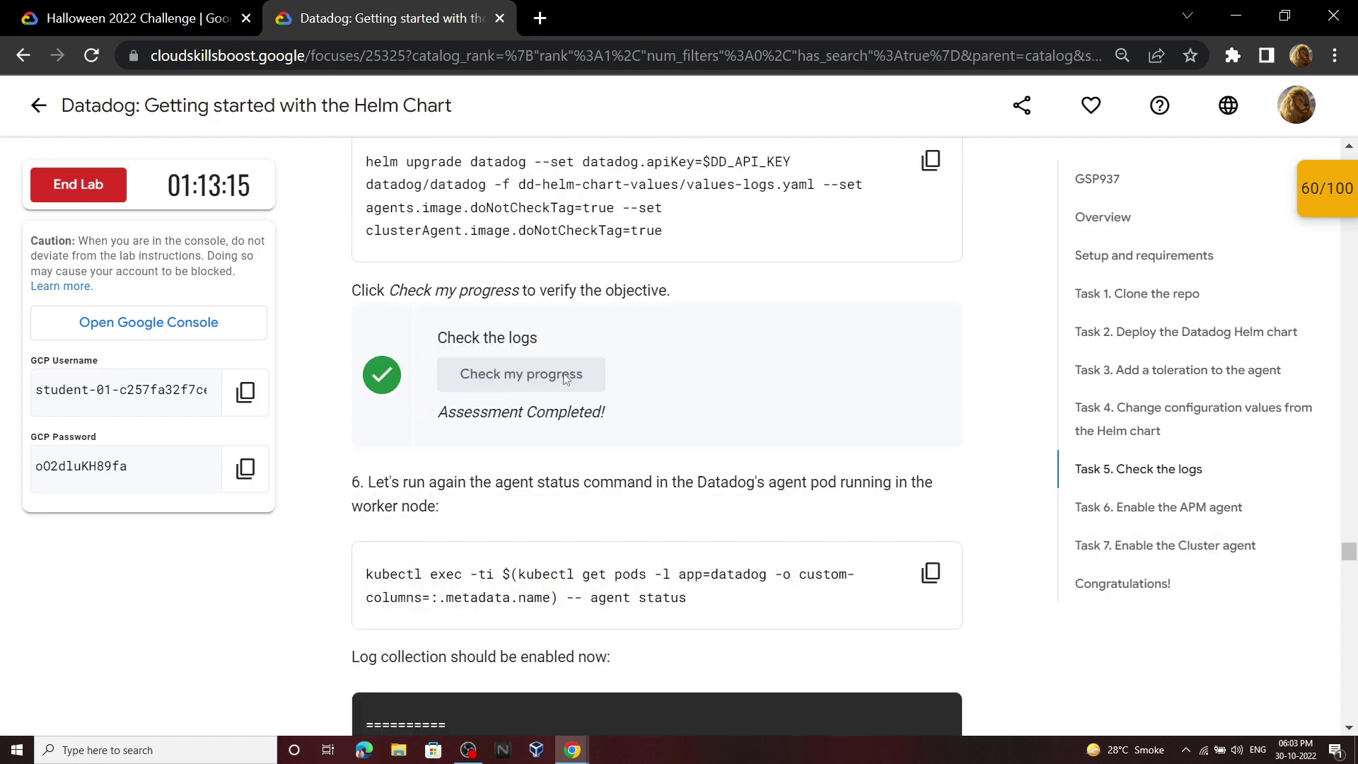
Step: Run the lab's agent status command in Cloud Shell to print the updated status
scroll(601, 380, "down", 3)
left_click(931, 359)
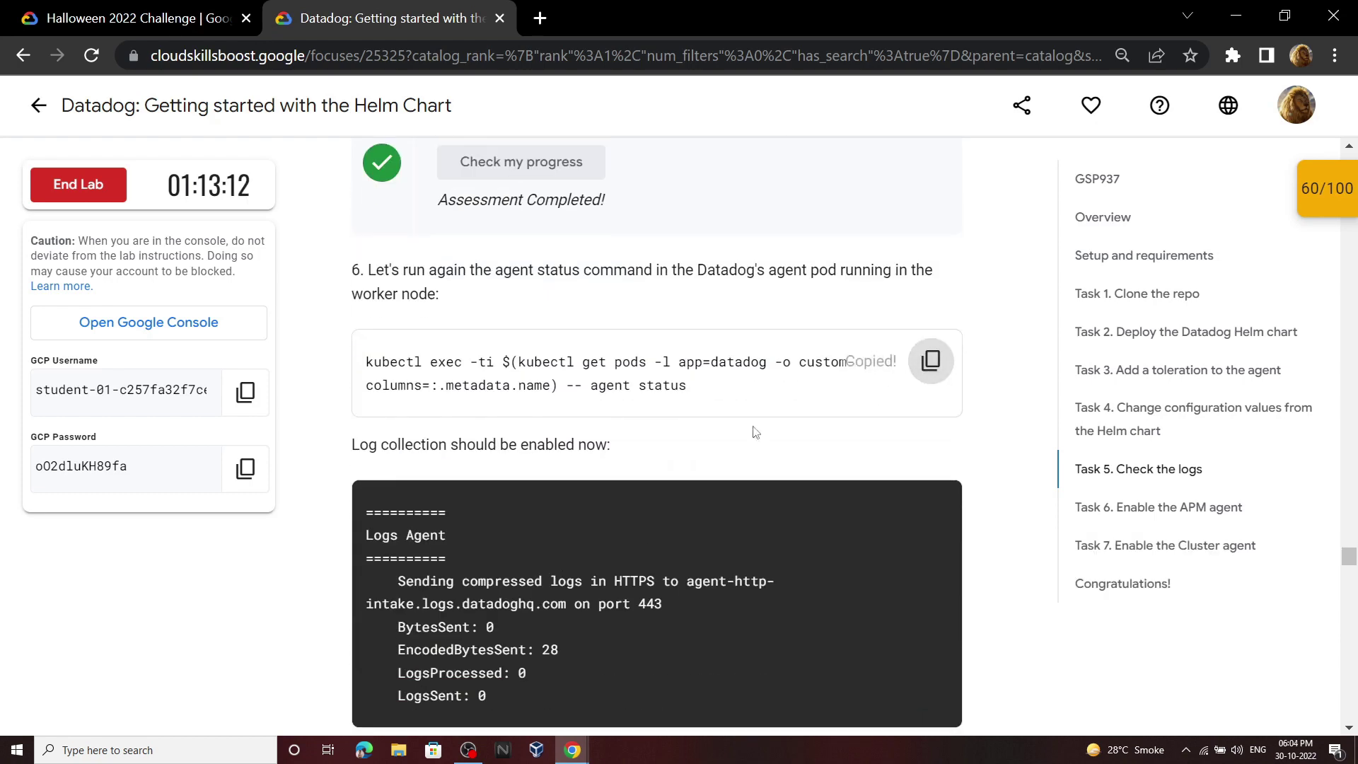
mouse_move(574, 749)
left_click(612, 701)
key("ctrl+v")
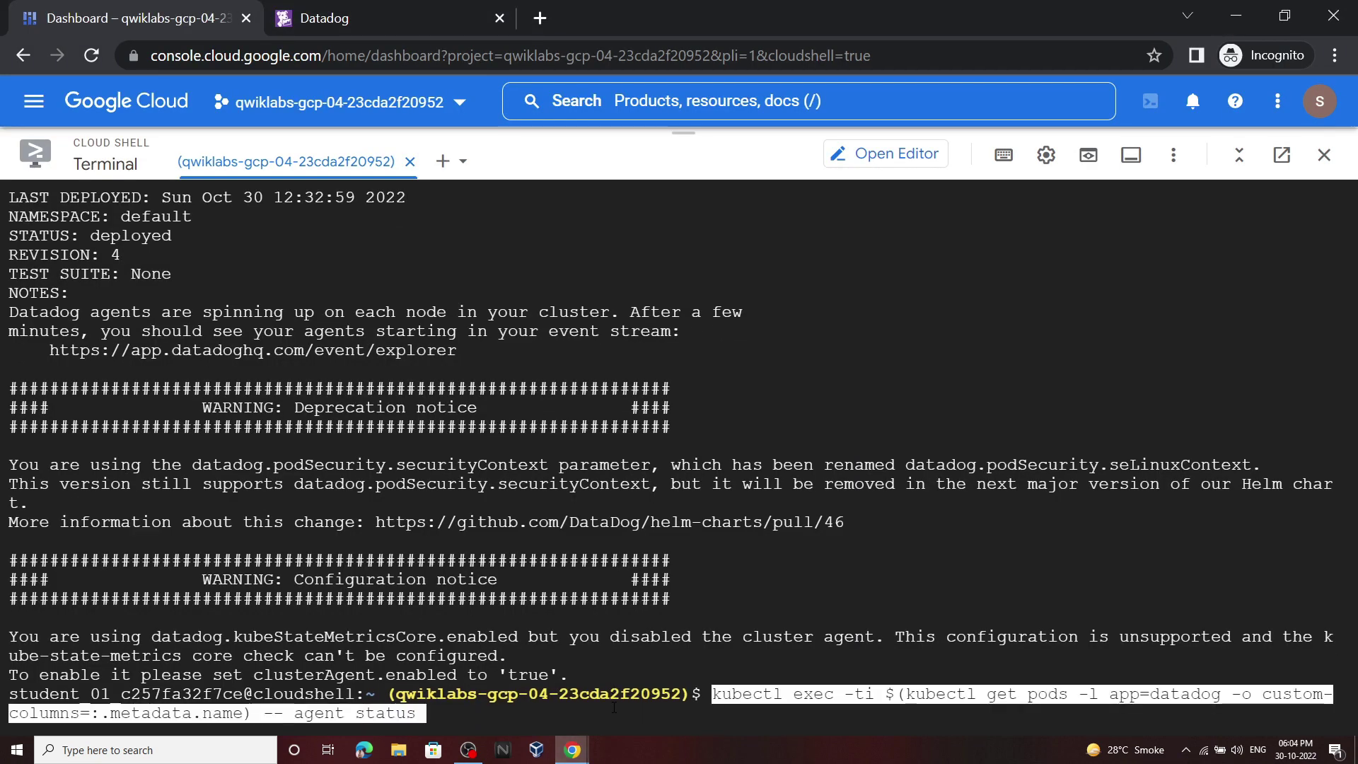
key("Return")
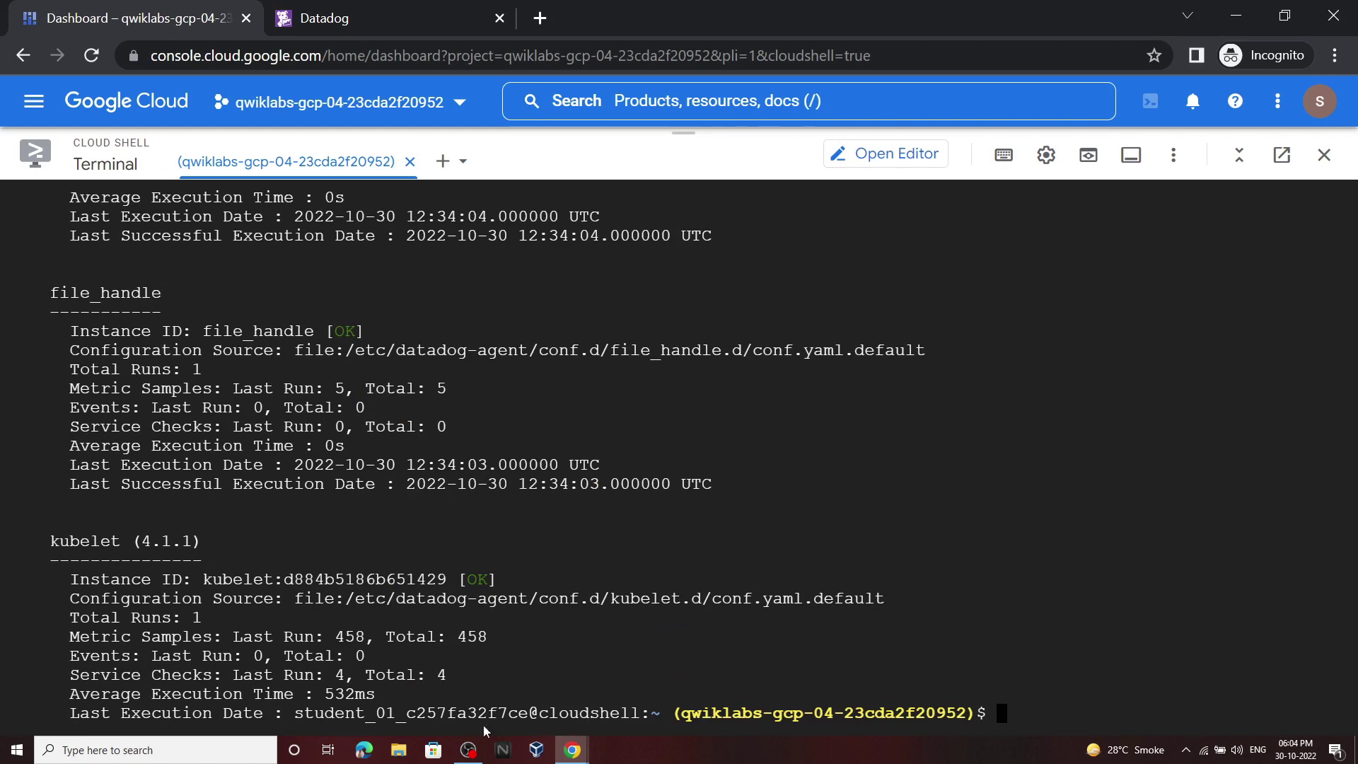
mouse_move(573, 748)
left_click(496, 701)
Step: Run the APM agent status command from the lab in Cloud Shell
scroll(600, 456, "down", 8)
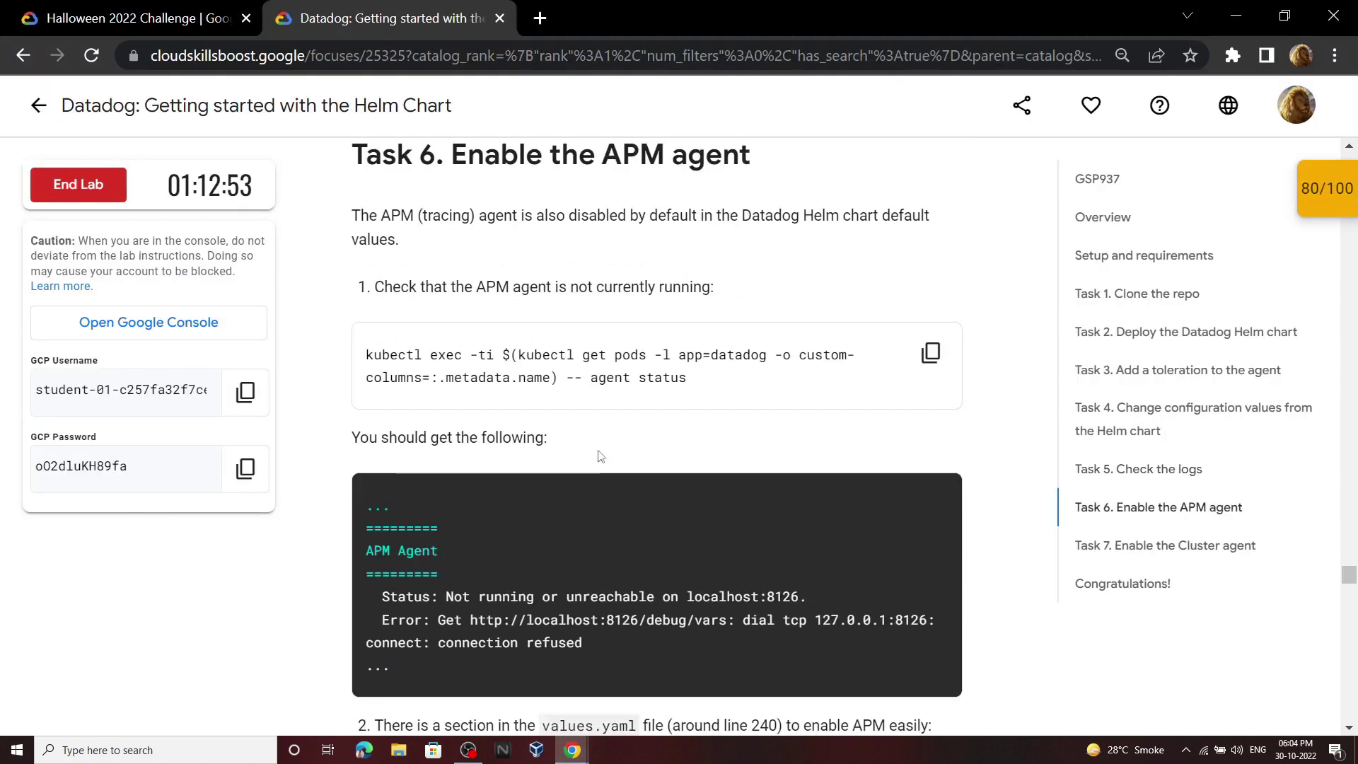
left_click(928, 353)
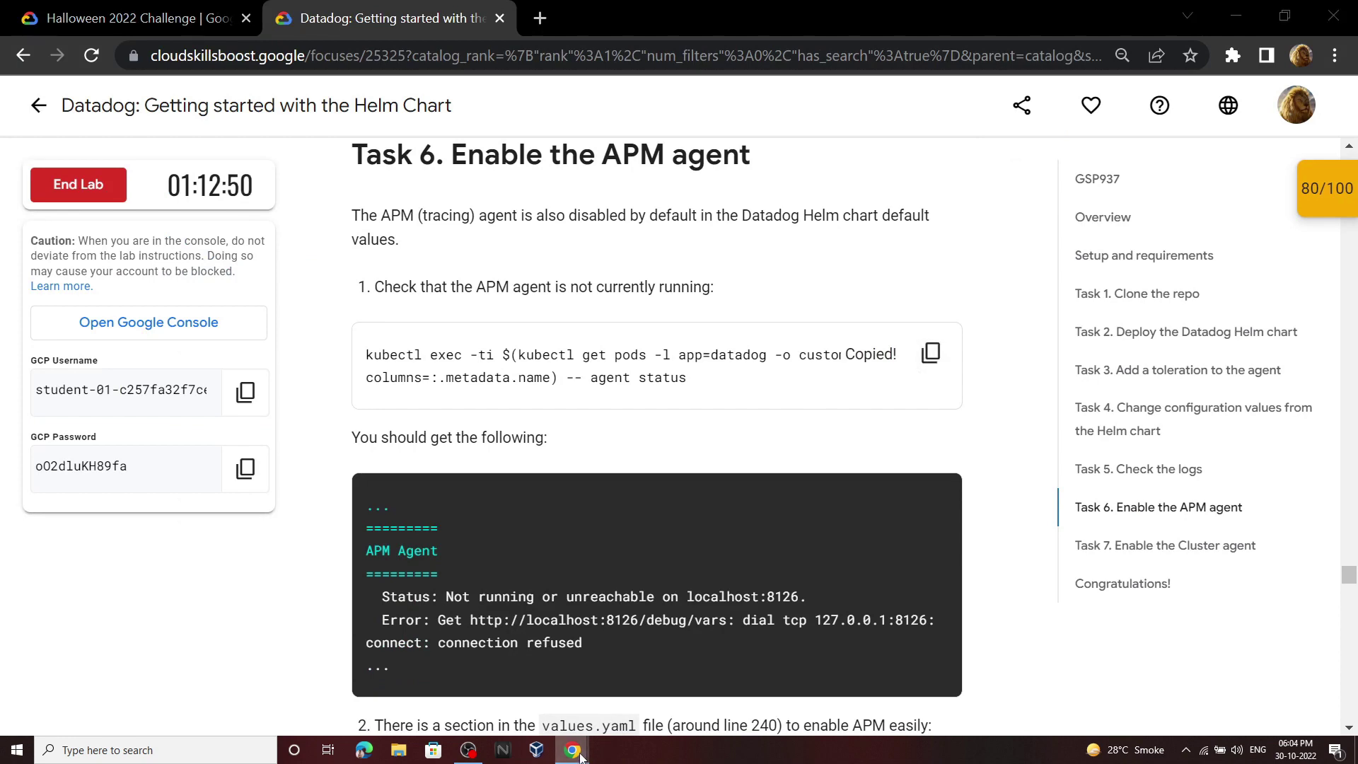
mouse_move(572, 749)
left_click(643, 702)
key("ctrl+v")
key("Return")
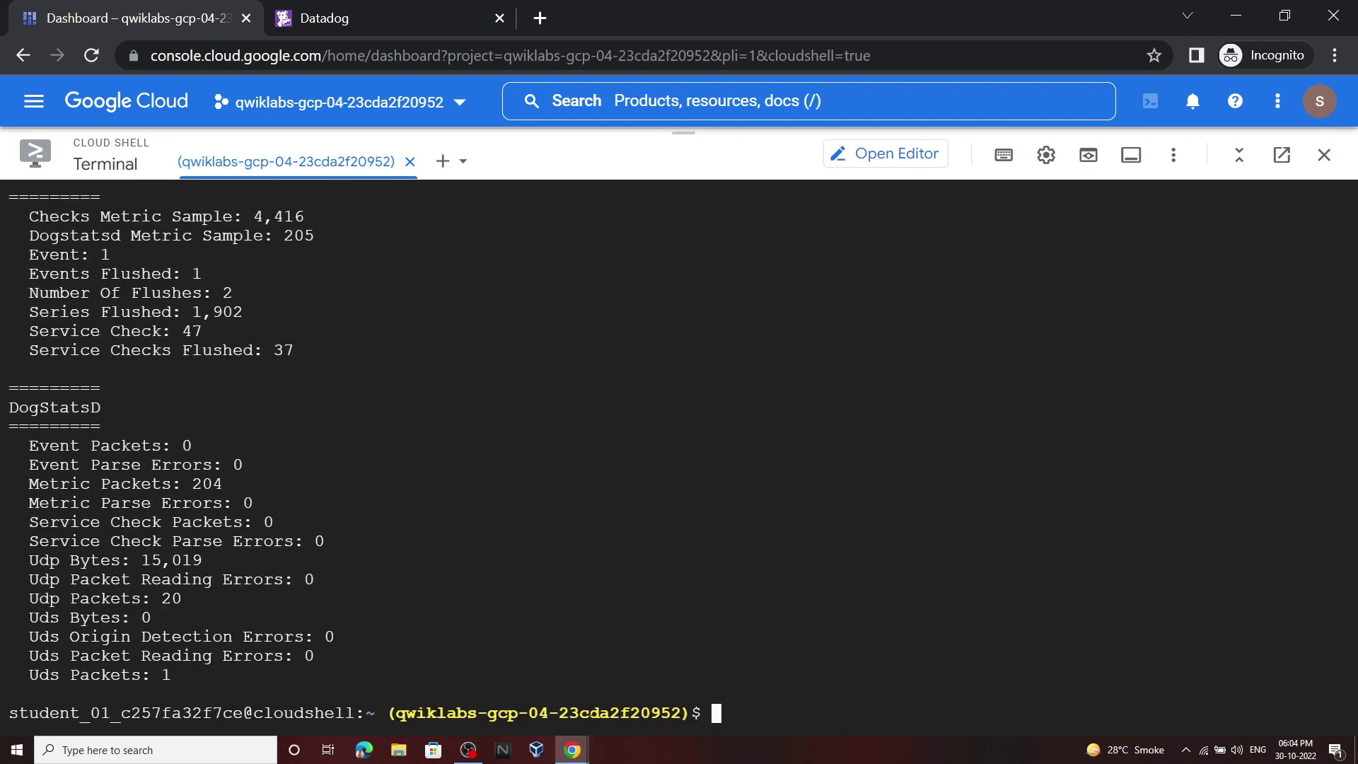
Step: Review Task 6's note about values.yaml line 240 and open the Cloud Shell Editor
mouse_move(573, 750)
left_click(498, 690)
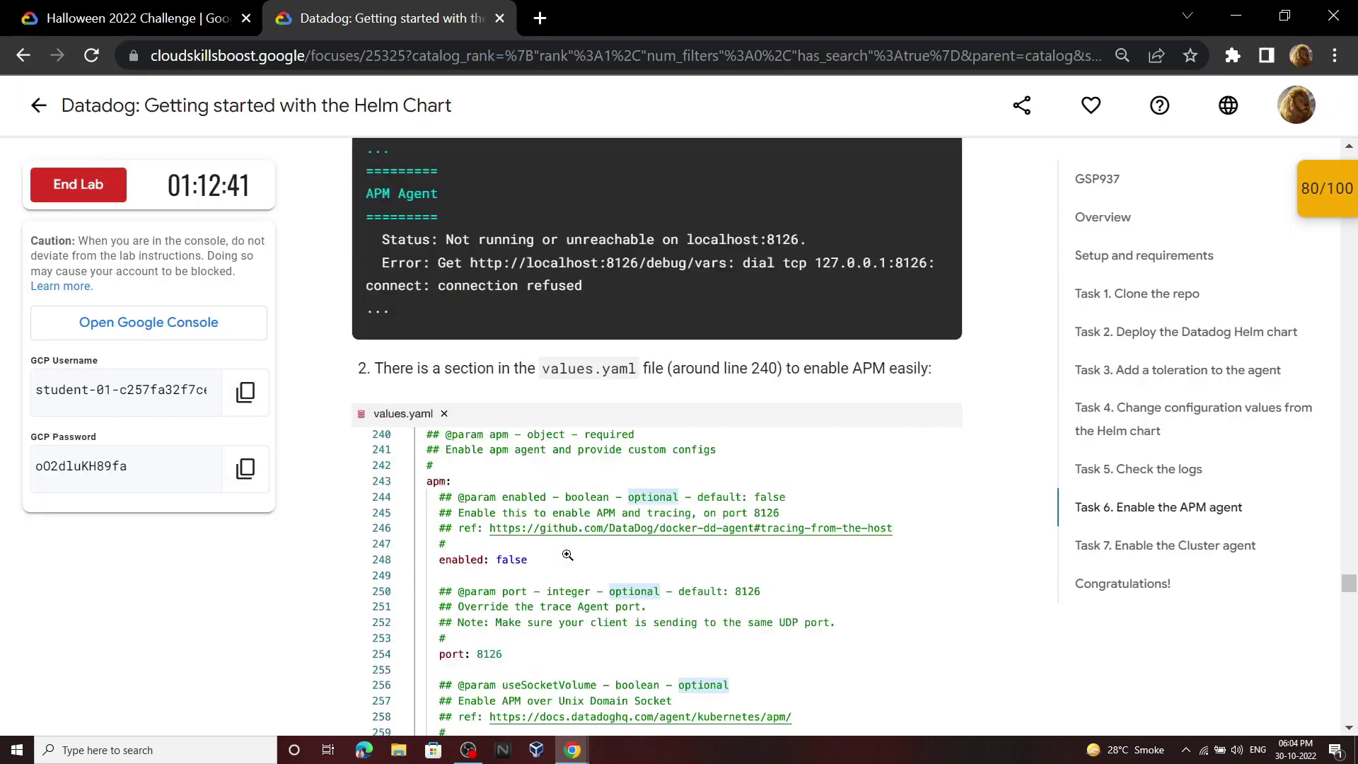
scroll(568, 556, "down", 2)
scroll(674, 289, "up", 1)
left_click_drag(546, 301, 744, 302)
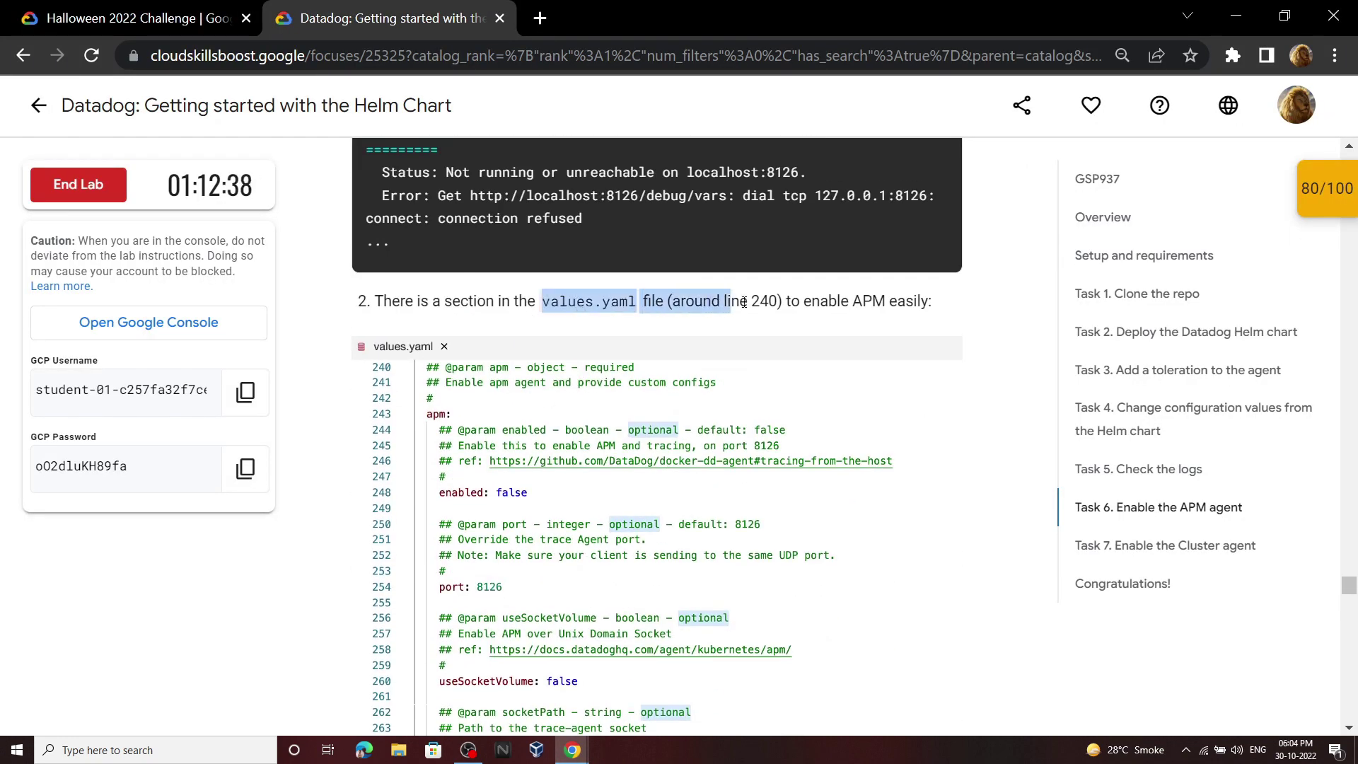
left_click(795, 303)
scroll(733, 396, "down", 7)
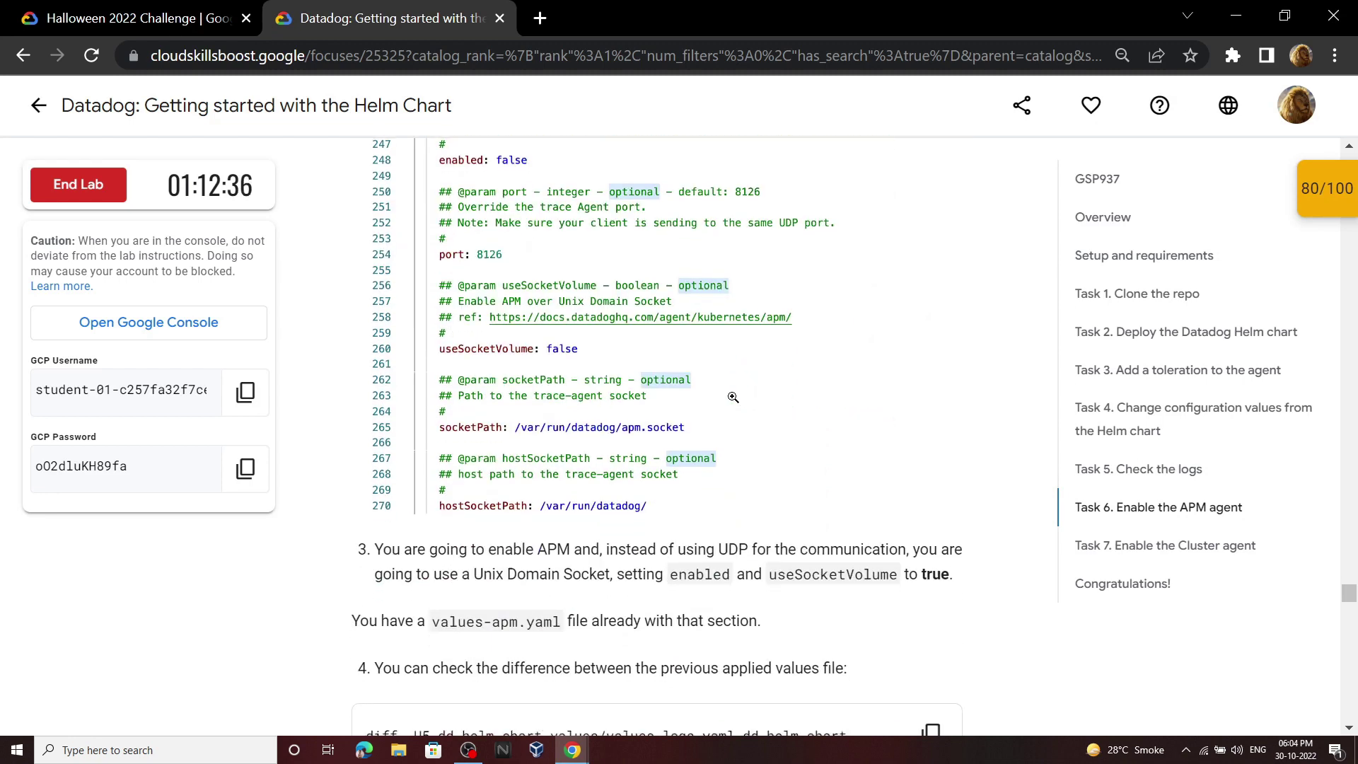
mouse_move(587, 753)
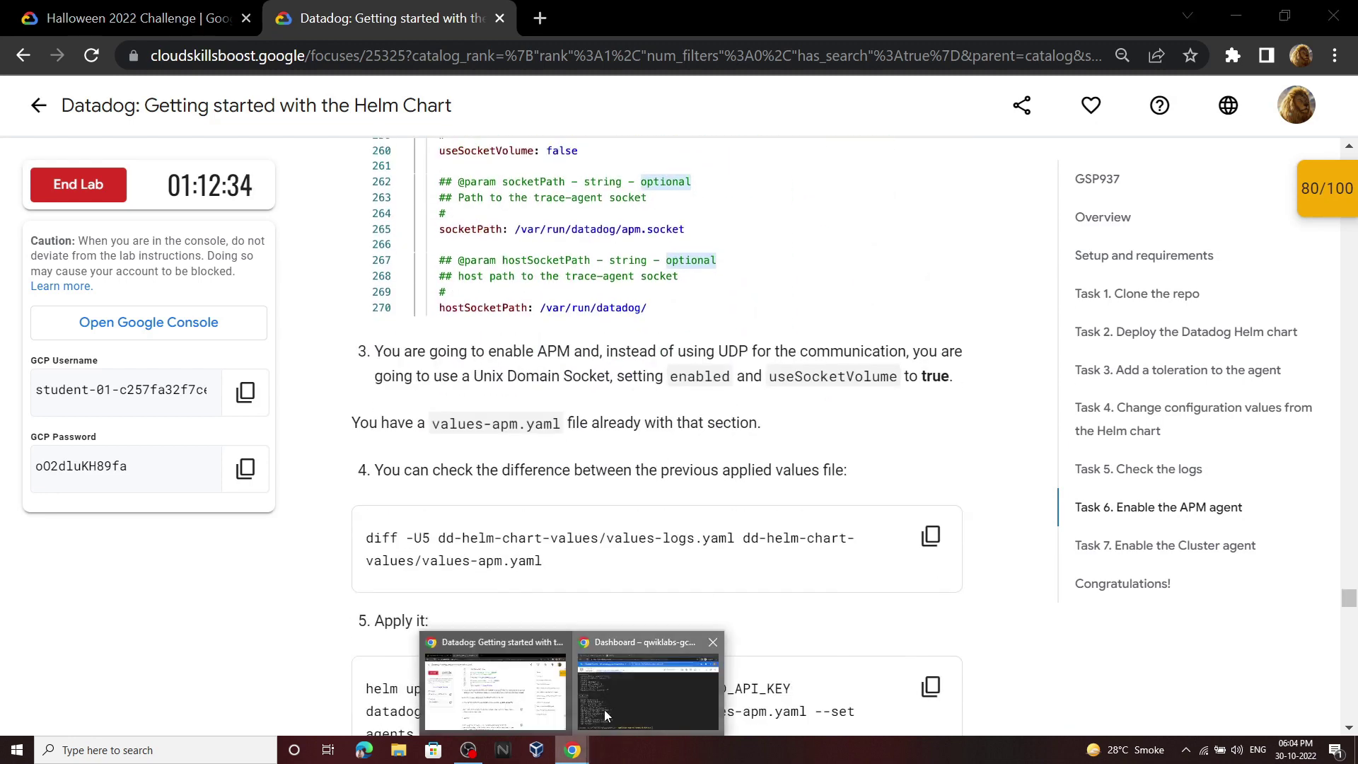
left_click(604, 710)
left_click(884, 153)
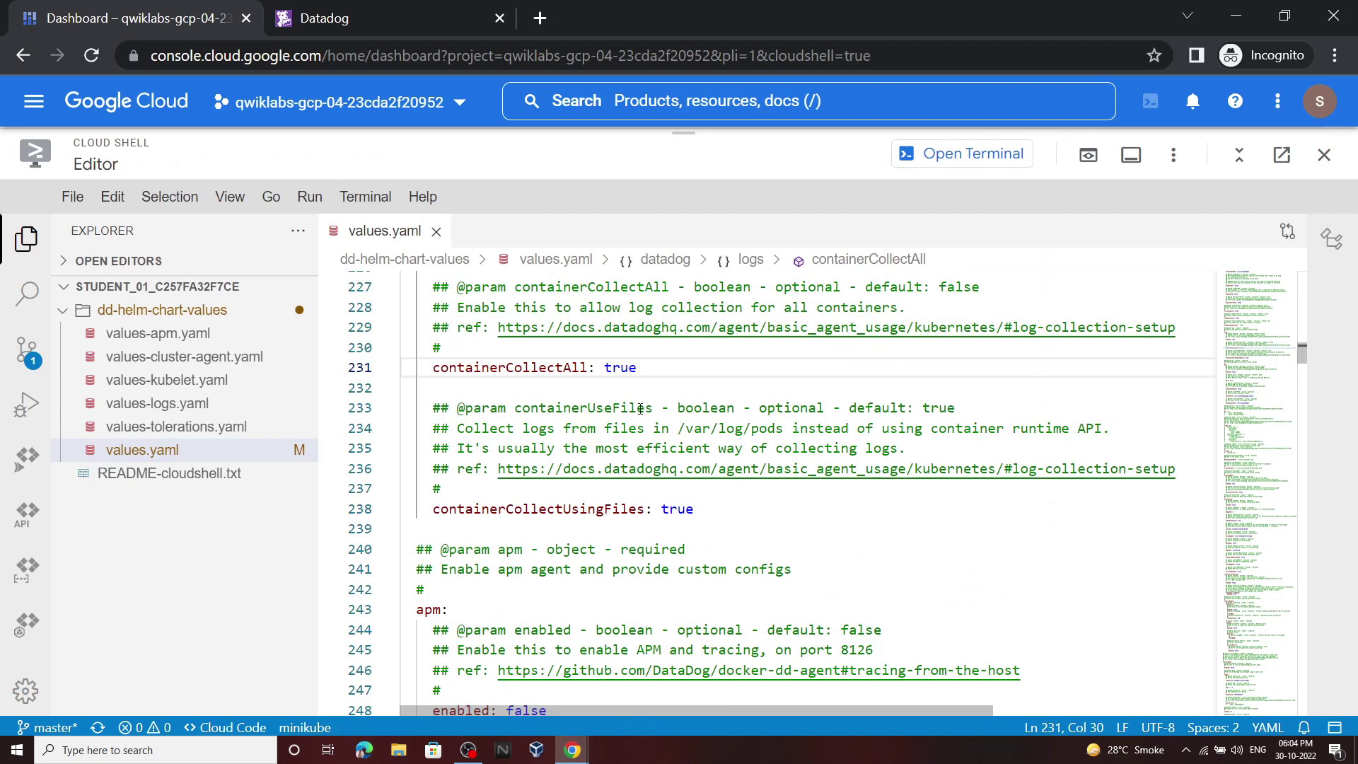
Step: Change the apm section's enabled value from false to true in values.yaml
scroll(639, 414, "down", 5)
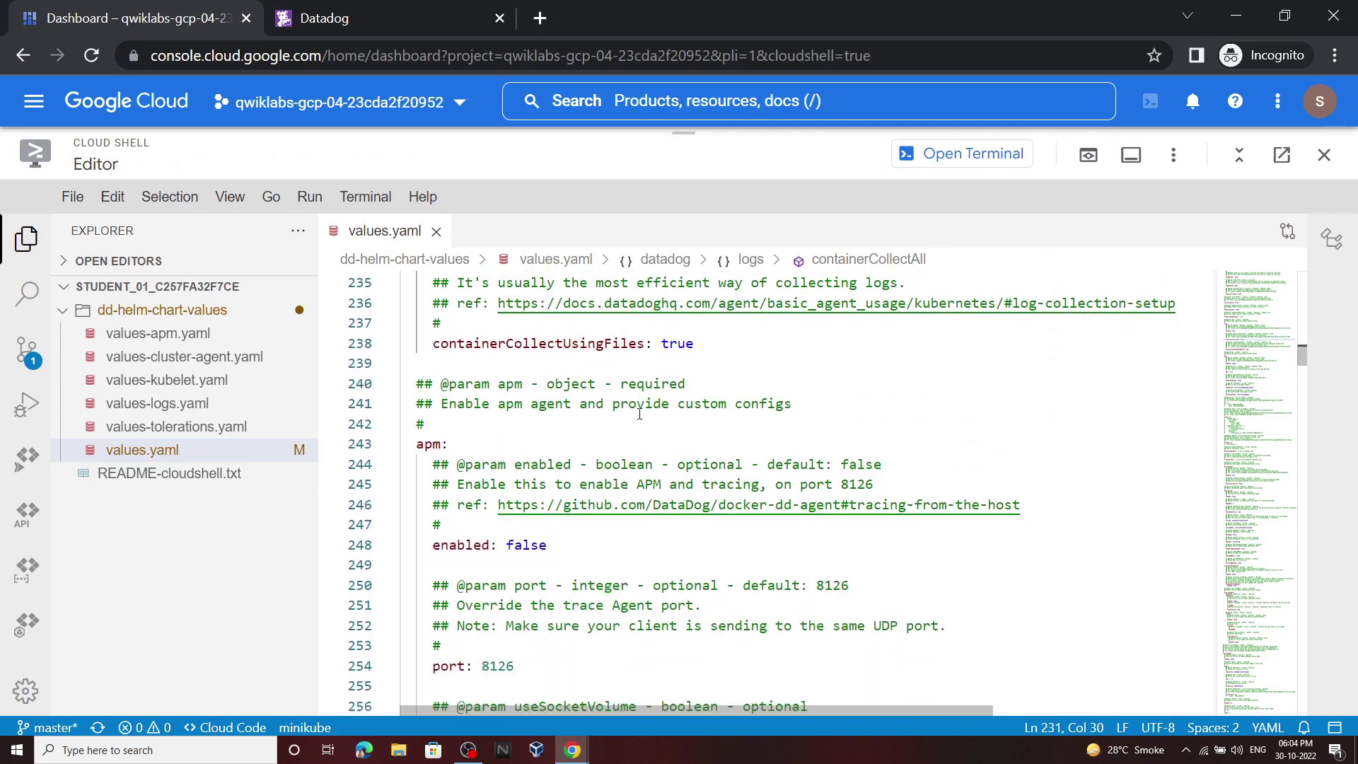
scroll(605, 409, "down", 1)
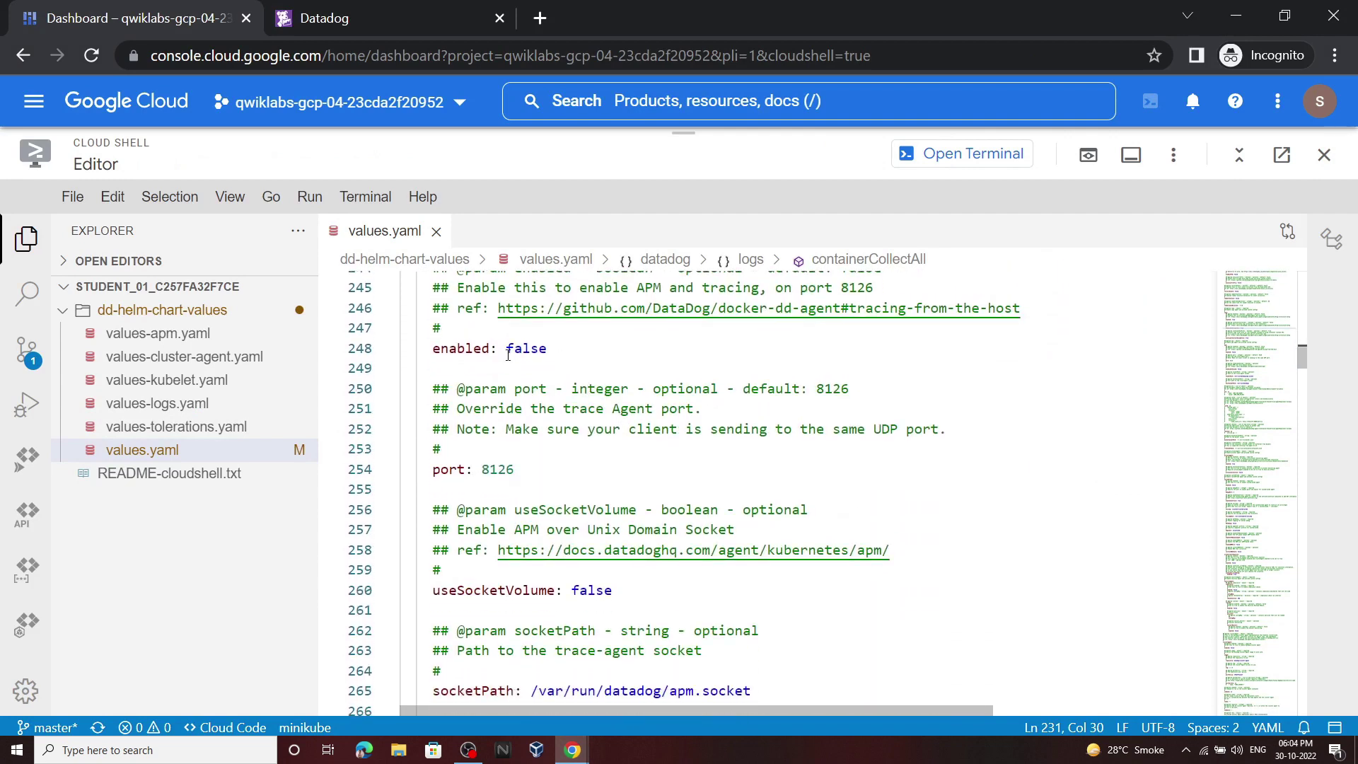
scroll(508, 354, "down", 1)
scroll(533, 353, "up", 2)
double_click(544, 363)
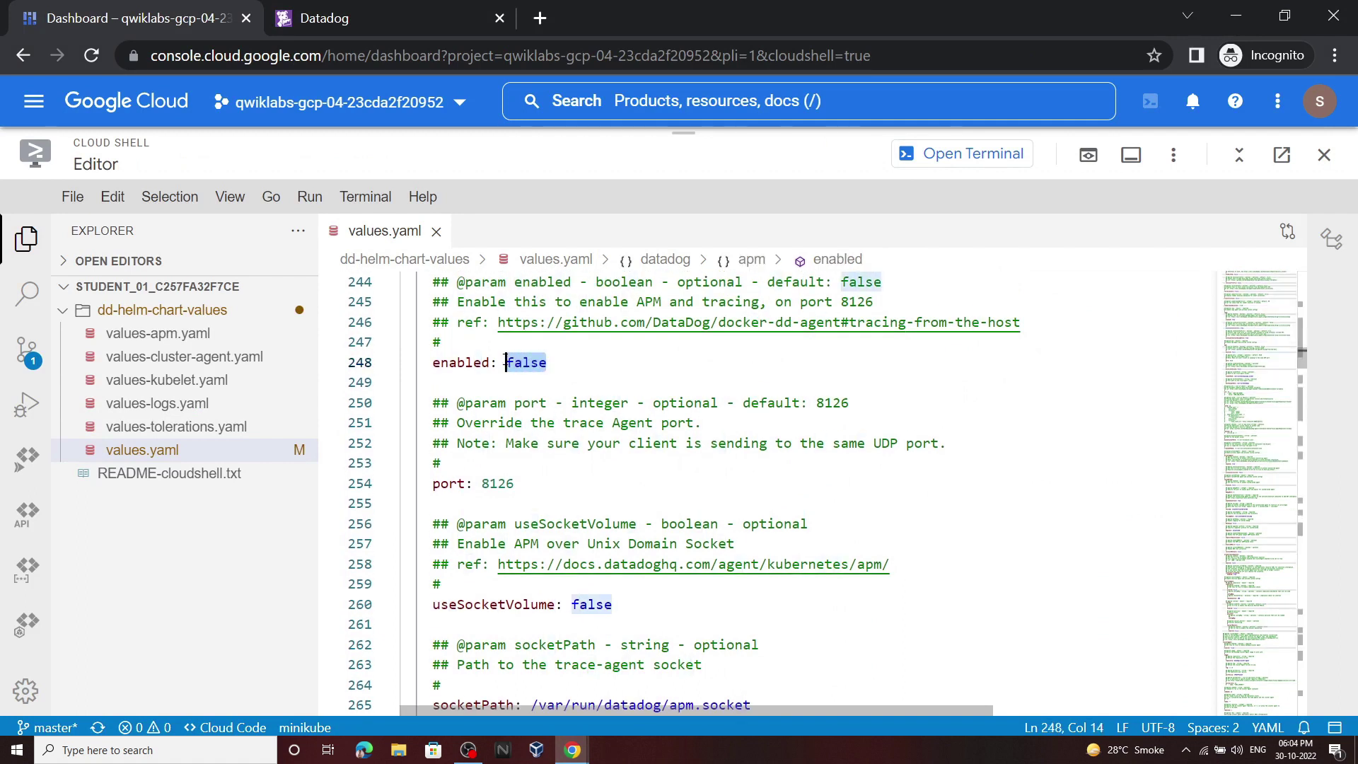
key("BackSpace")
type("true")
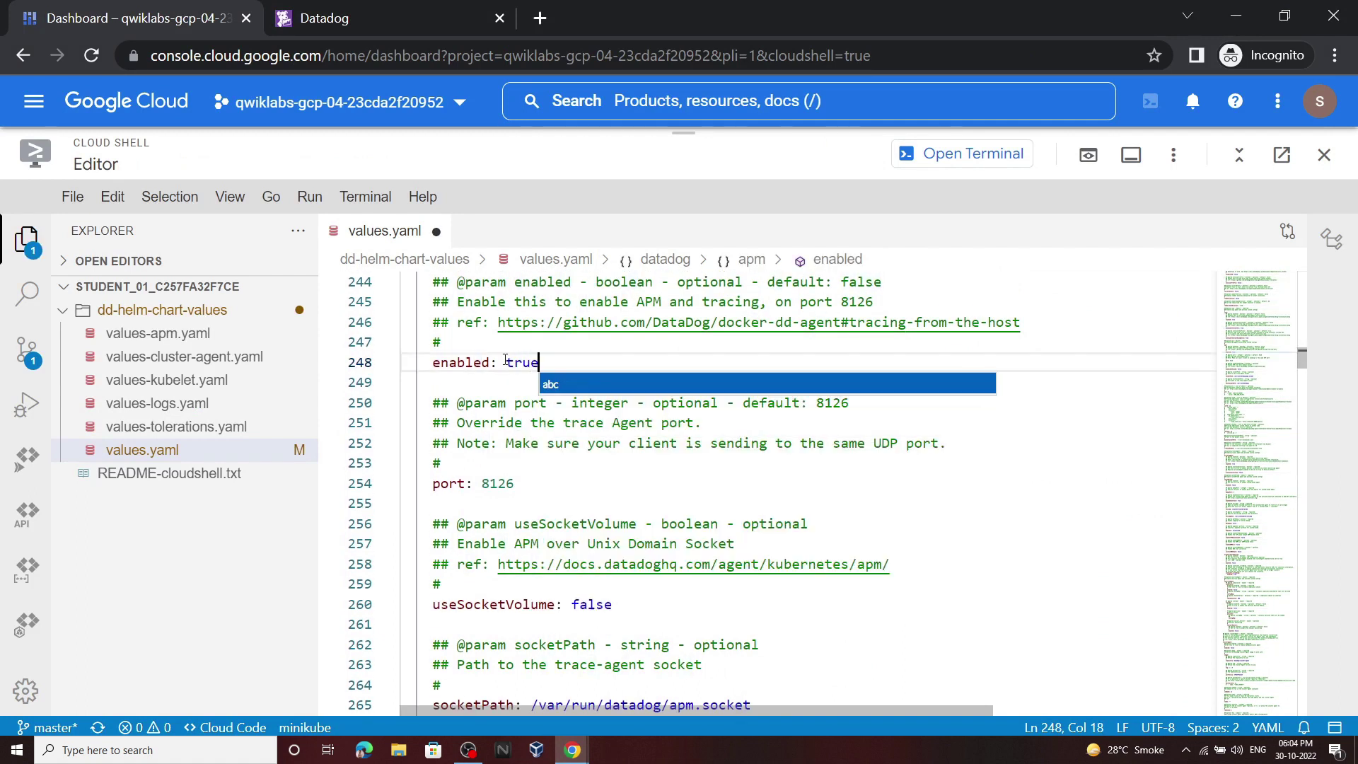
Step: Set useSocketVolume to true and save values.yaml
left_click(597, 605)
double_click(582, 604)
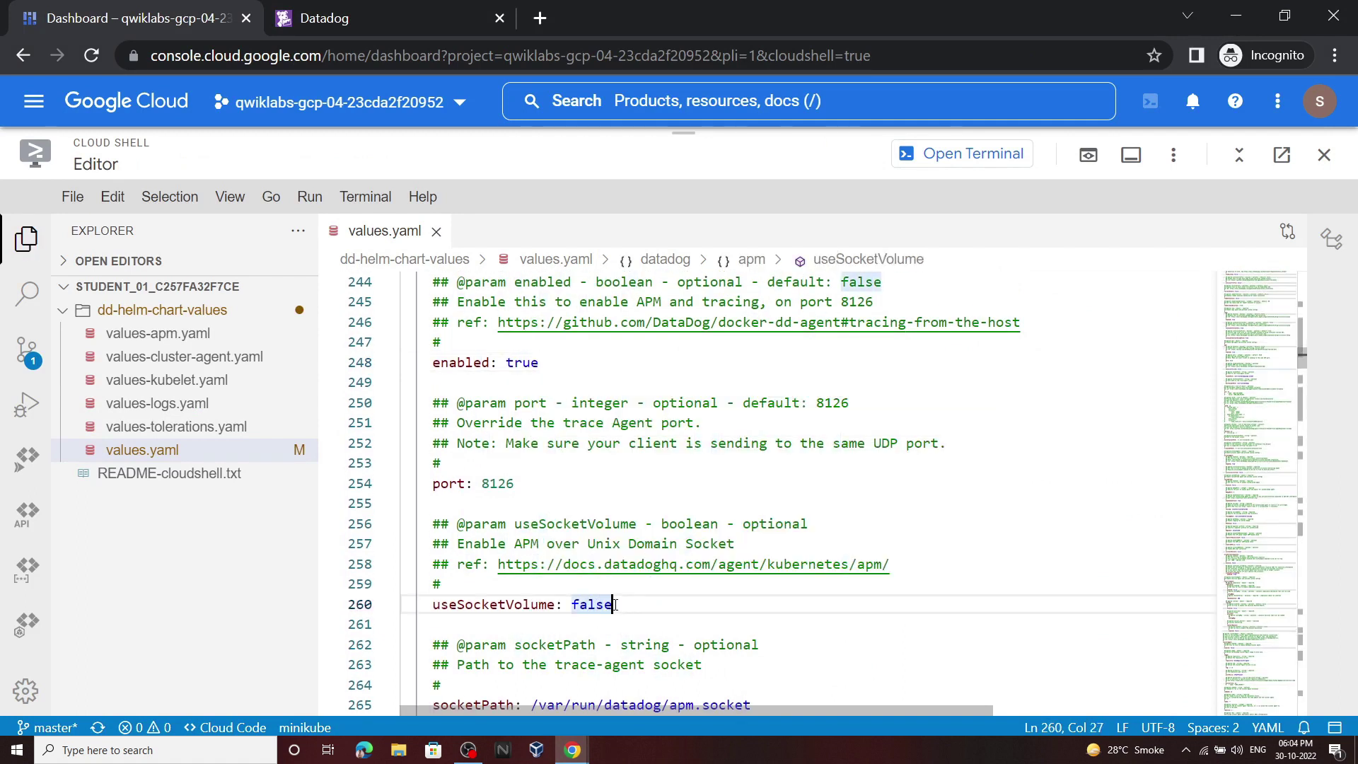
key("BackSpace")
type("t")
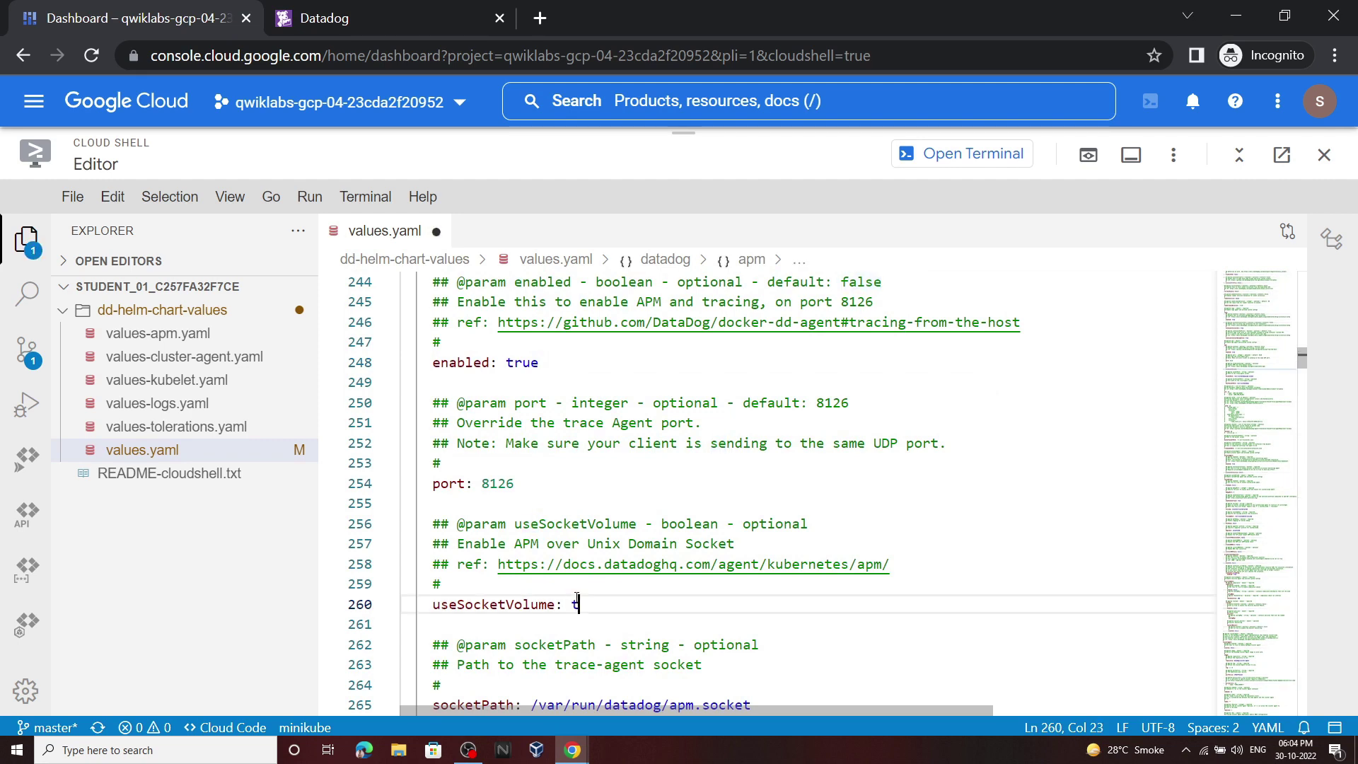
type("rue")
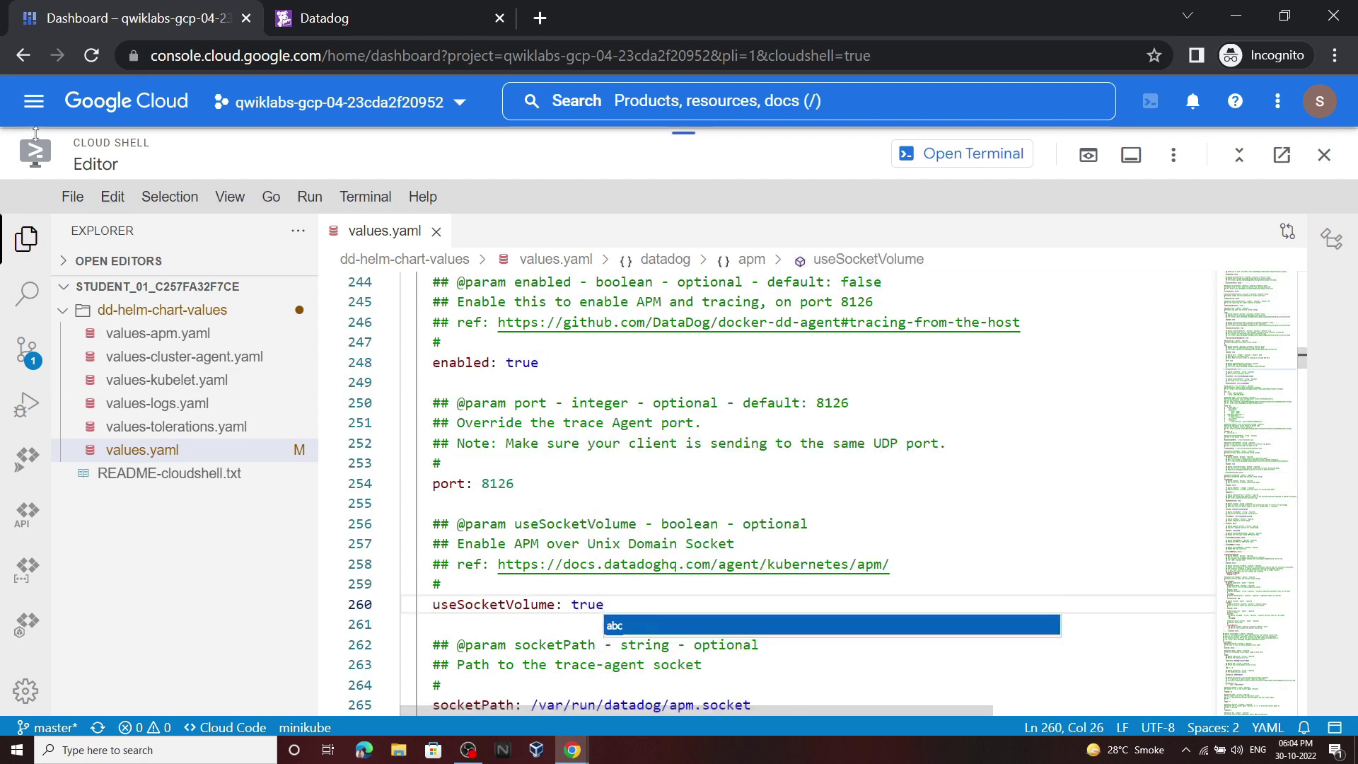
left_click(73, 197)
left_click(153, 423)
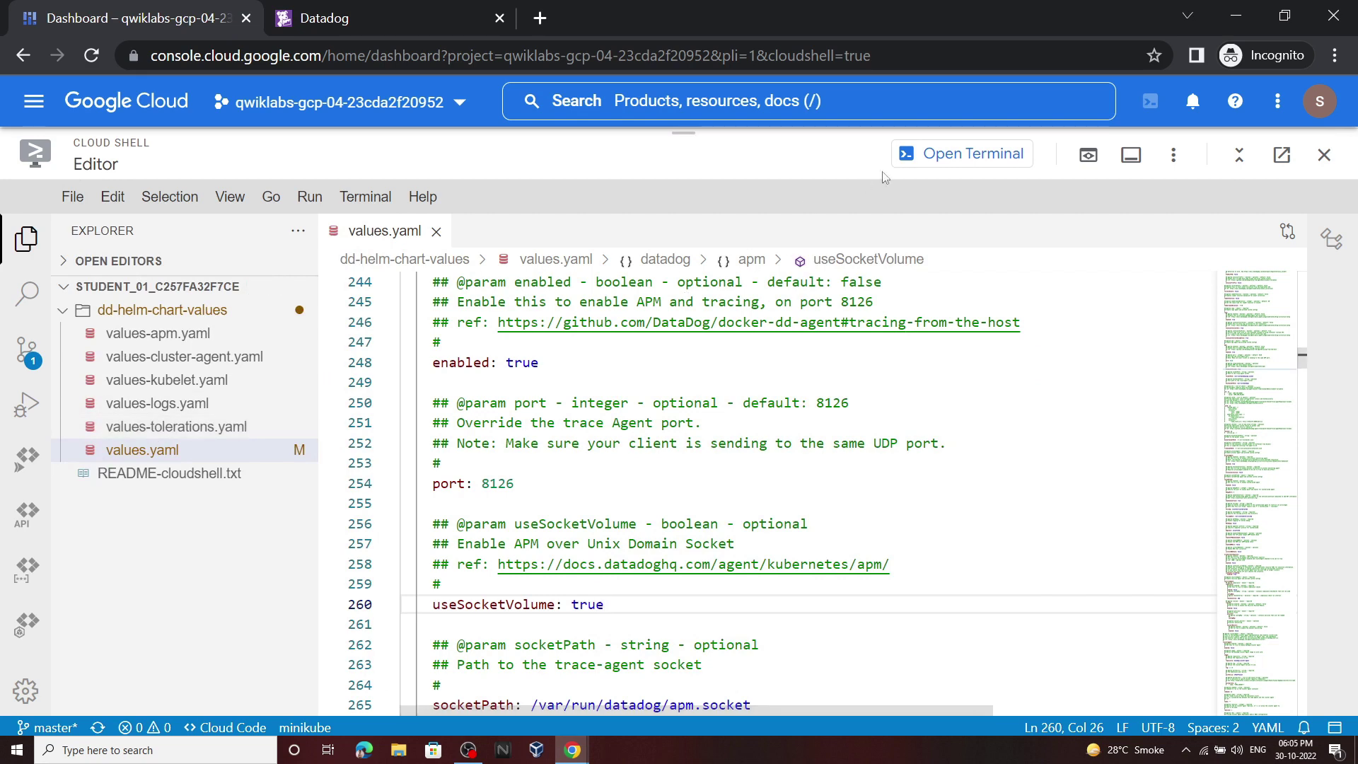
left_click(905, 157)
Step: Run the lab's diff between the logs and APM values files in Cloud Shell
left_click(573, 750)
left_click(650, 683)
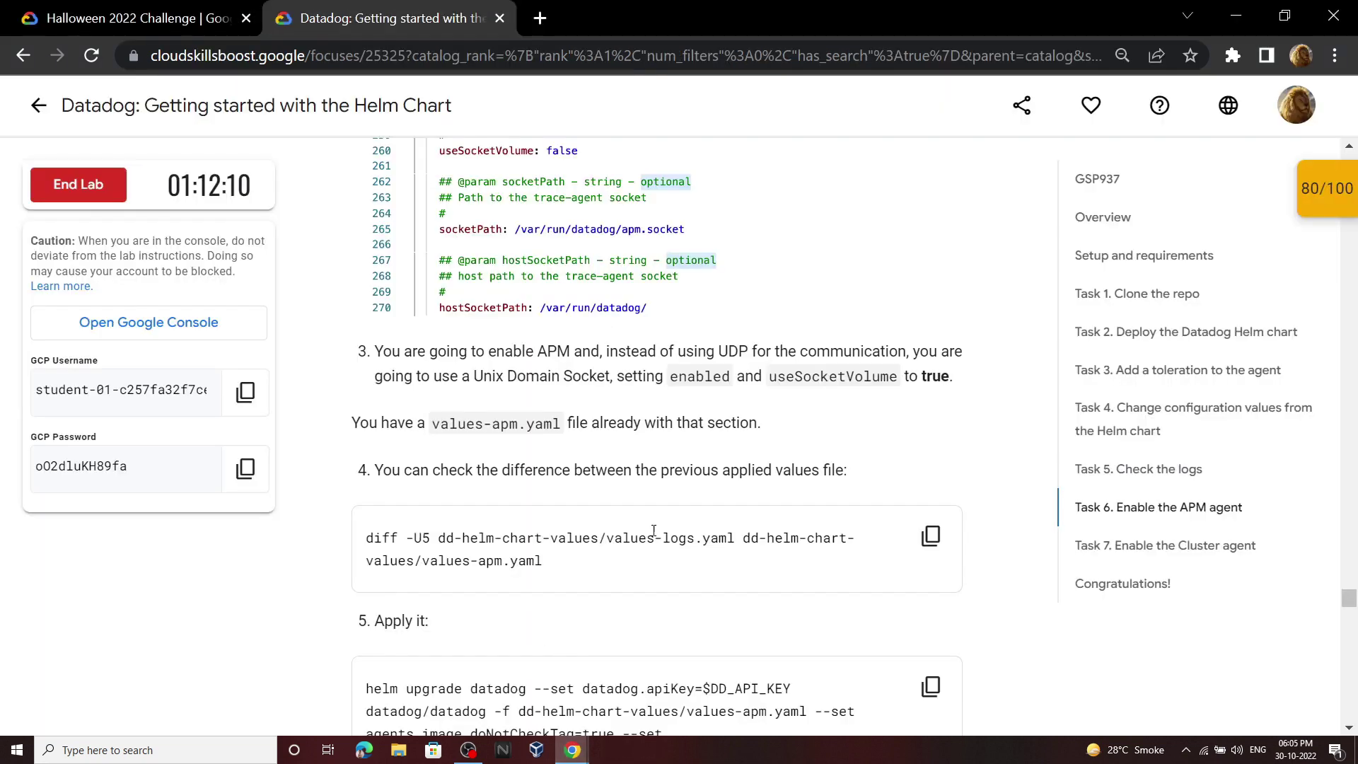
left_click(931, 430)
left_click(573, 750)
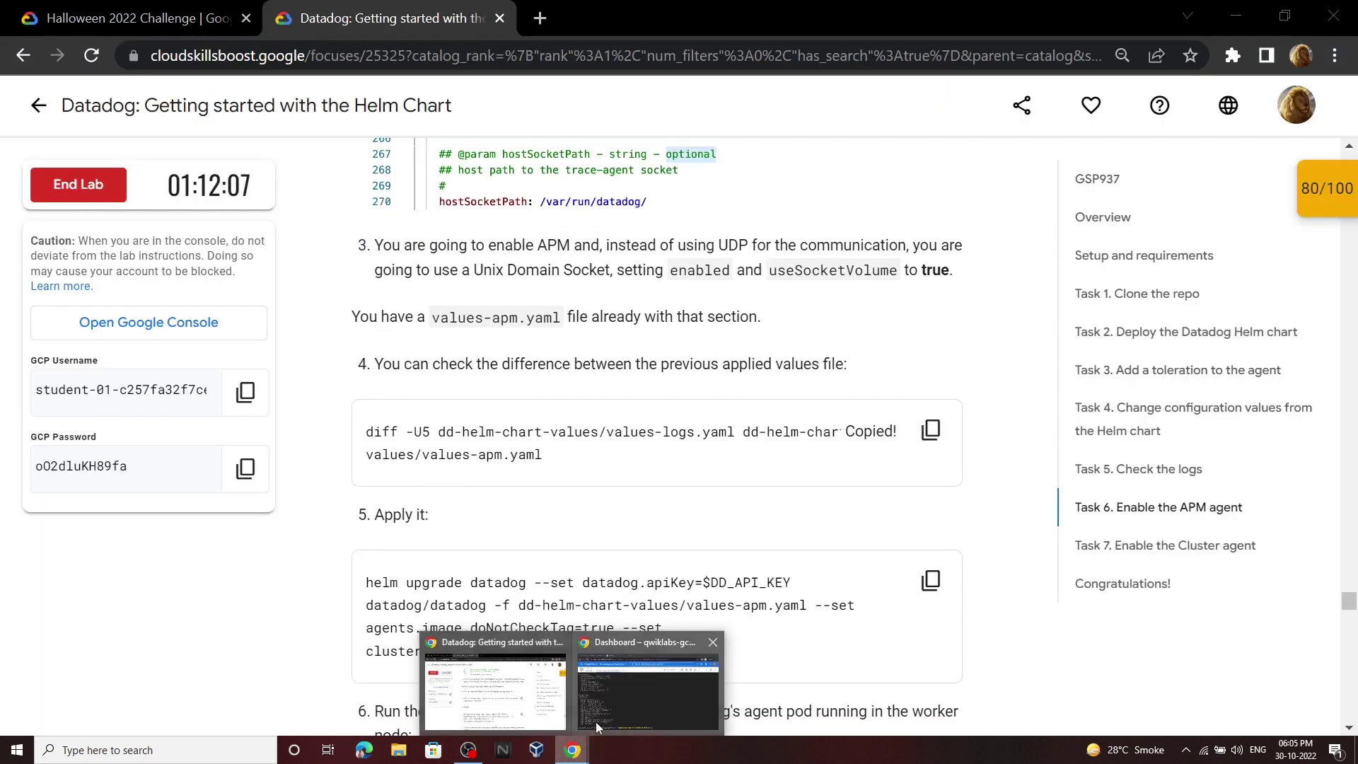
left_click(637, 683)
key("ctrl+v")
key("Return")
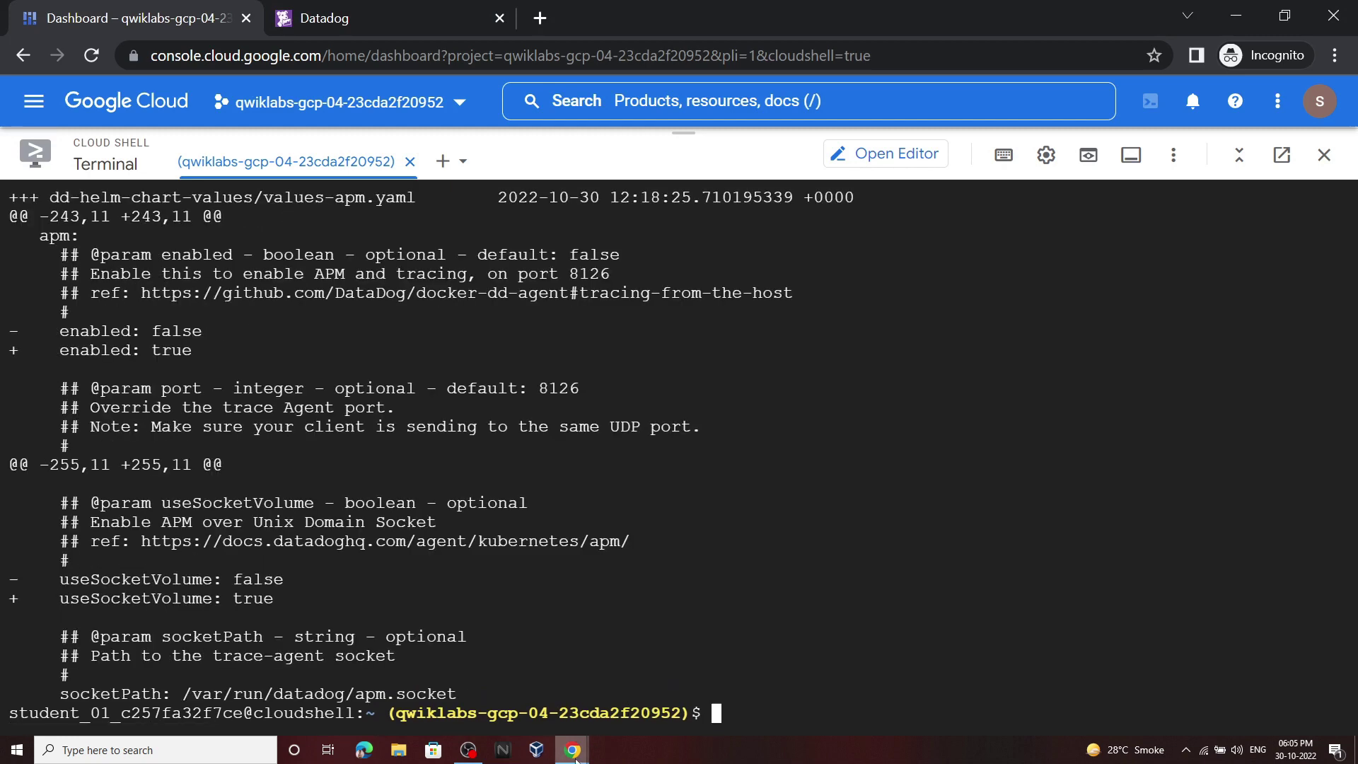
Step: Upgrade the Datadog Helm release with values-apm.yaml
left_click(573, 750)
left_click(497, 683)
scroll(934, 319, "down", 4)
left_click(931, 262)
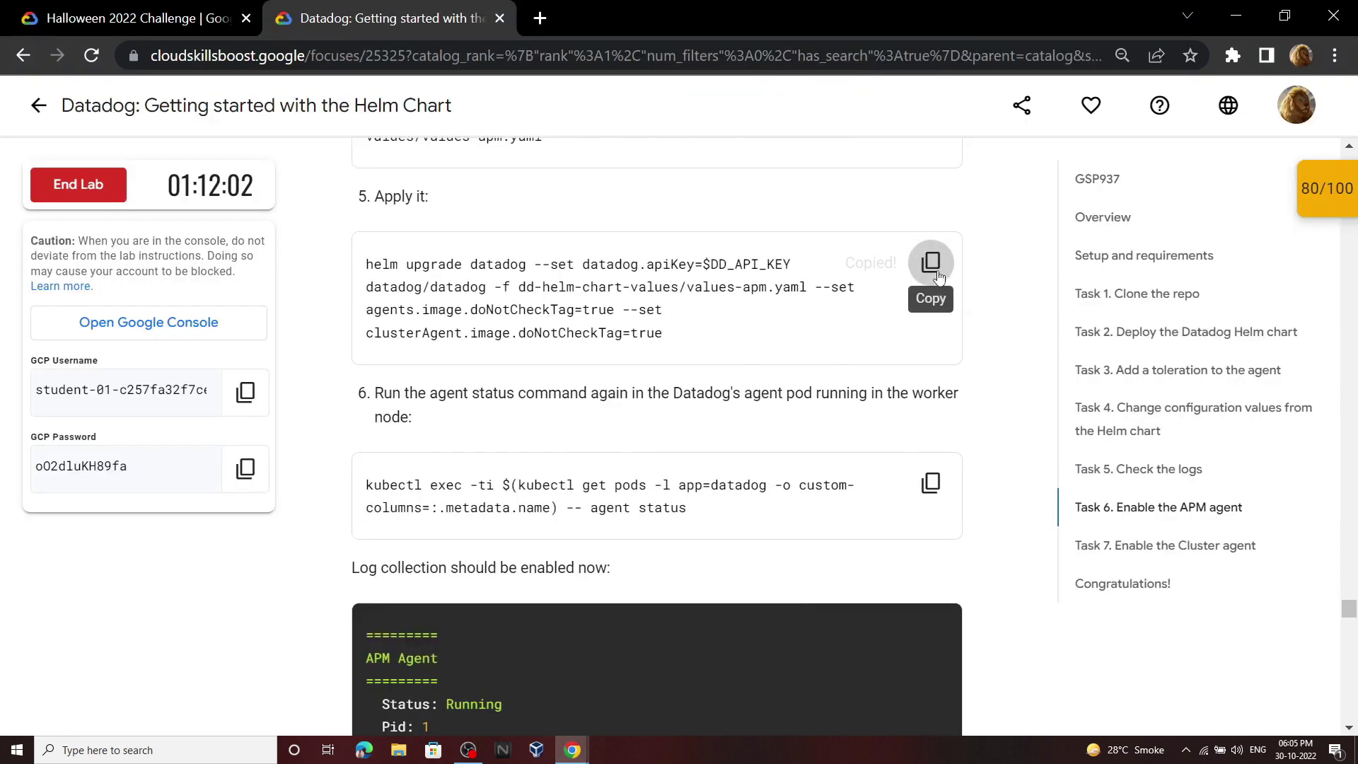
left_click(573, 750)
left_click(637, 686)
key("ctrl+v")
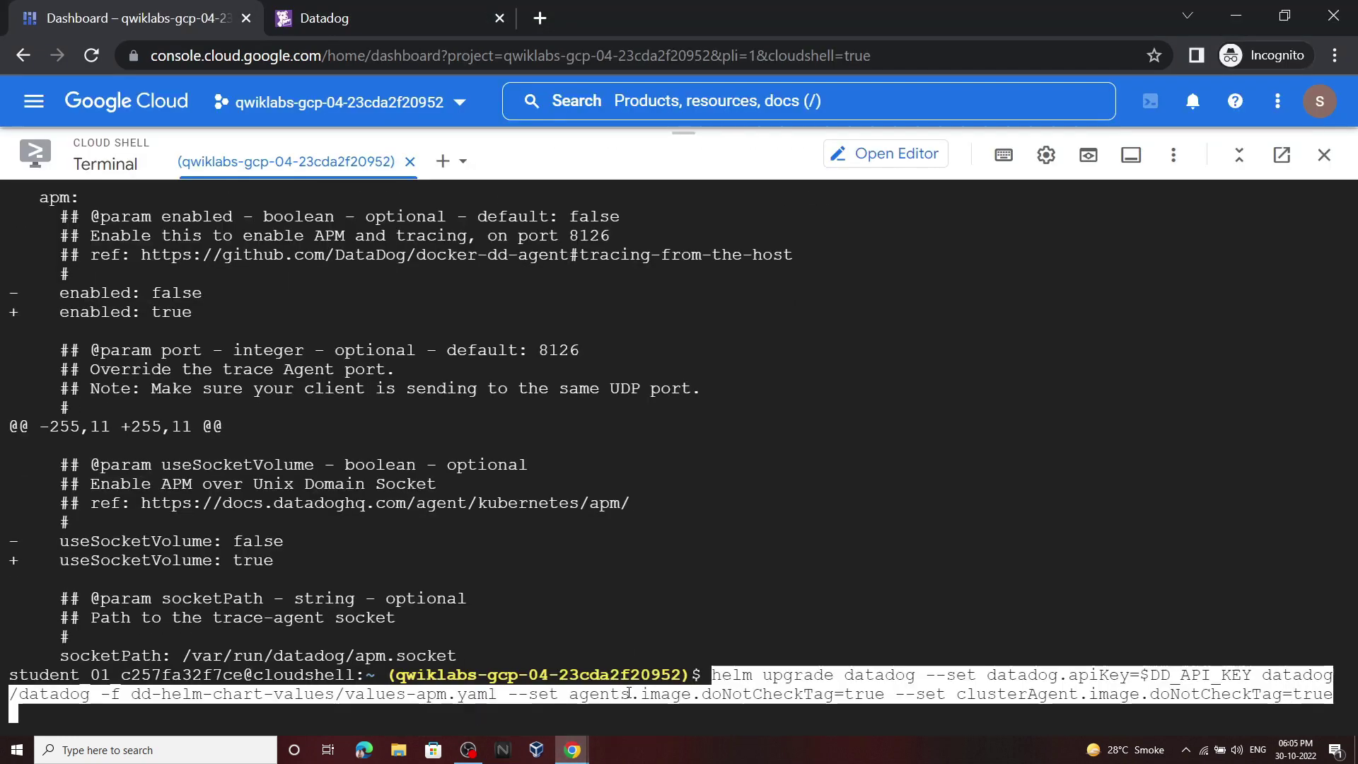
key("Return")
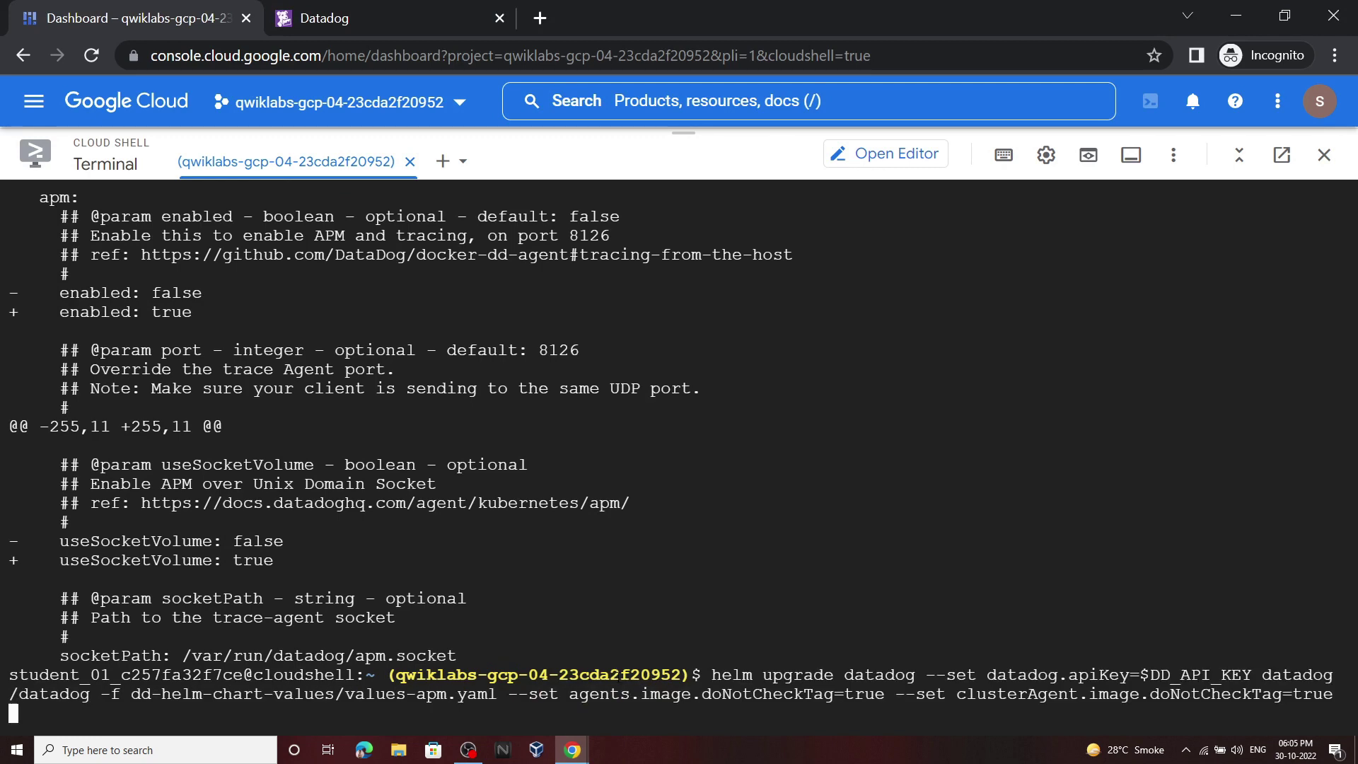
Step: Rerun the kubectl agent status check in the terminal
left_click(573, 750)
left_click(540, 716)
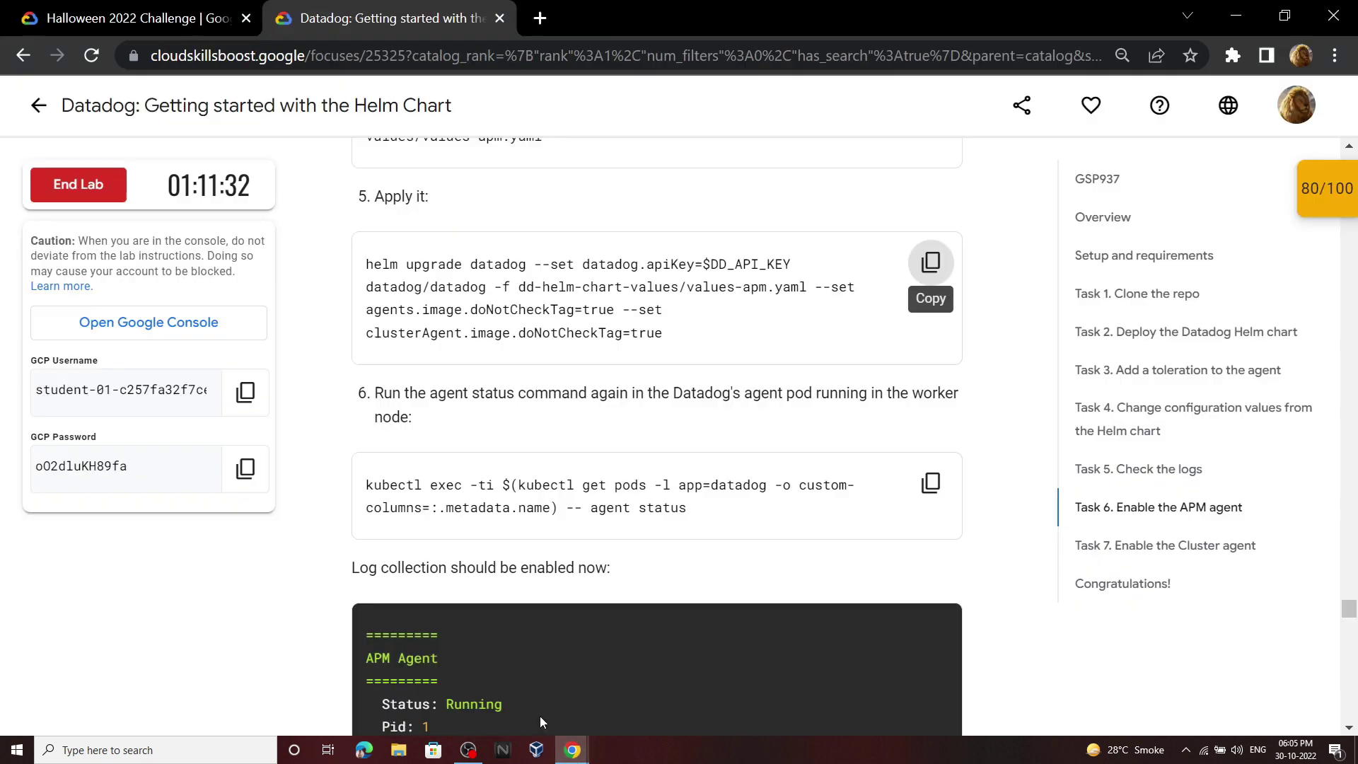
left_click(923, 490)
mouse_move(580, 747)
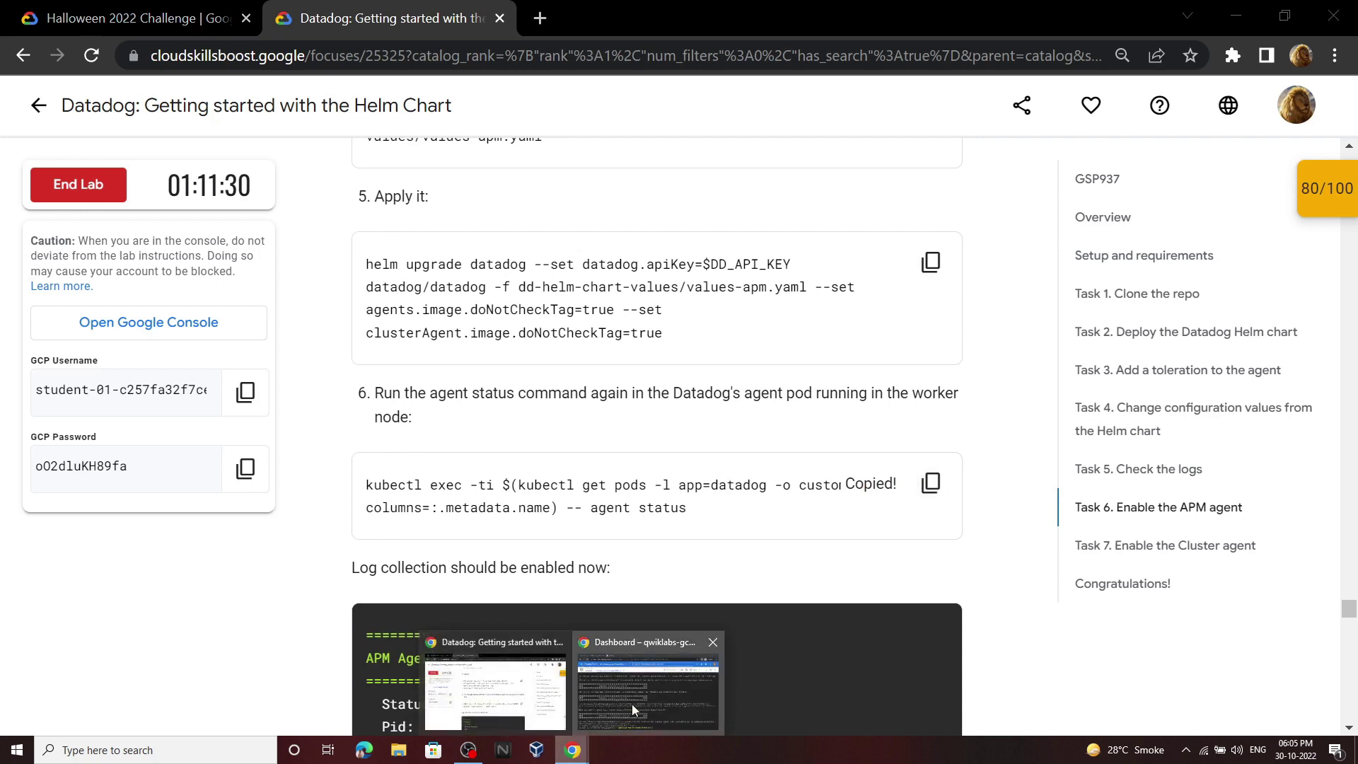
left_click(631, 704)
key("ctrl+v")
key("Return")
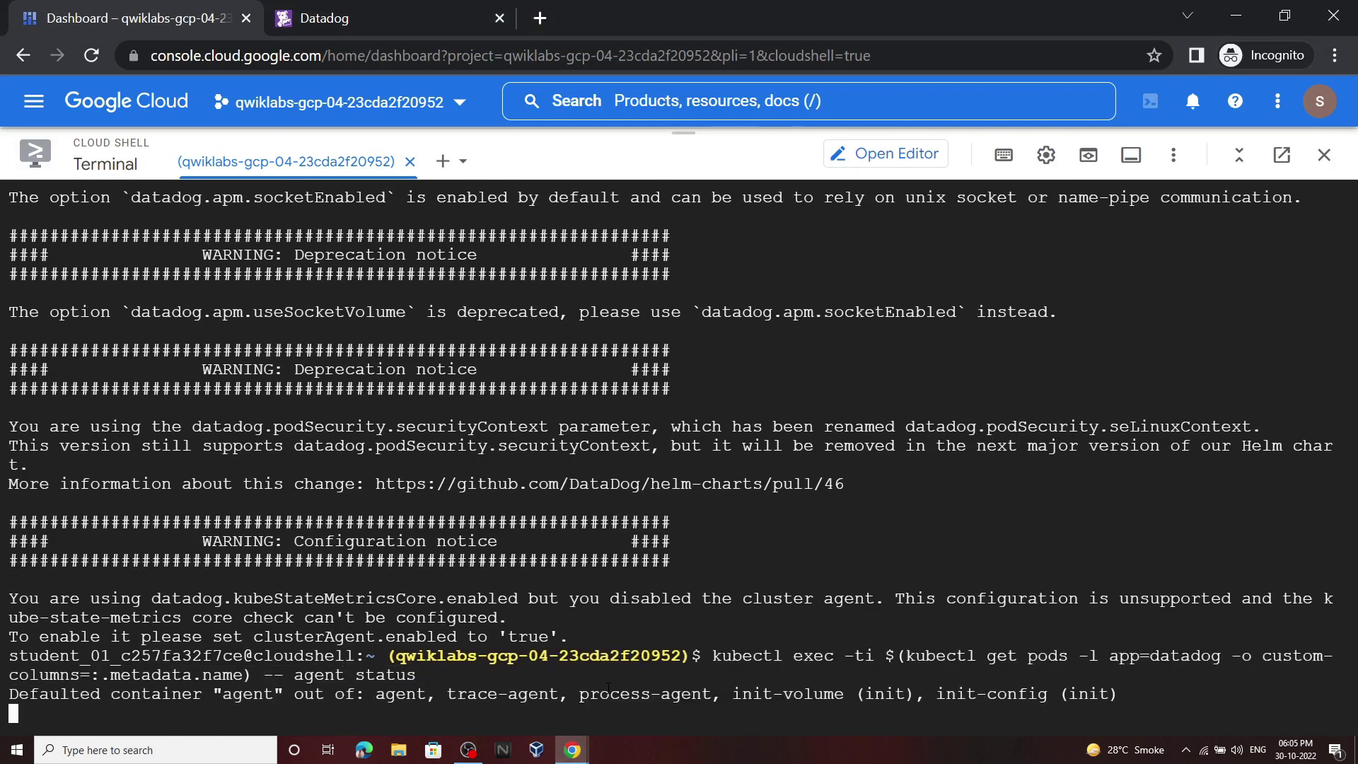
mouse_move(573, 749)
left_click(515, 673)
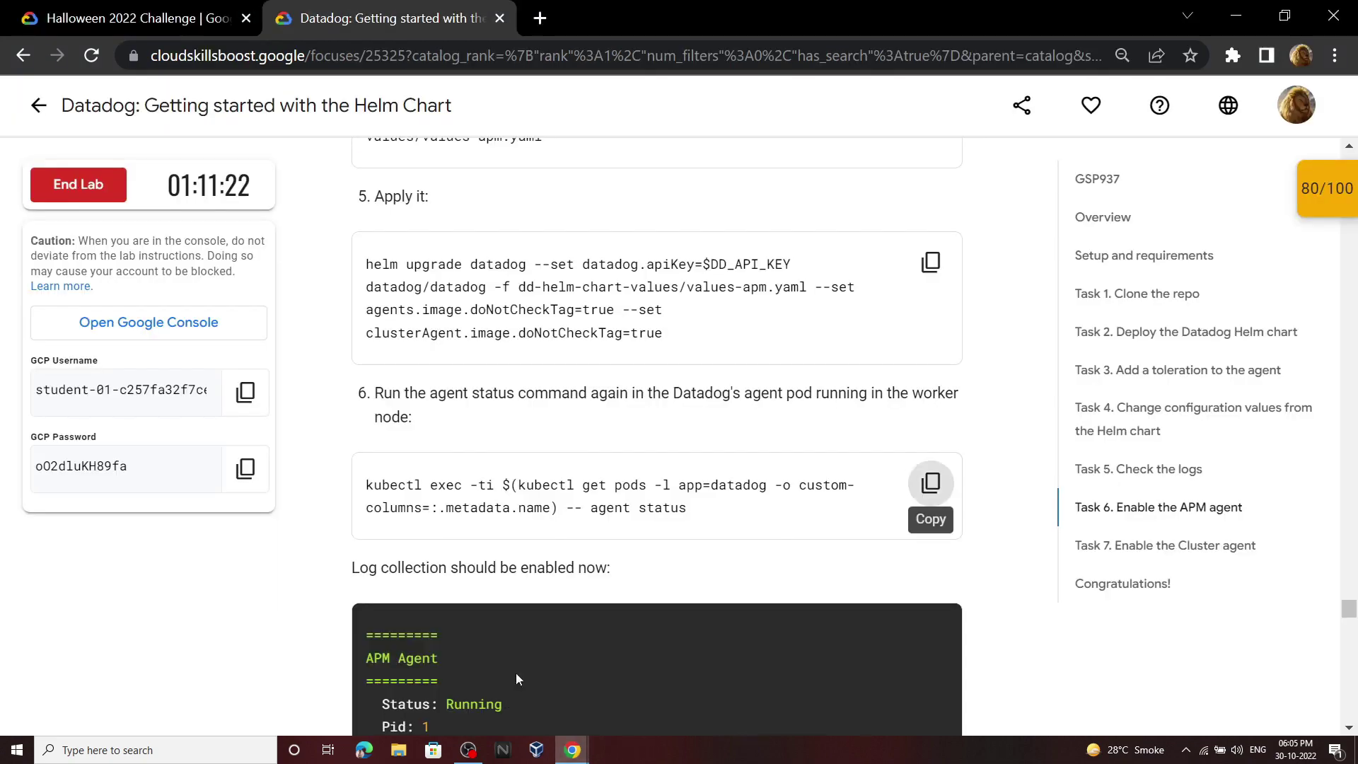
Step: Read the Cluster Agent step in the lab, noting values.yaml line 457
scroll(516, 678, "down", 20)
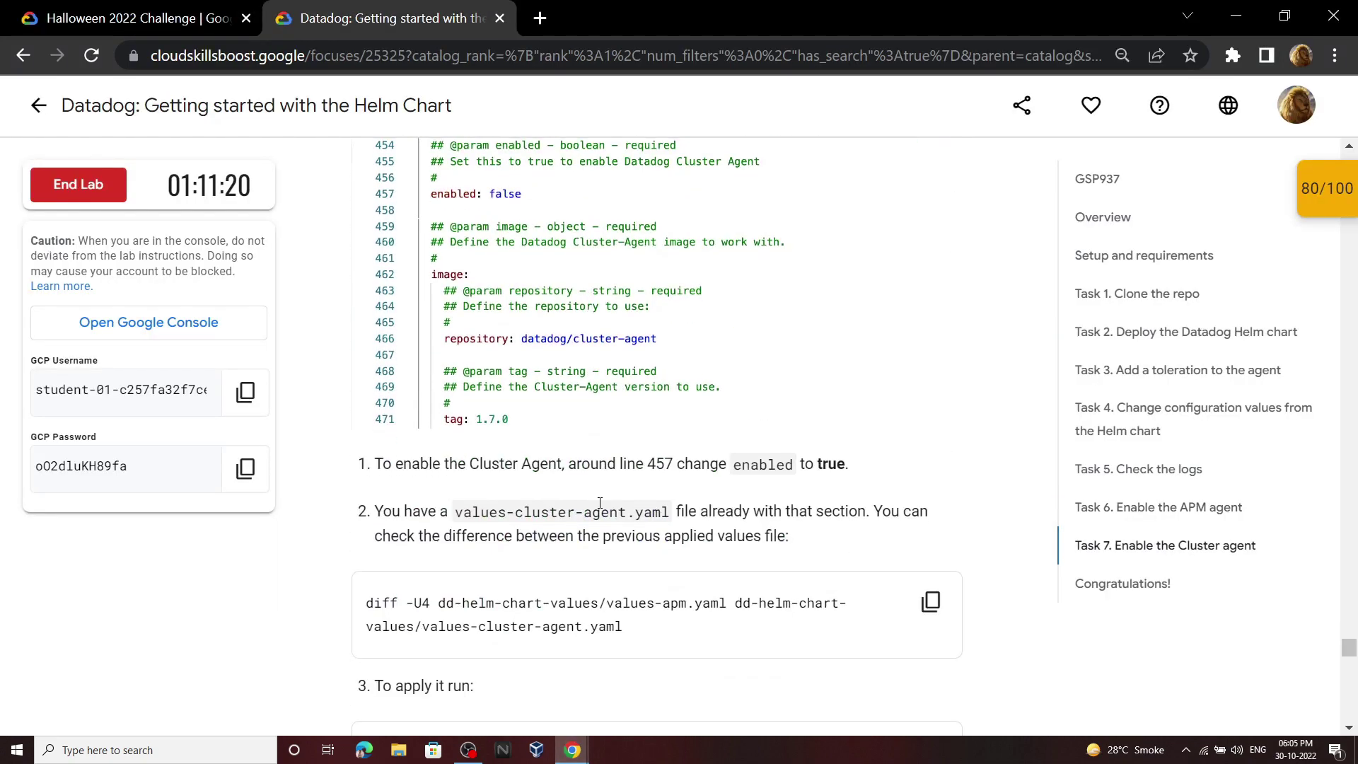
scroll(600, 502, "up", 6)
scroll(599, 490, "down", 6)
scroll(603, 490, "up", 7)
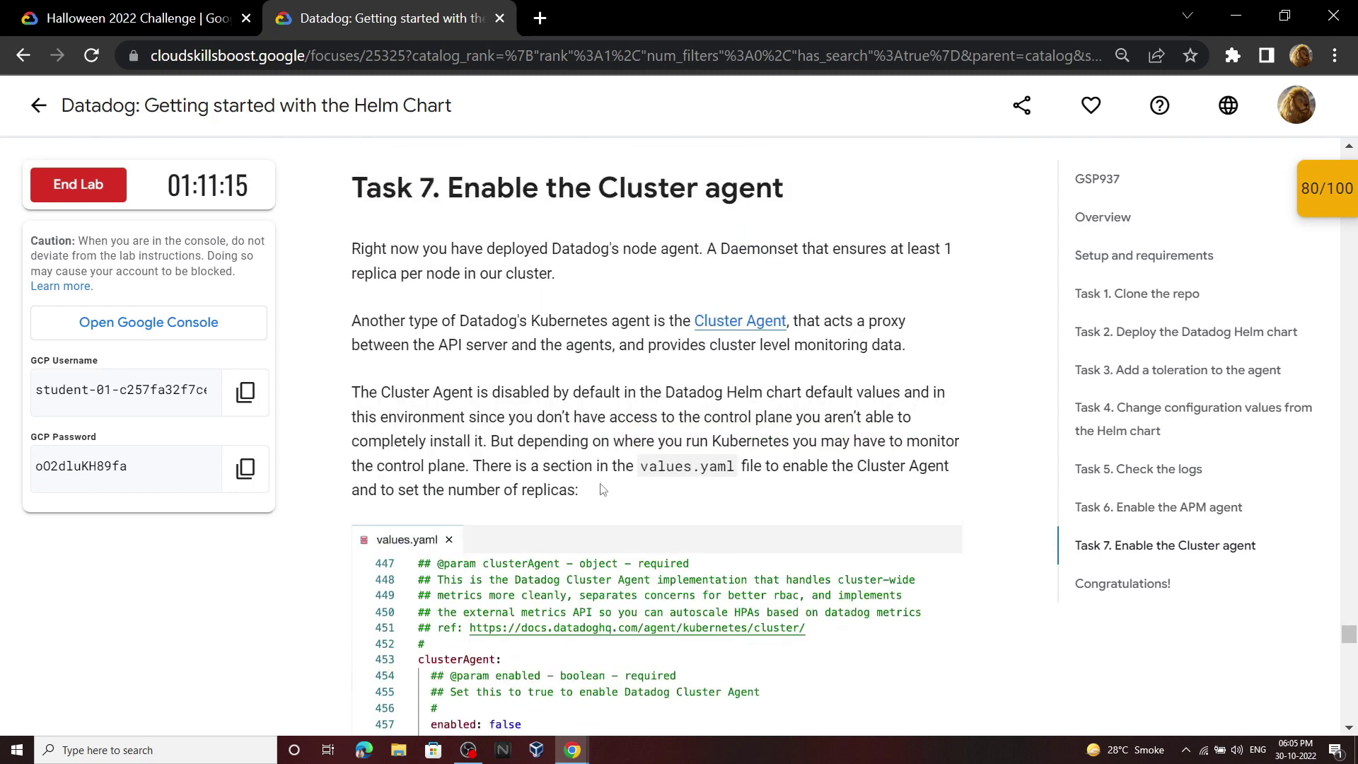
scroll(512, 399, "down", 7)
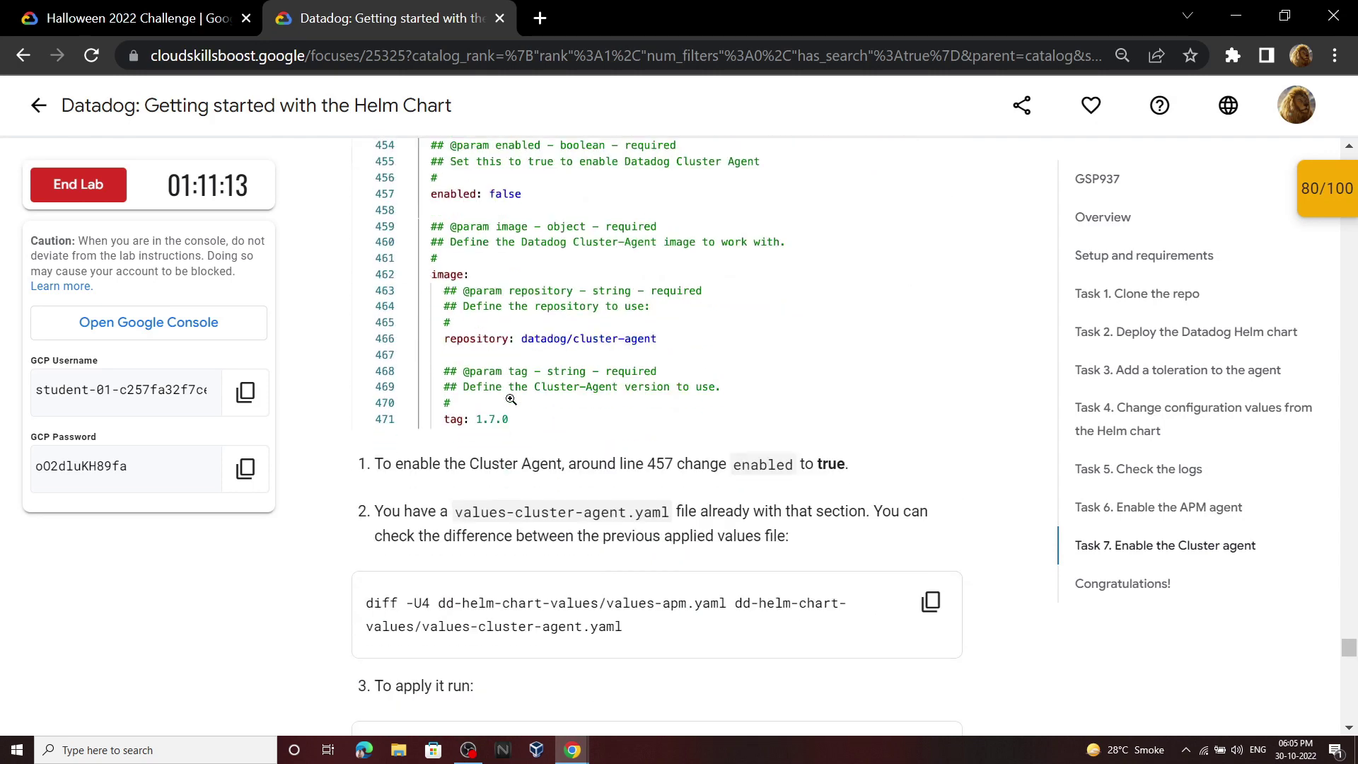
left_click_drag(649, 463, 679, 462)
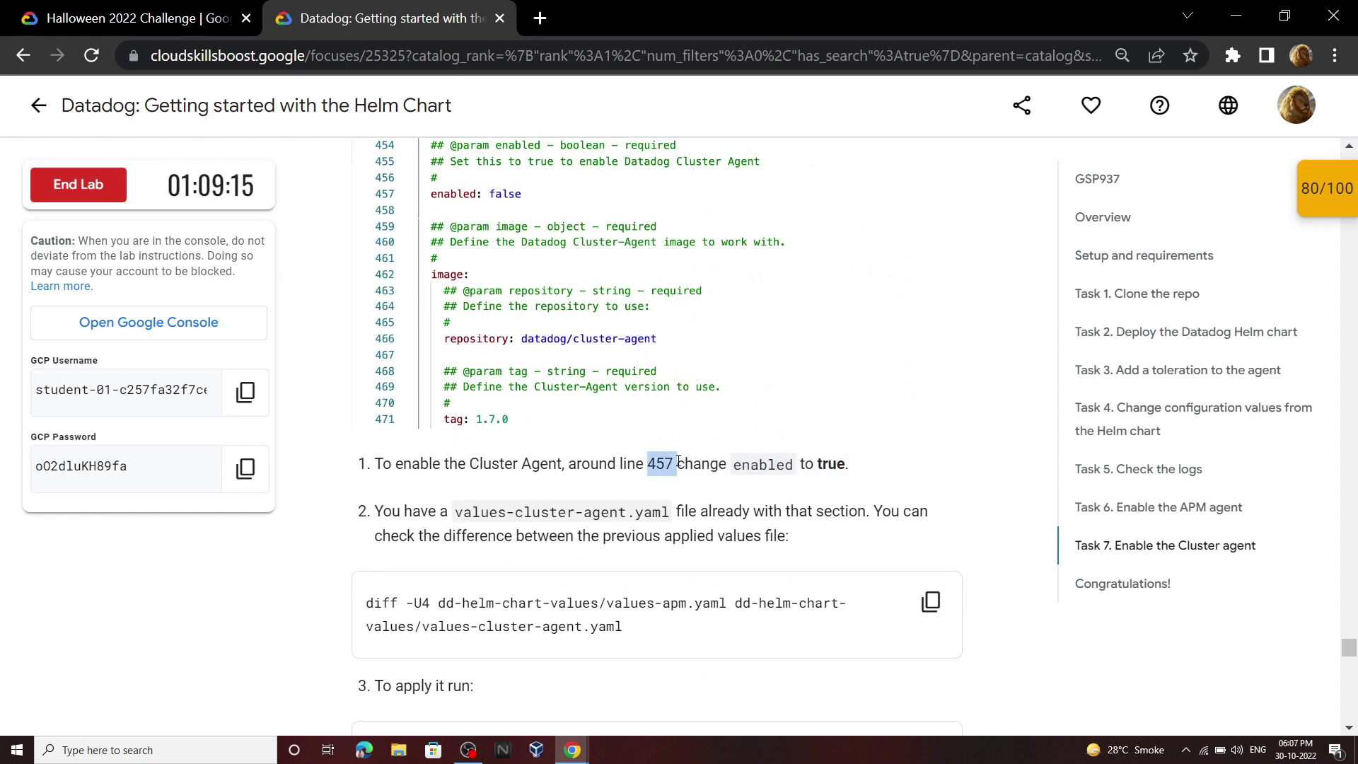
Step: Set clusterAgent enabled to true and save values.yaml
mouse_move(573, 750)
left_click(487, 676)
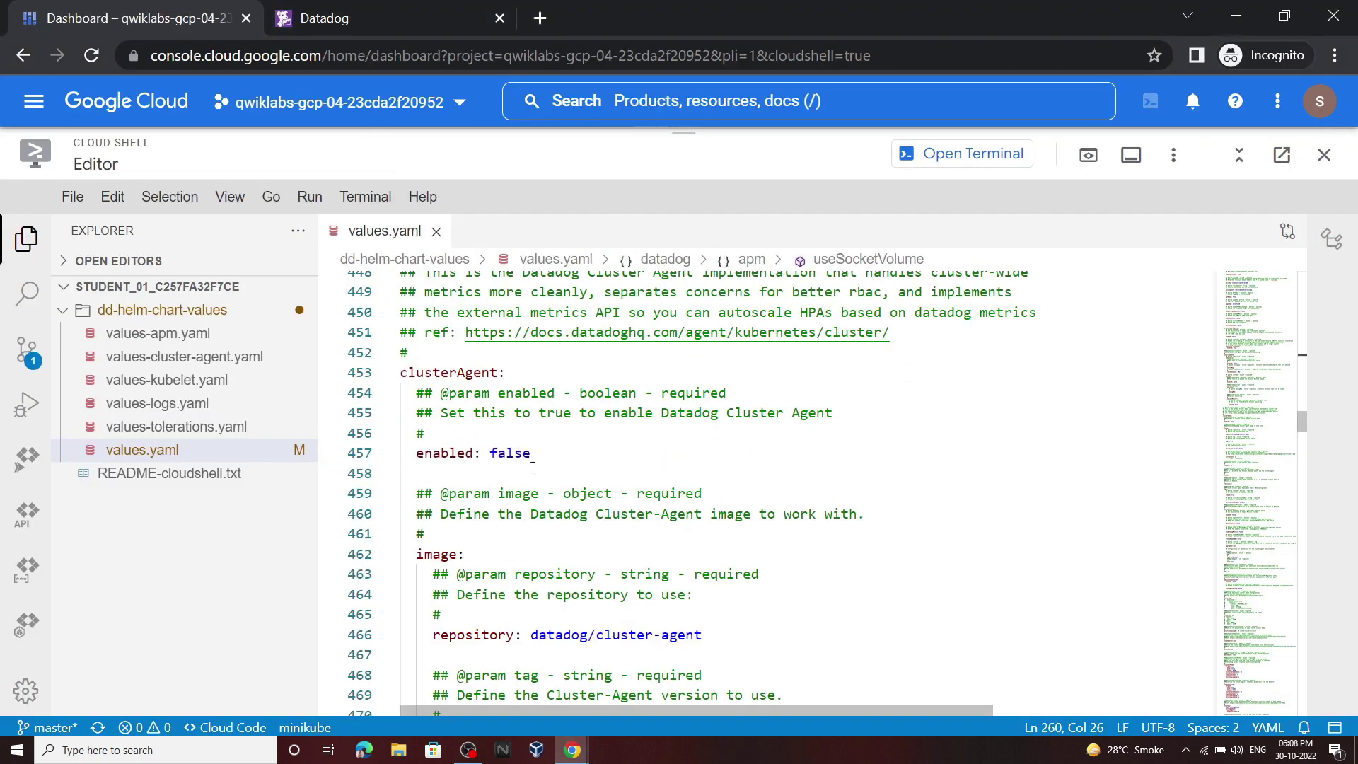
left_click_drag(531, 454, 493, 454)
key("BackSpace")
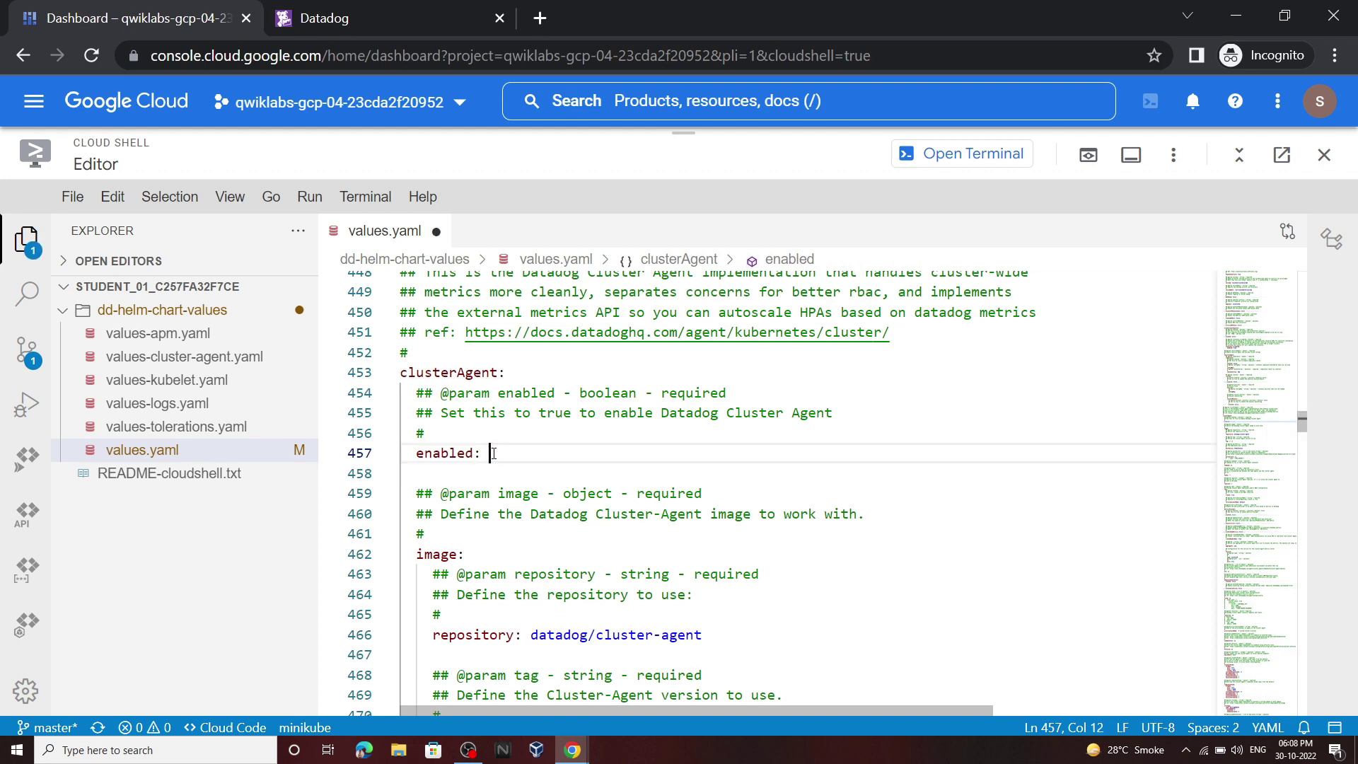
type("true")
left_click(559, 434)
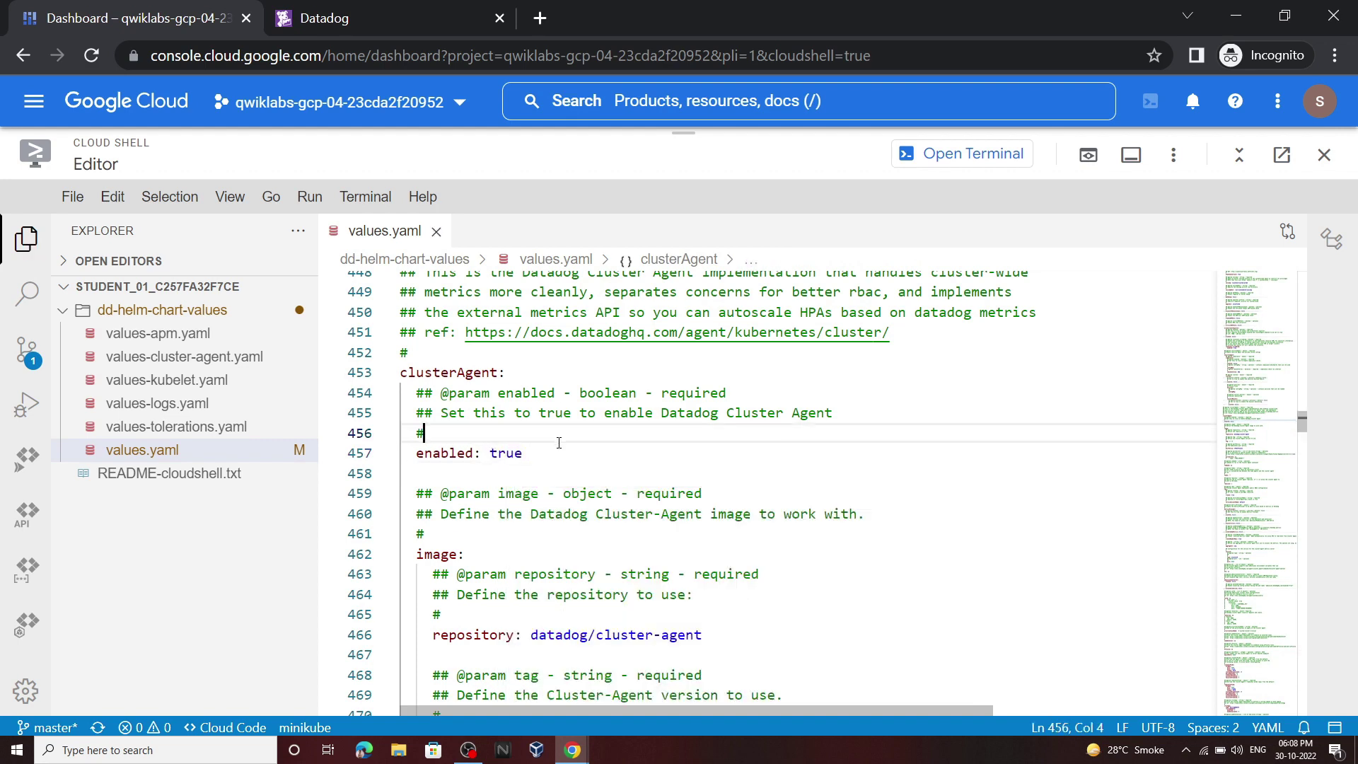
left_click(72, 197)
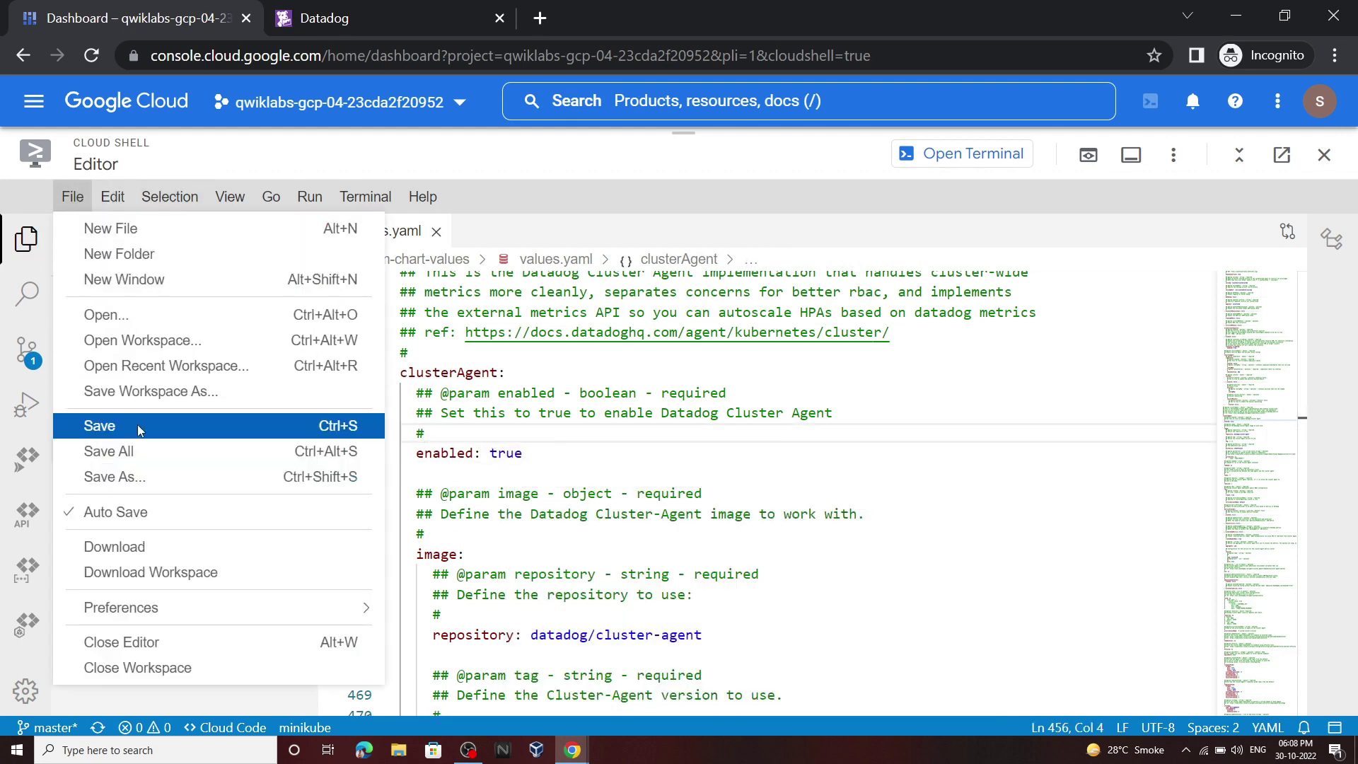
left_click(99, 426)
left_click(959, 154)
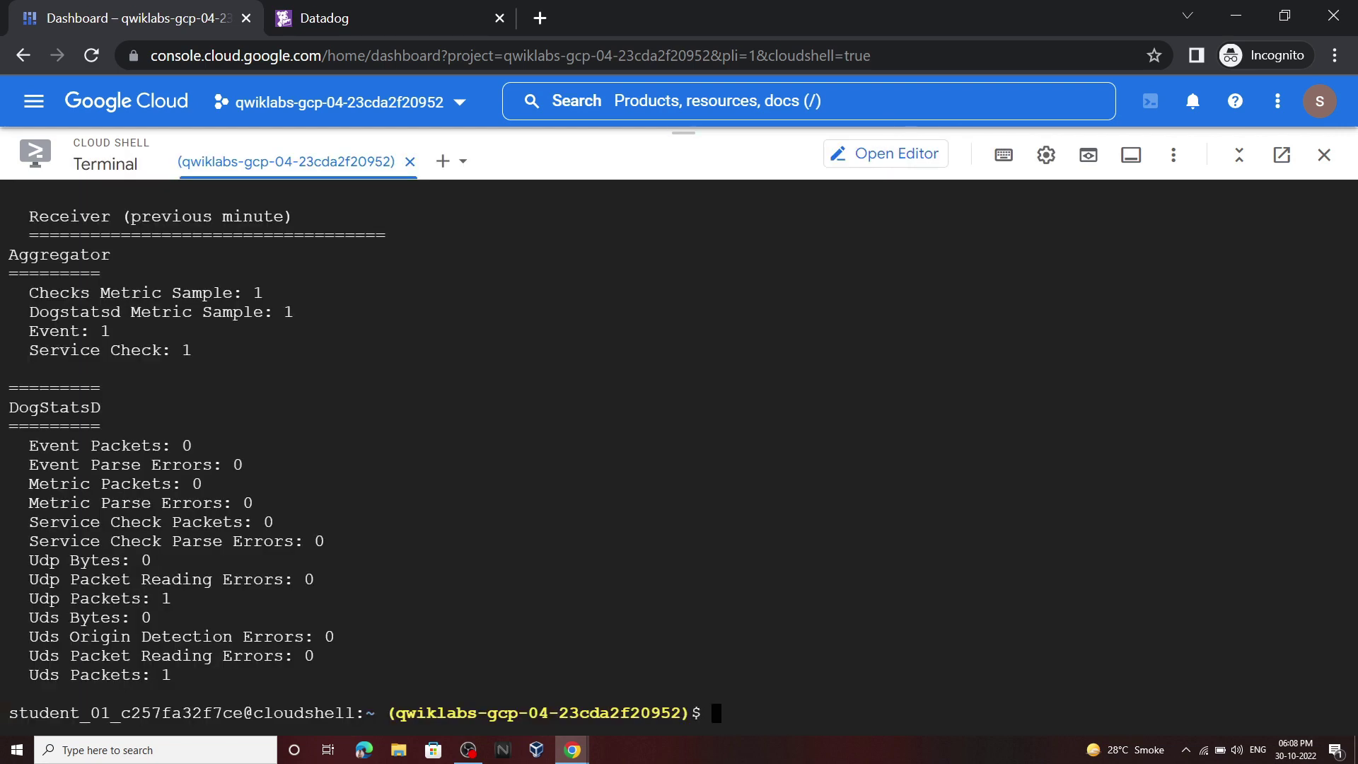
Step: Run the lab's diff between the APM and Cluster Agent values files
mouse_move(582, 756)
left_click(495, 683)
scroll(939, 412, "down", 2)
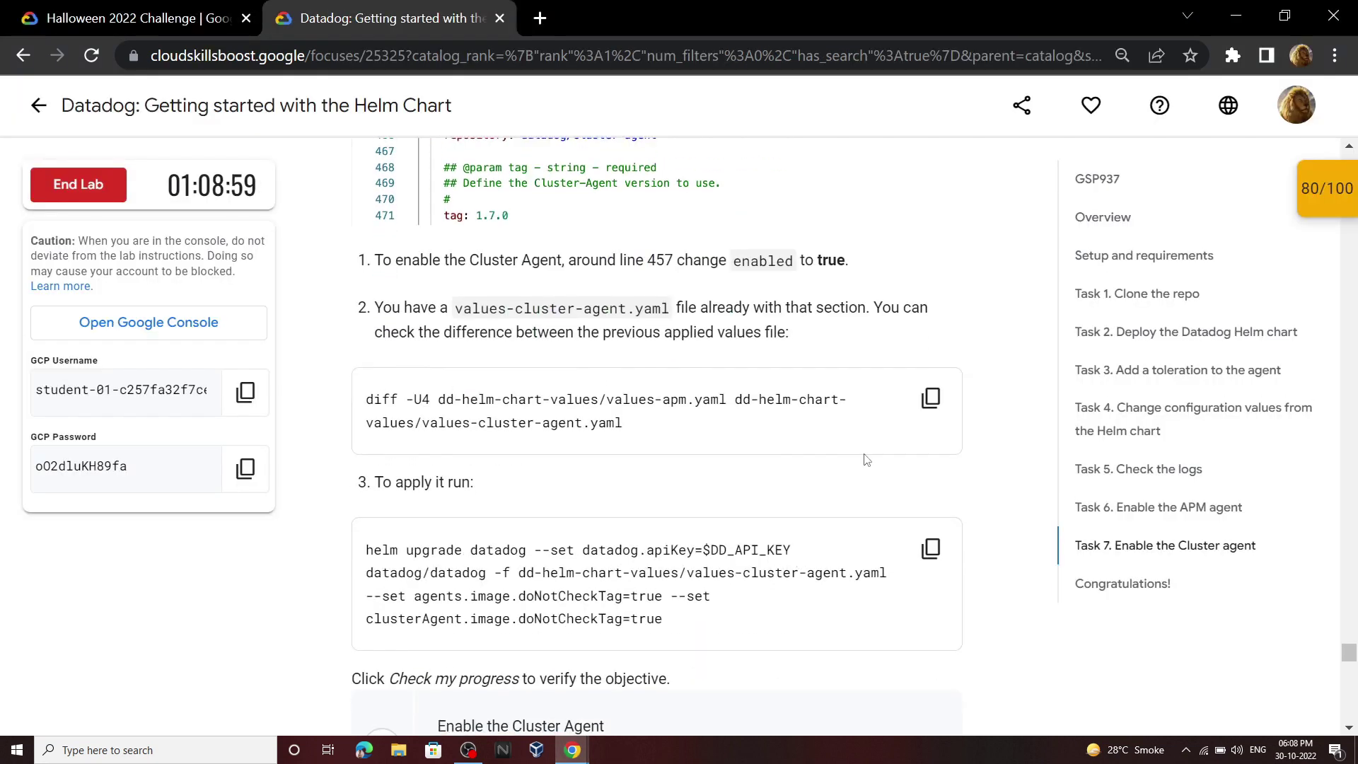
left_click(939, 412)
mouse_move(573, 750)
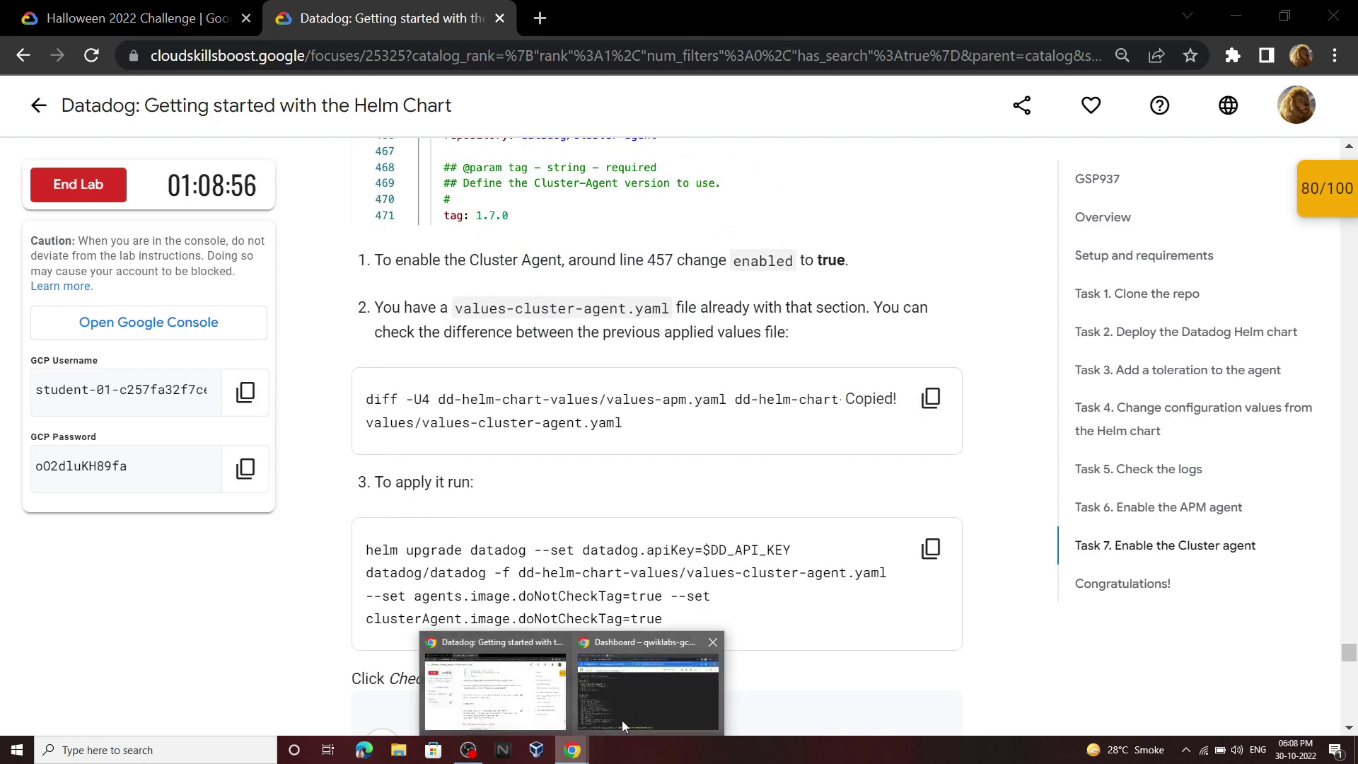
left_click(622, 720)
key("ctrl+v")
key("Return")
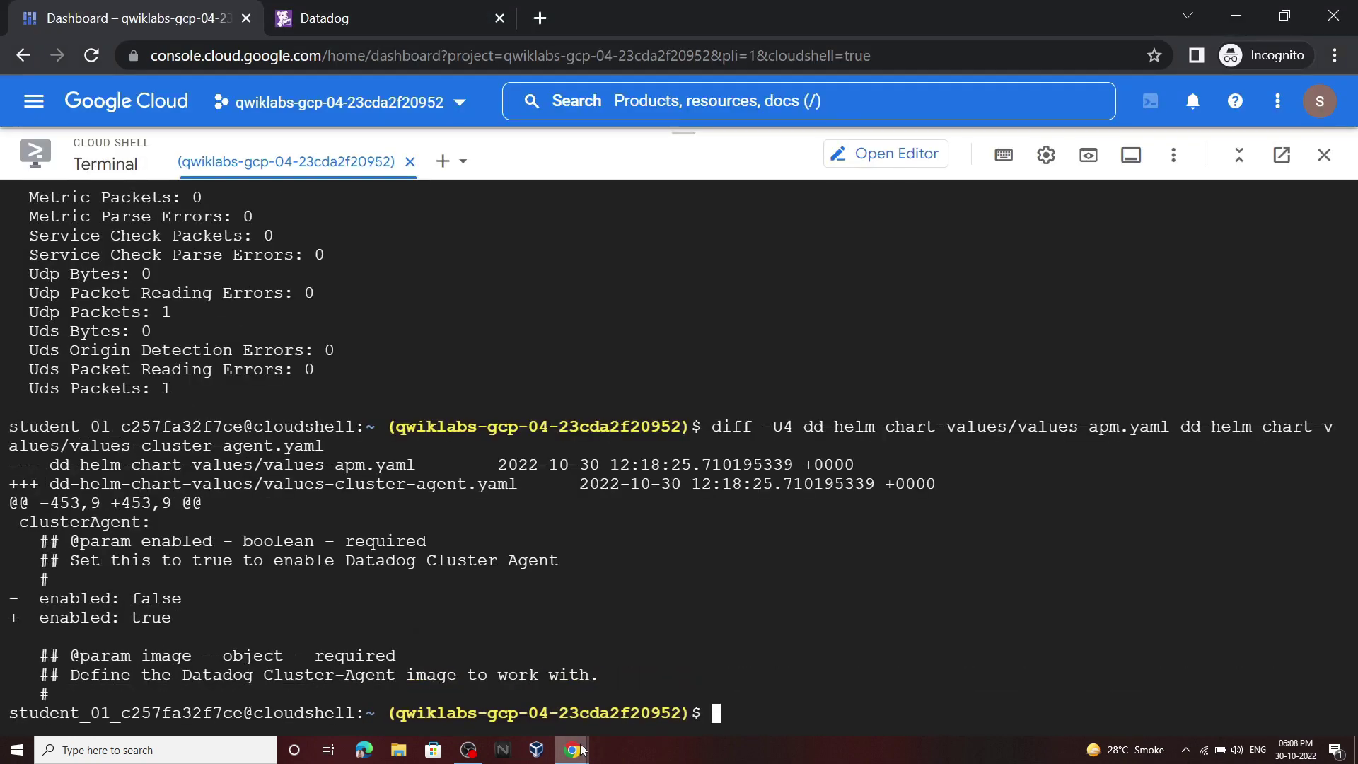
Step: Upgrade the Datadog Helm release with values-cluster-agent.yaml
left_click(559, 718)
left_click(931, 549)
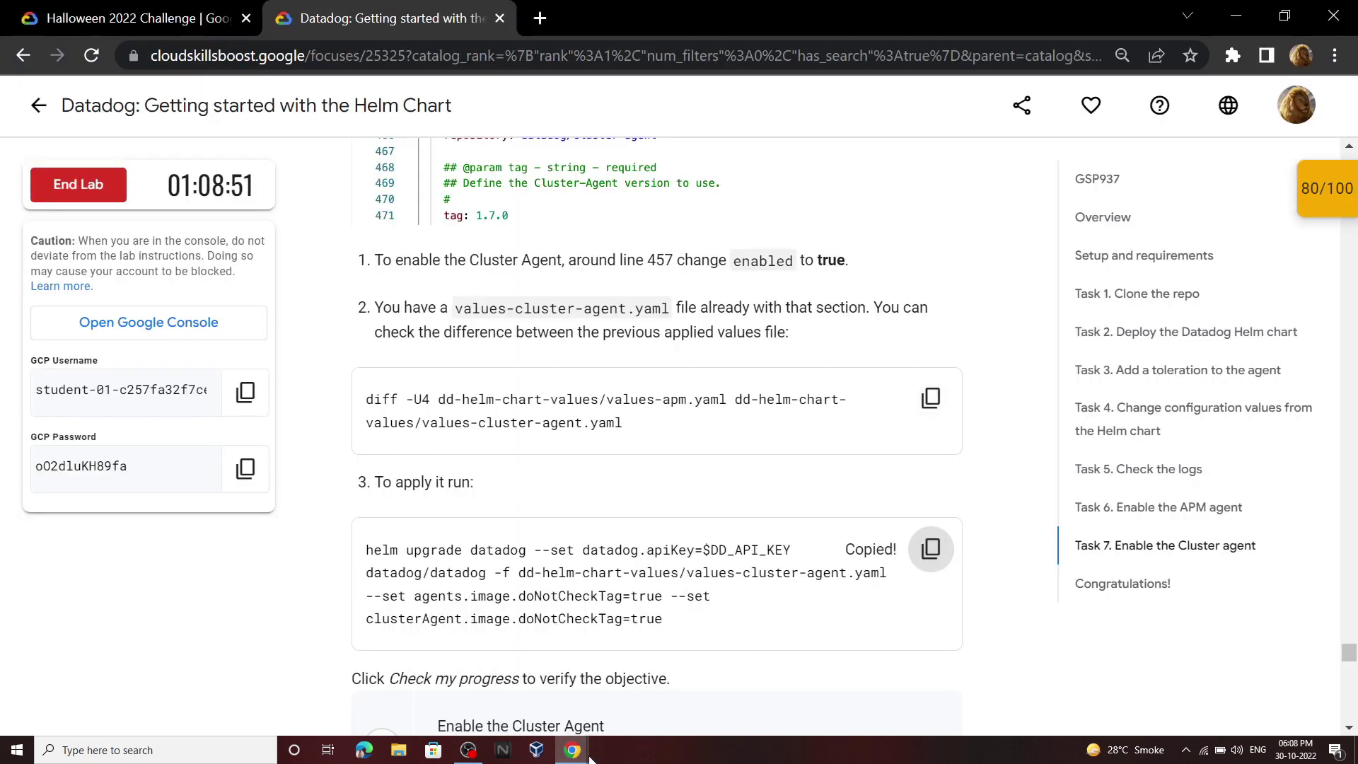
left_click(651, 690)
key("ctrl+v")
key("Return")
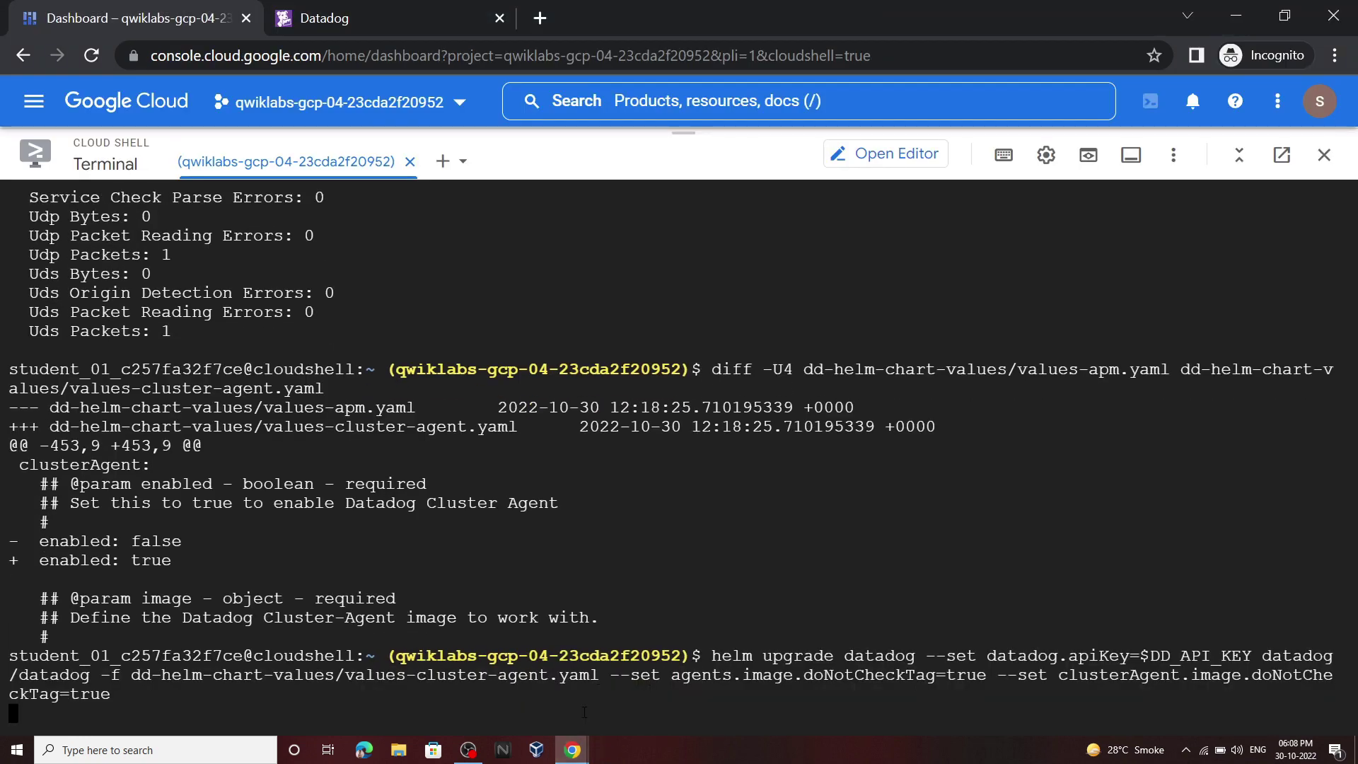
Step: Check progress on the Enable the Cluster Agent objective until it passes
mouse_move(573, 750)
left_click(541, 690)
scroll(605, 439, "down", 5)
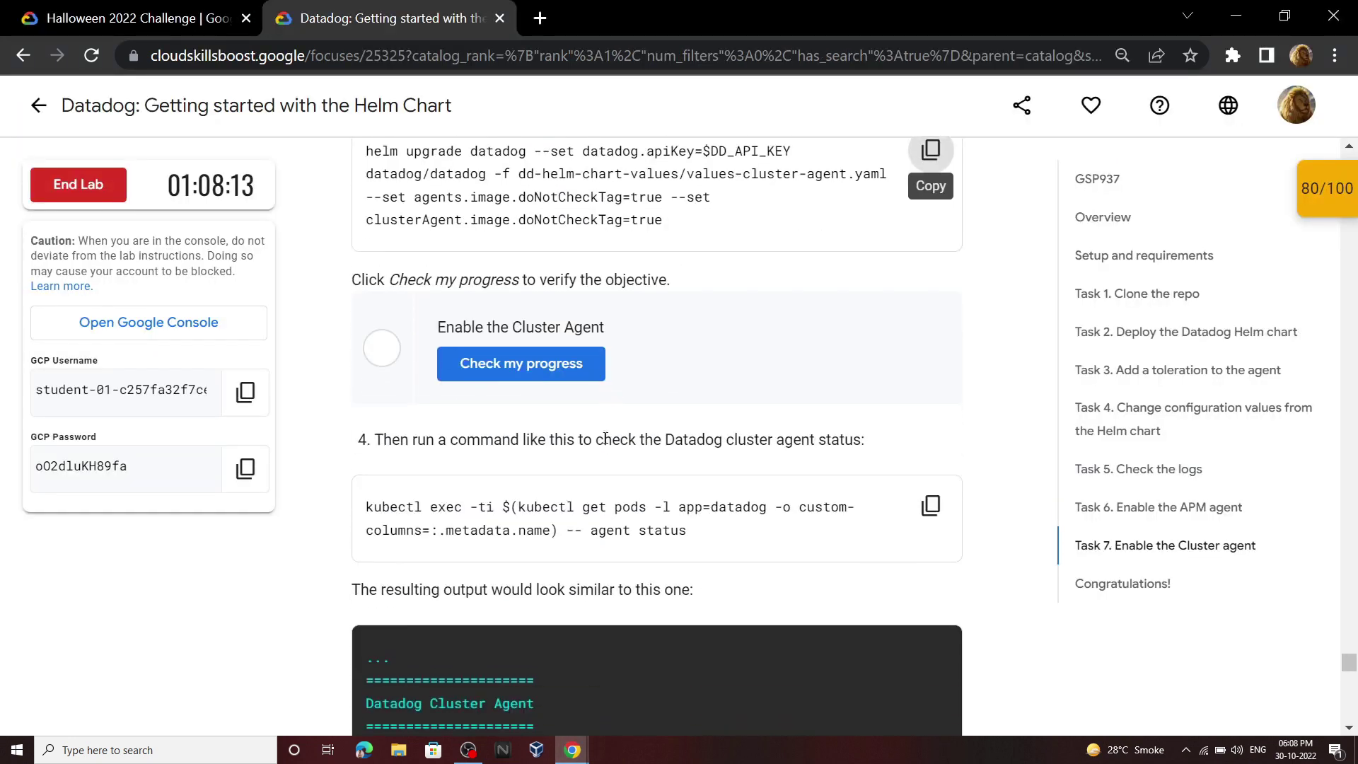
scroll(606, 439, "down", 1)
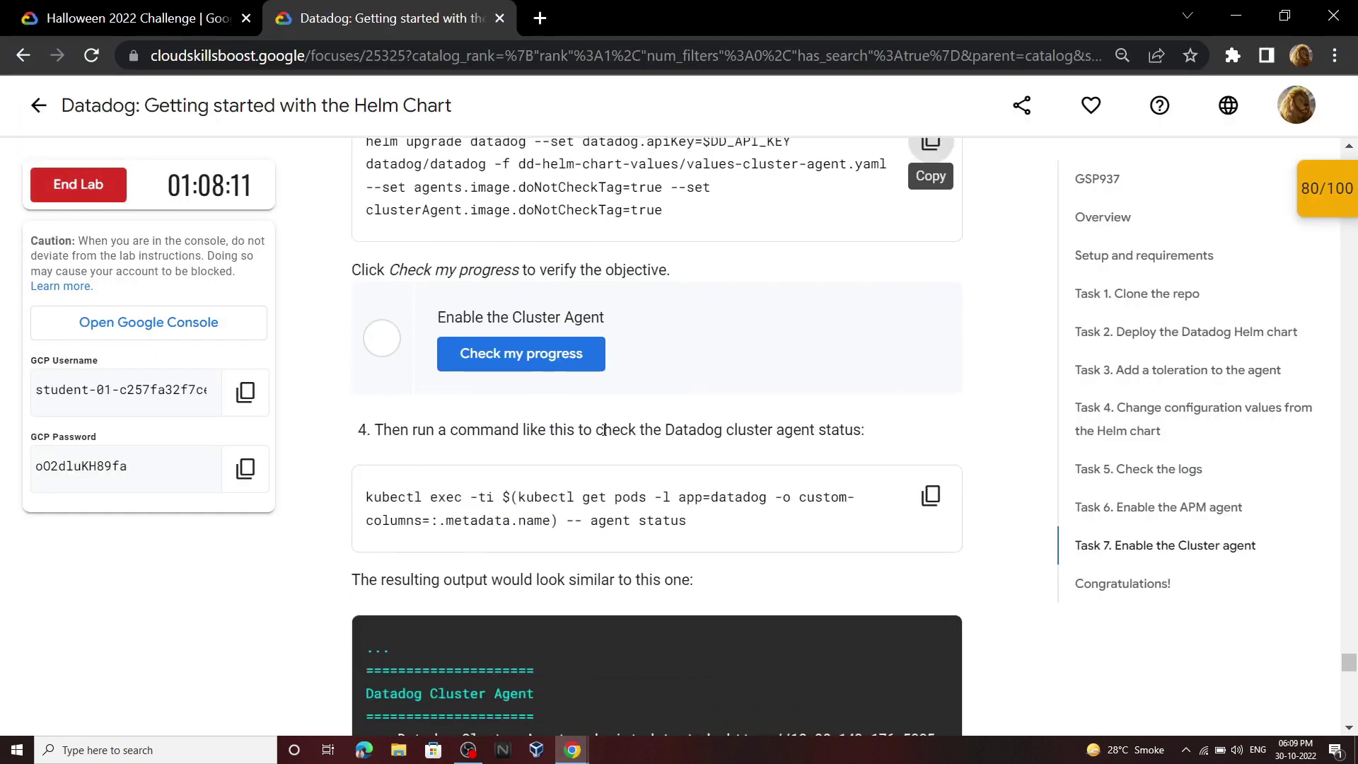
left_click(580, 361)
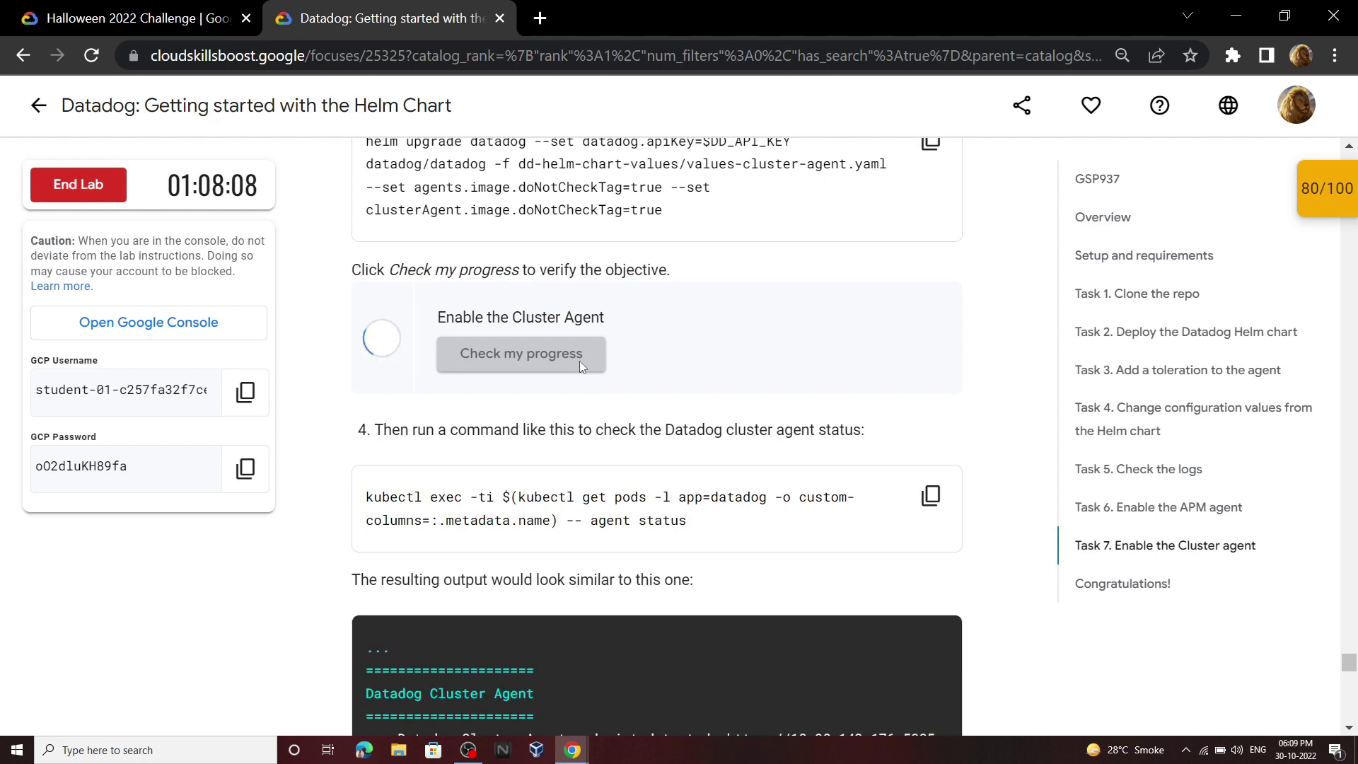
left_click(582, 360)
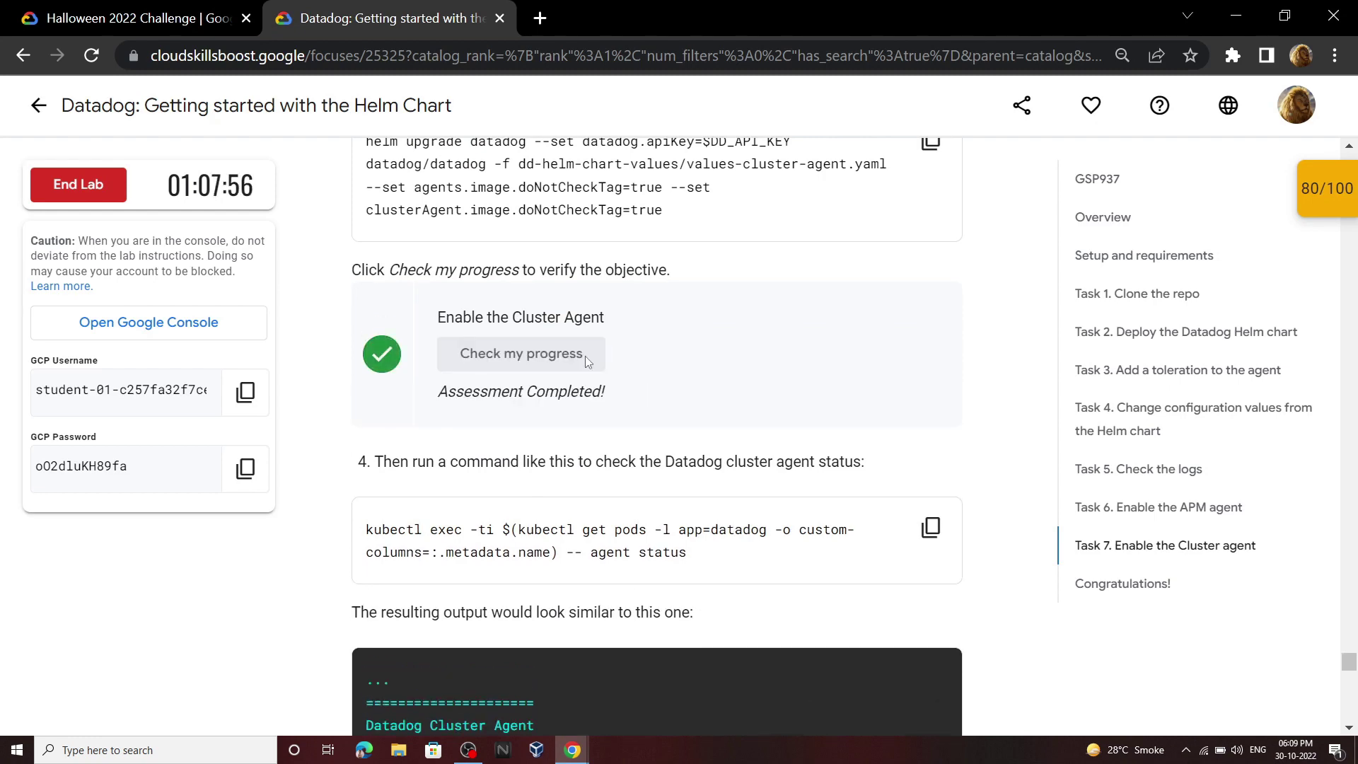
Step: Run kubectl exec agent status in the datadog agent pod
scroll(581, 312, "down", 6)
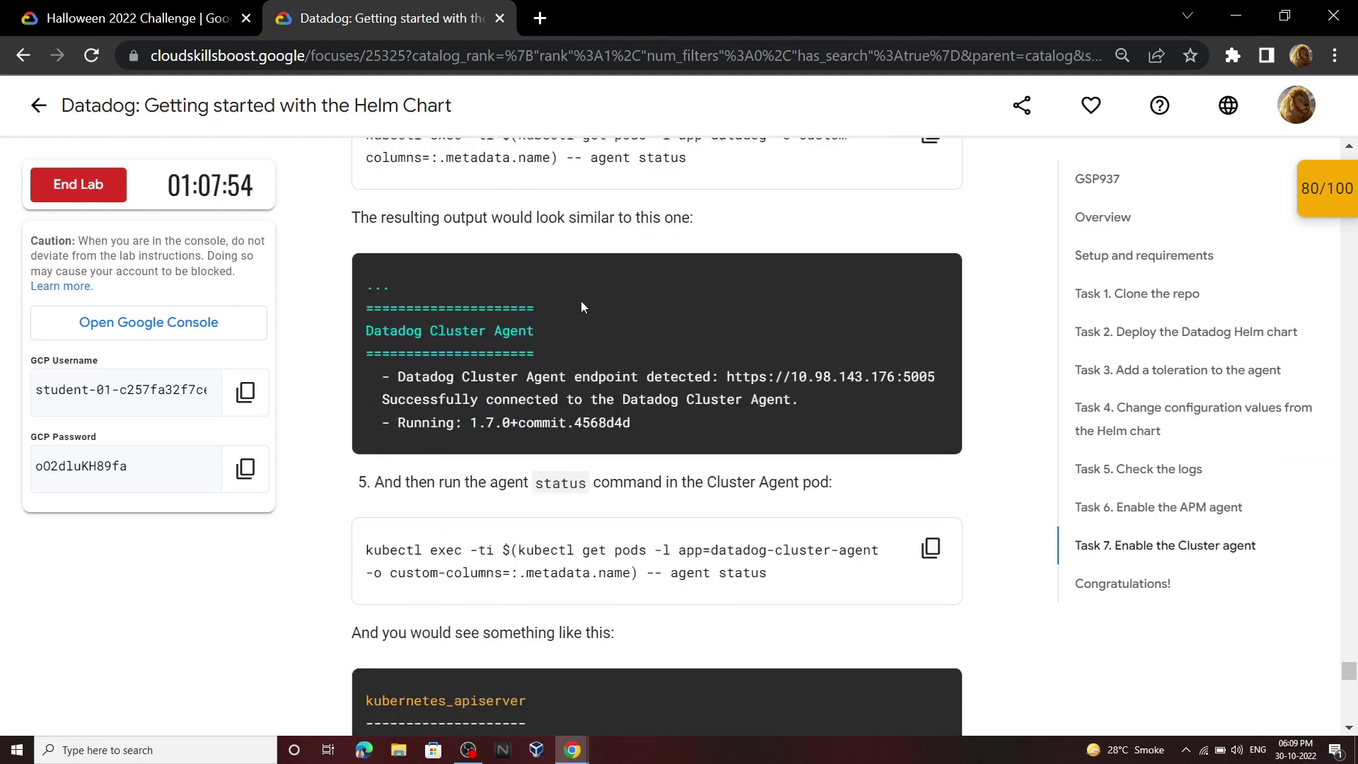
scroll(778, 268, "up", 2)
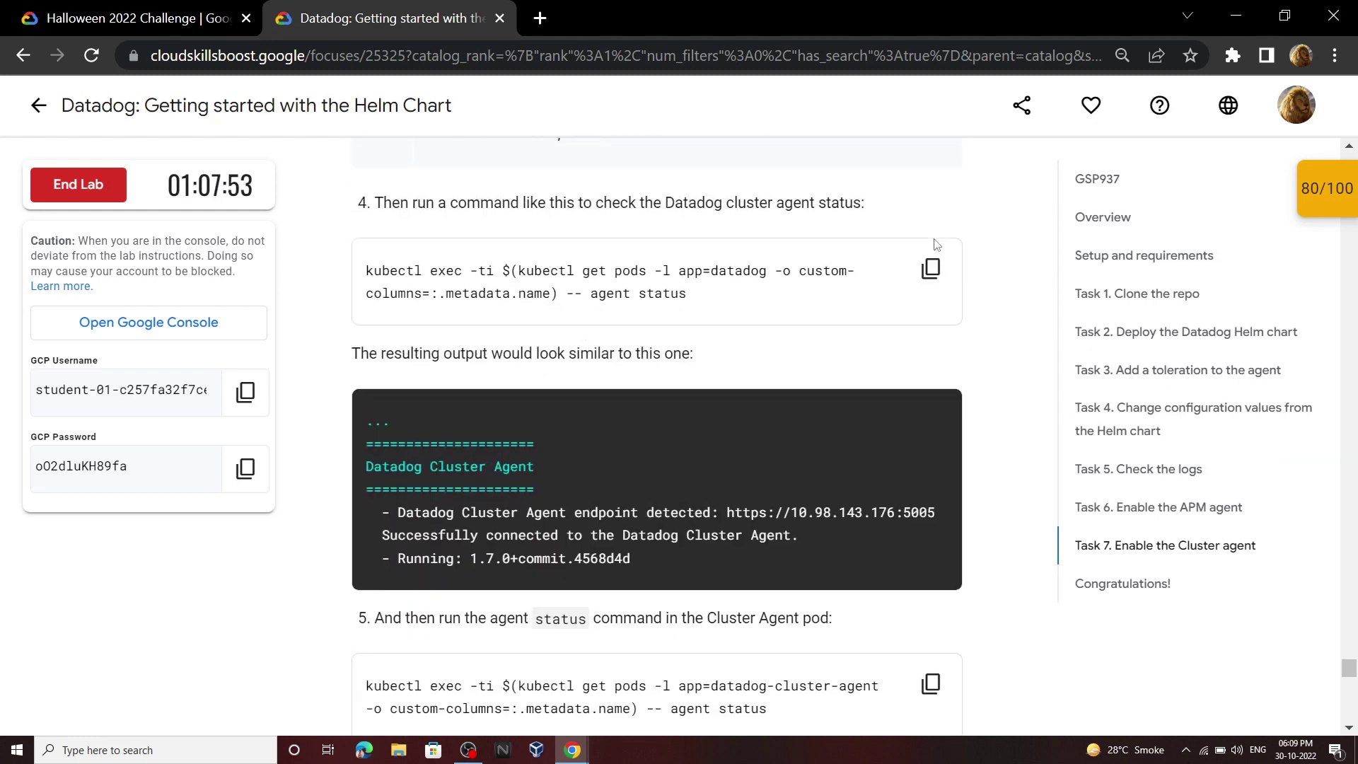
mouse_move(573, 750)
left_click(645, 699)
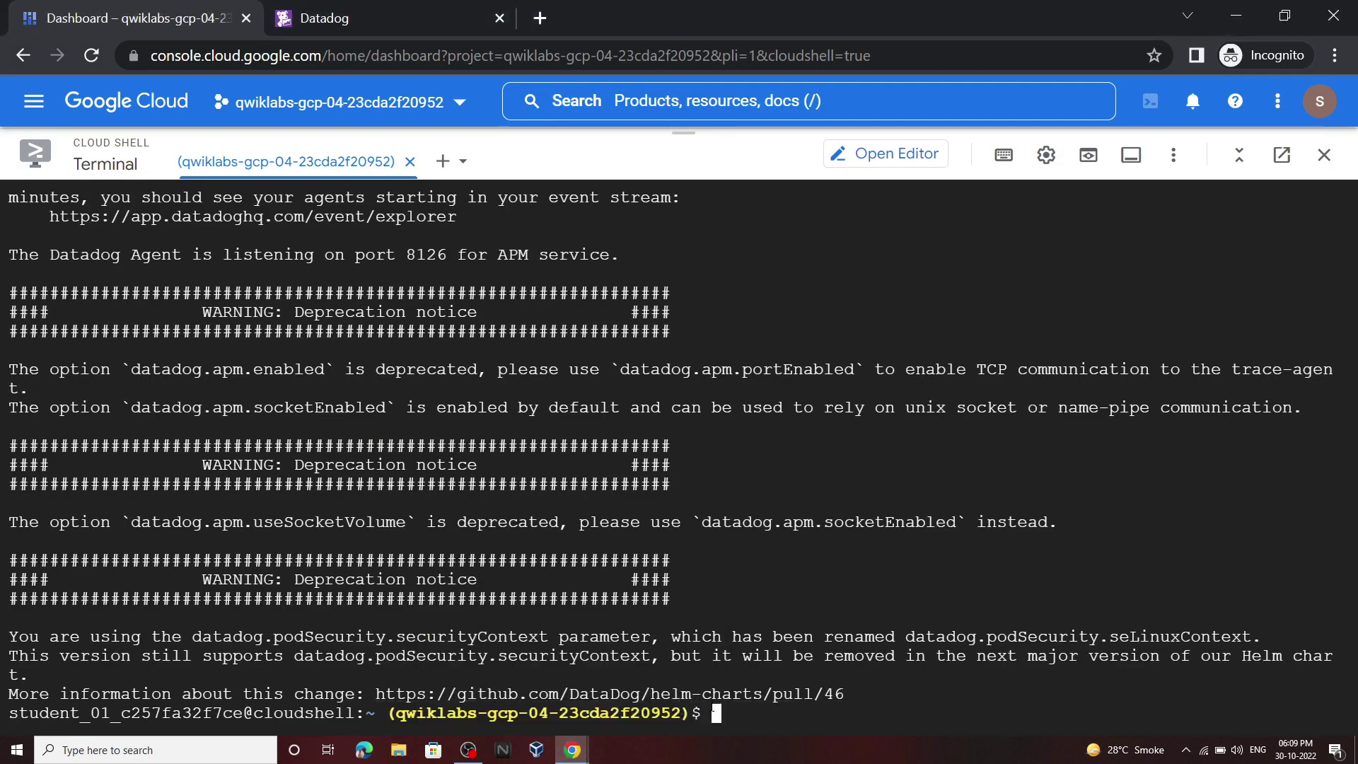
key("ctrl+v")
key("Return")
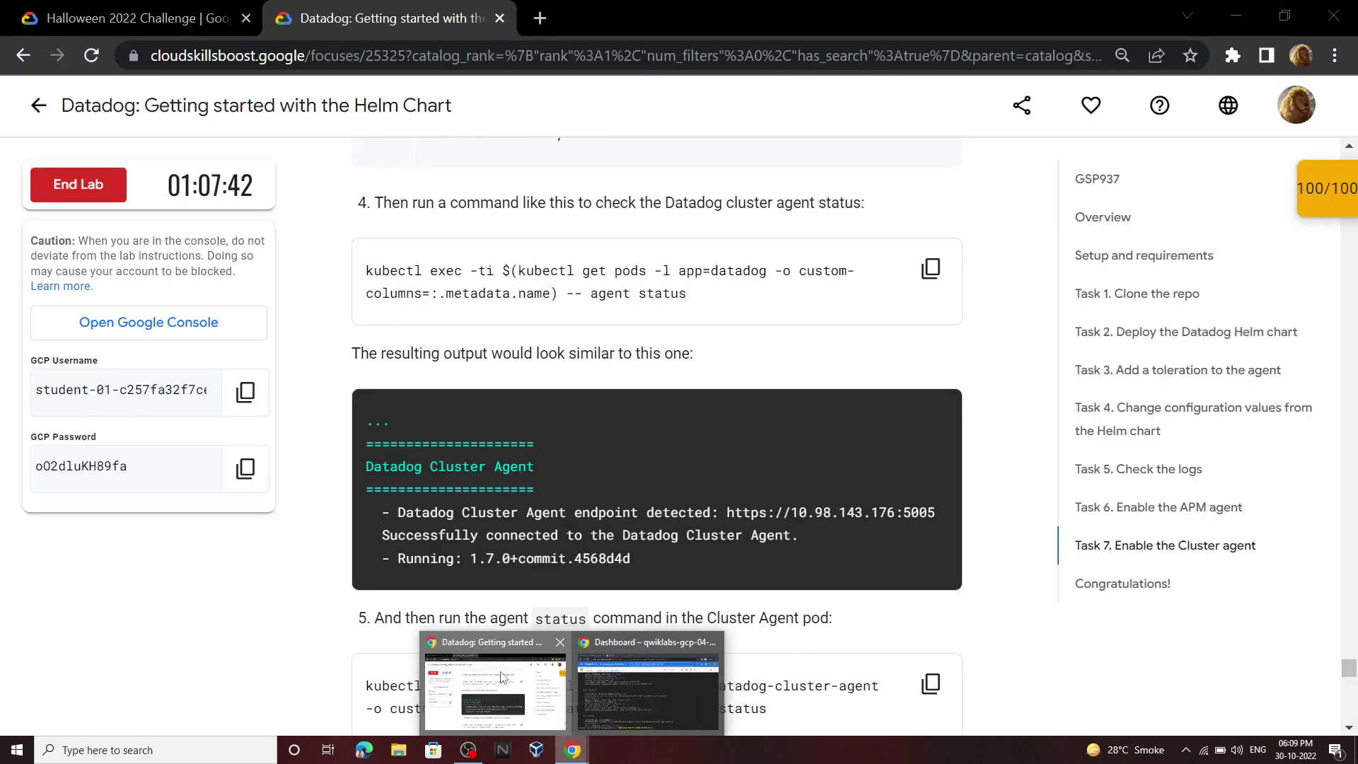
Step: Run the agent status command in the datadog-cluster-agent pod
left_click(640, 690)
scroll(680, 392, "down", 3)
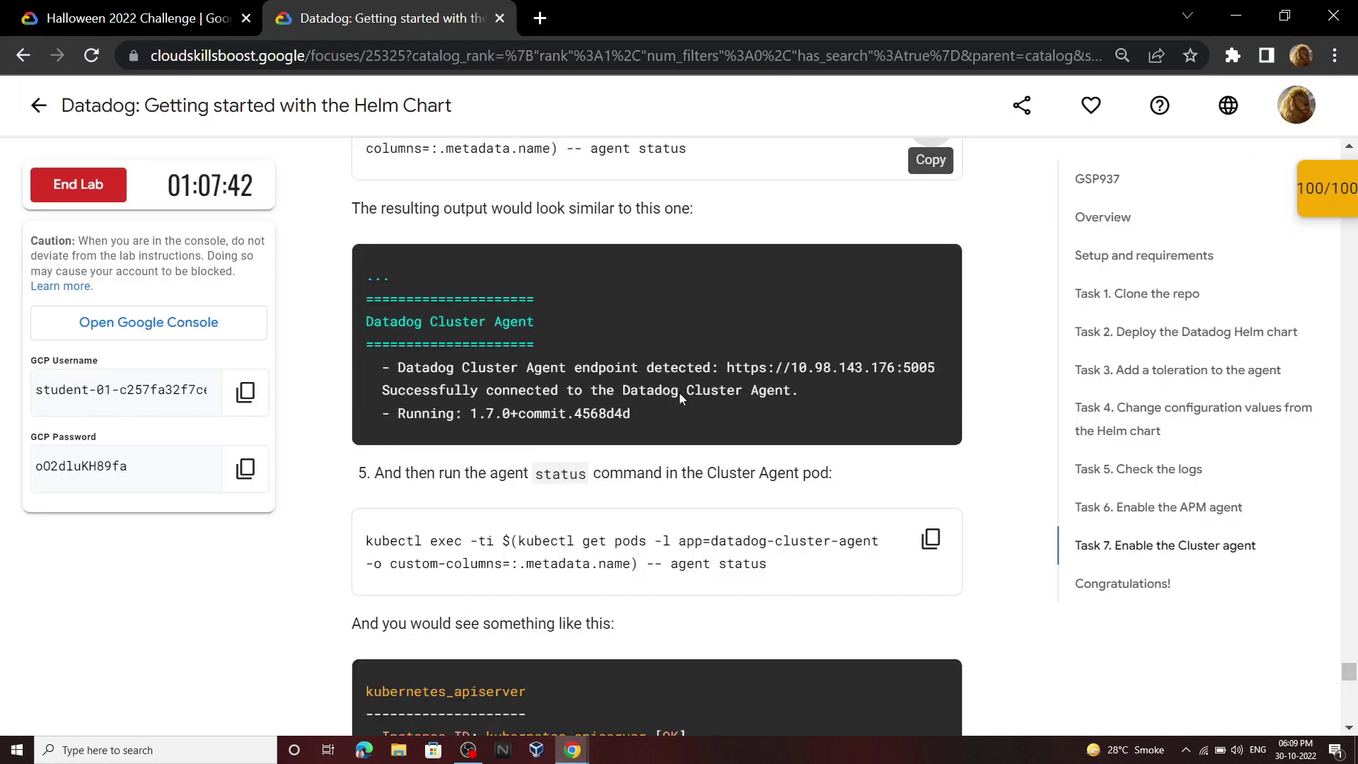
left_click(931, 464)
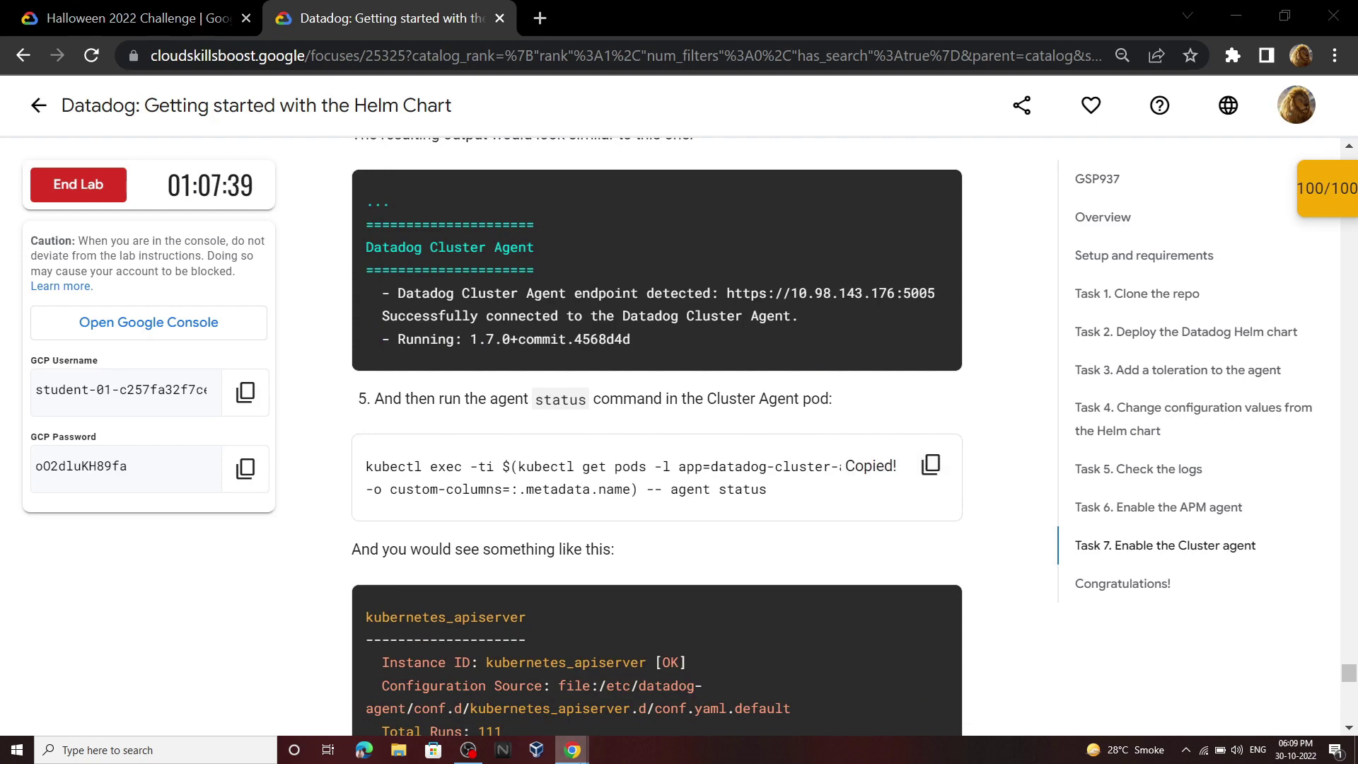
mouse_move(573, 750)
left_click(659, 698)
key("ctrl+v")
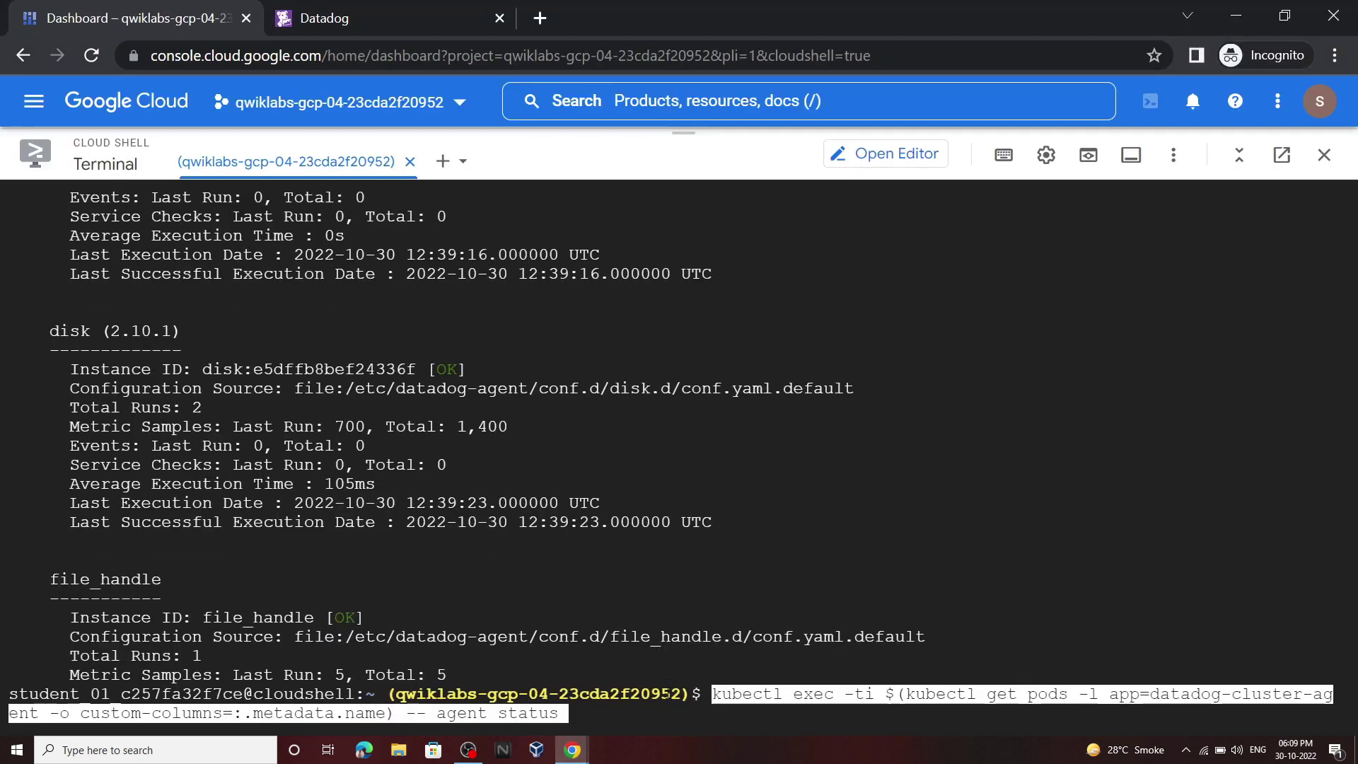
key("Return")
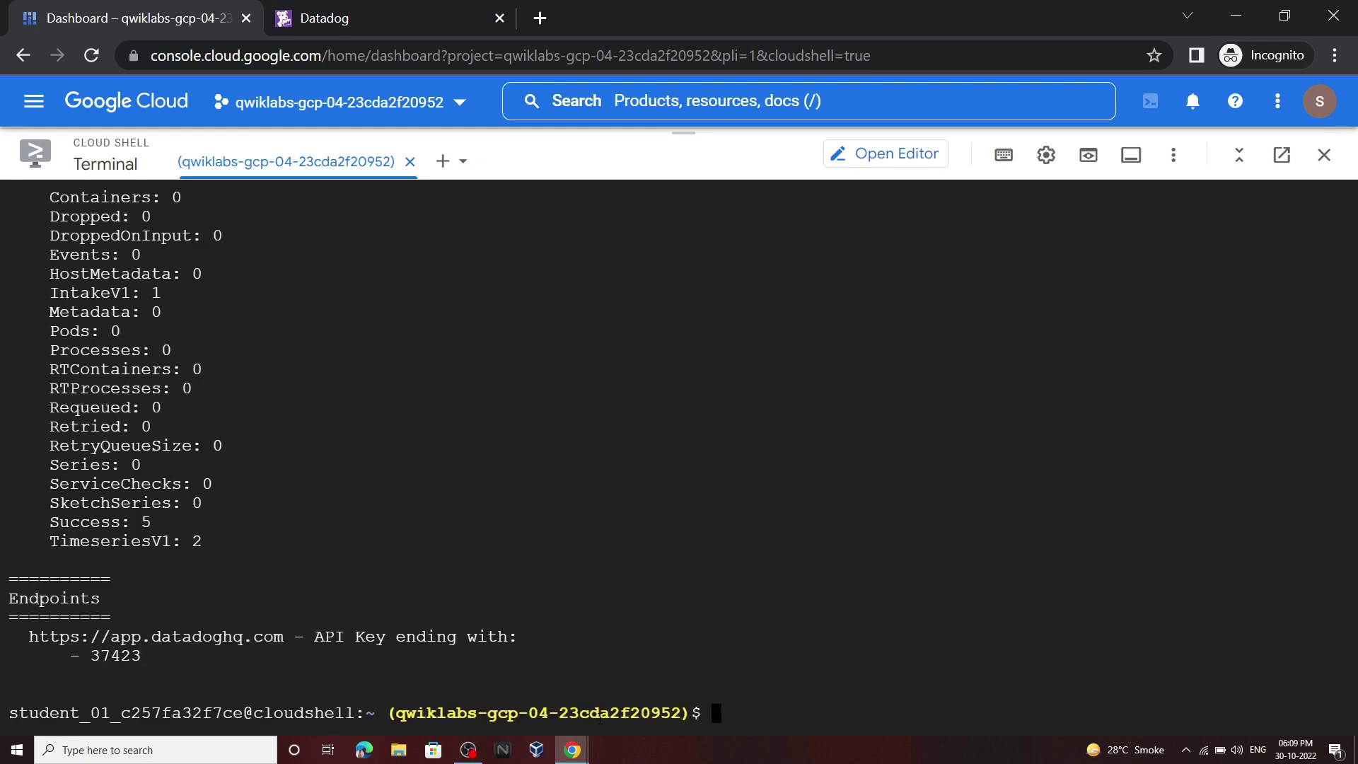
mouse_move(575, 751)
left_click(496, 686)
scroll(557, 567, "down", 10)
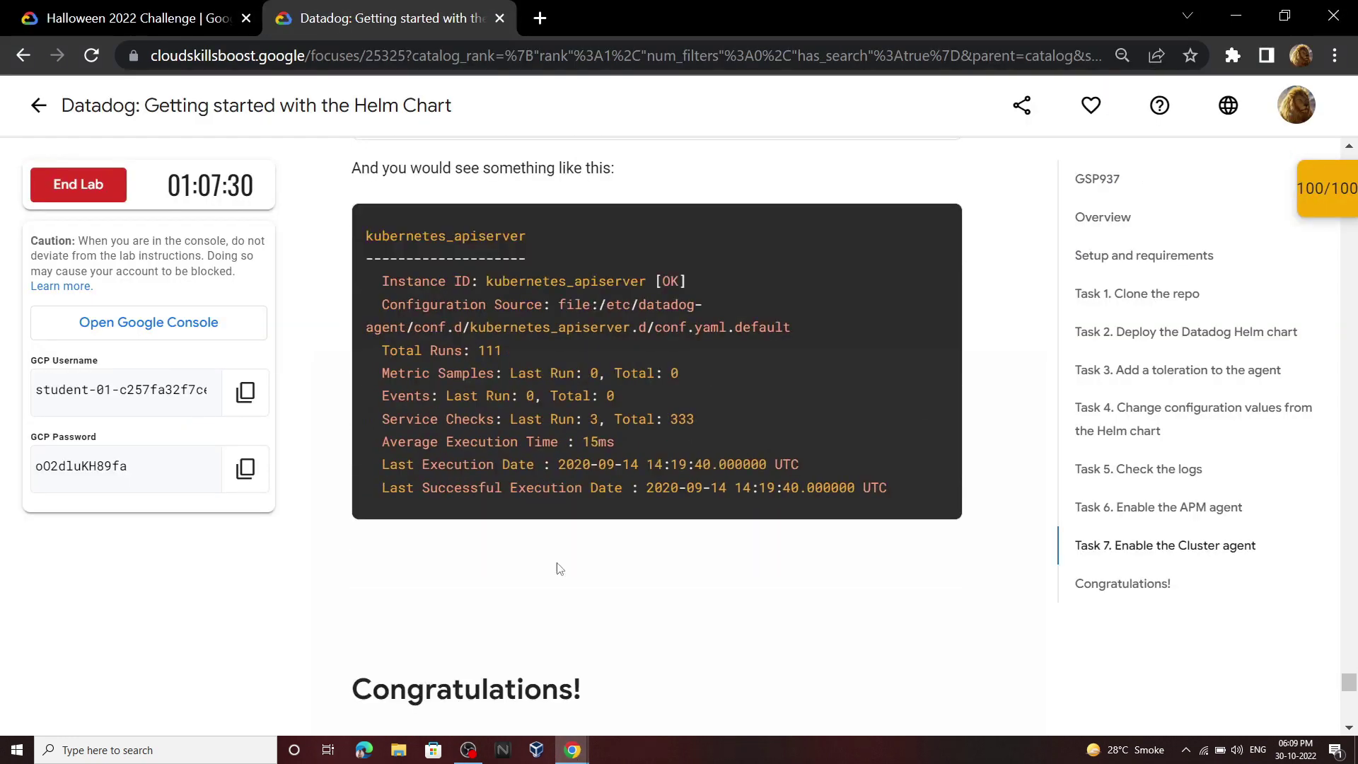
Step: End the lab, confirm with Submit, and cancel the satisfaction survey
scroll(346, 419, "up", 2)
left_click_drag(366, 382, 646, 420)
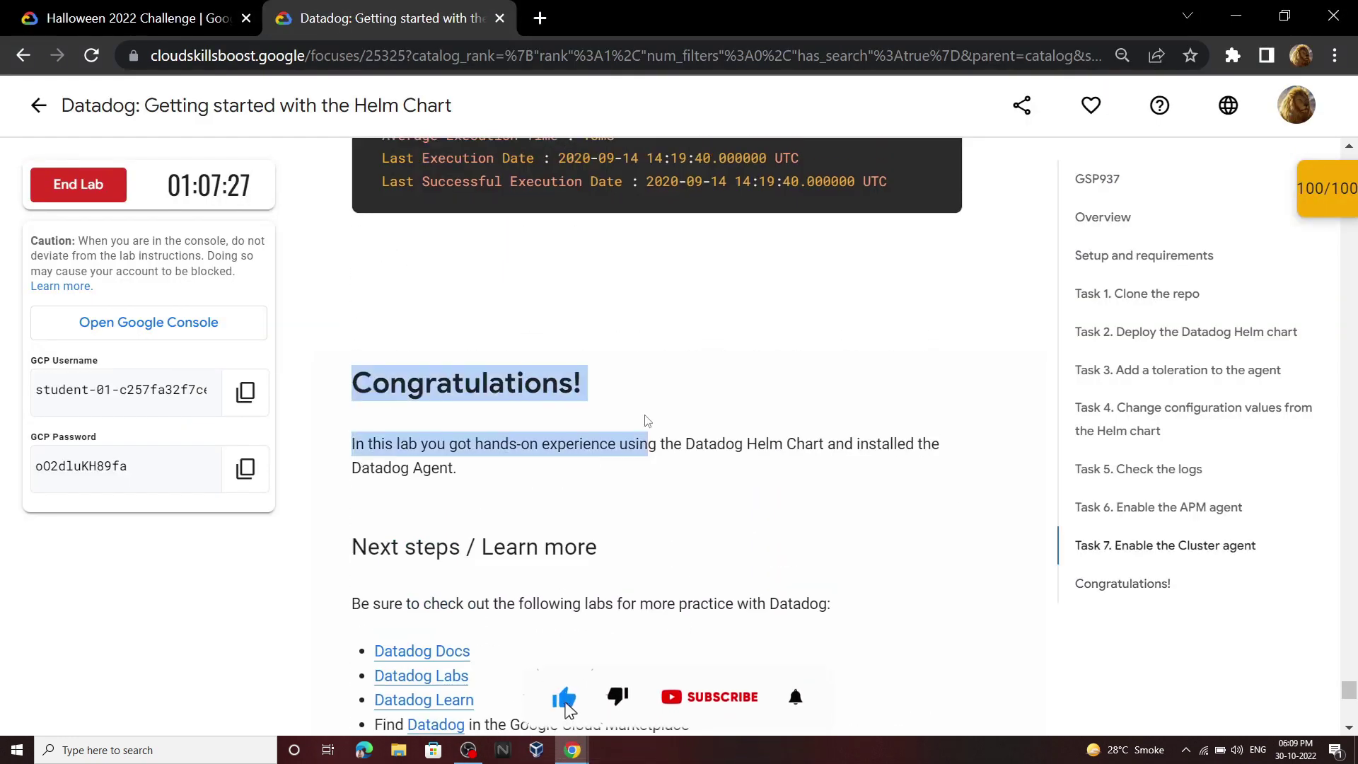
left_click(646, 420)
left_click(119, 203)
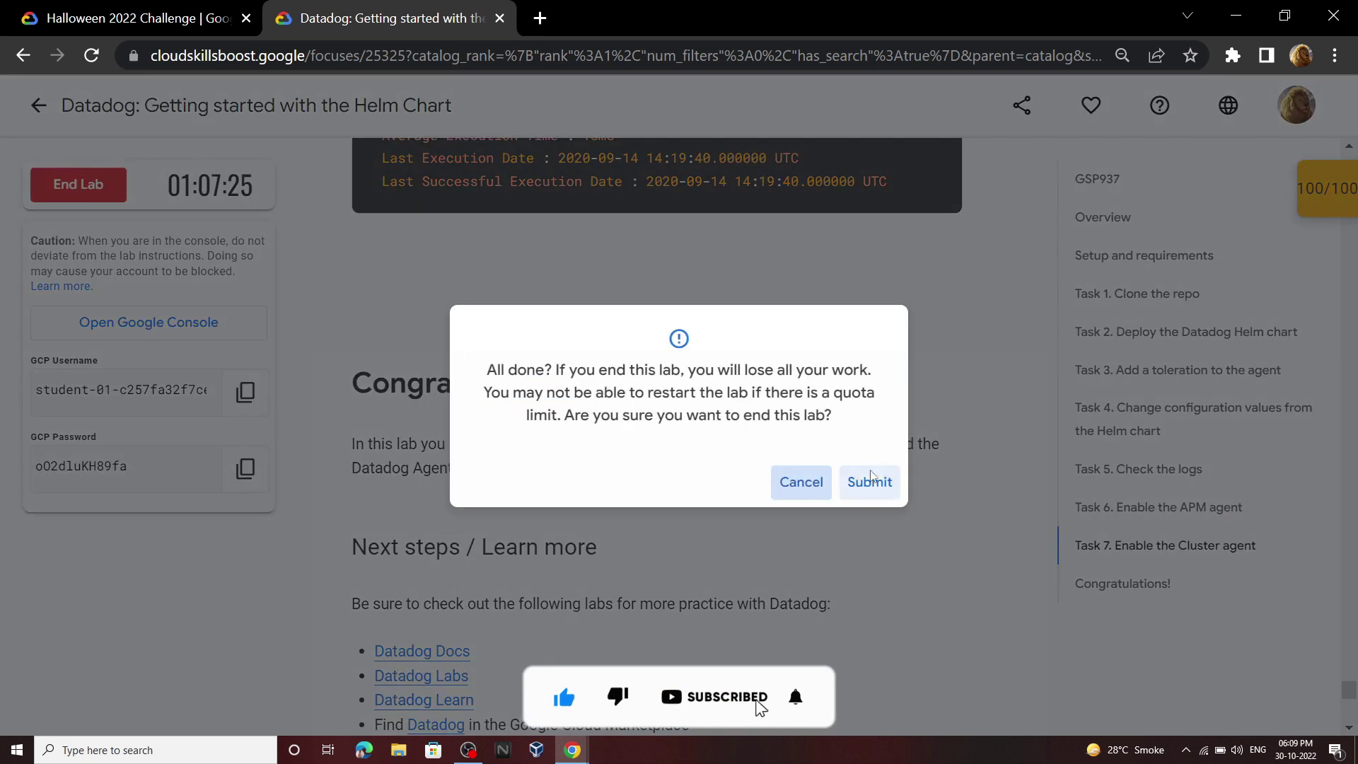
left_click(868, 481)
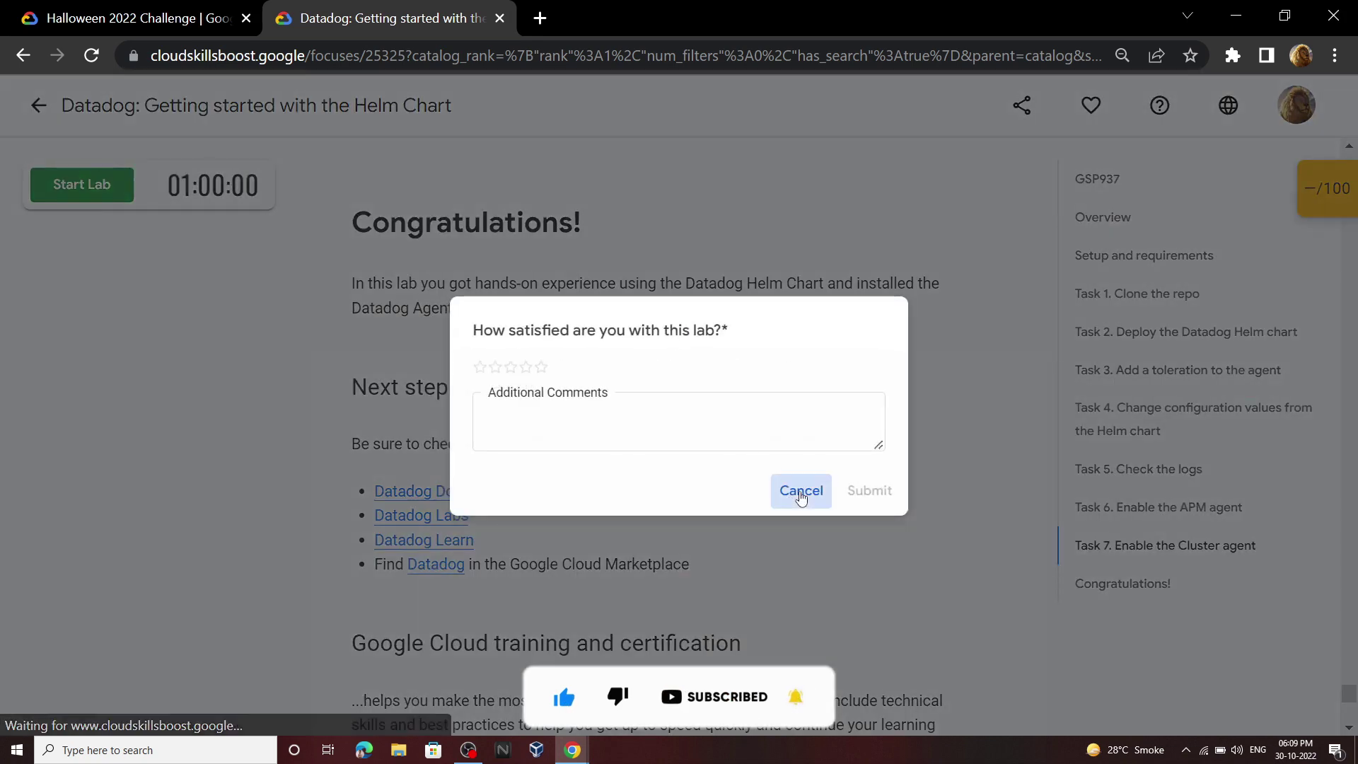
left_click(801, 490)
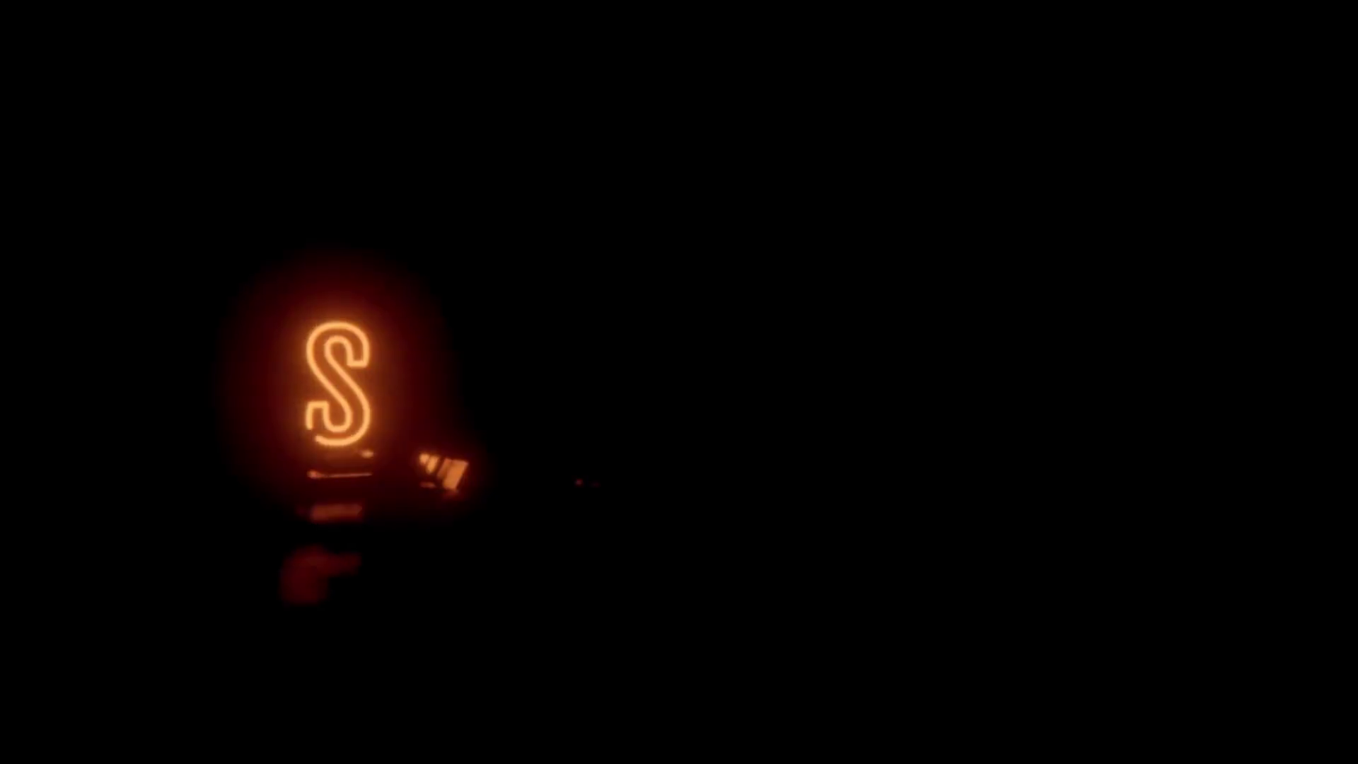